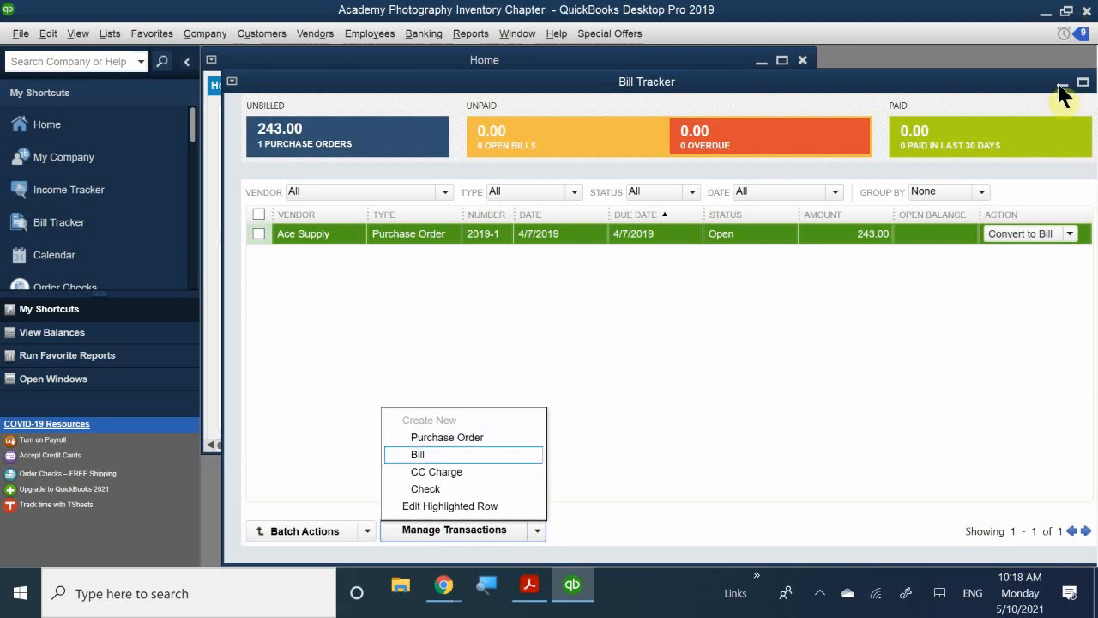
Close the Bill Tracker window and maximize the Home window
{"action": "left_click", "coordinate": [908, 100]}
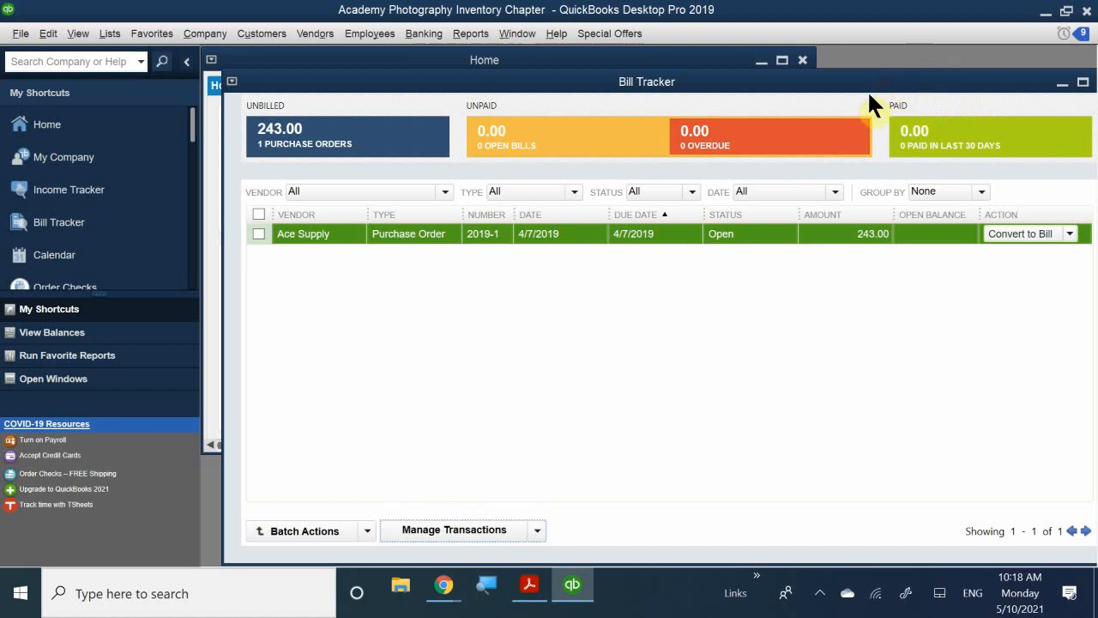
{"action": "left_click_drag", "start_coordinate": [867, 90], "coordinate": [660, 211]}
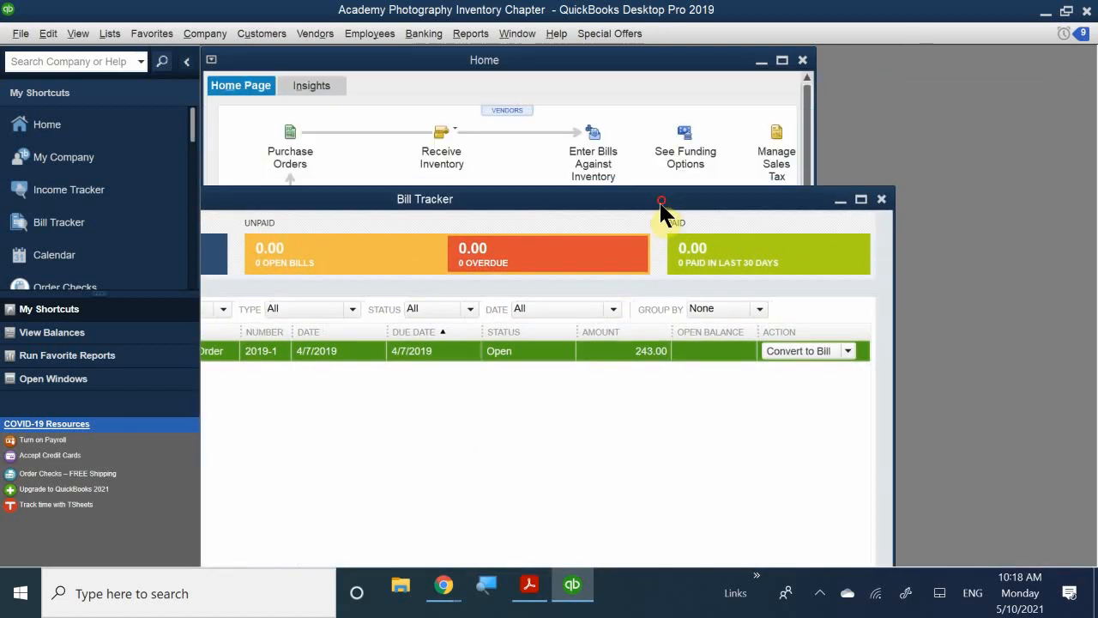
{"action": "left_click", "coordinate": [882, 200]}
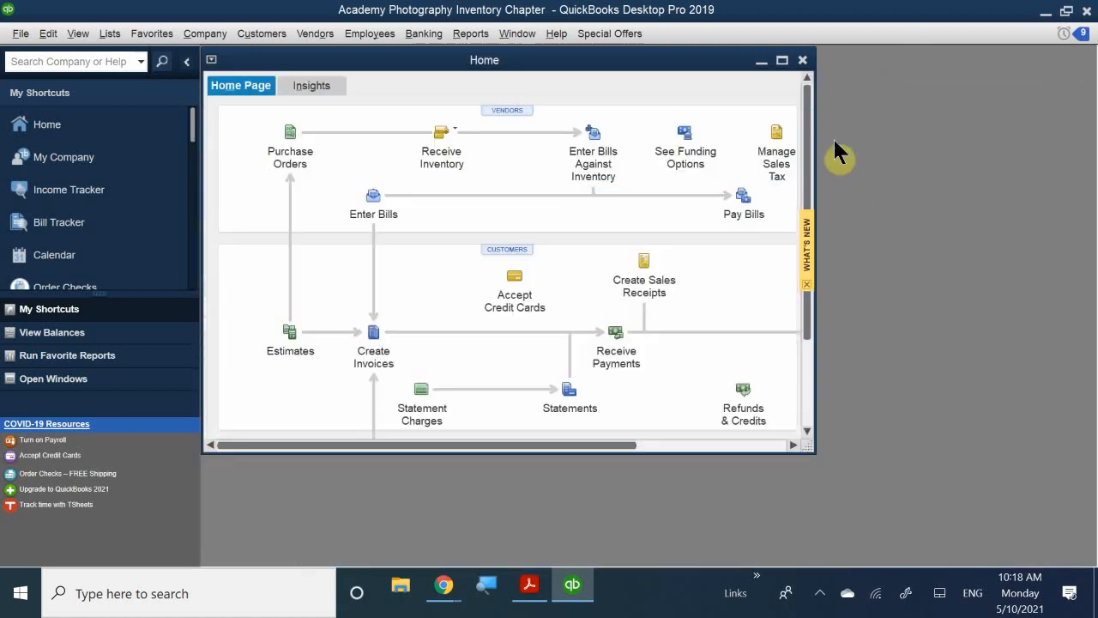
{"action": "double_click", "coordinate": [675, 60]}
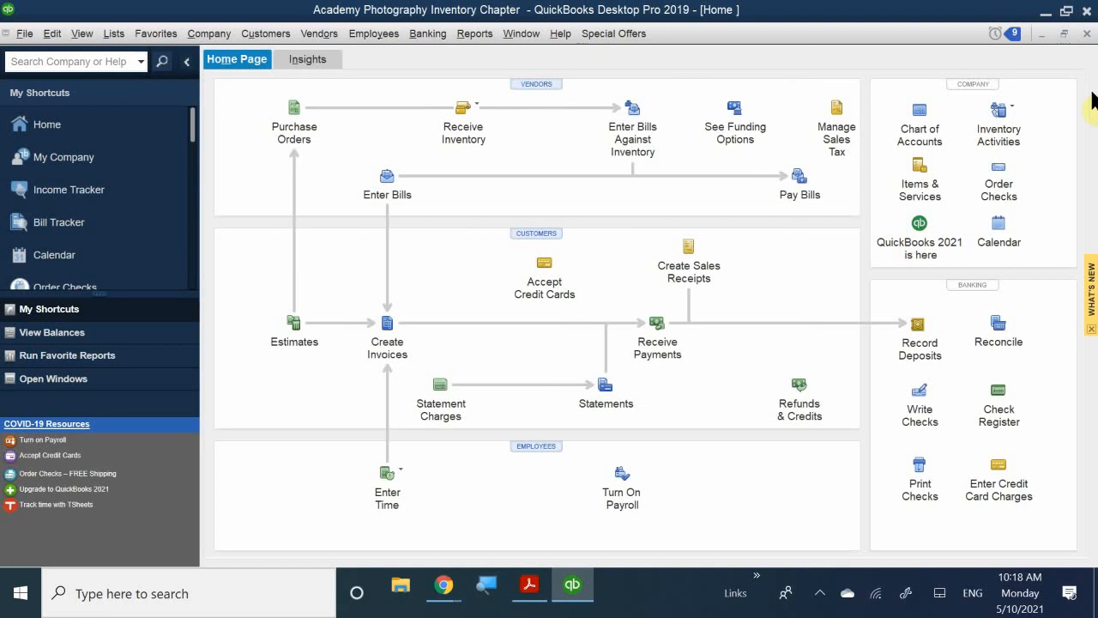
{"action": "left_click", "coordinate": [820, 592]}
{"action": "left_click", "coordinate": [820, 600]}
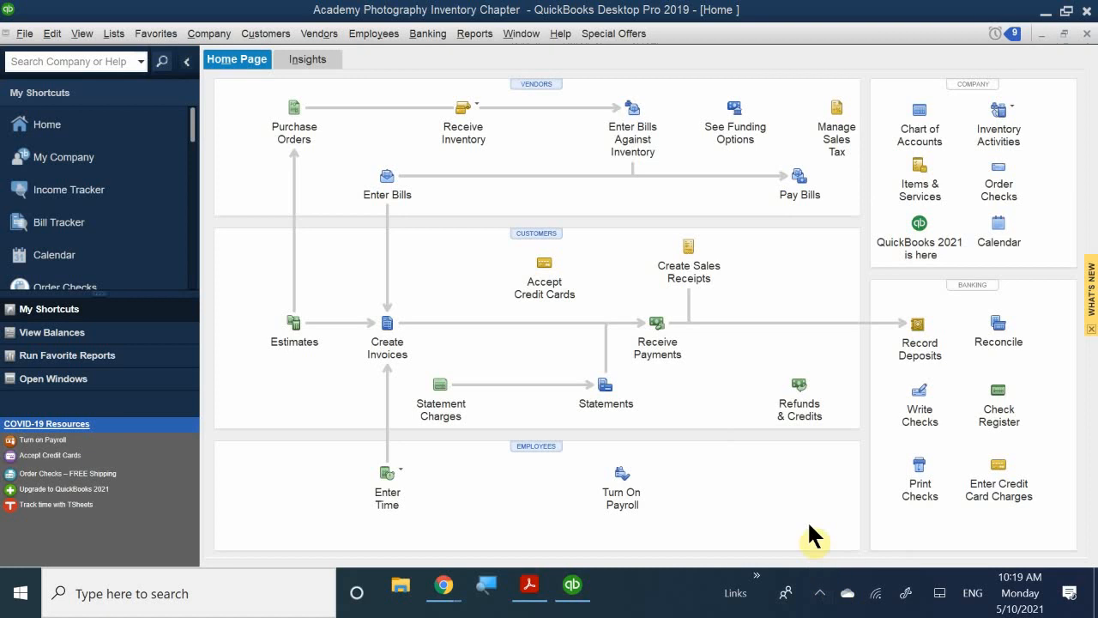
Look at the receive inventory choices on the Home page and open the Vendor Center
{"action": "left_click", "coordinate": [477, 110]}
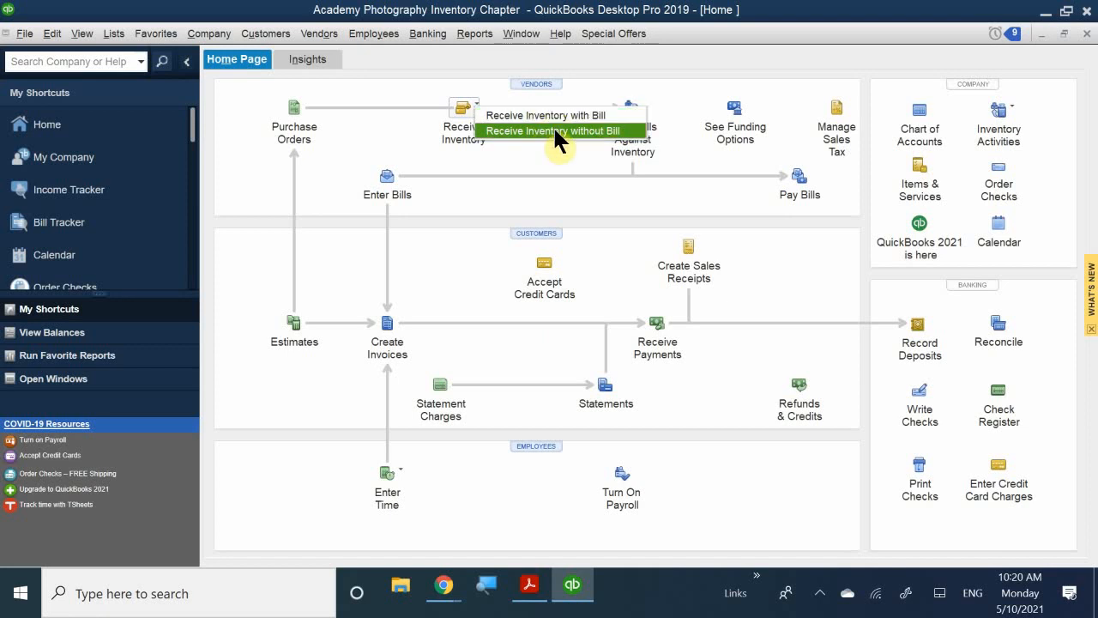
{"action": "left_click", "coordinate": [317, 33]}
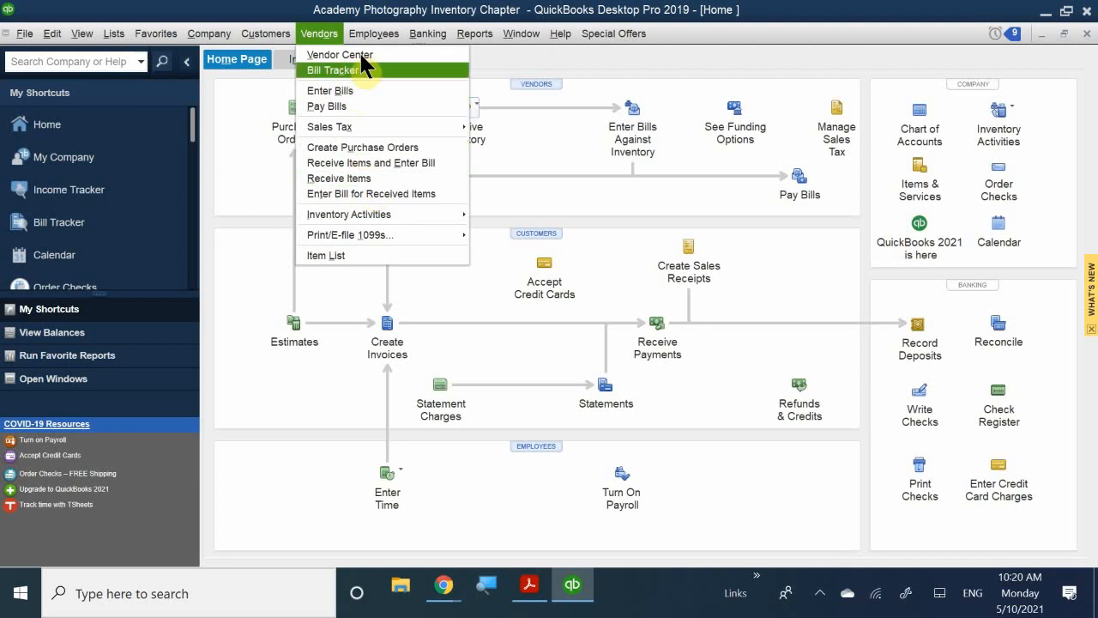
{"action": "left_click", "coordinate": [429, 7]}
{"action": "left_click", "coordinate": [527, 84]}
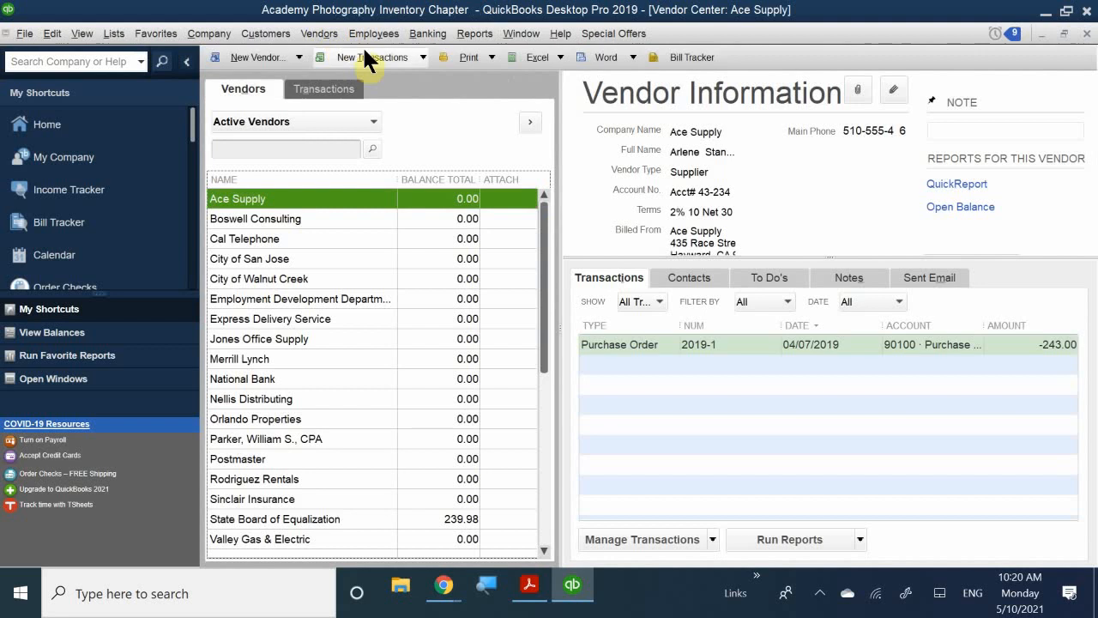
Examine the item-receiving commands offered for new transactions, for the Boswell Consulting vendor, and for managing its transactions
{"action": "left_click", "coordinate": [368, 57]}
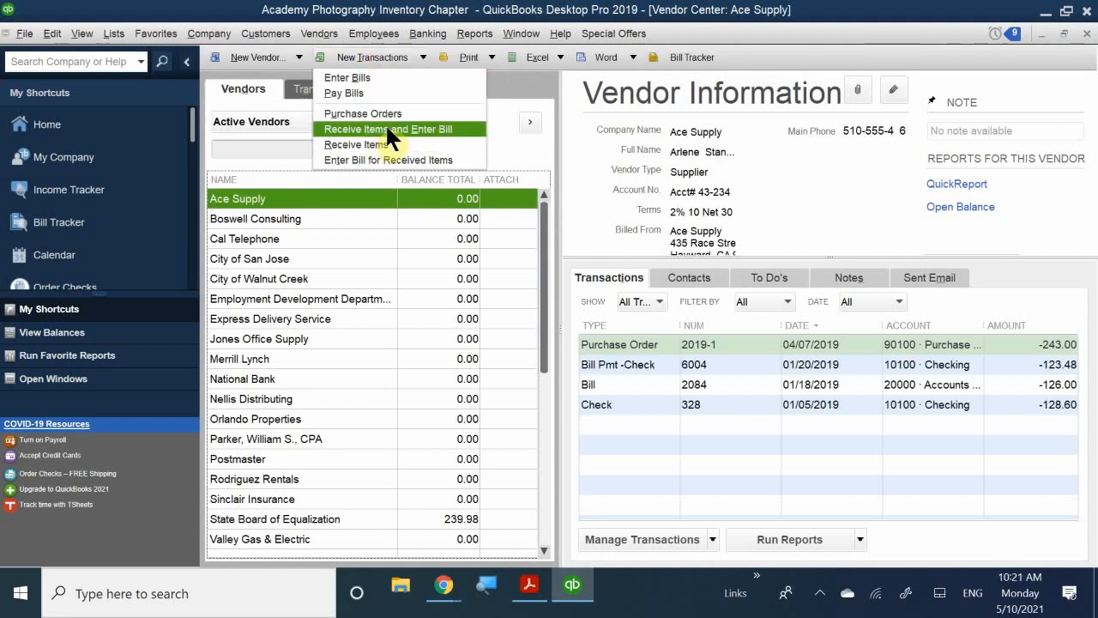
{"action": "right_click", "coordinate": [315, 225]}
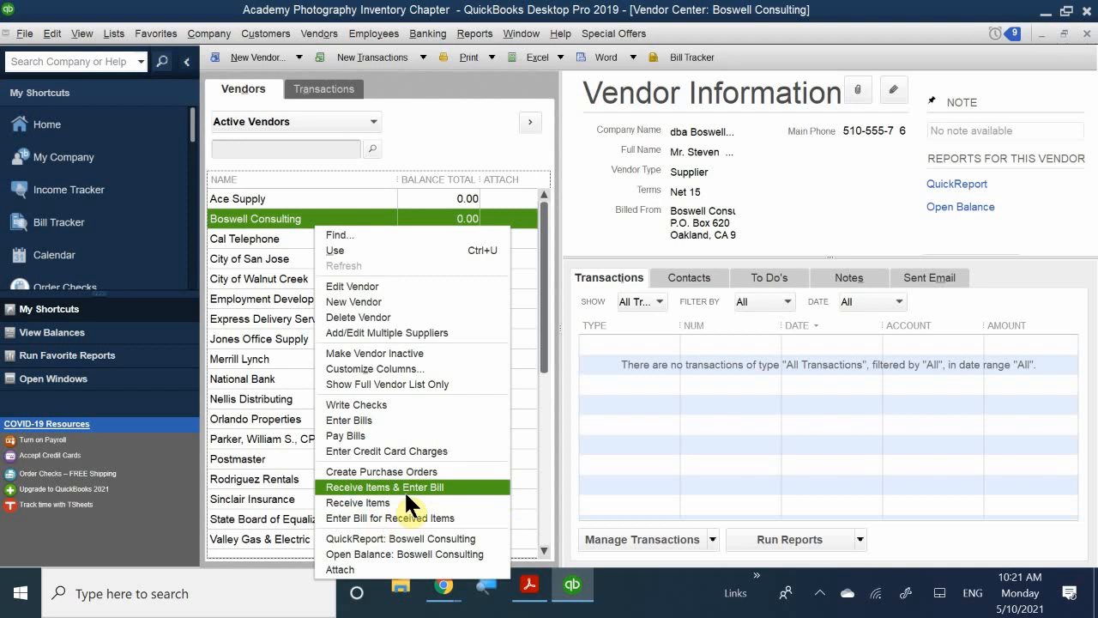
{"action": "left_click", "coordinate": [645, 538]}
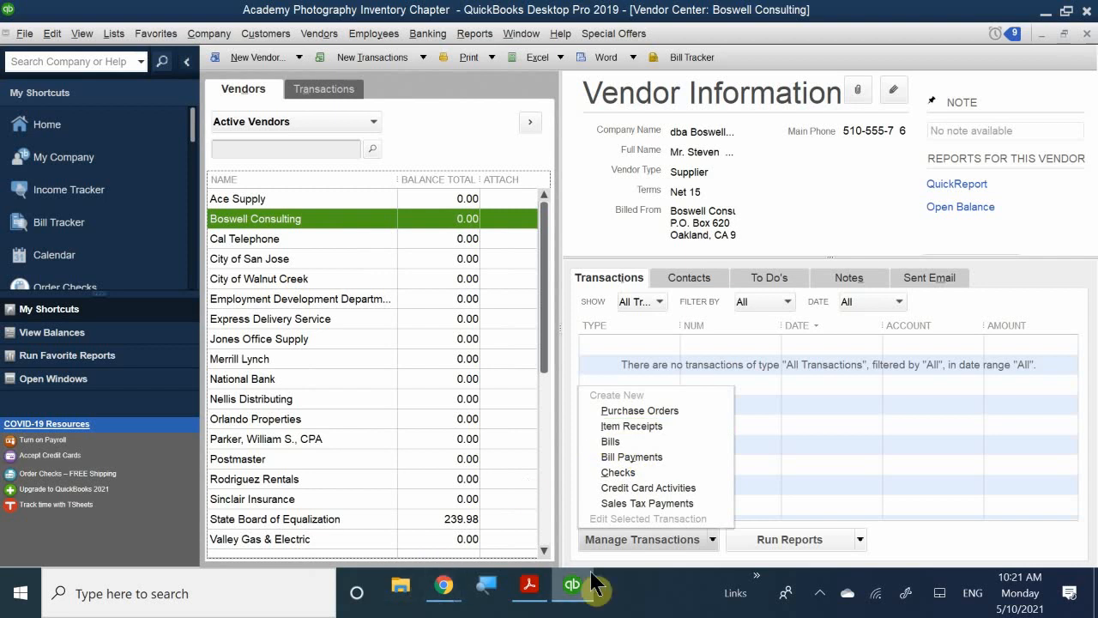
{"action": "mouse_move", "coordinate": [578, 588]}
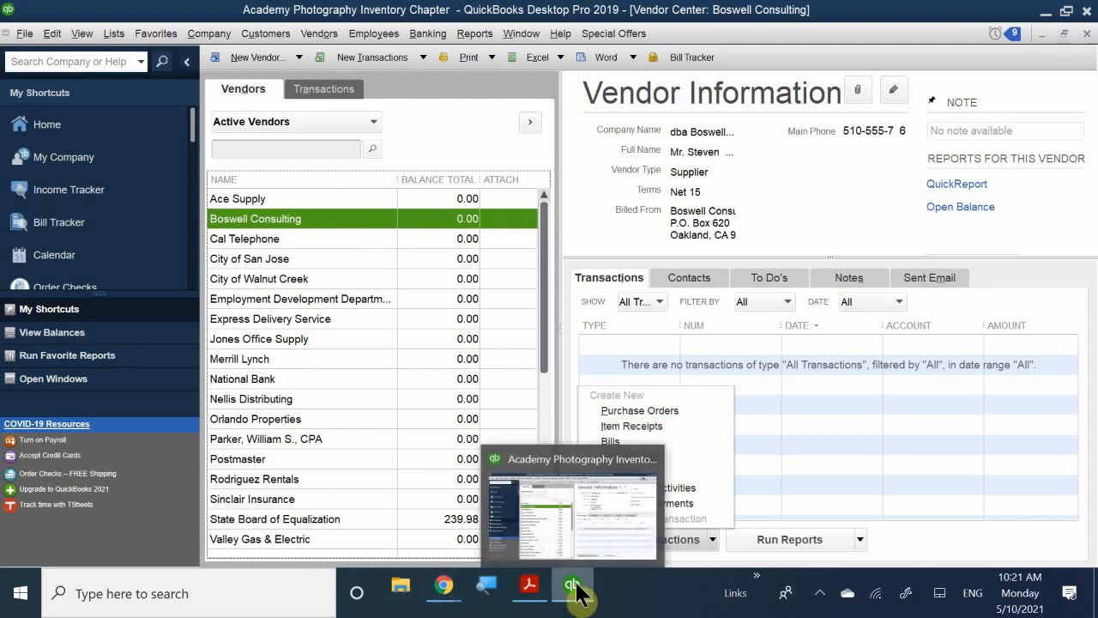
{"action": "left_click", "coordinate": [587, 508]}
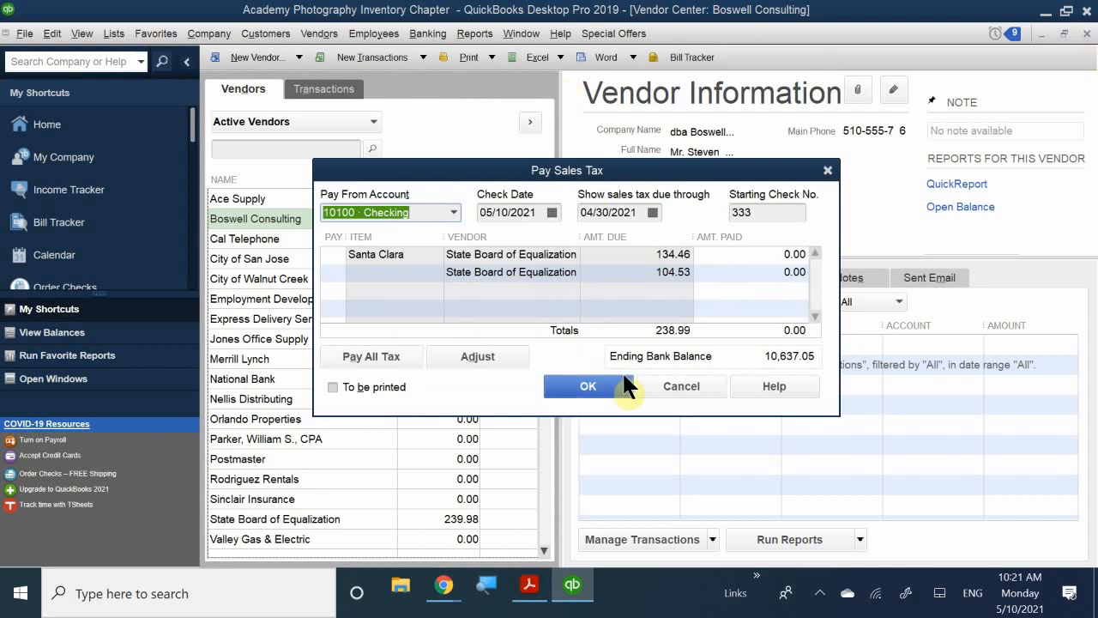
{"action": "left_click", "coordinate": [688, 382]}
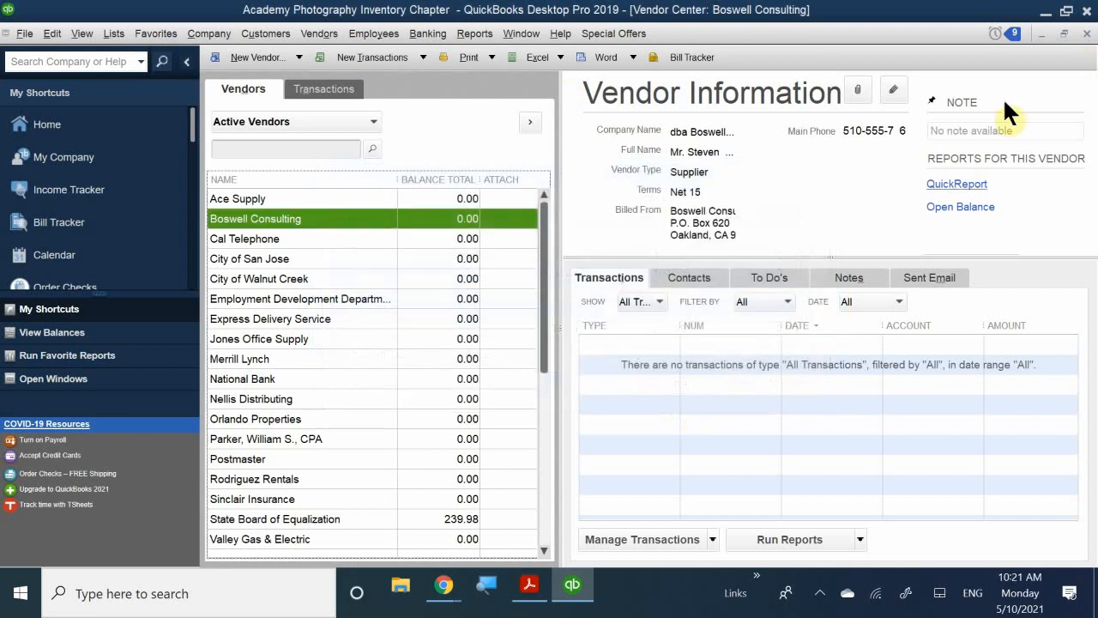
Close the Vendor Center and start receiving inventory without a bill, choosing Ace Supply as the item receipt's vendor
{"action": "left_click", "coordinate": [1086, 33]}
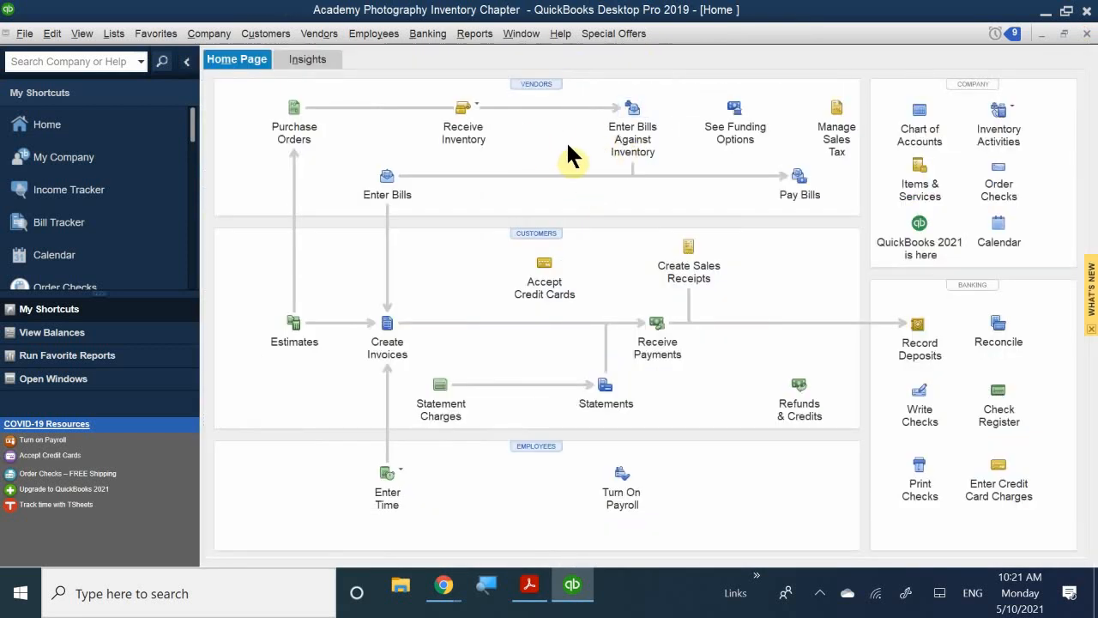
{"action": "left_click", "coordinate": [482, 104]}
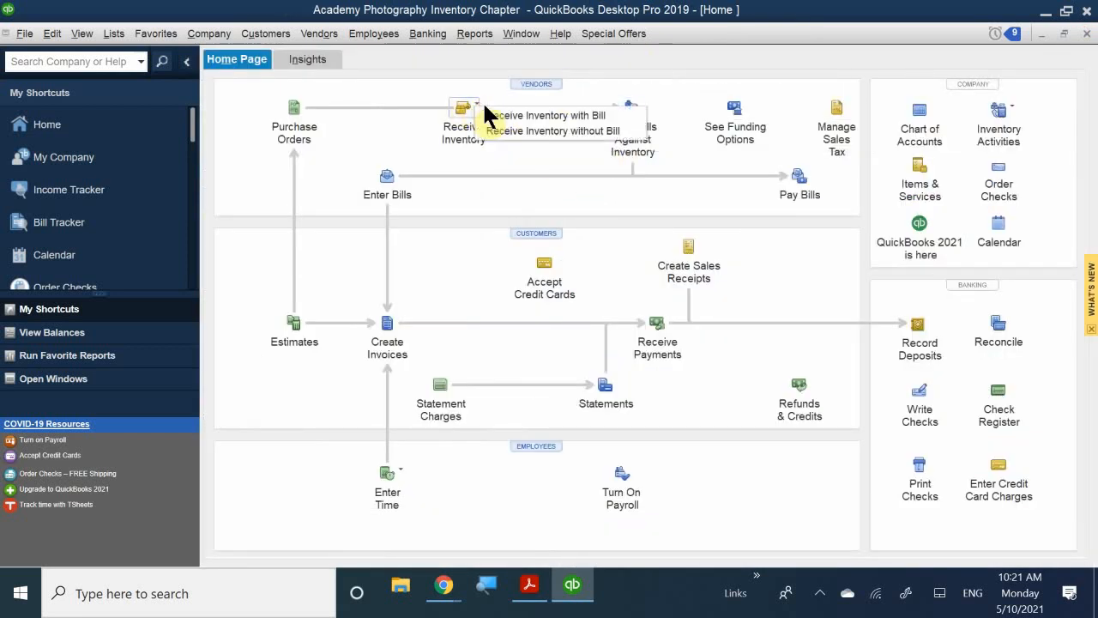
{"action": "left_click", "coordinate": [555, 131]}
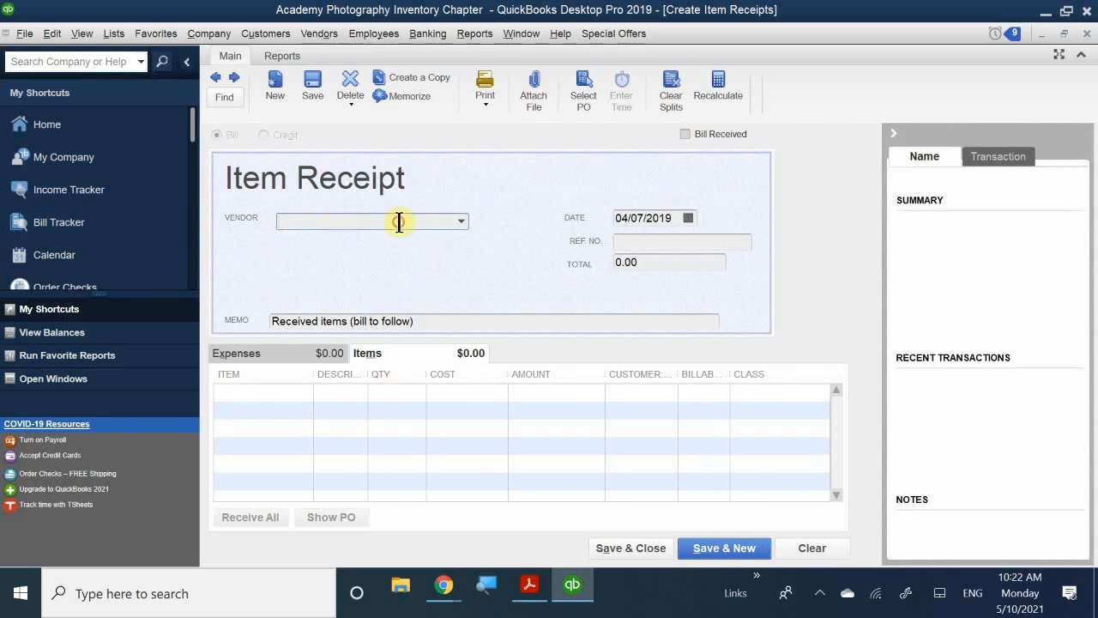
{"action": "type", "text": "Ace Supply"}
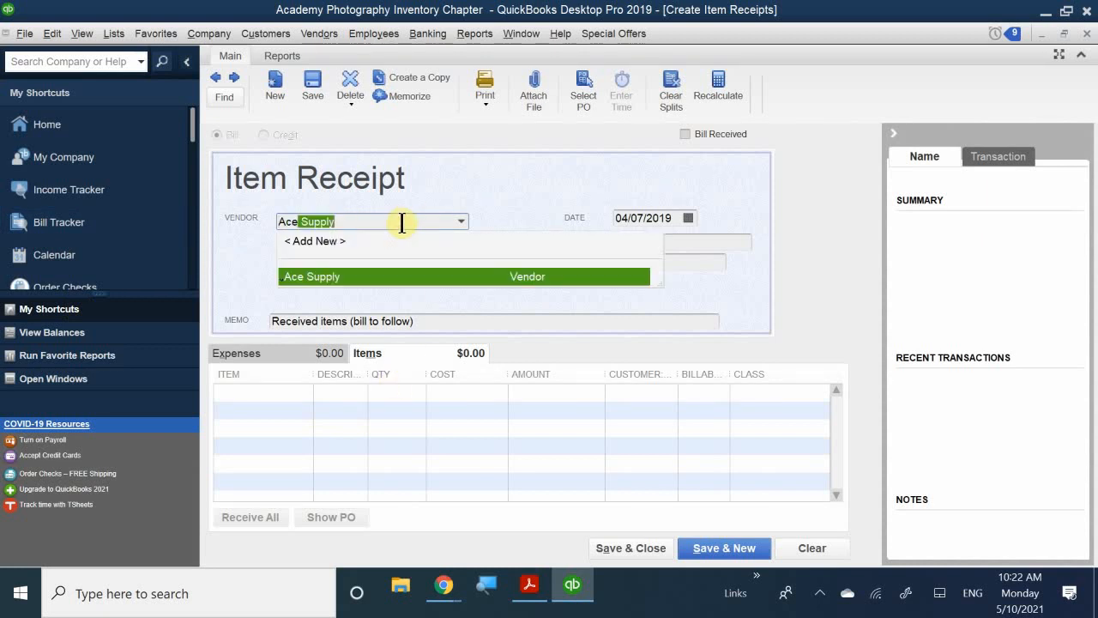
{"action": "left_click", "coordinate": [403, 275]}
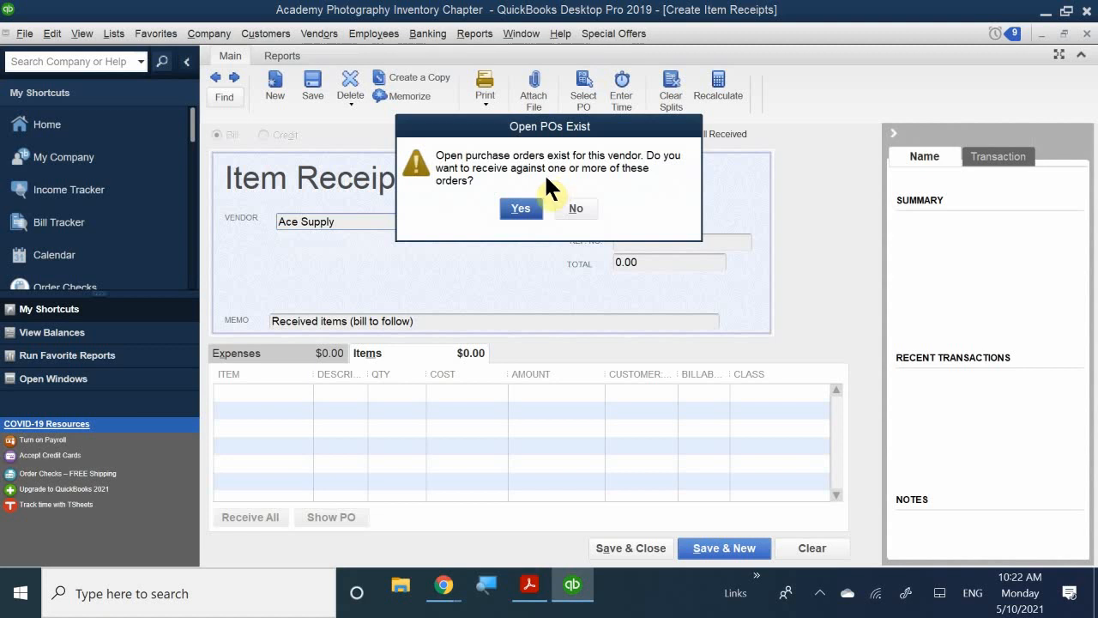
Receive the items against Ace Supply's open purchase order dated 04/07/2019
{"action": "left_click", "coordinate": [521, 209]}
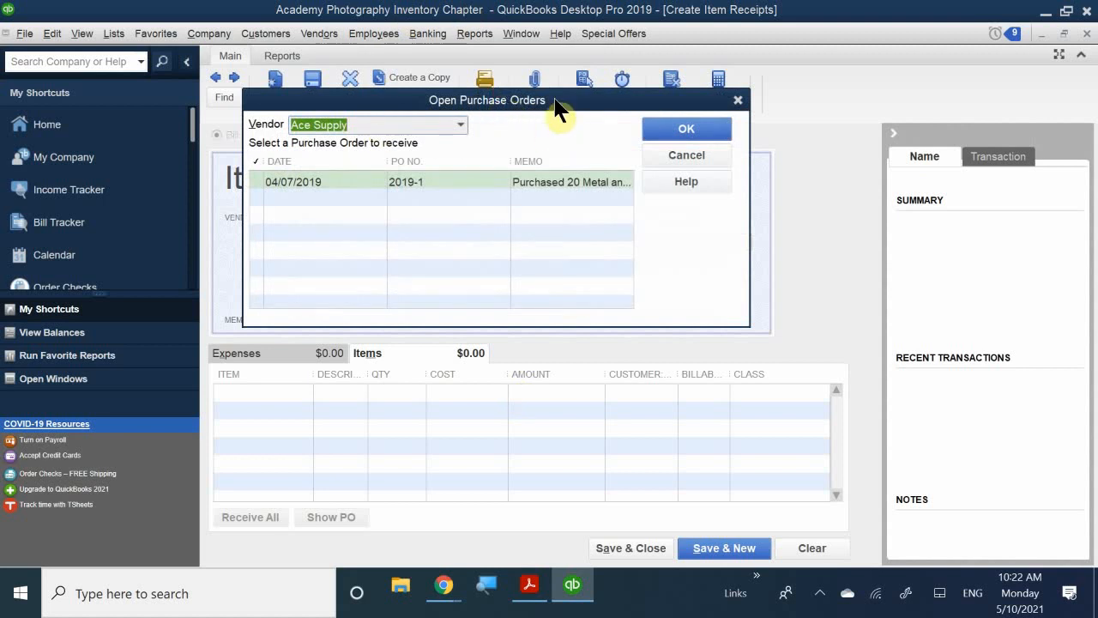
{"action": "left_click_drag", "start_coordinate": [554, 102], "coordinate": [725, 184]}
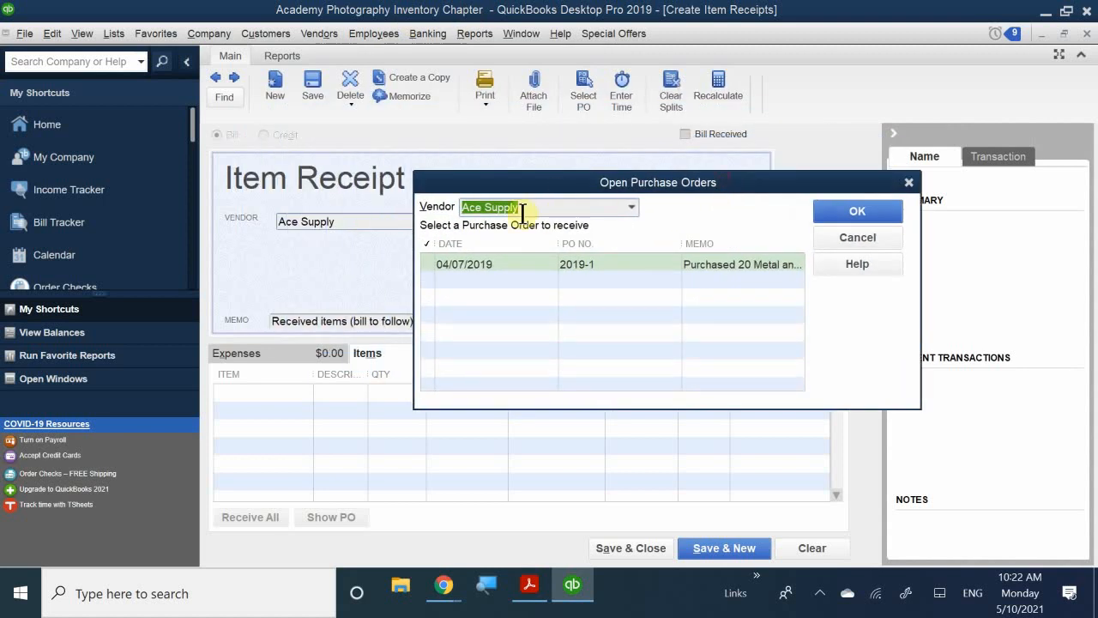
{"action": "left_click", "coordinate": [473, 261]}
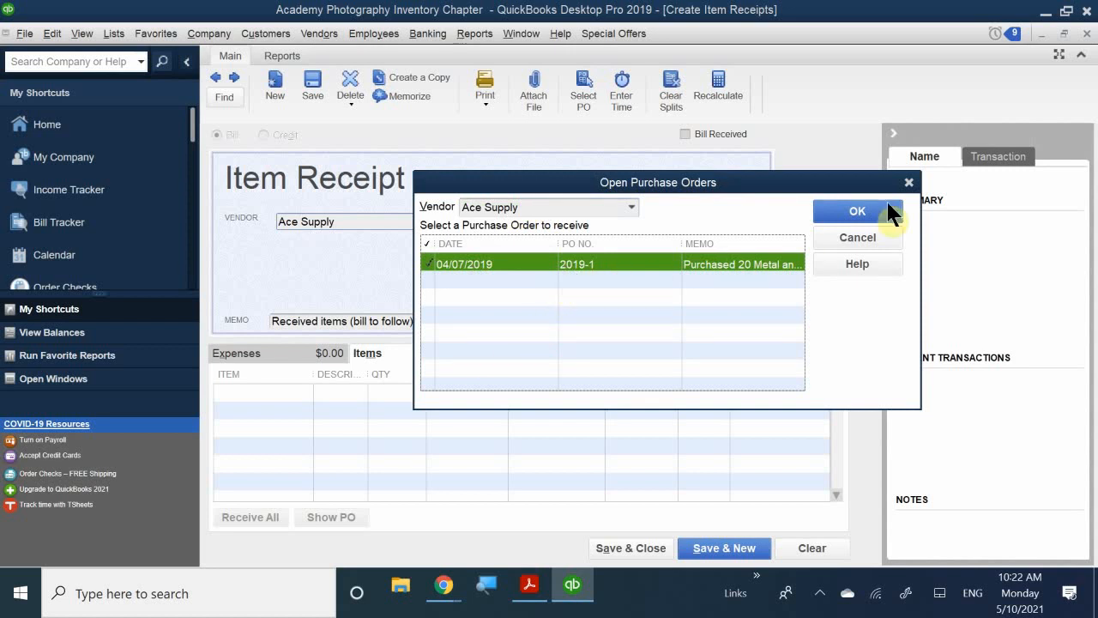
{"action": "left_click", "coordinate": [855, 213]}
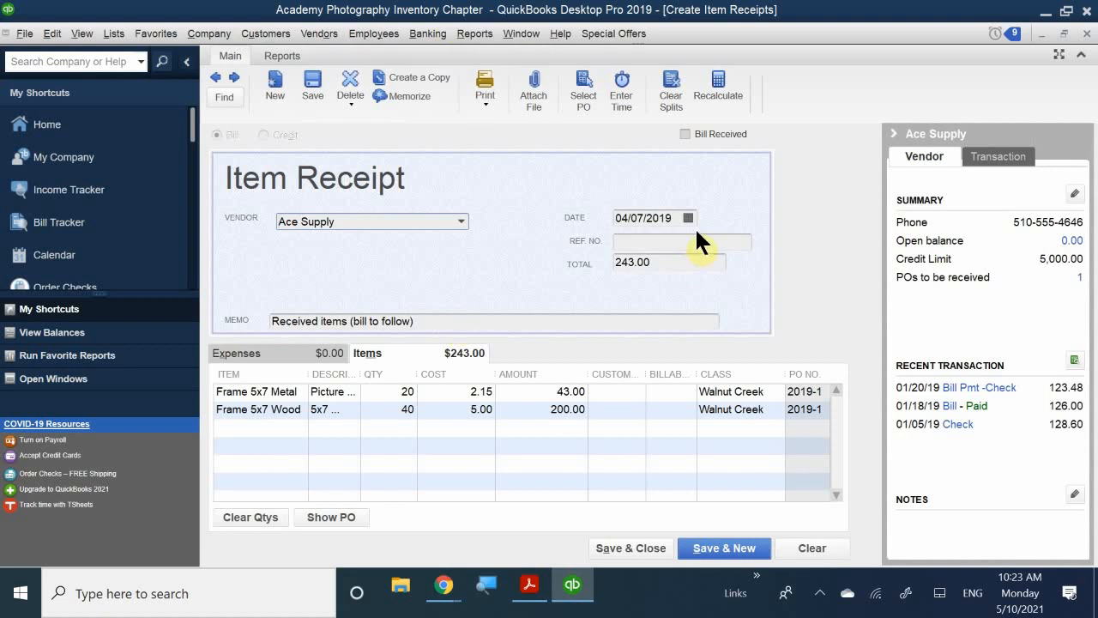
Enter the purchase order number with suffix A as the reference, and set quantities to 10 for Frame 5x7 Metal and 20 for Frame 5x7 Wood
{"action": "left_click", "coordinate": [648, 242]}
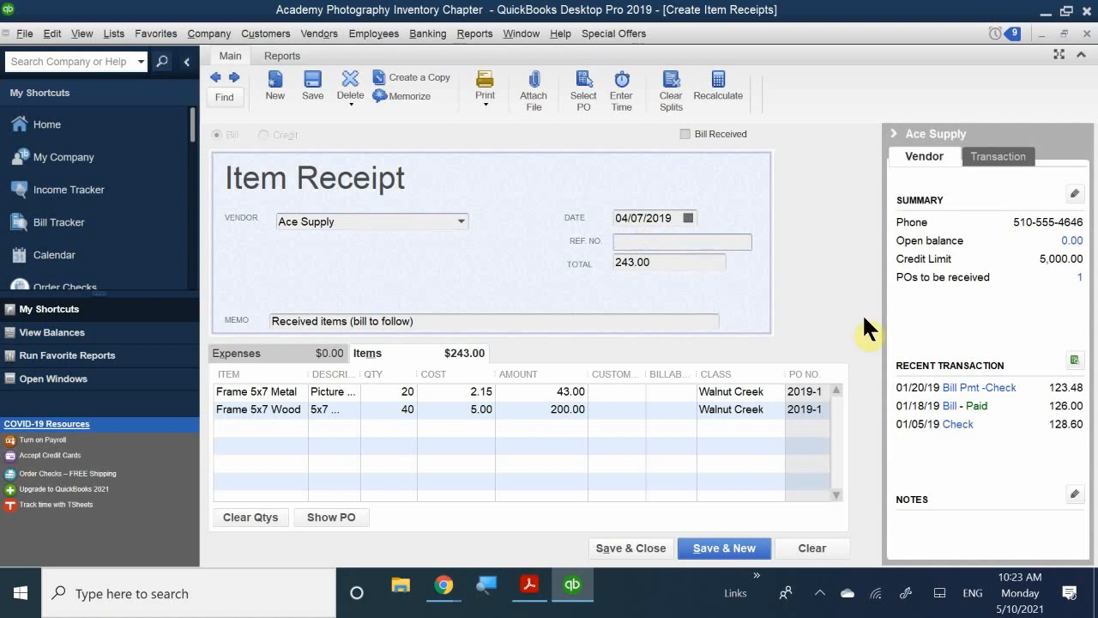
{"action": "type", "text": "PO 2019-1A"}
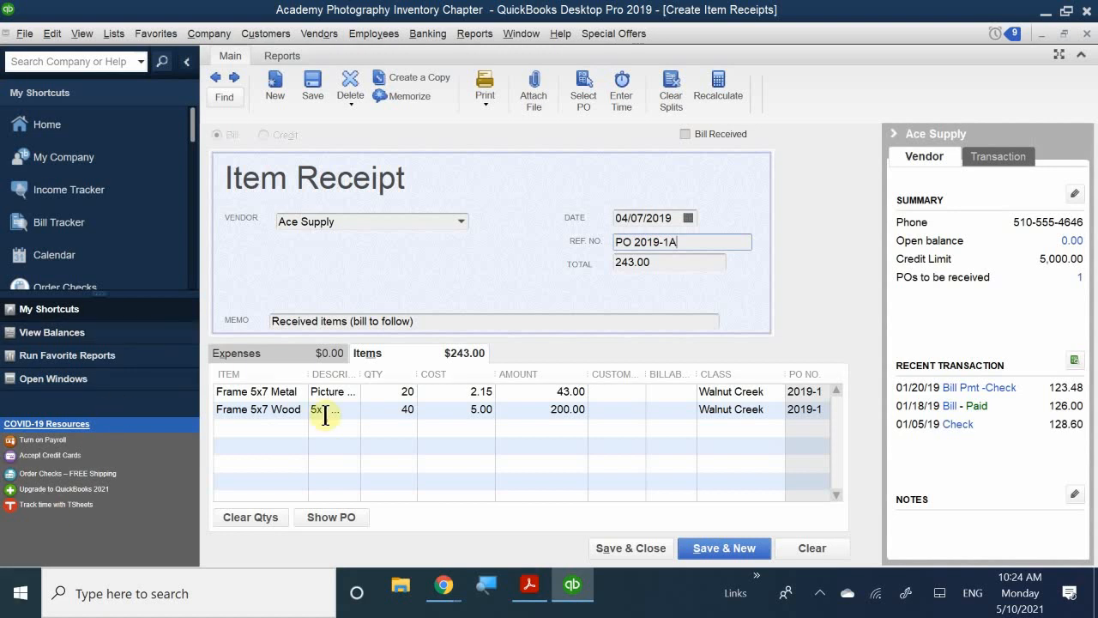
{"action": "left_click", "coordinate": [393, 392]}
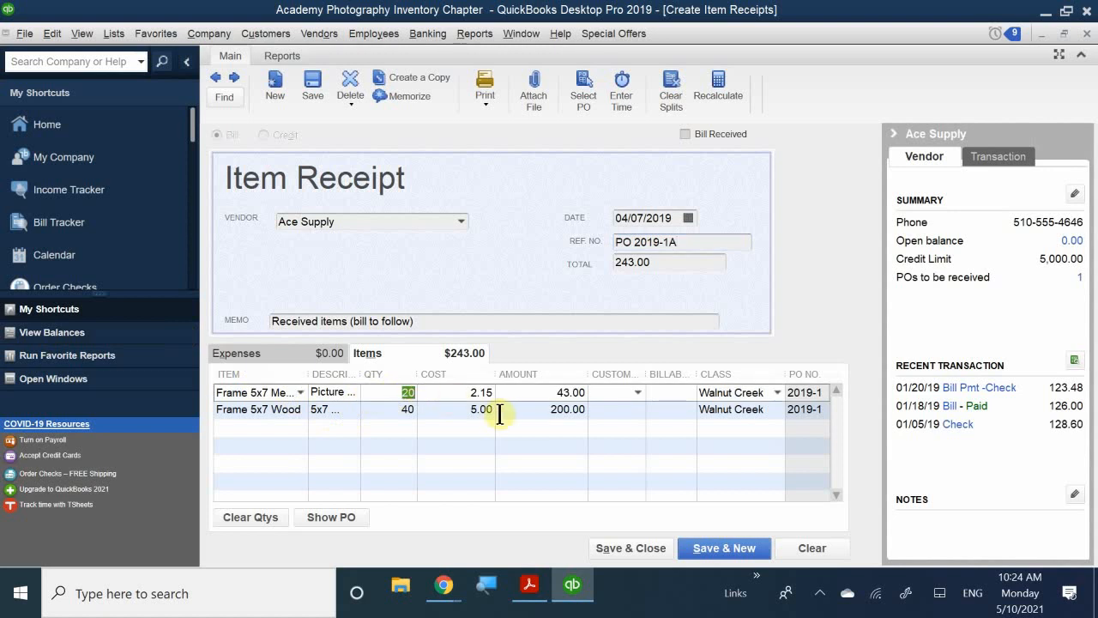
{"action": "type", "text": "10"}
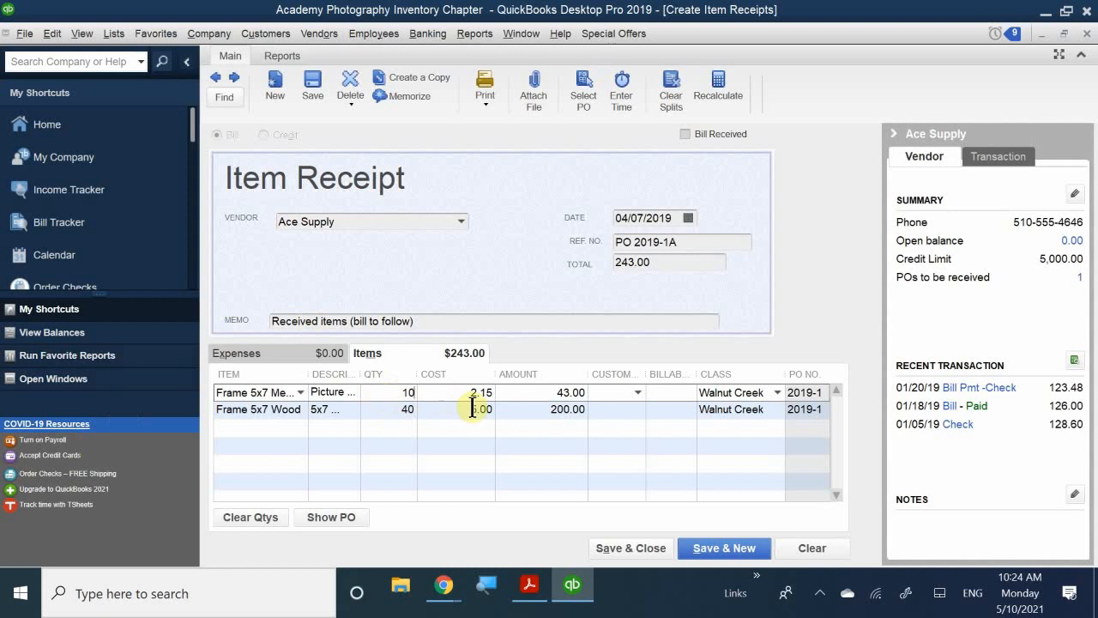
{"action": "left_click", "coordinate": [397, 415]}
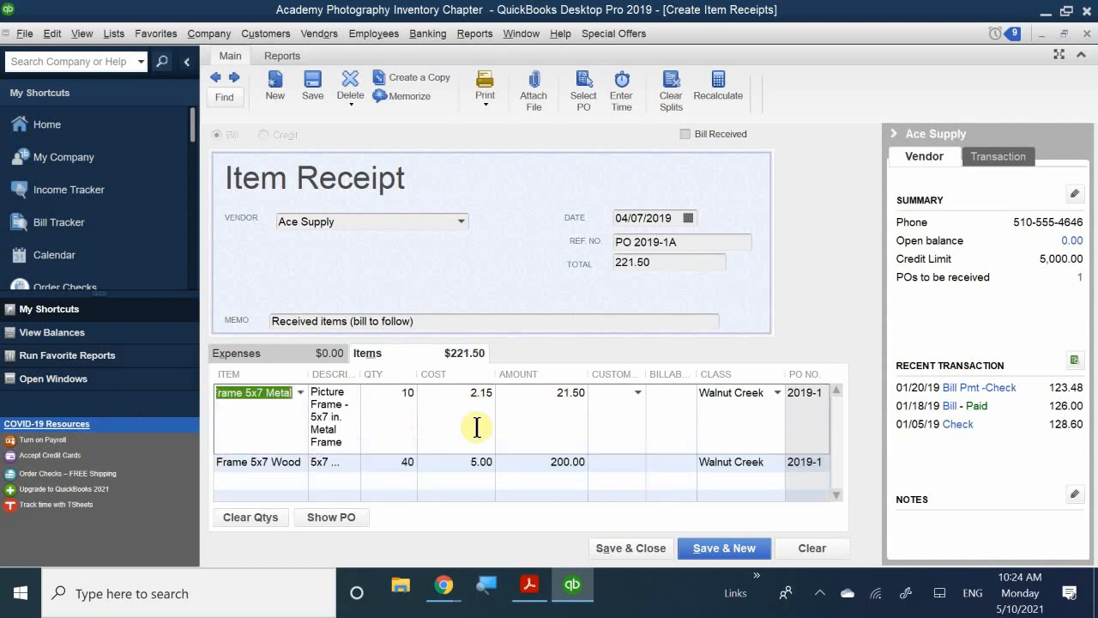
{"action": "left_click", "coordinate": [401, 464]}
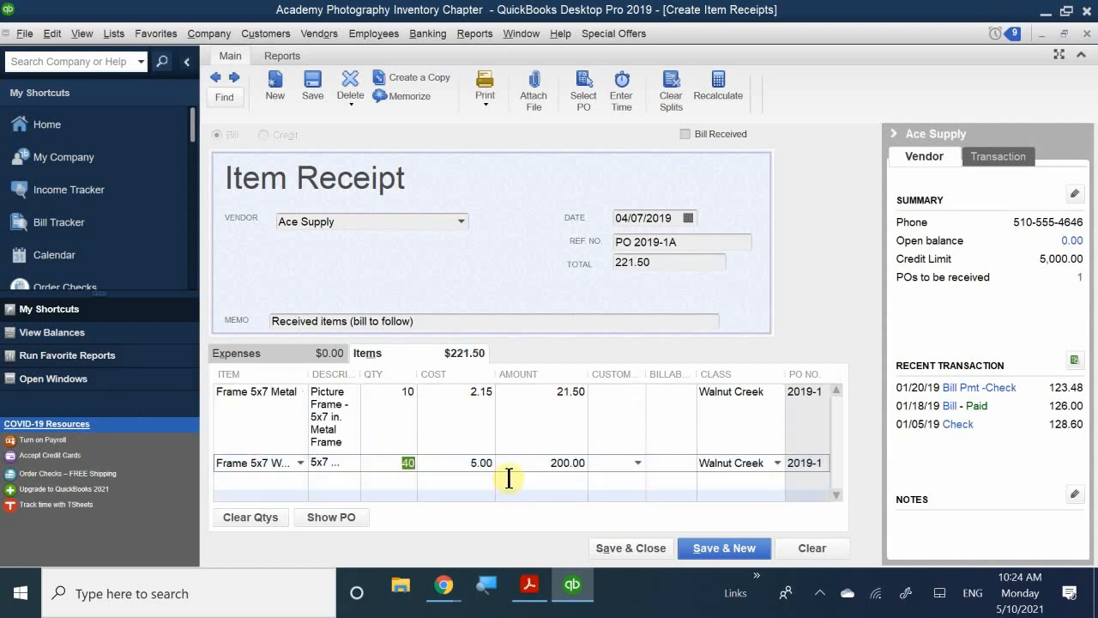
{"action": "type", "text": "20"}
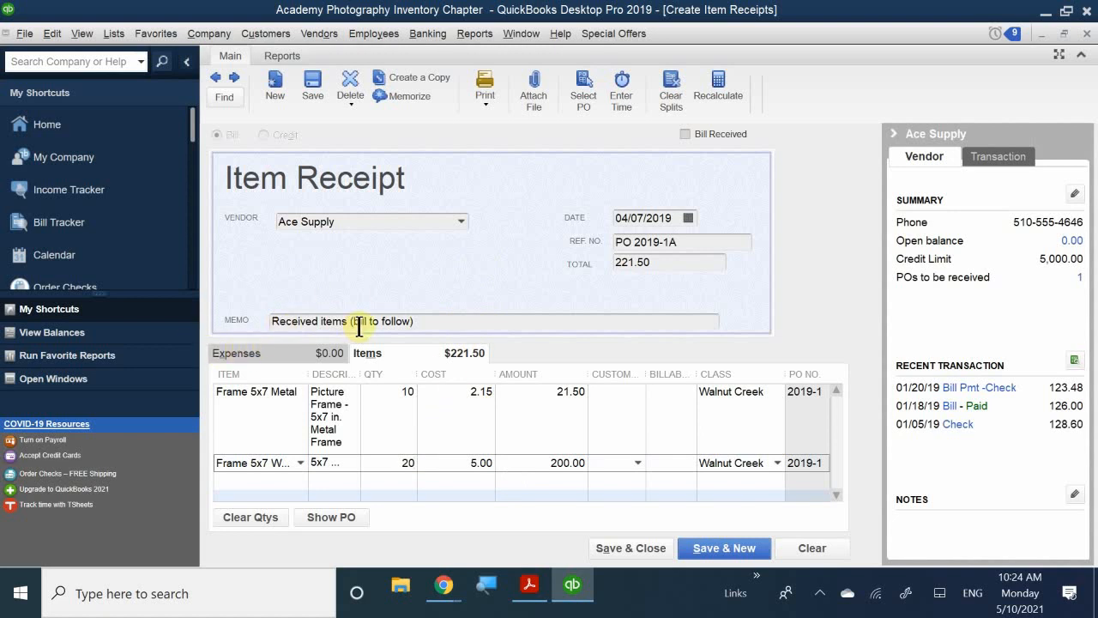
Change the item receipt's memo to "Received Half of the items (bill to follow)"
{"action": "left_click", "coordinate": [416, 320]}
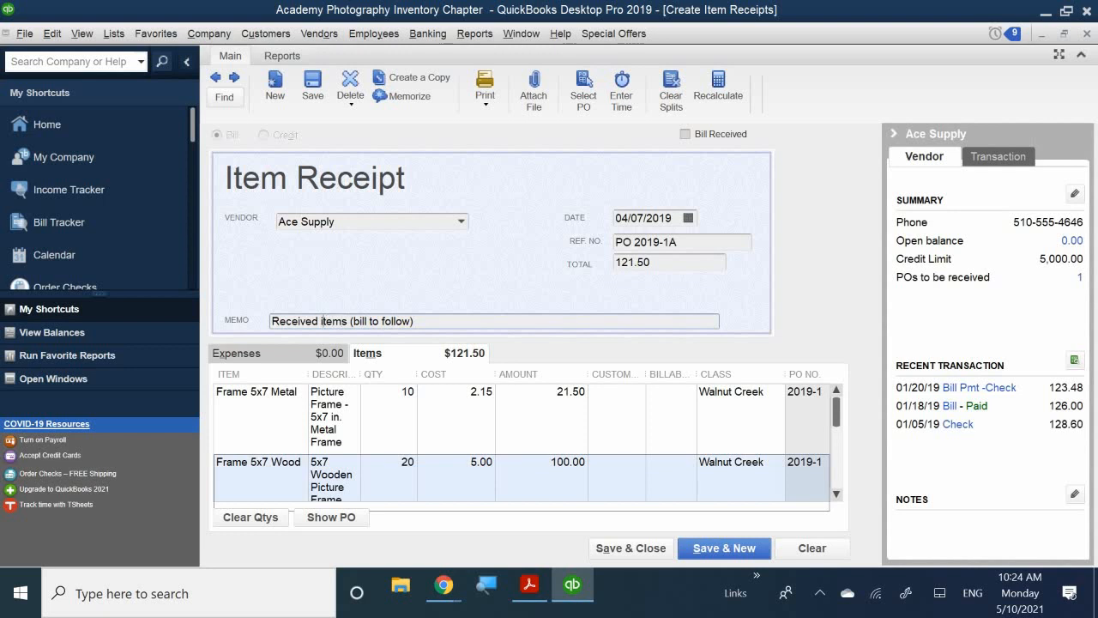
{"action": "left_click", "coordinate": [321, 321]}
{"action": "type", "text": "G"}
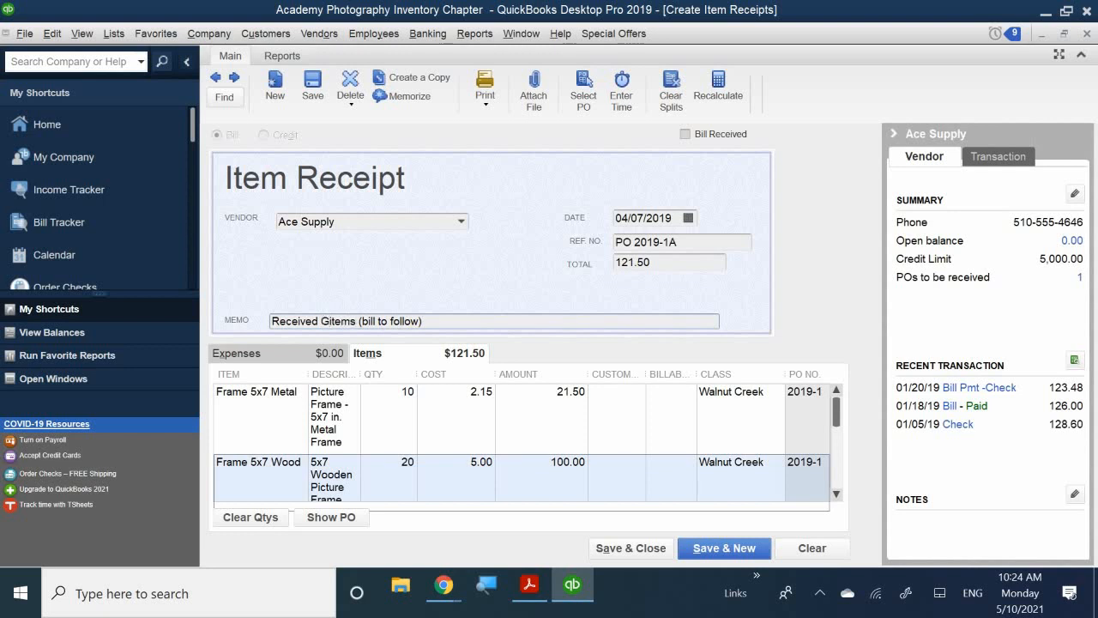
{"action": "key", "text": "BackSpace"}
{"action": "type", "text": "Ha"}
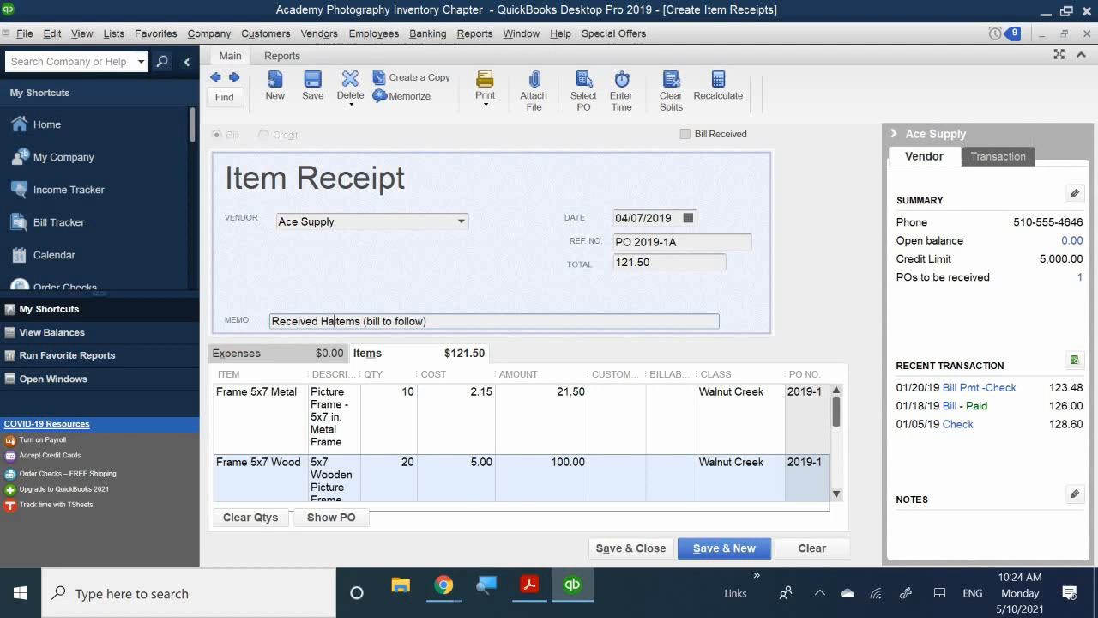
{"action": "type", "text": "lf "}
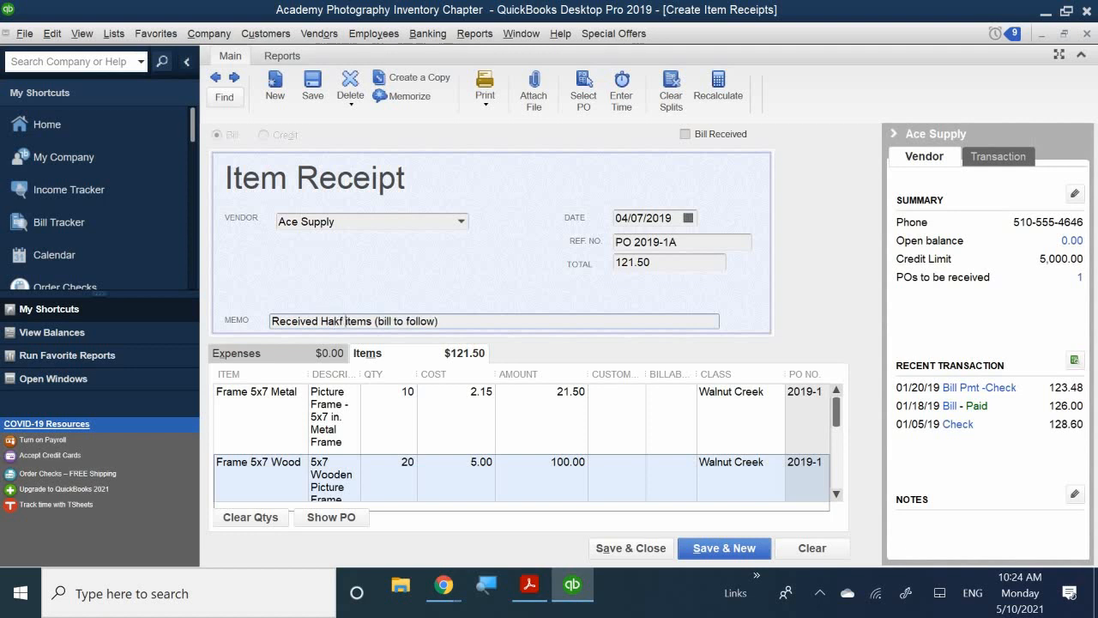
{"action": "type", "text": "of the"}
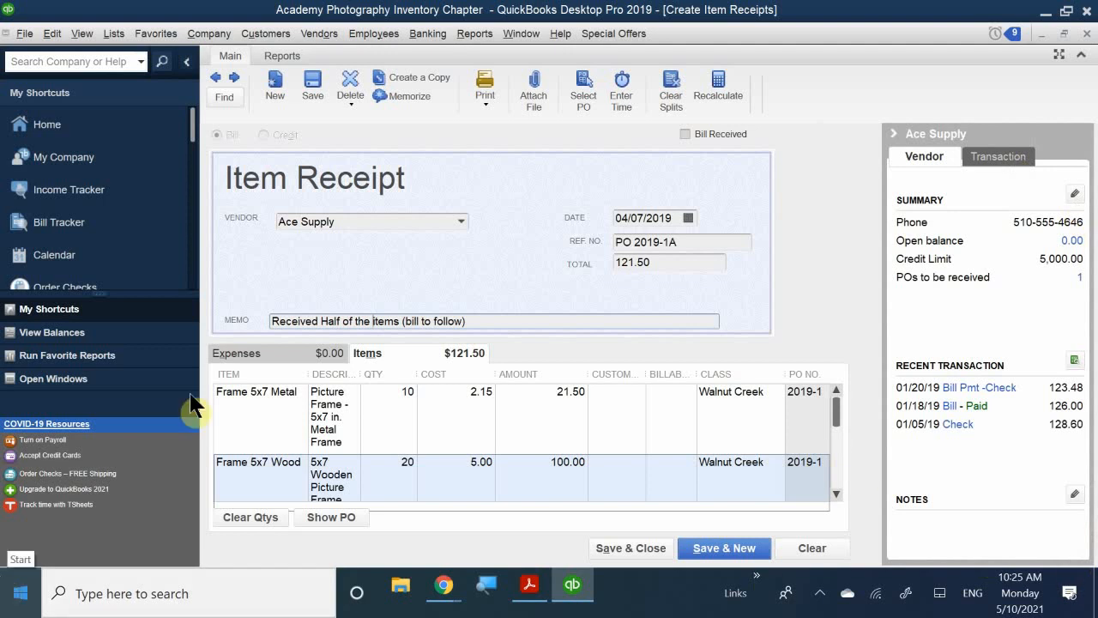
Save and close the item receipt, and check the Open Purchase Orders report before closing it
{"action": "left_click", "coordinate": [635, 543]}
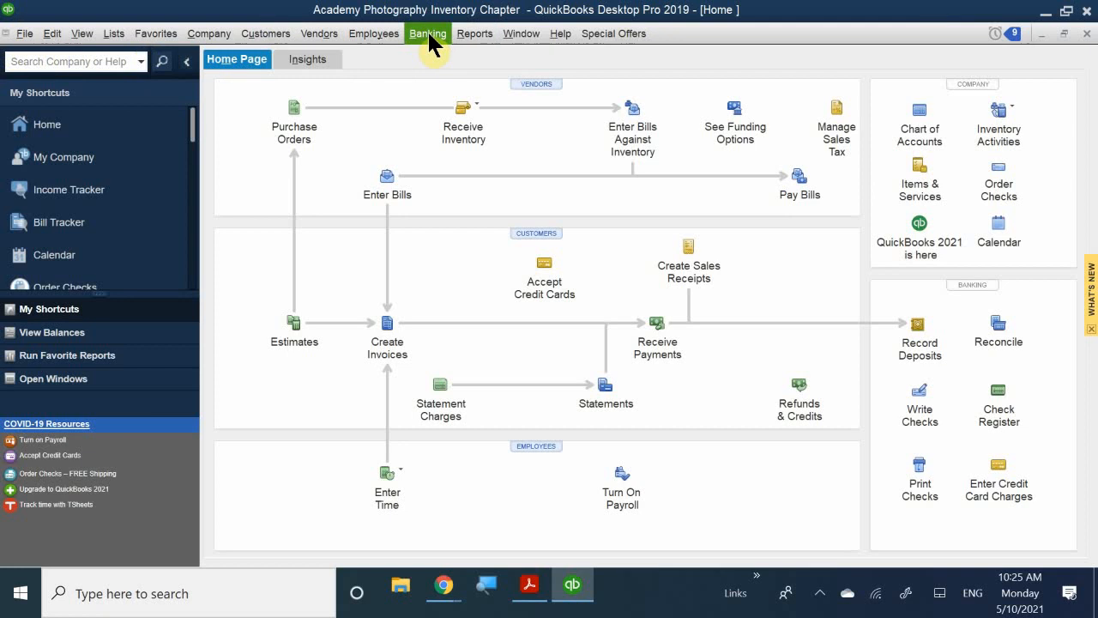
{"action": "left_click", "coordinate": [474, 36]}
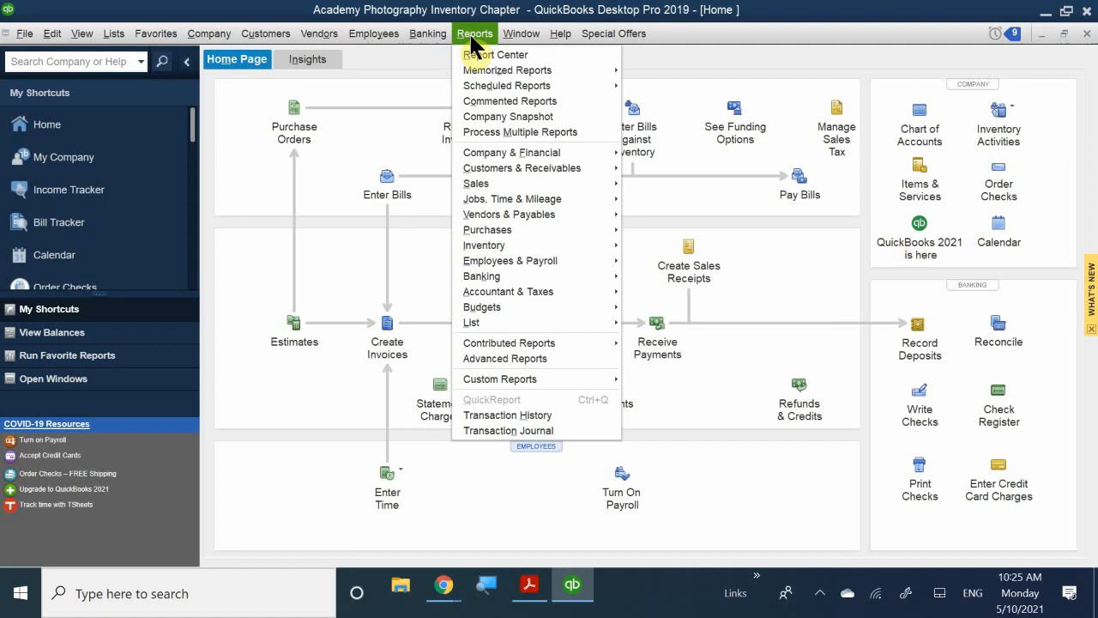
{"action": "mouse_move", "coordinate": [574, 228]}
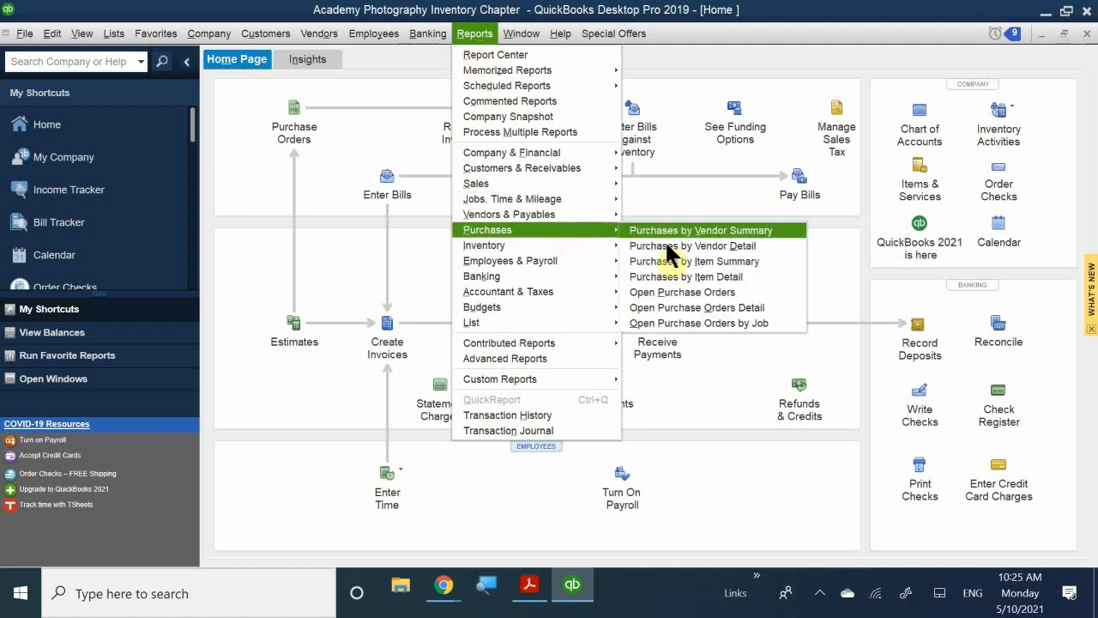
{"action": "left_click", "coordinate": [701, 308]}
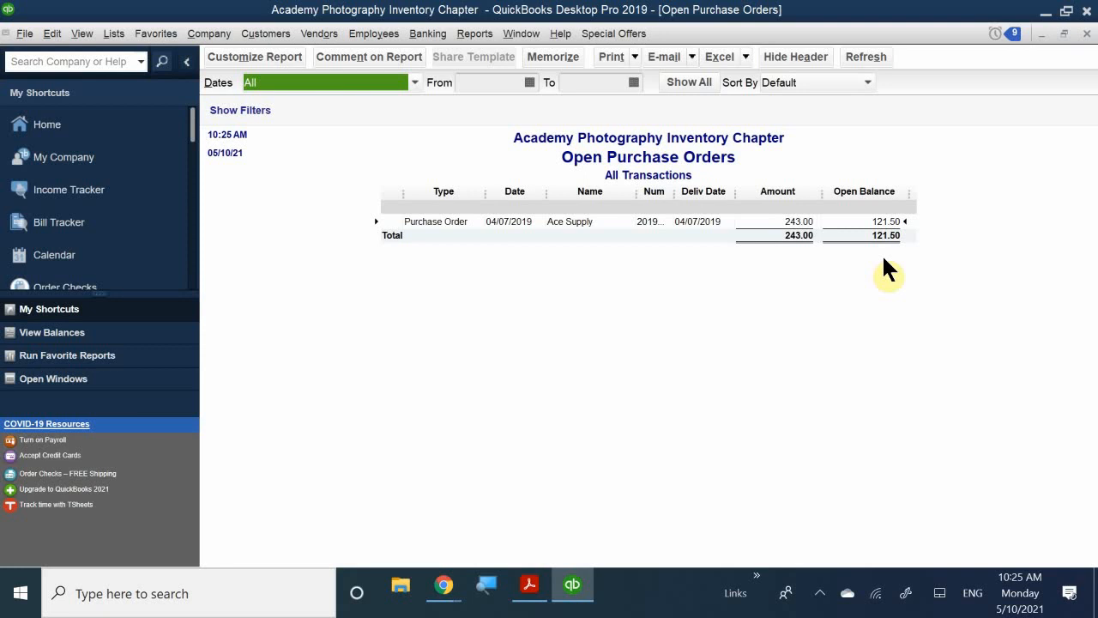
{"action": "left_click", "coordinate": [1084, 34]}
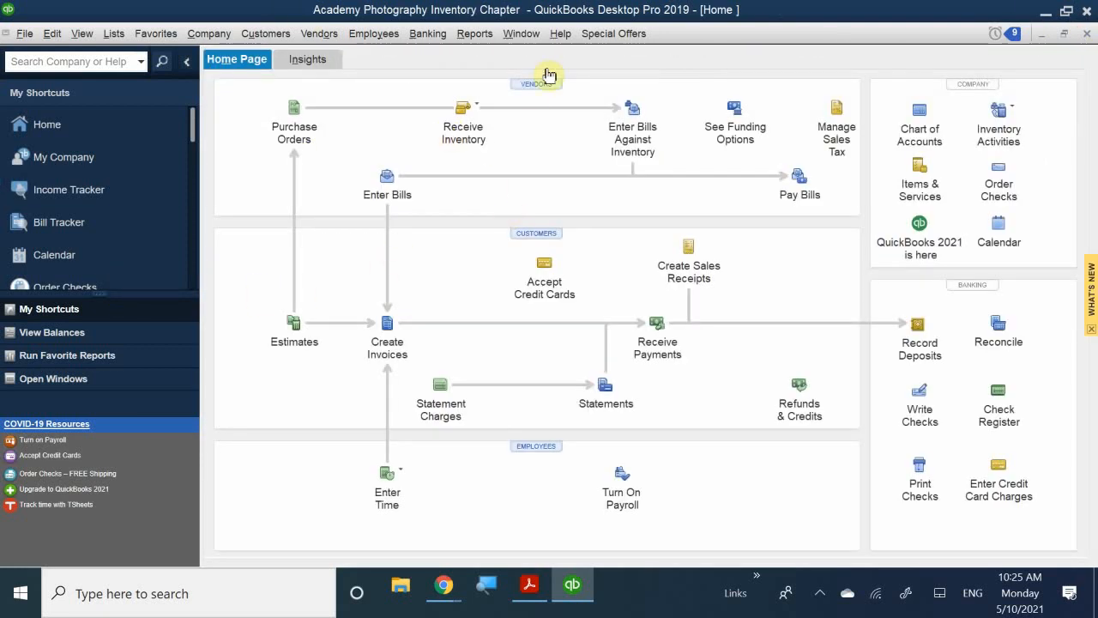
Review Ace Supply's purchase order and item receipt dated 04/07/2019 from the Vendor Center, closing each after viewing
{"action": "left_click", "coordinate": [537, 85]}
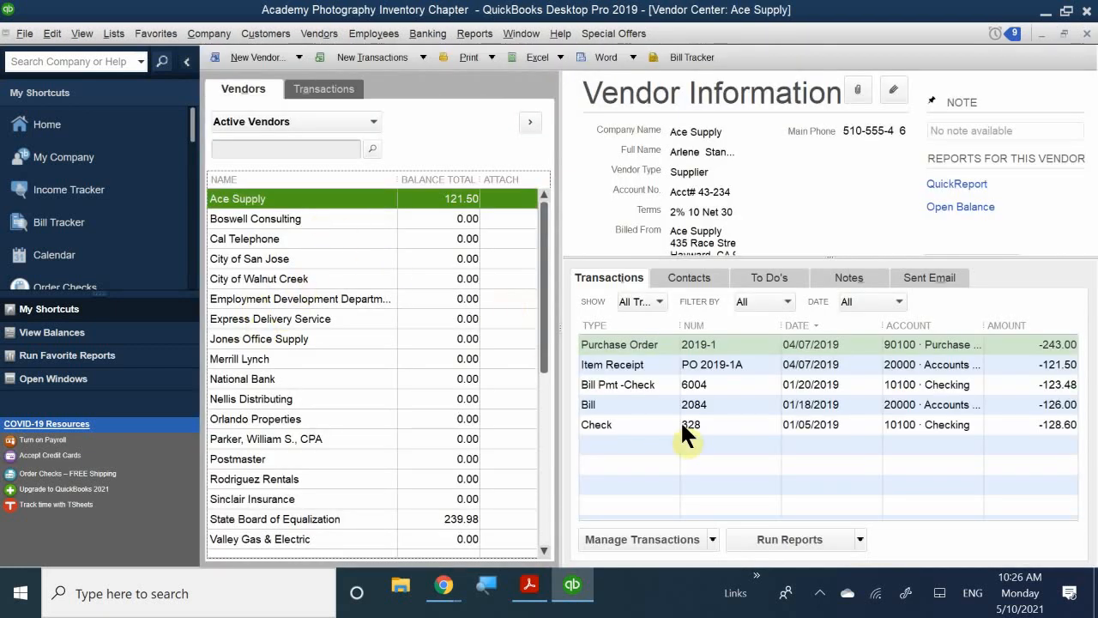
{"action": "double_click", "coordinate": [601, 346]}
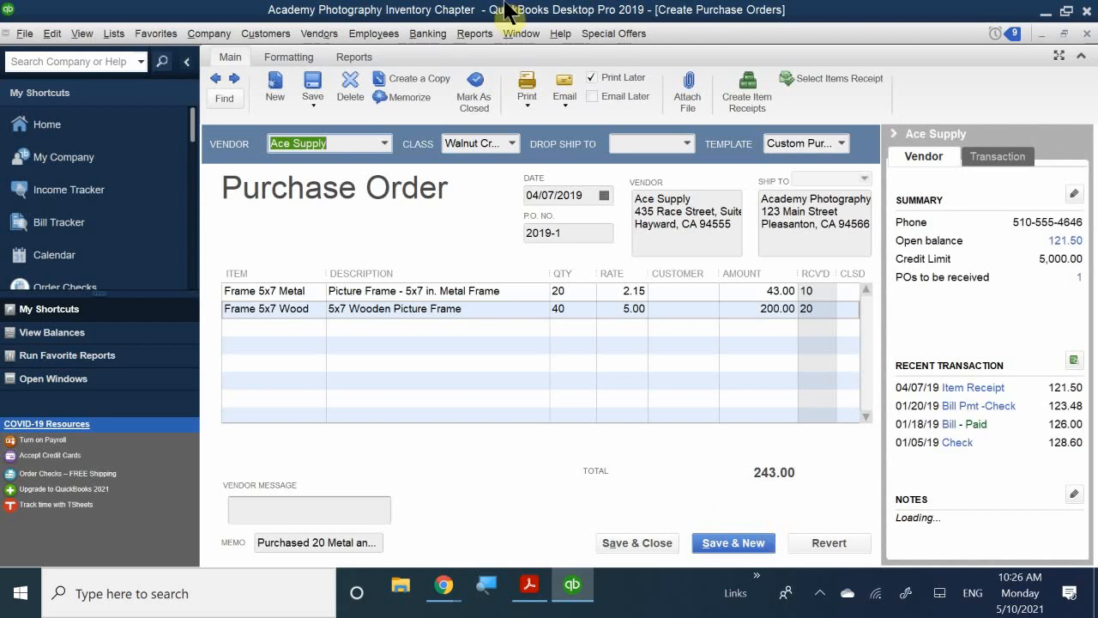
{"action": "left_click", "coordinate": [1080, 55]}
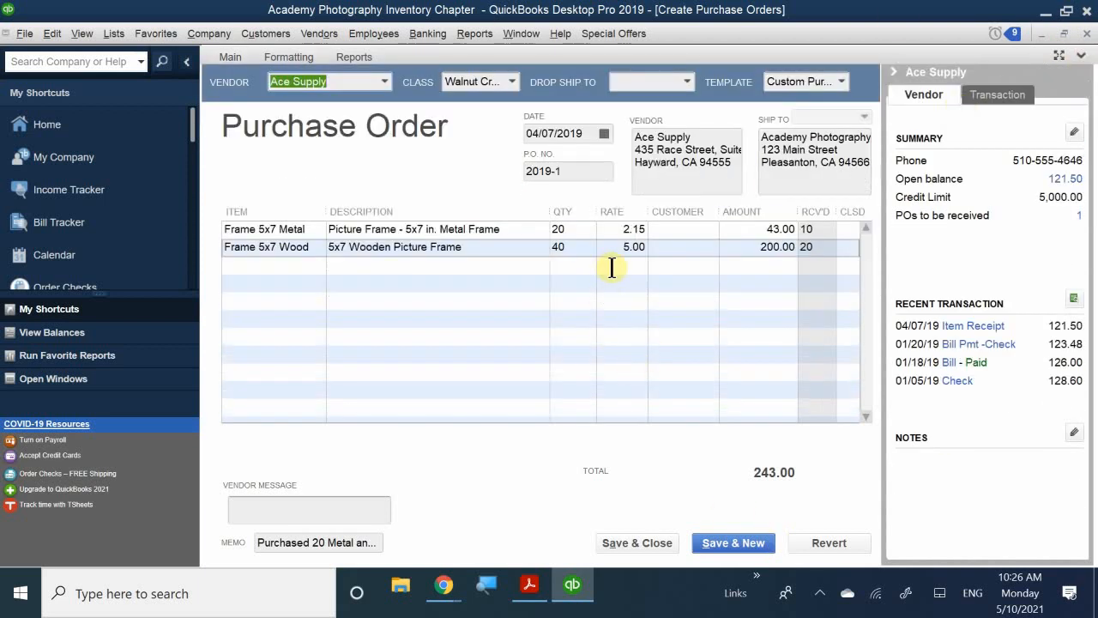
{"action": "left_click", "coordinate": [1087, 35]}
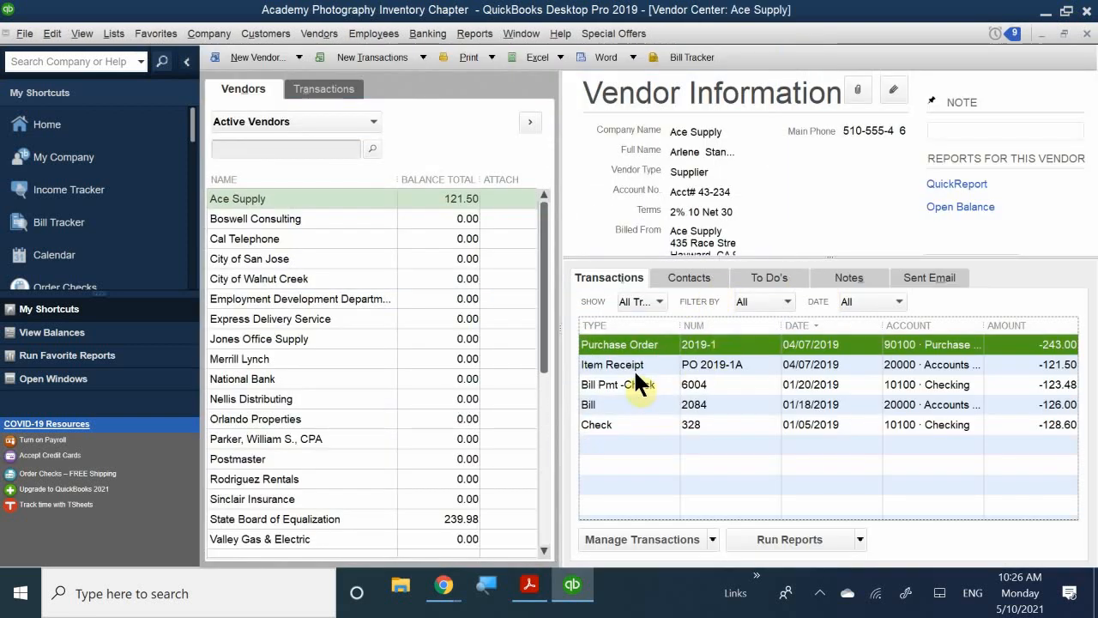
{"action": "double_click", "coordinate": [632, 364]}
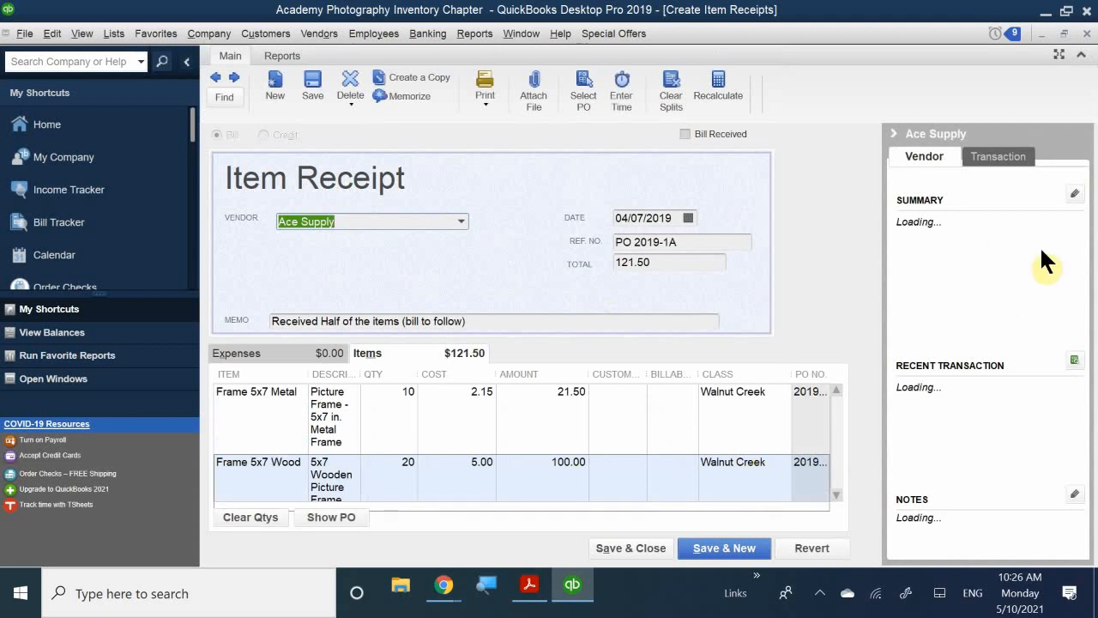
{"action": "left_click", "coordinate": [1086, 34]}
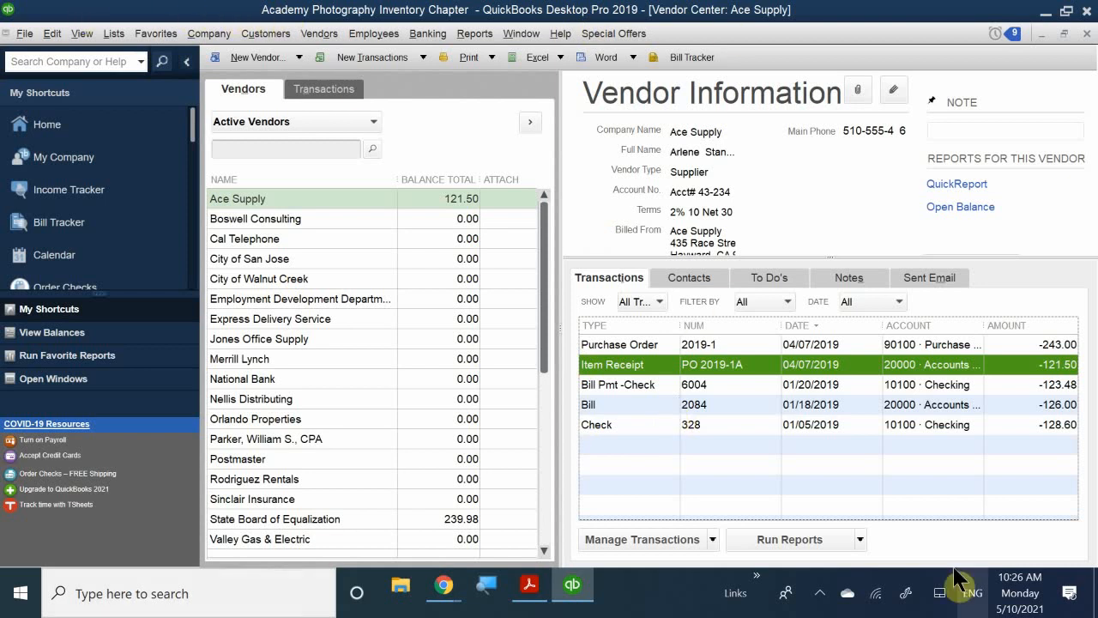
Examine the Inventory Stock Status by Item report, and close it and the Vendor Center
{"action": "left_click", "coordinate": [470, 34]}
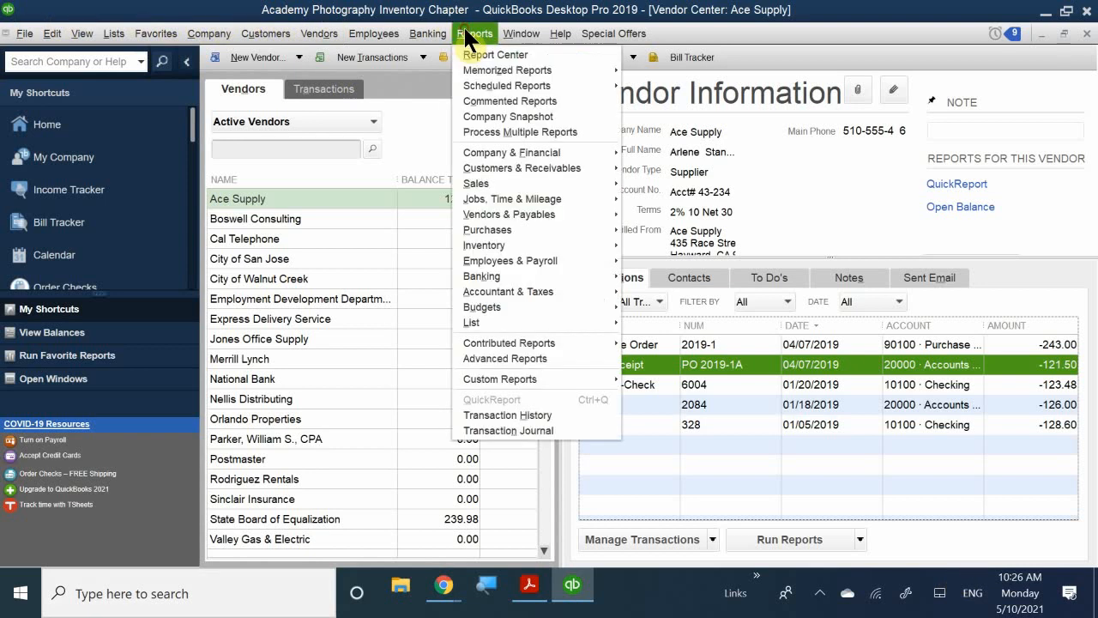
{"action": "mouse_move", "coordinate": [506, 246]}
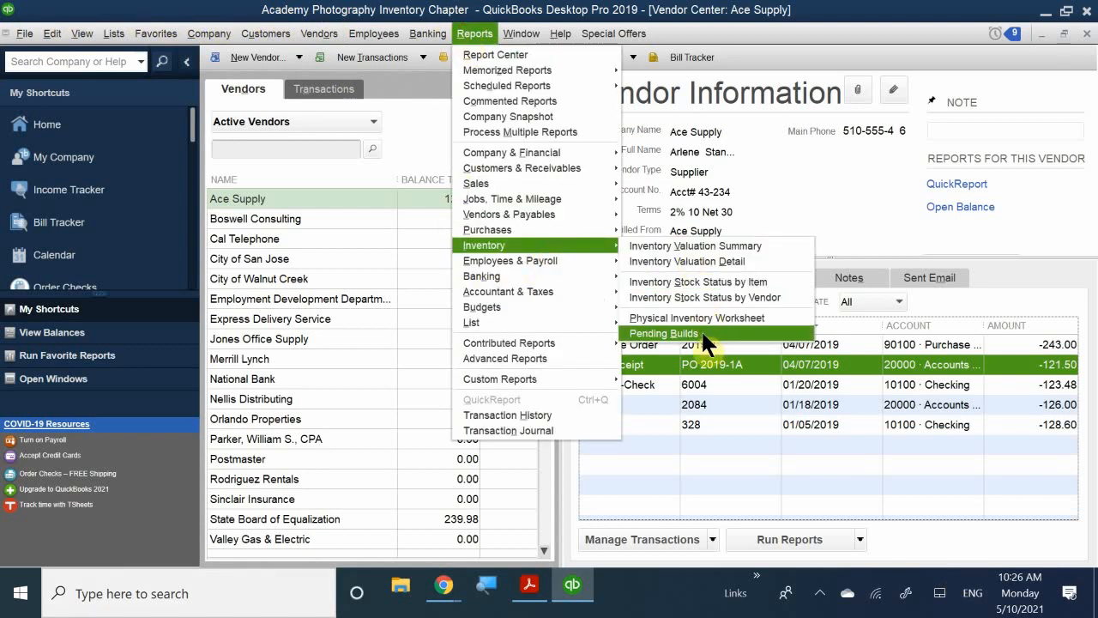
{"action": "left_click", "coordinate": [699, 281]}
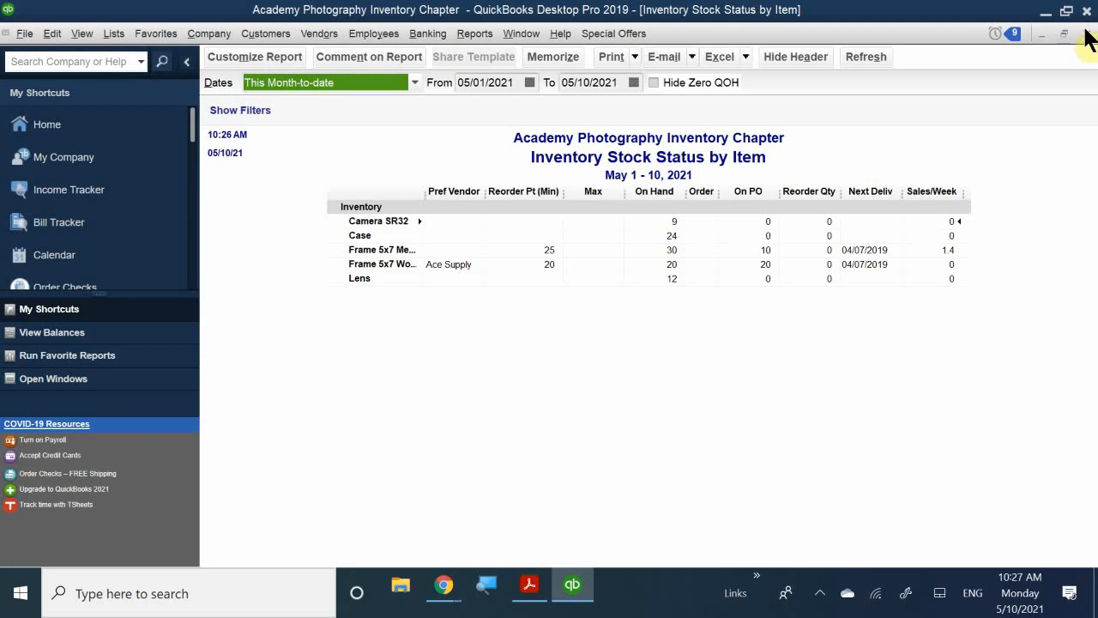
{"action": "left_click", "coordinate": [1085, 35]}
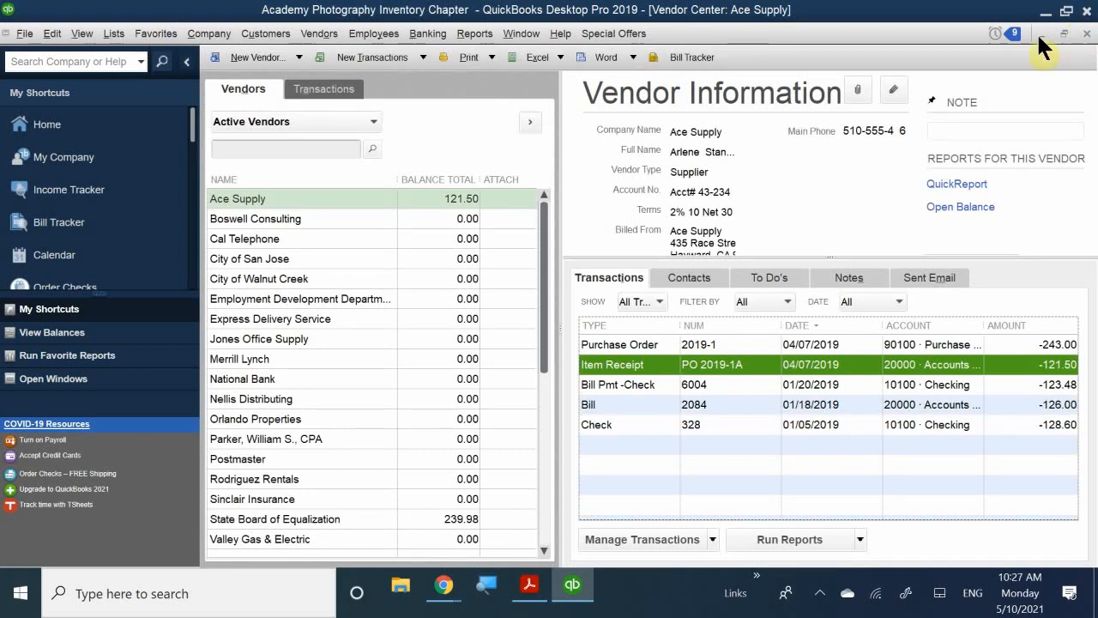
{"action": "left_click", "coordinate": [1087, 31]}
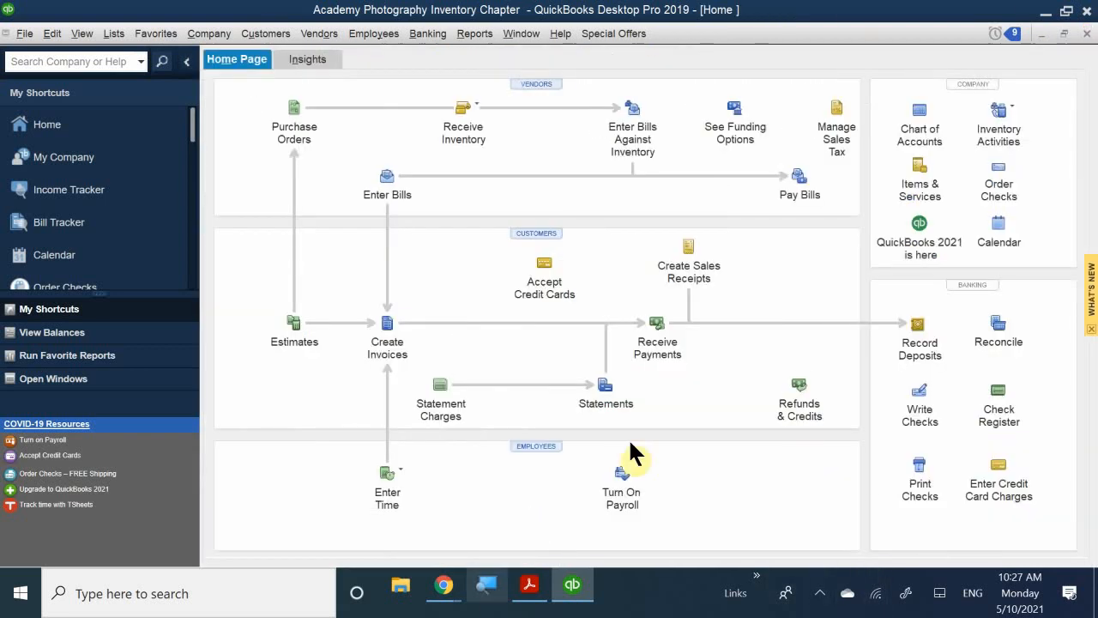
Start receiving inventory without a bill from Ace Supply against its open purchase order dated 04/07/2019
{"action": "left_click", "coordinate": [477, 110]}
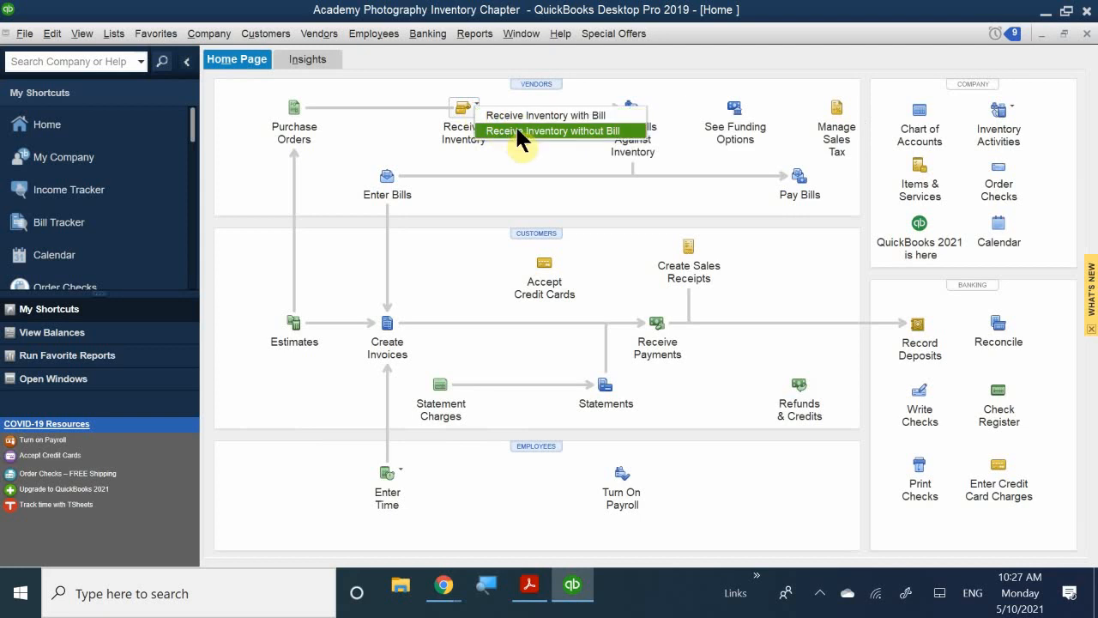
{"action": "left_click", "coordinate": [559, 132]}
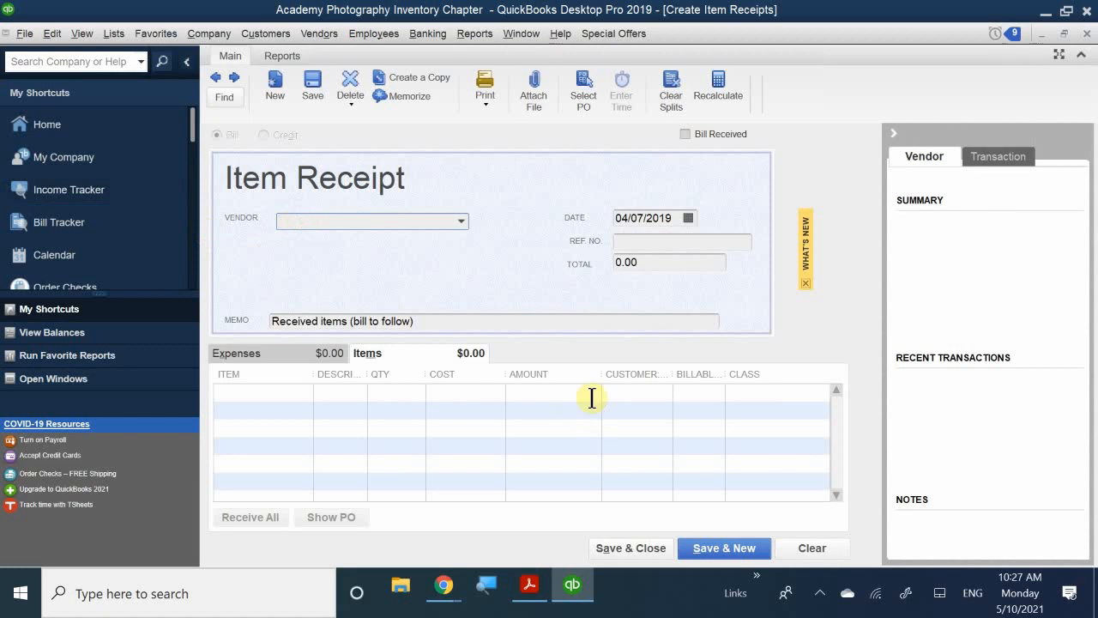
{"action": "type", "text": "Ace Supply"}
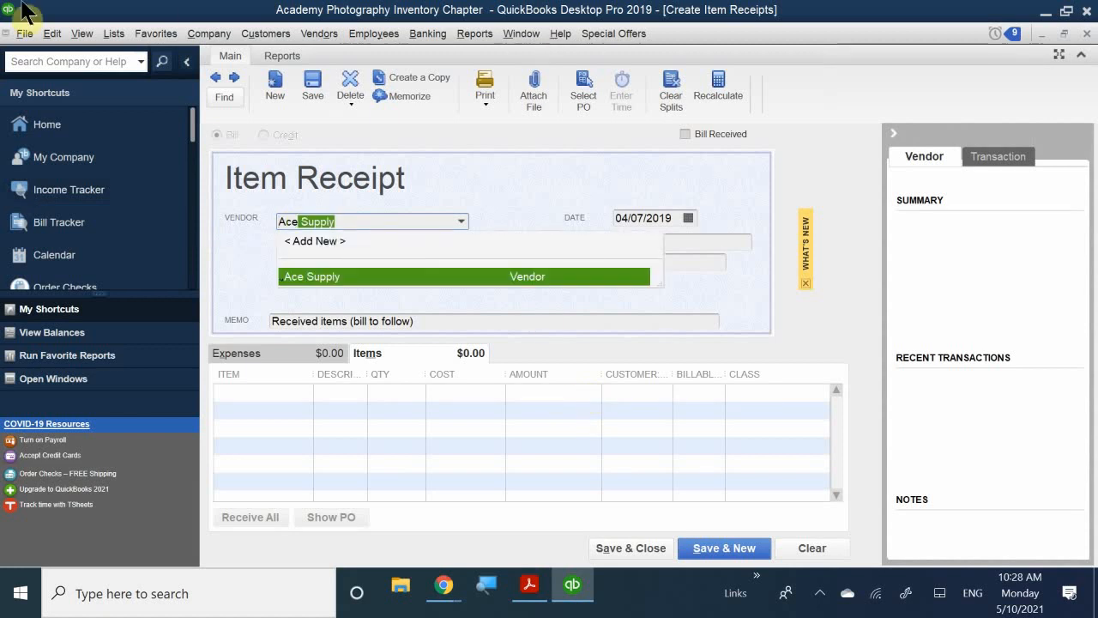
{"action": "left_click", "coordinate": [354, 278]}
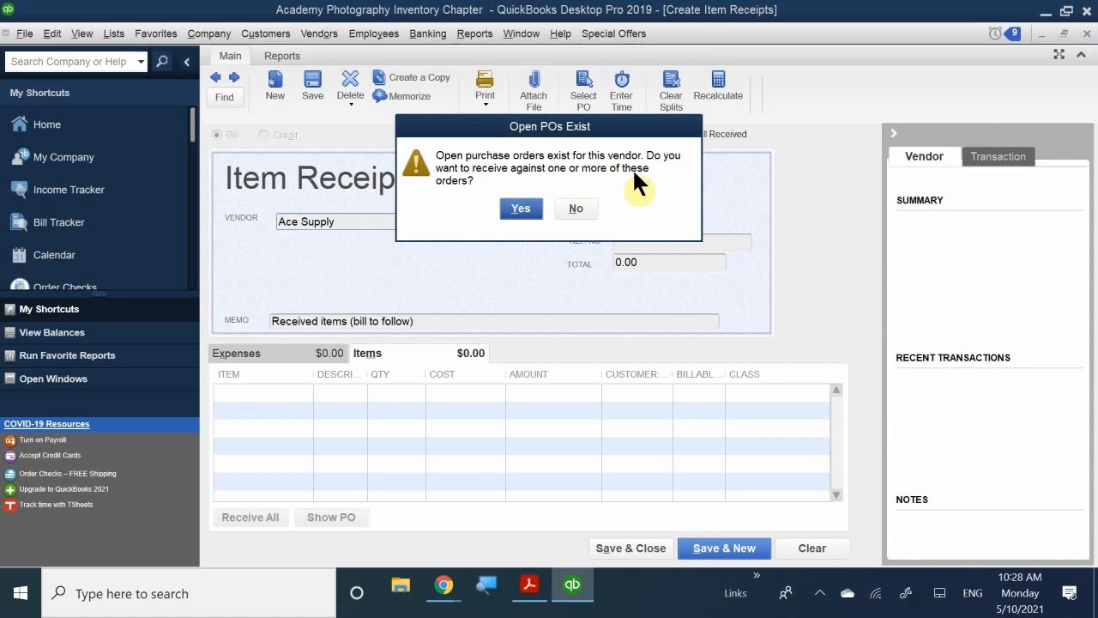
{"action": "left_click", "coordinate": [515, 207]}
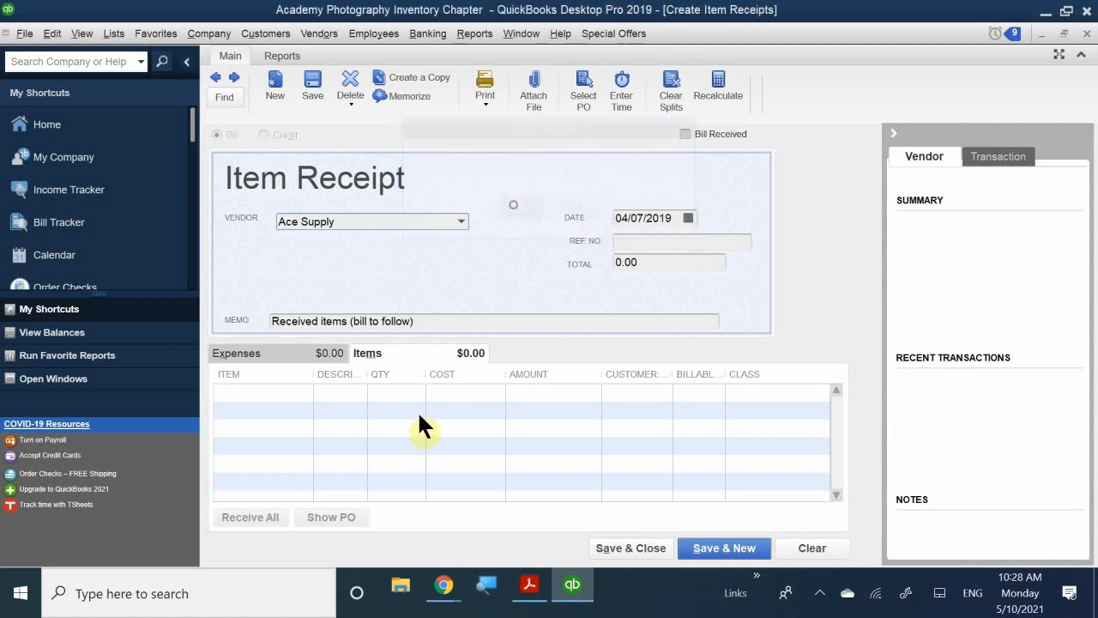
{"action": "left_click", "coordinate": [445, 255]}
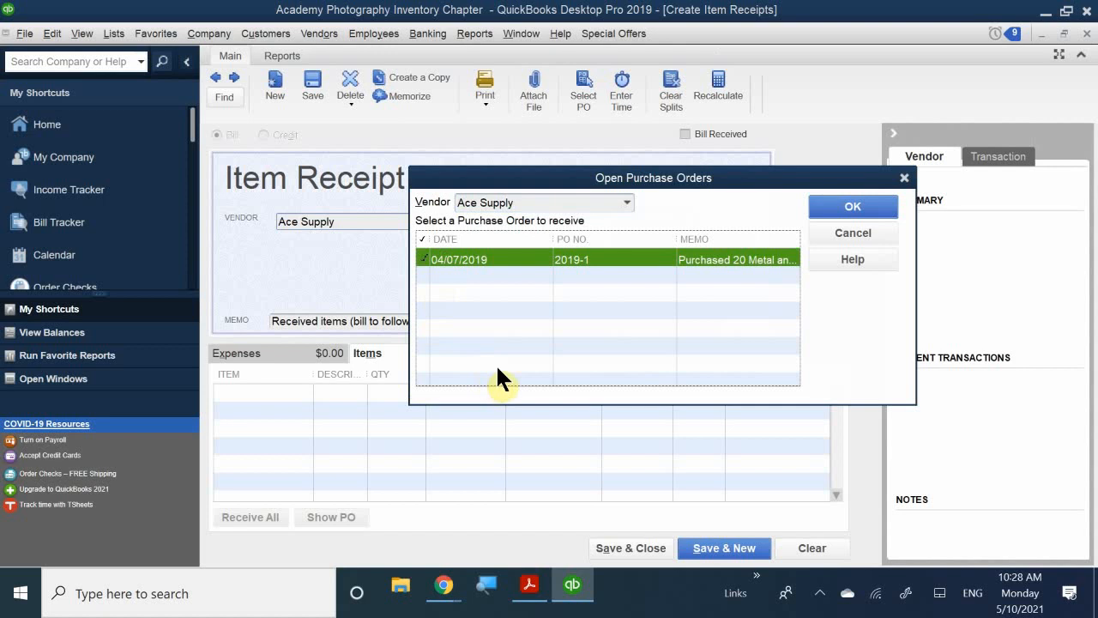
{"action": "left_click", "coordinate": [830, 206]}
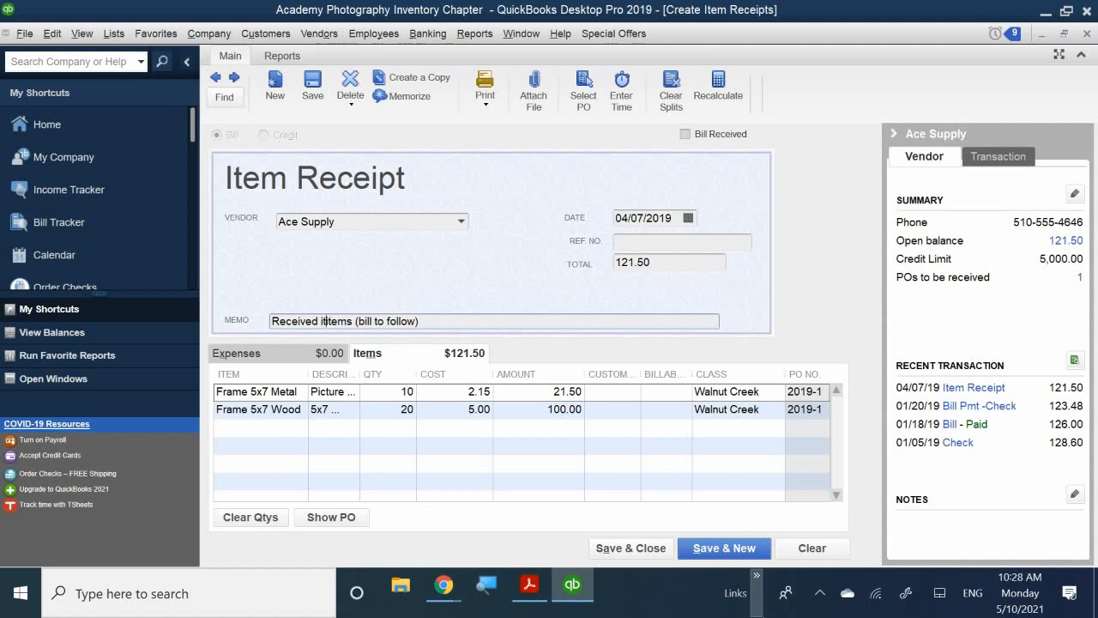
Change the item receipt's memo to "Received other half of items (bill to follow)" and set its date to 04/15/2019
{"action": "type", "text": "ot"}
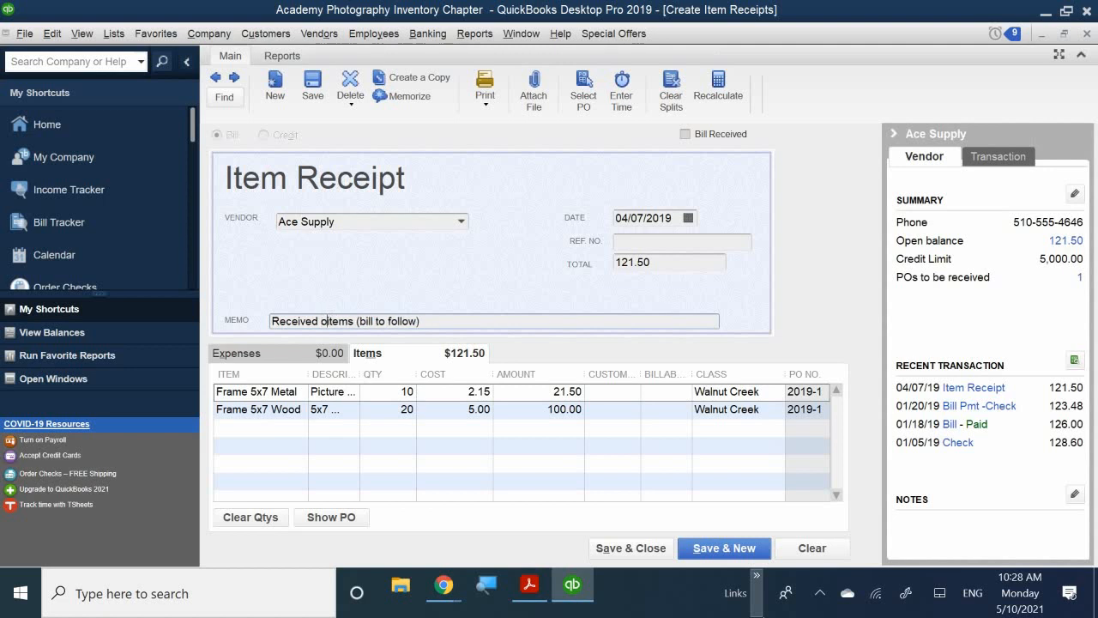
{"action": "type", "text": "her half of"}
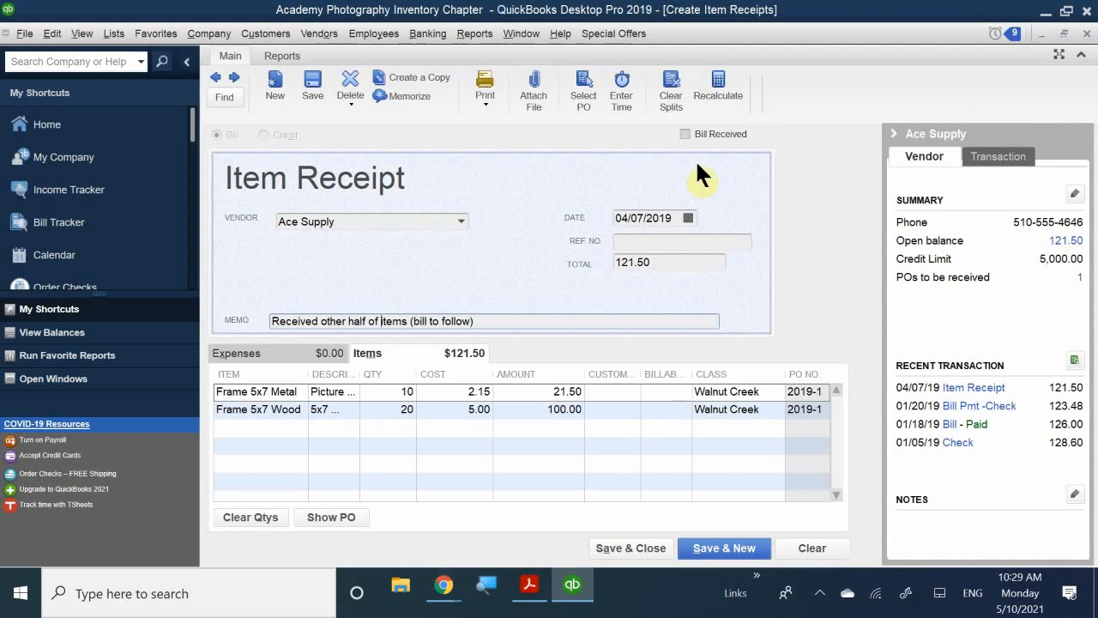
{"action": "left_click", "coordinate": [692, 215]}
{"action": "left_click", "coordinate": [689, 217]}
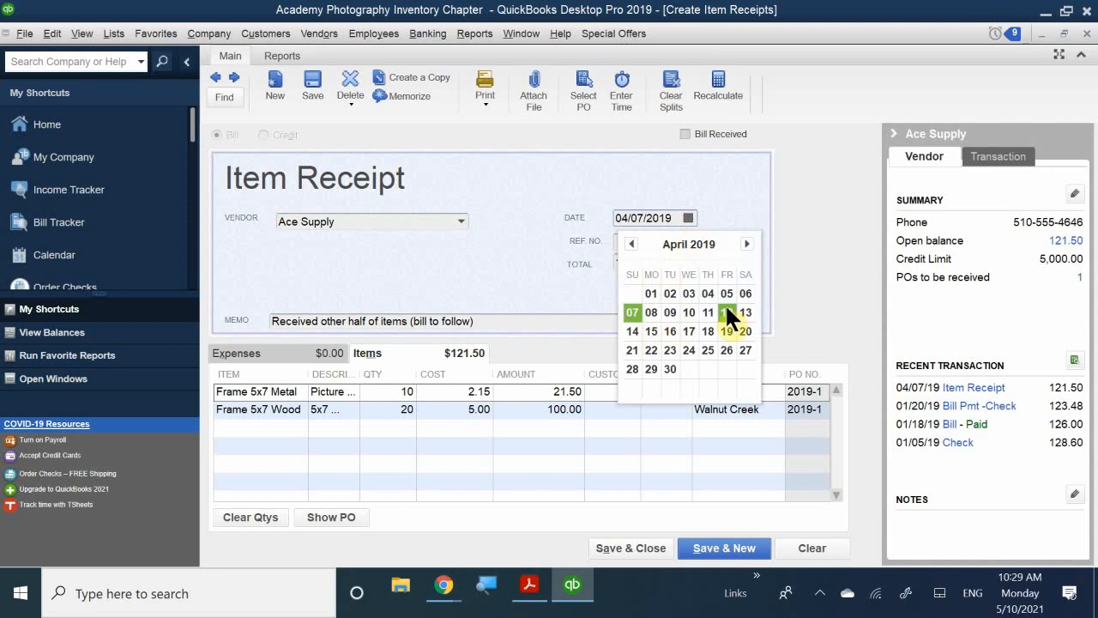
{"action": "left_click", "coordinate": [651, 331]}
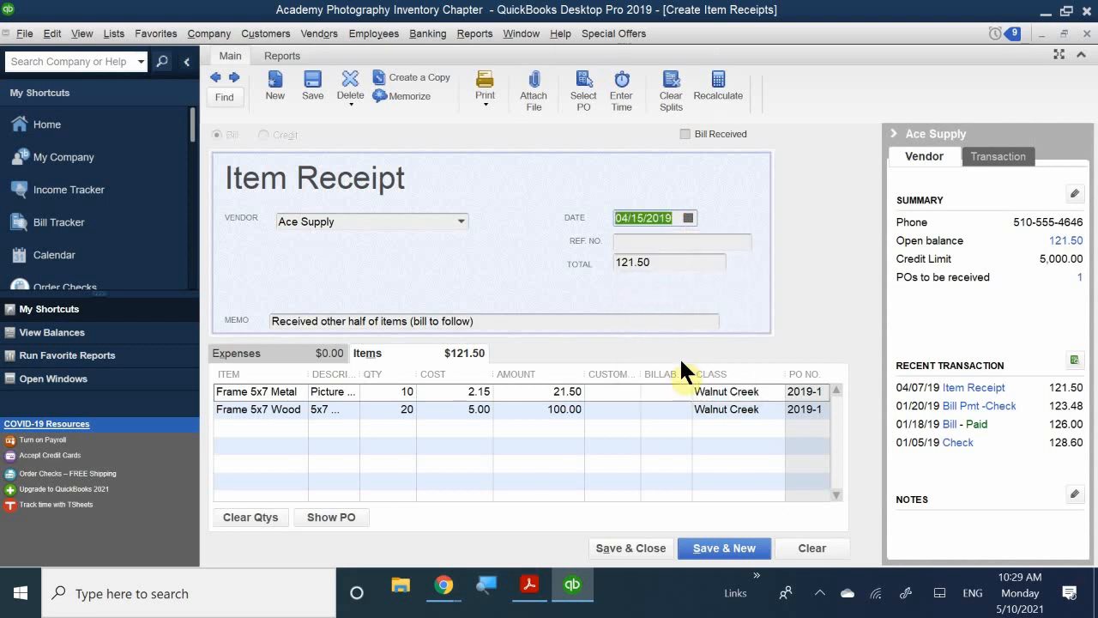
Enter the purchase order number with prefix PO and suffix B as the reference, and save and close the item receipt
{"action": "left_click", "coordinate": [629, 242]}
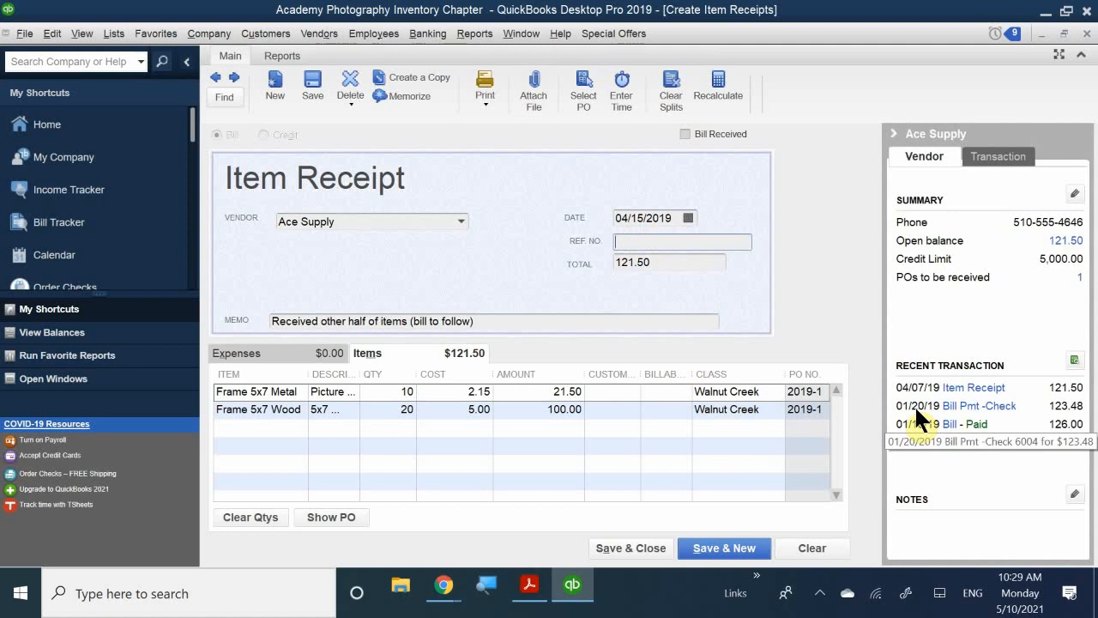
{"action": "type", "text": "2019-"}
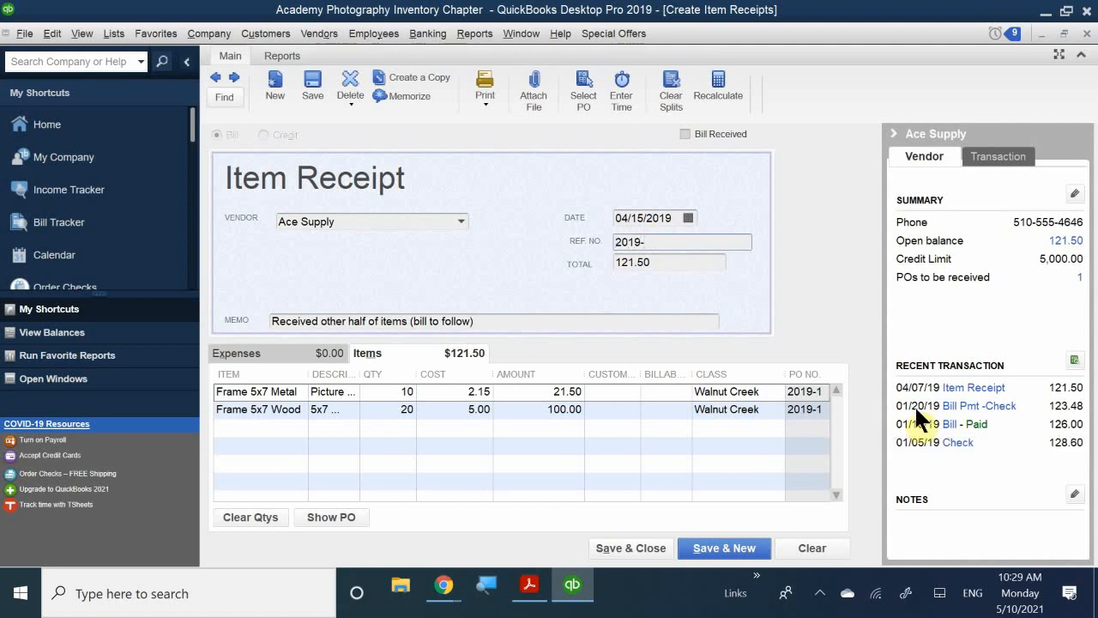
{"action": "key", "text": "BackSpace"}
{"action": "key", "text": "BackSpace"}
{"action": "key", "text": "BackSpace"}
{"action": "key", "text": "BackSpace"}
{"action": "key", "text": "BackSpace"}
{"action": "type", "text": "P"}
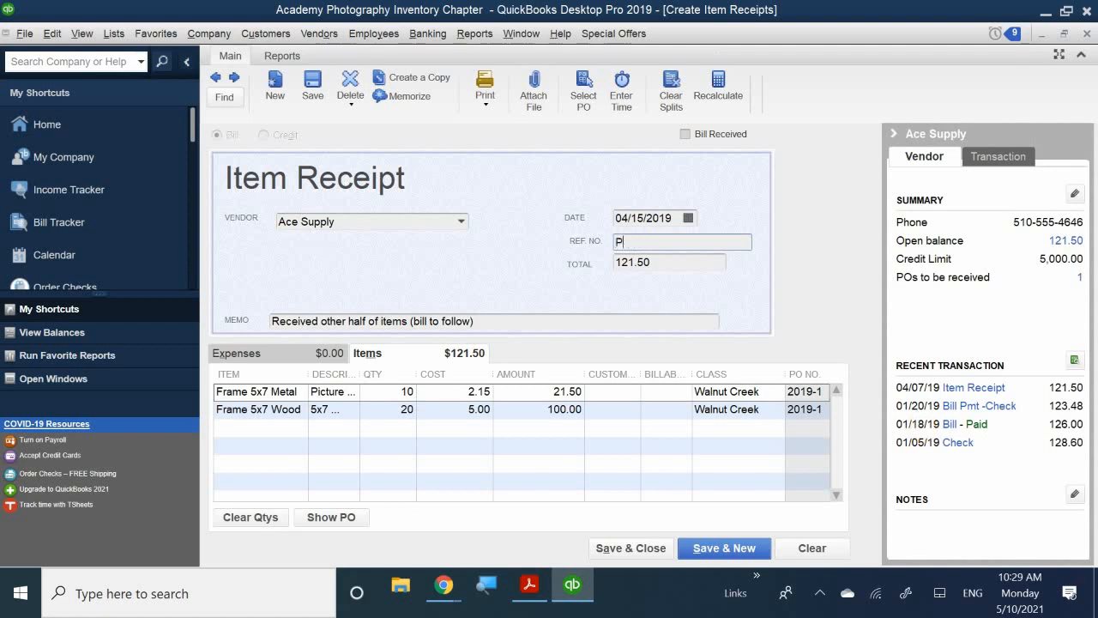
{"action": "type", "text": "O 2019-1B"}
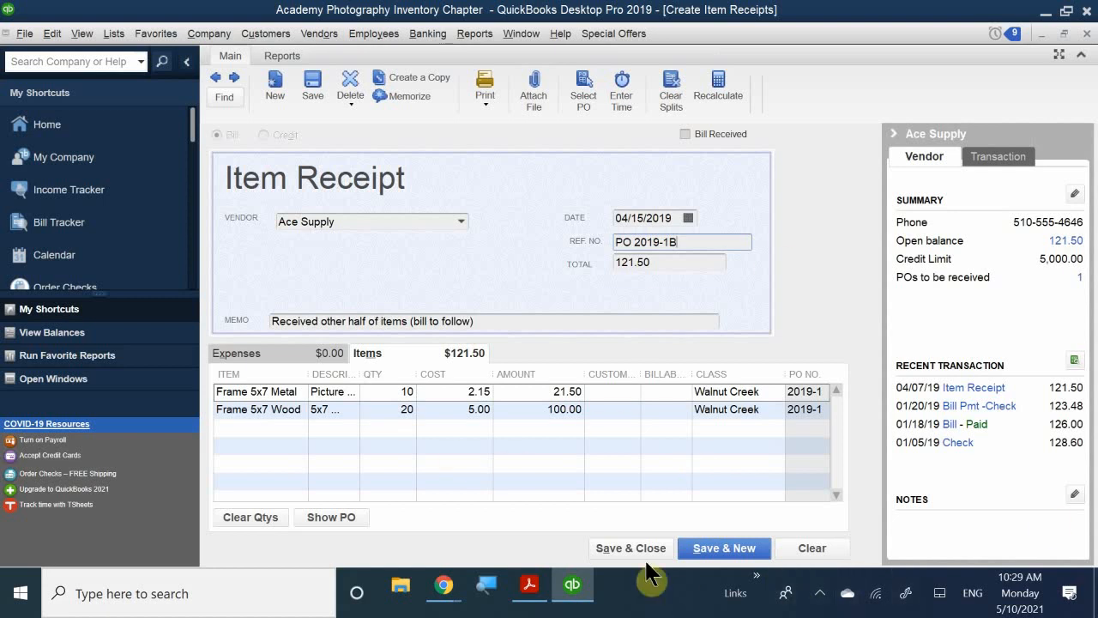
{"action": "left_click", "coordinate": [616, 540]}
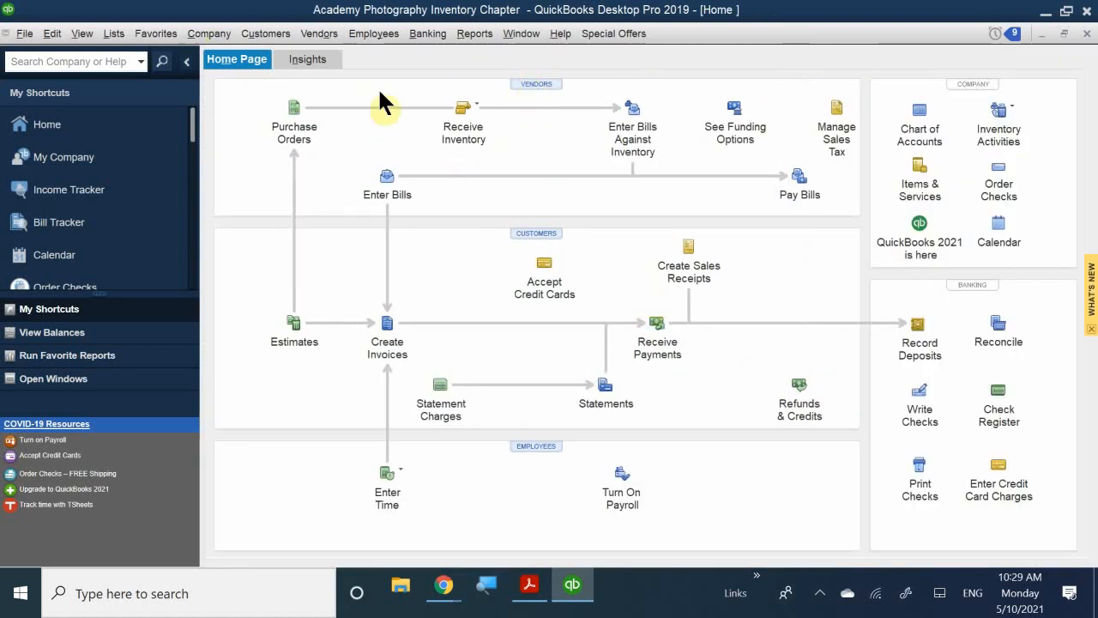
Review Ace Supply's transactions in the Vendor Center, and restore the window from its maximized size
{"action": "left_click", "coordinate": [531, 77]}
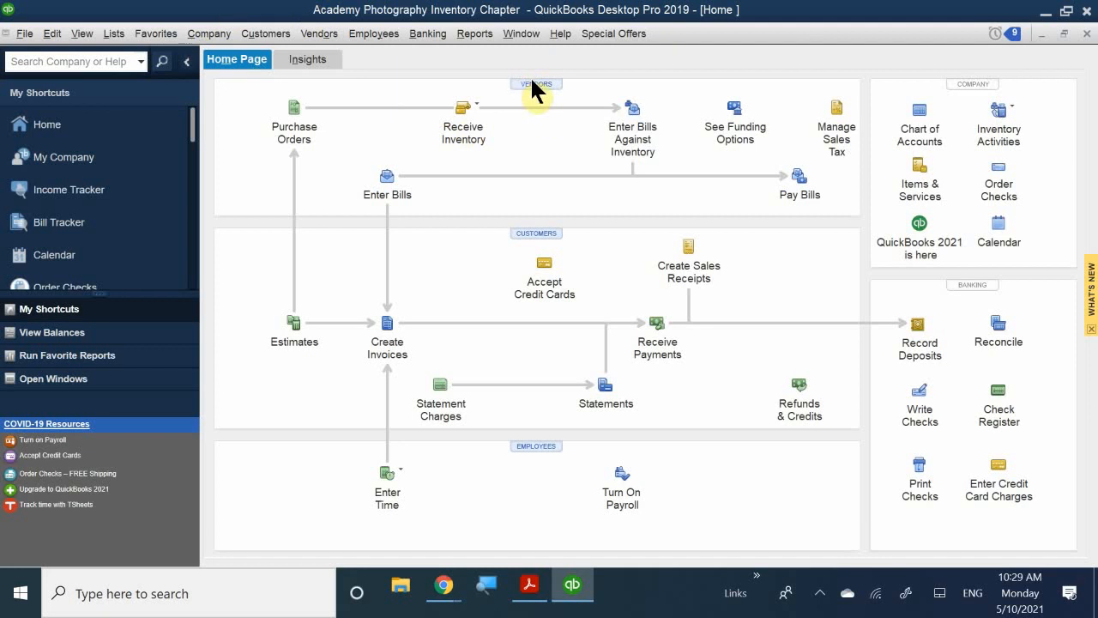
{"action": "left_click", "coordinate": [538, 88]}
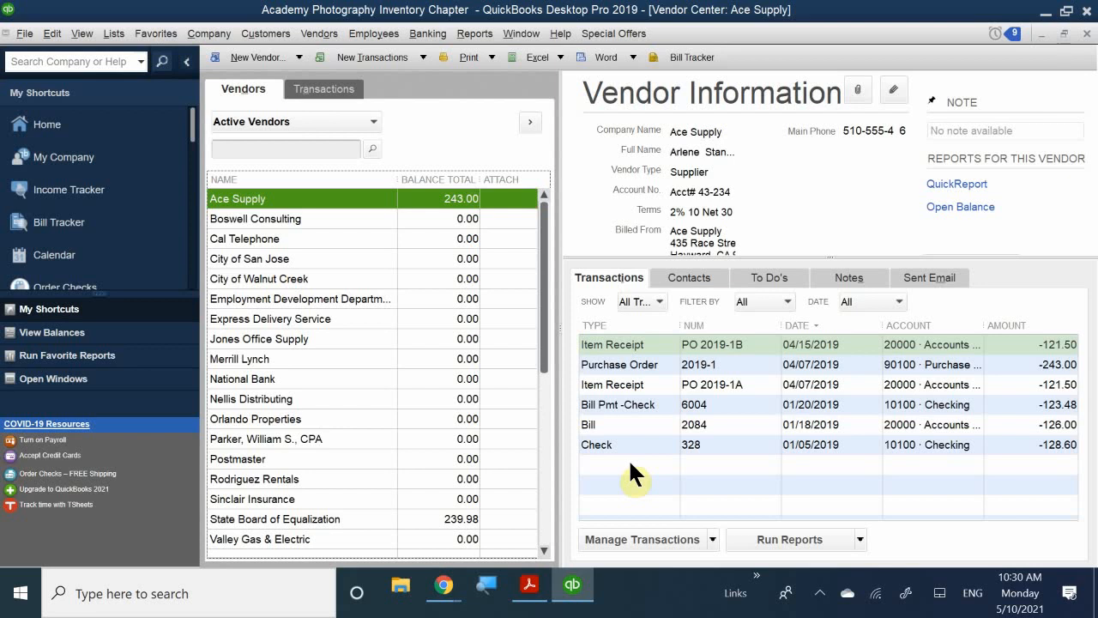
{"action": "left_click", "coordinate": [1064, 34]}
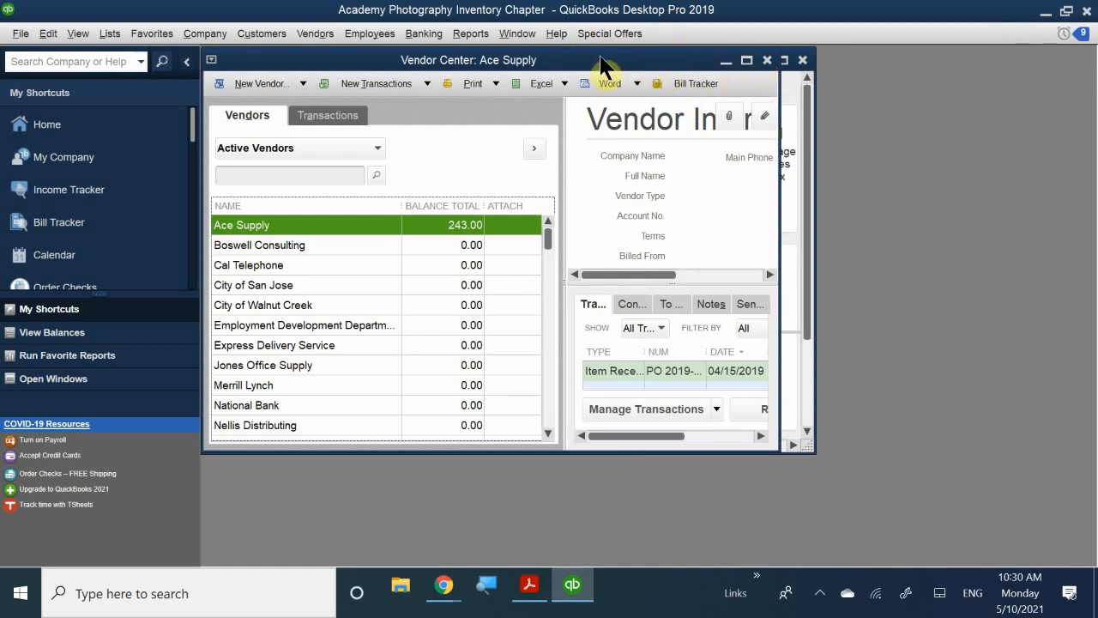
Close the Vendor Center and maximize the Home page window
{"action": "left_click_drag", "start_coordinate": [600, 64], "coordinate": [610, 286]}
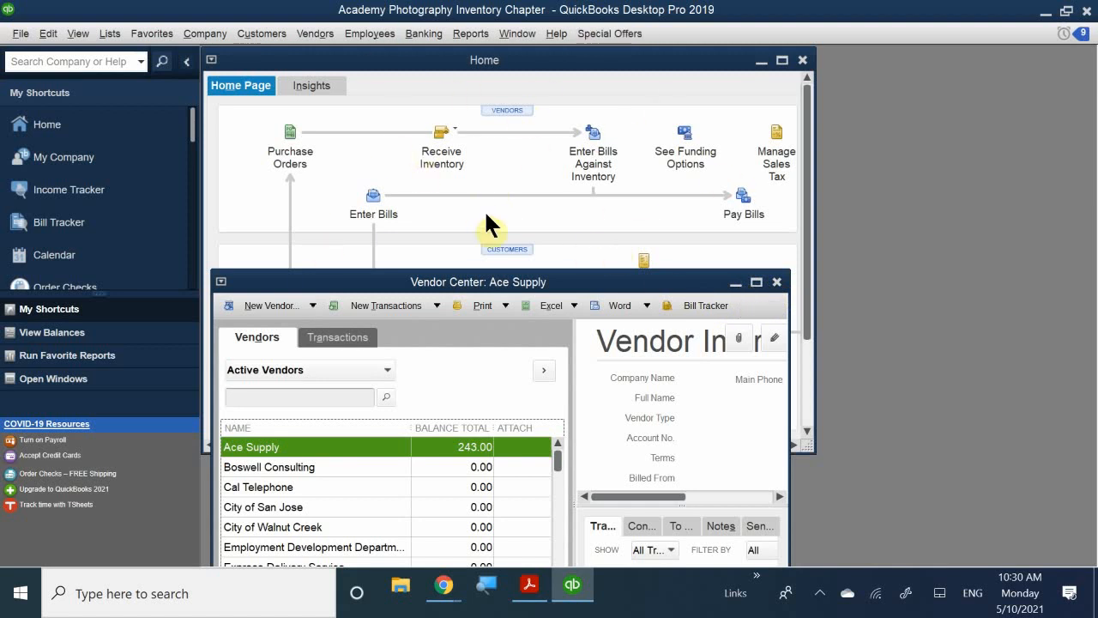
{"action": "left_click", "coordinate": [778, 283]}
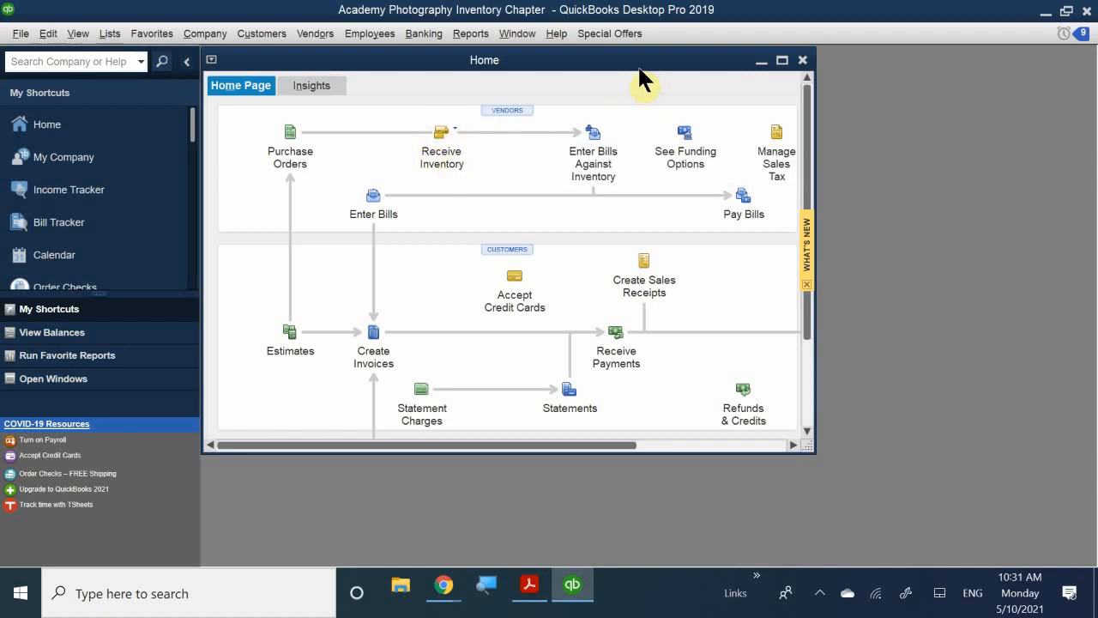
{"action": "double_click", "coordinate": [659, 67]}
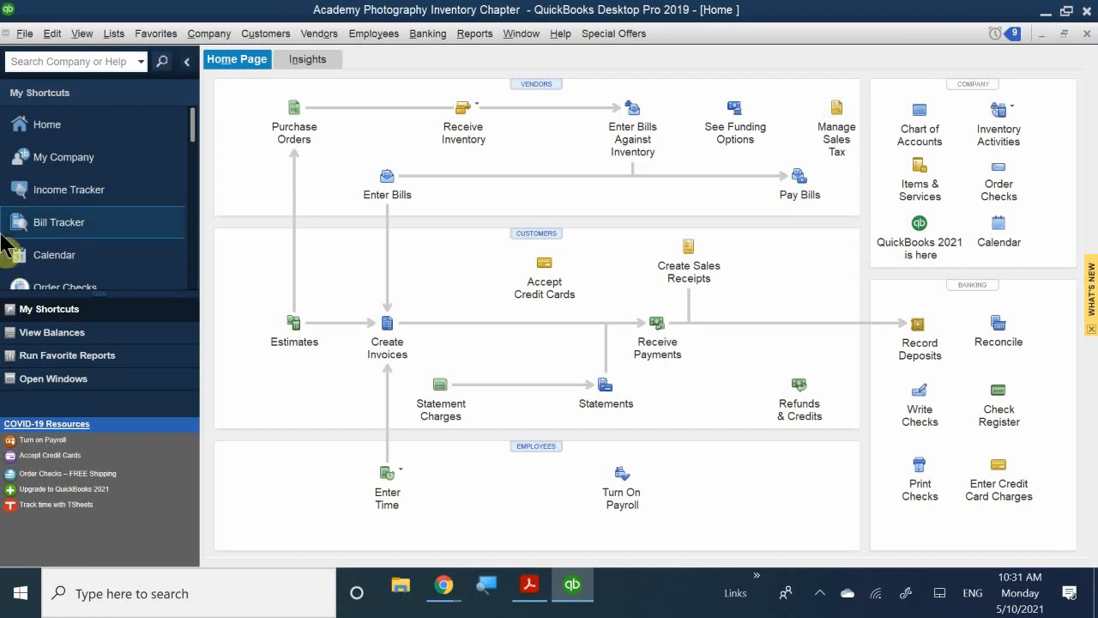
Enter a bill against Ace Supply's item receipt dated 04/07/2019 and clear the bill's reference number
{"action": "left_click", "coordinate": [639, 124]}
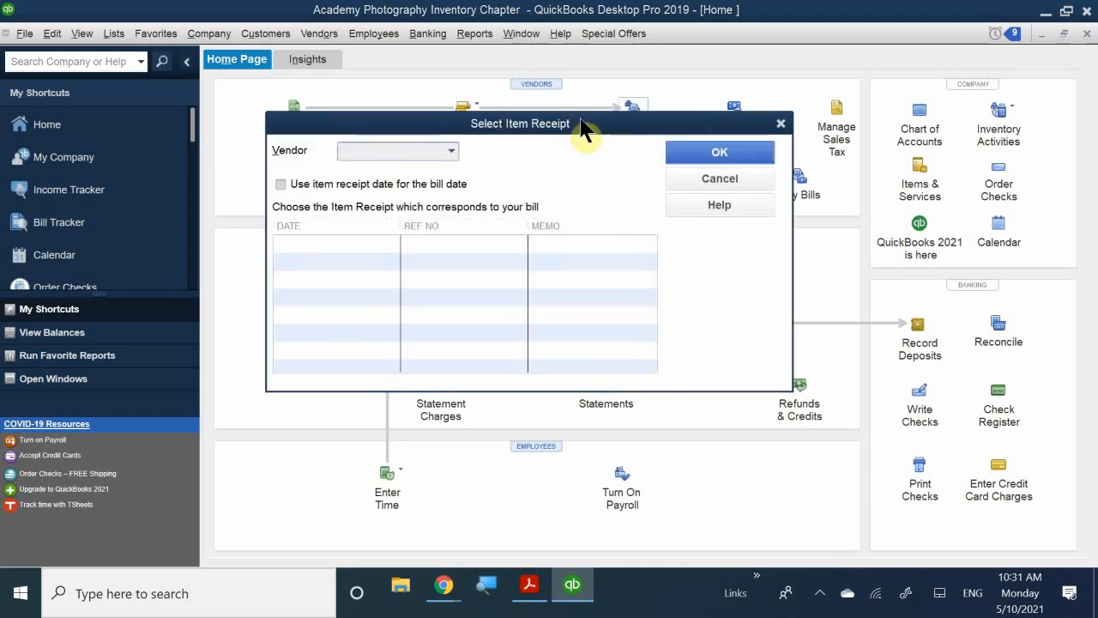
{"action": "left_click_drag", "start_coordinate": [583, 128], "coordinate": [723, 180]}
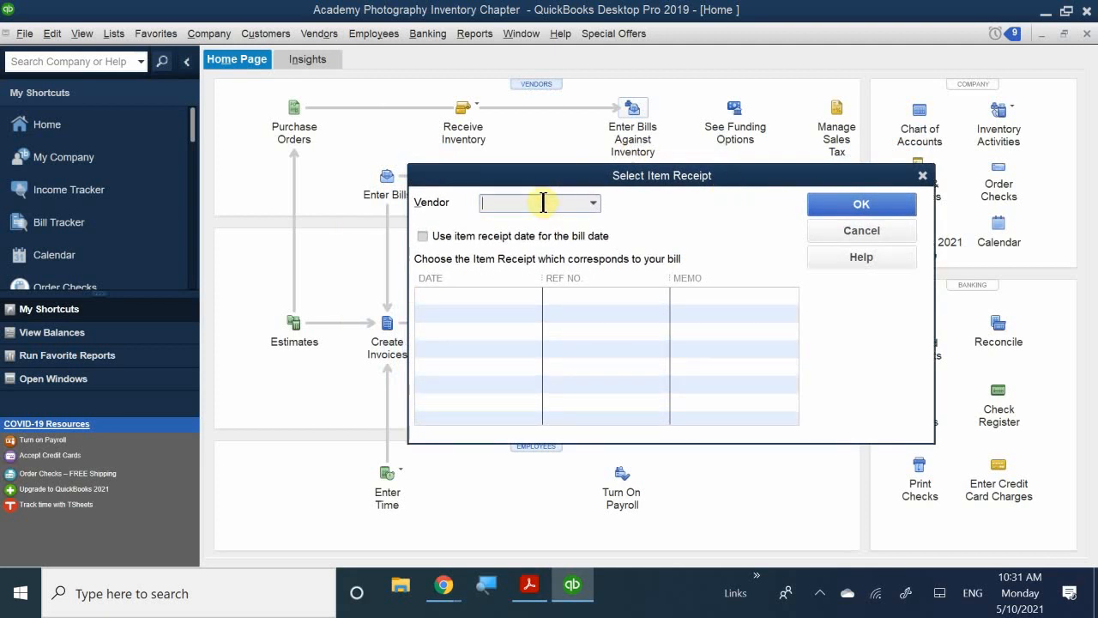
{"action": "type", "text": "Ace Supply"}
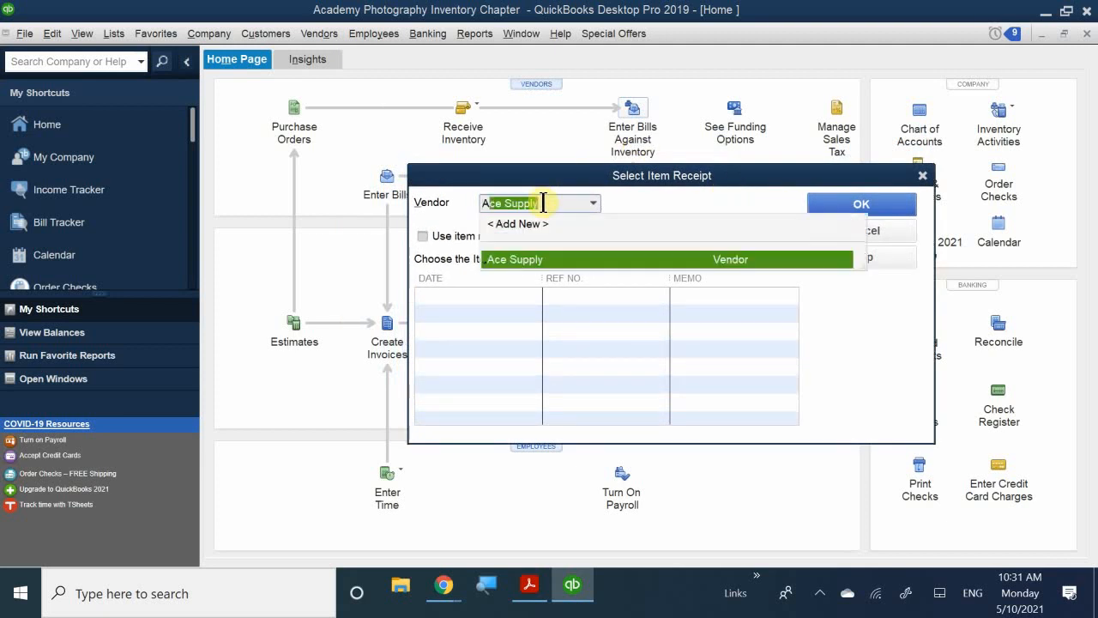
{"action": "left_click", "coordinate": [539, 260]}
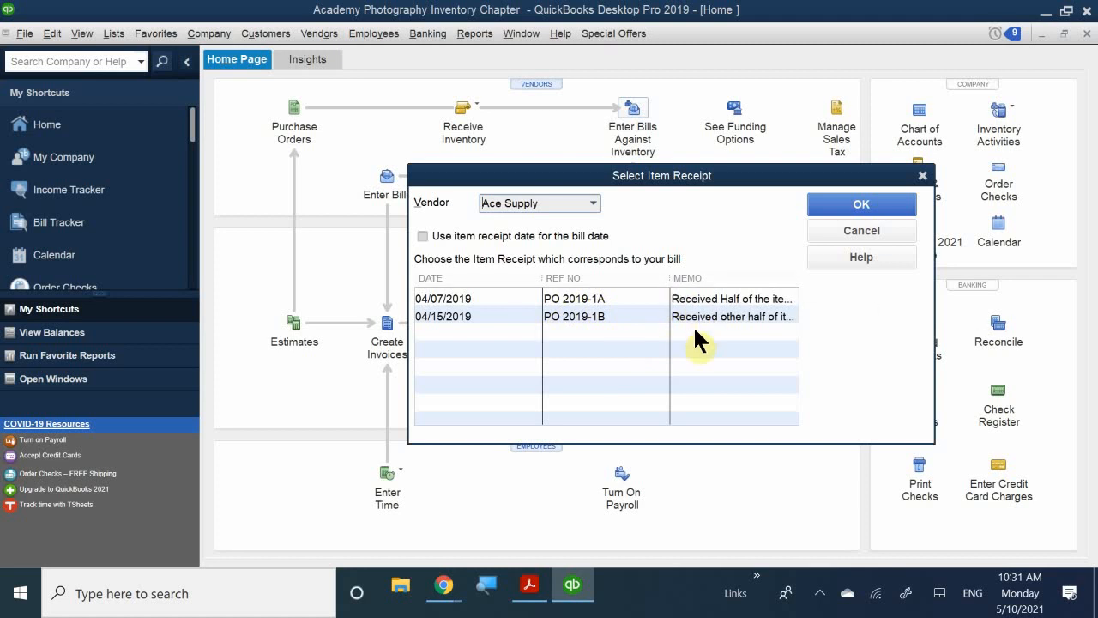
{"action": "left_click", "coordinate": [500, 301]}
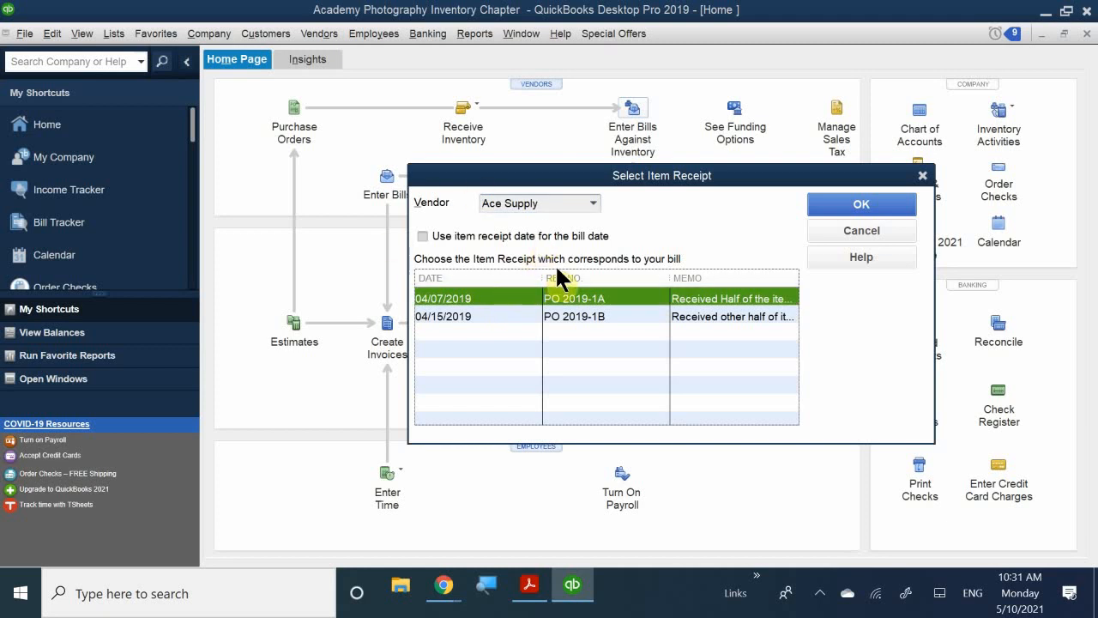
{"action": "left_click", "coordinate": [844, 202]}
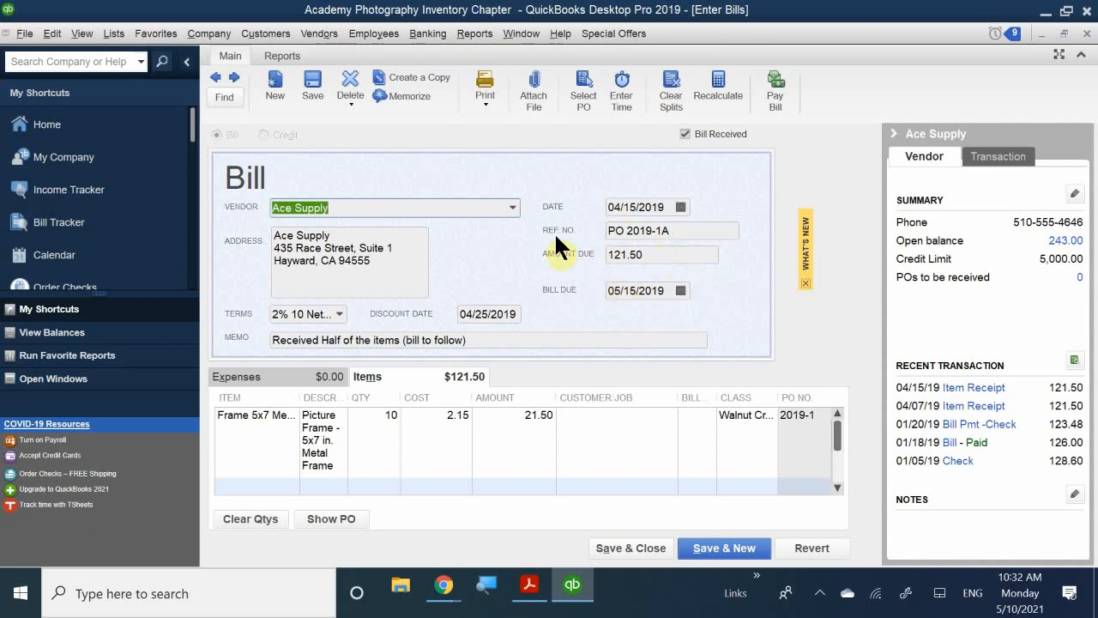
{"action": "left_click_drag", "start_coordinate": [678, 232], "coordinate": [503, 235]}
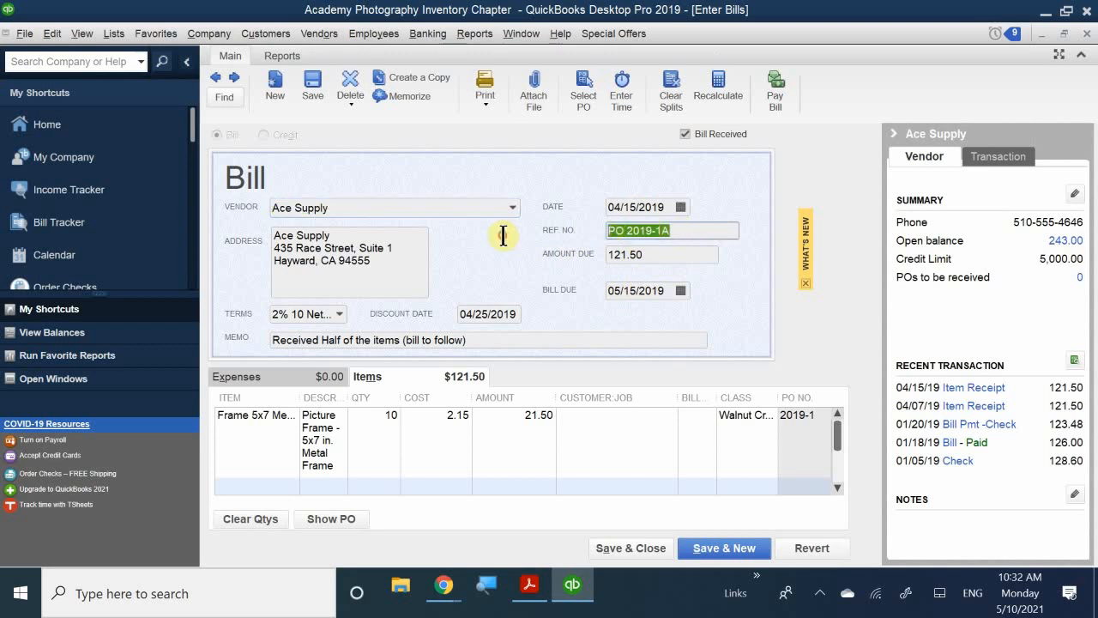
{"action": "key", "text": "Delete"}
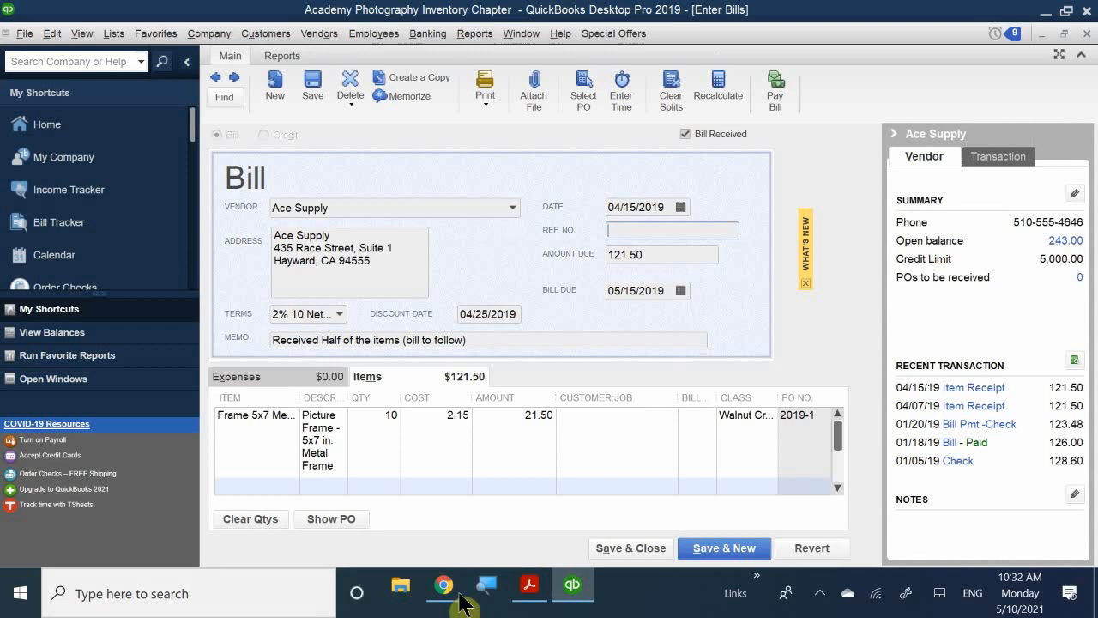
Switch to Acrobat Reader and look through QB CH 8.pdf for the example Ace Supply bill converted from an item receipt
{"action": "left_click", "coordinate": [529, 586]}
{"action": "scroll", "coordinate": [519, 465], "scroll_direction": "down", "scroll_amount": 20}
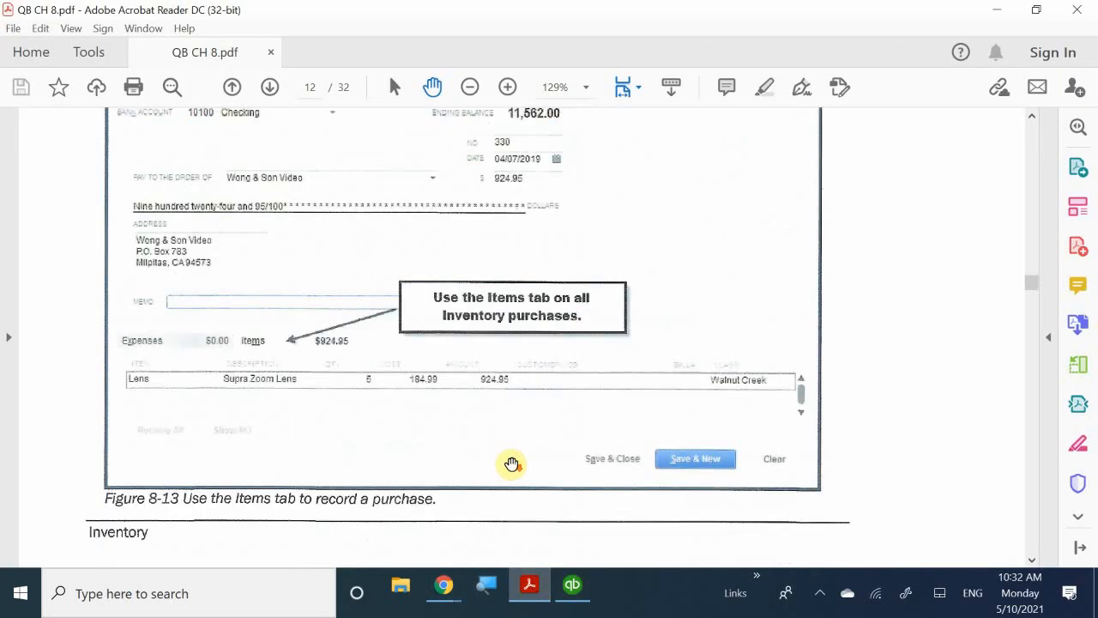
{"action": "scroll", "coordinate": [514, 466], "scroll_direction": "down", "scroll_amount": 12}
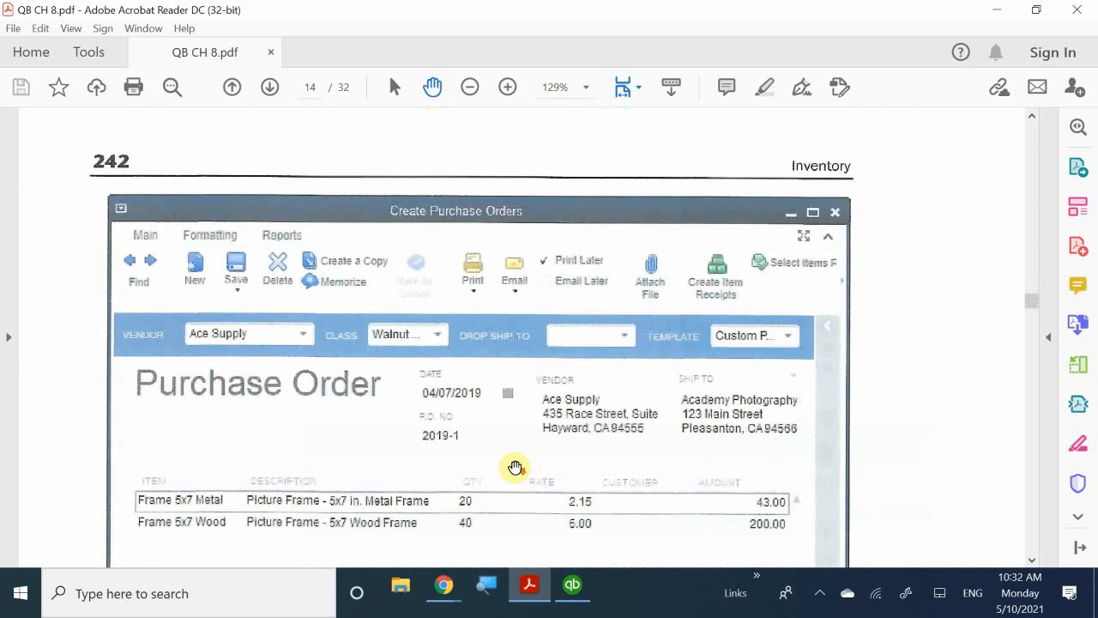
{"action": "scroll", "coordinate": [515, 467], "scroll_direction": "down", "scroll_amount": 20}
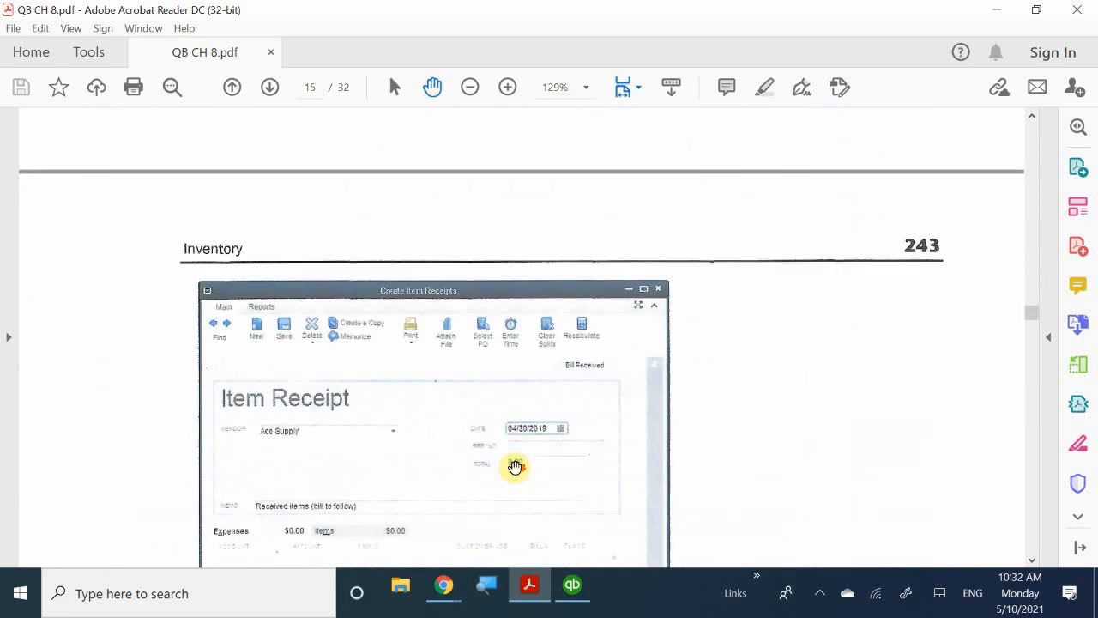
{"action": "scroll", "coordinate": [515, 469], "scroll_direction": "down", "scroll_amount": 12}
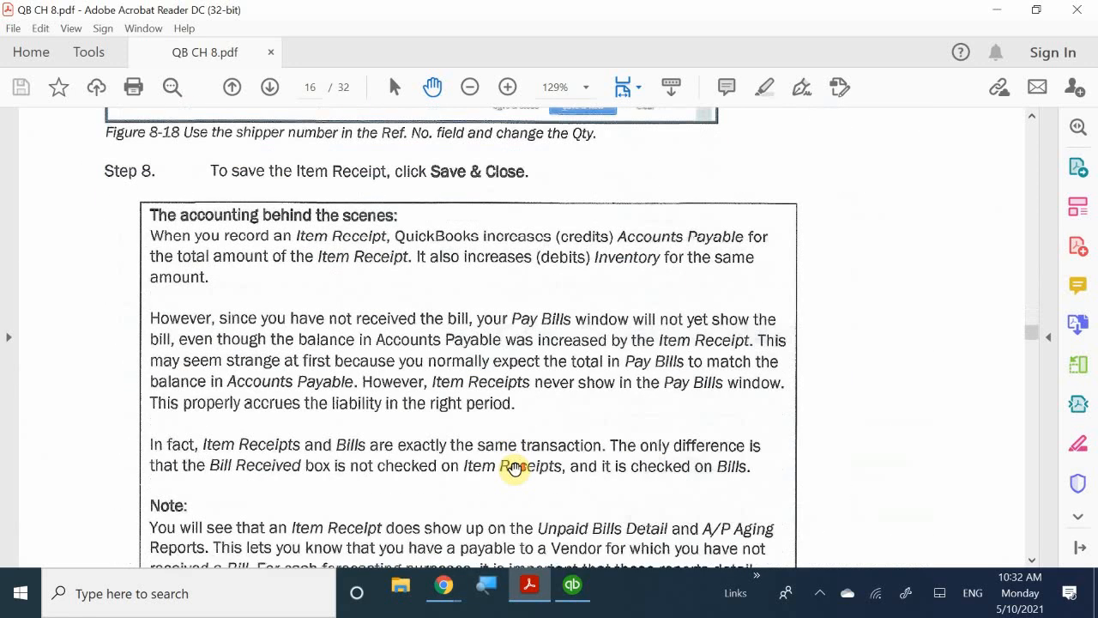
{"action": "scroll", "coordinate": [478, 420], "scroll_direction": "down", "scroll_amount": 6}
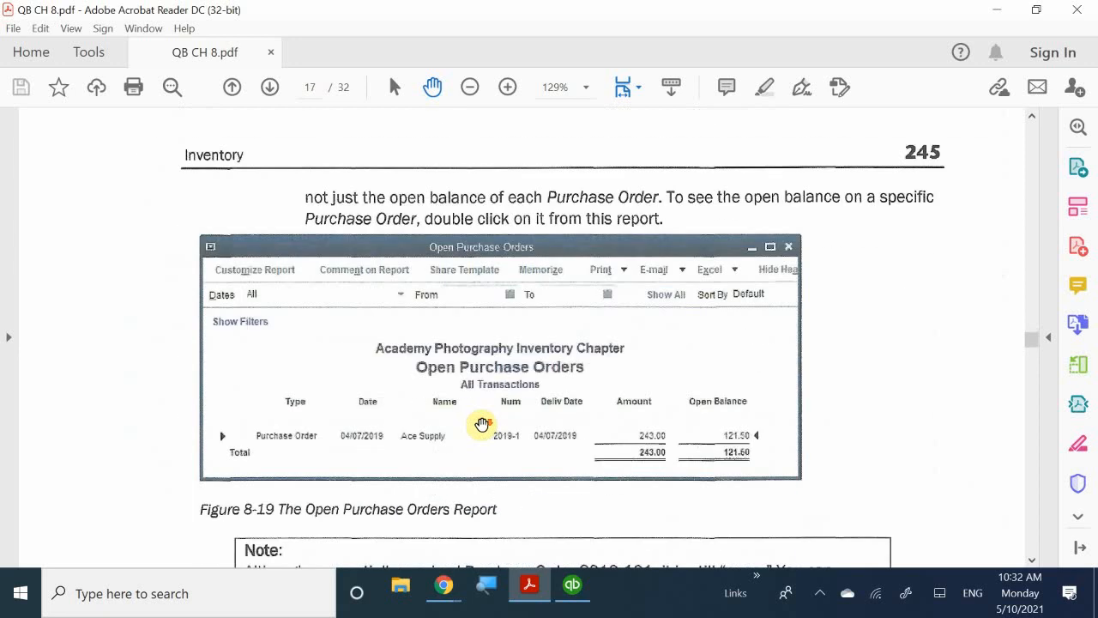
{"action": "scroll", "coordinate": [481, 424], "scroll_direction": "down", "scroll_amount": 10}
{"action": "scroll", "coordinate": [481, 424], "scroll_direction": "down", "scroll_amount": 10}
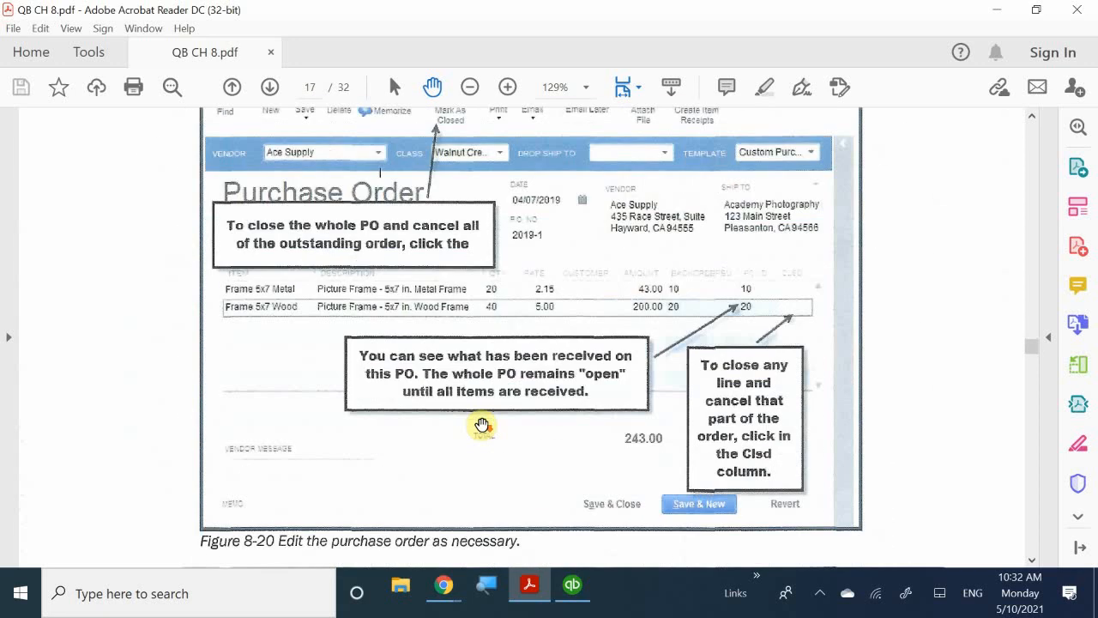
{"action": "scroll", "coordinate": [481, 423], "scroll_direction": "up", "scroll_amount": 5}
{"action": "scroll", "coordinate": [481, 423], "scroll_direction": "down", "scroll_amount": 15}
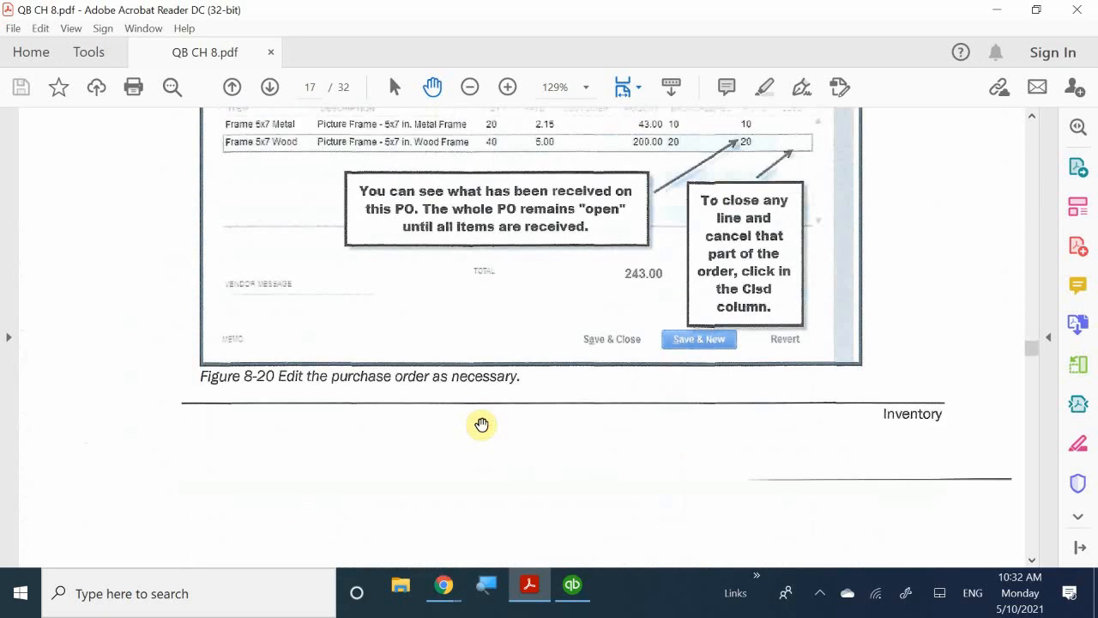
{"action": "scroll", "coordinate": [482, 424], "scroll_direction": "down", "scroll_amount": 20}
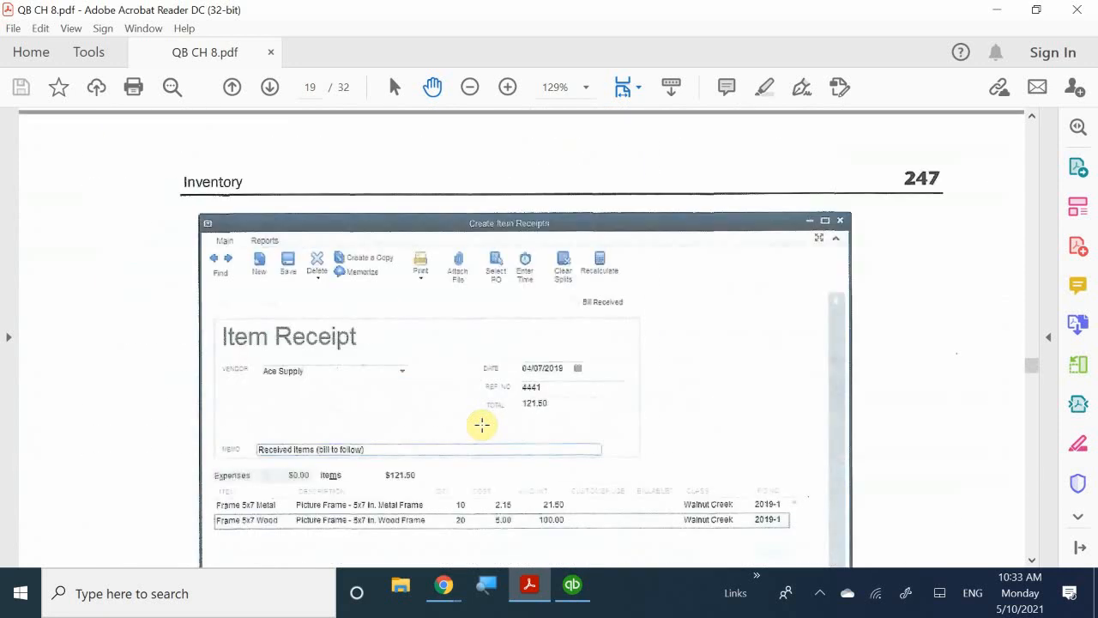
{"action": "scroll", "coordinate": [481, 424], "scroll_direction": "down", "scroll_amount": 10}
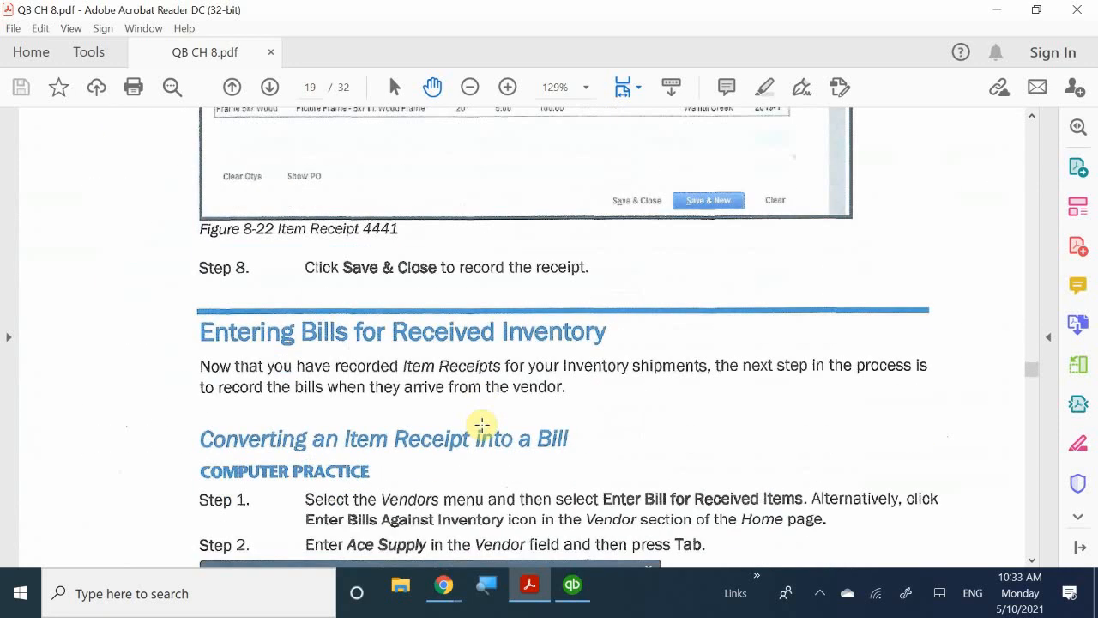
{"action": "scroll", "coordinate": [481, 424], "scroll_direction": "down", "scroll_amount": 15}
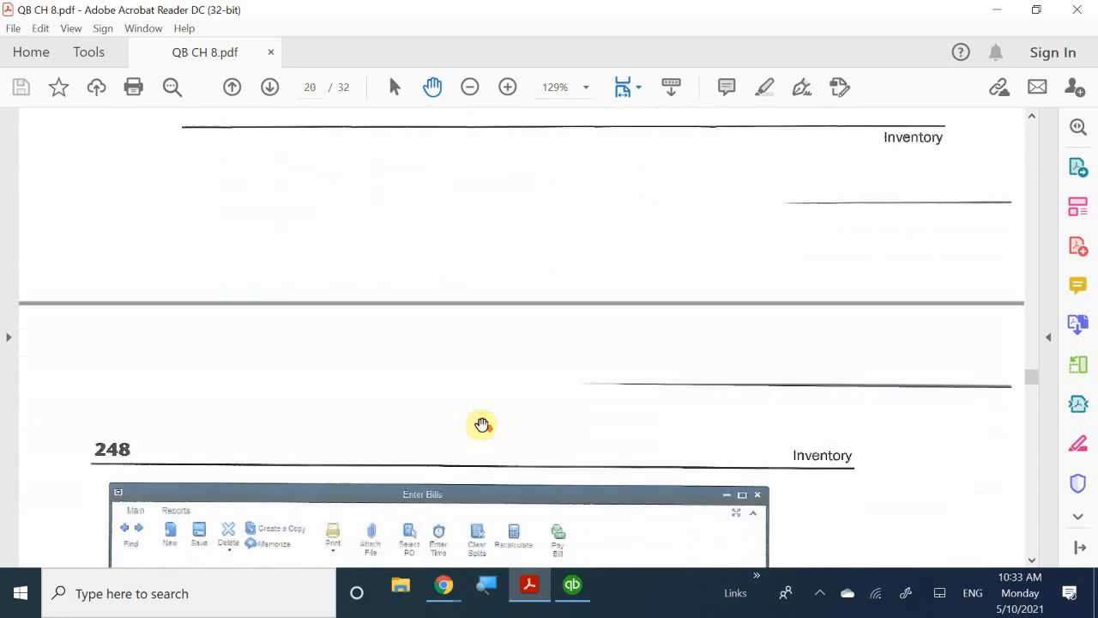
{"action": "scroll", "coordinate": [481, 424], "scroll_direction": "down", "scroll_amount": 5}
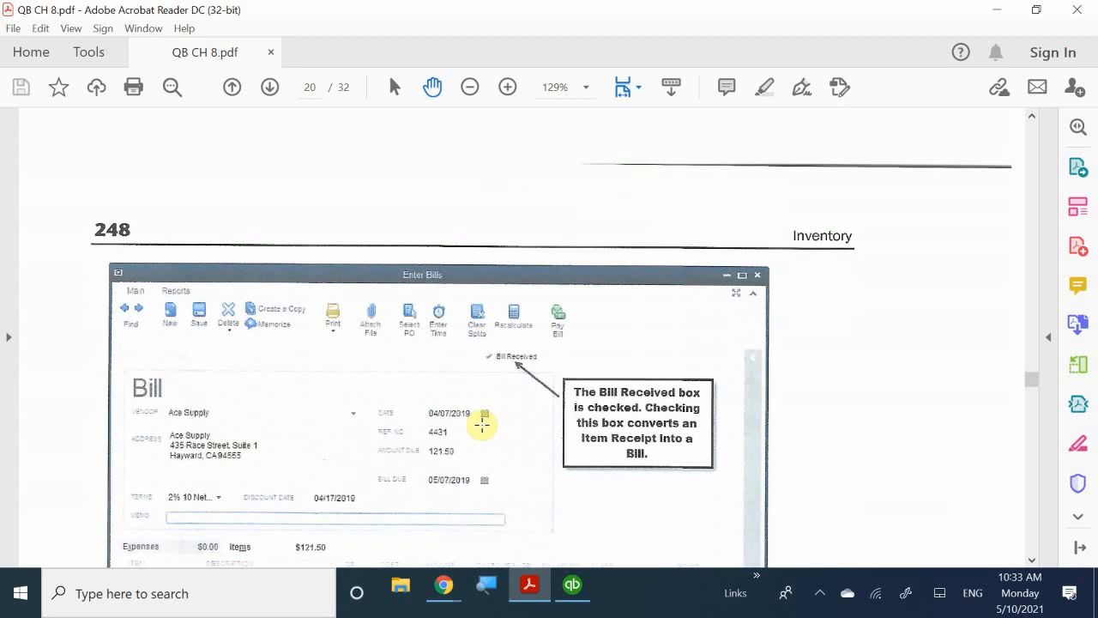
Switch back to QuickBooks and enter 4431 as the bill's reference number, checking it against the PDF example
{"action": "left_click", "coordinate": [575, 589]}
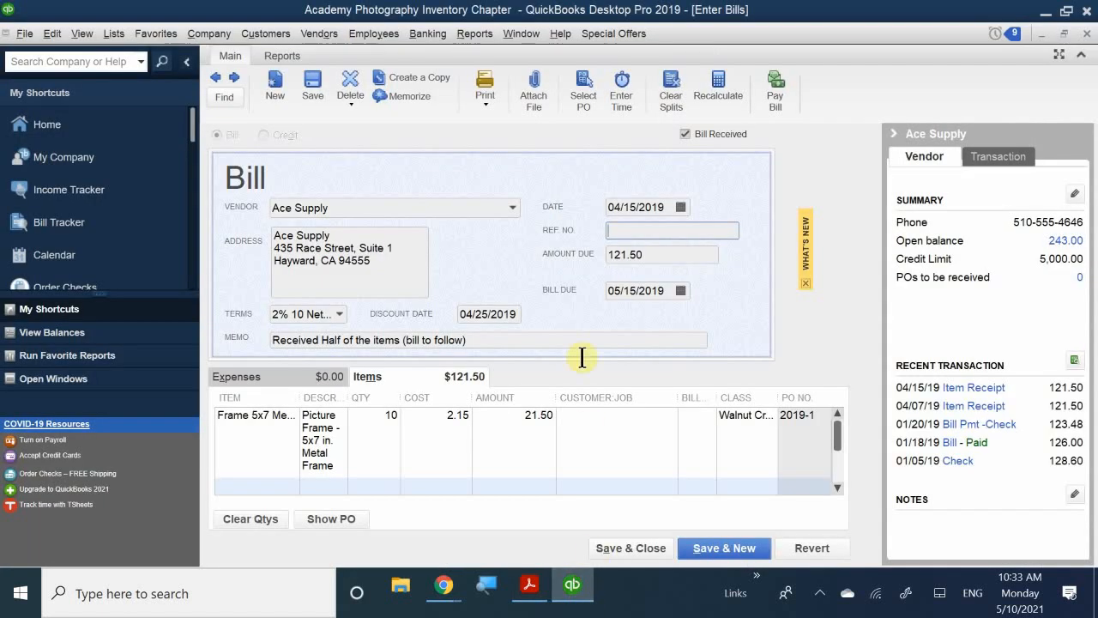
{"action": "left_click", "coordinate": [637, 230]}
{"action": "type", "text": "4431"}
{"action": "left_click", "coordinate": [587, 587]}
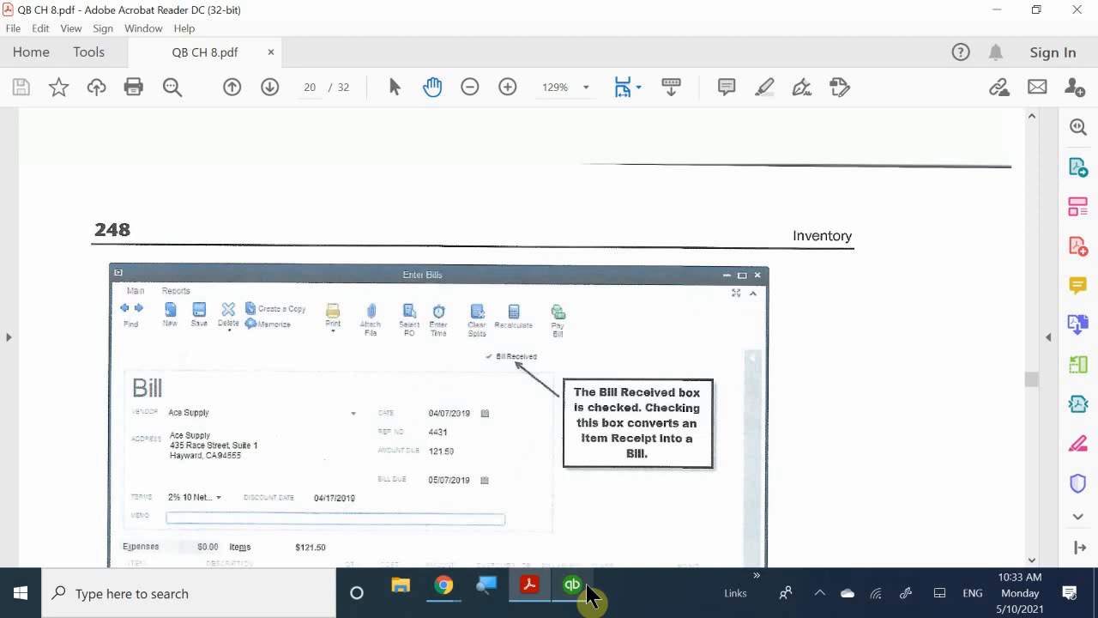
{"action": "left_click", "coordinate": [587, 586]}
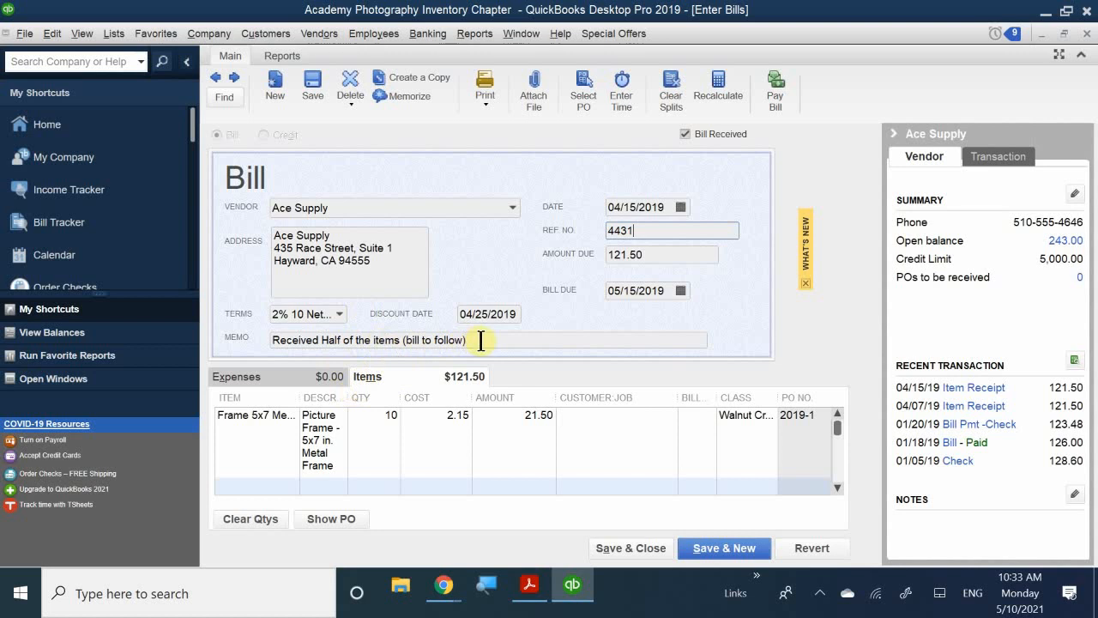
Change the bill's memo to "Received Bill for Purchase Order" followed by the purchase order number, and save and close the bill, recording the changes
{"action": "left_click_drag", "start_coordinate": [478, 339], "coordinate": [242, 353]}
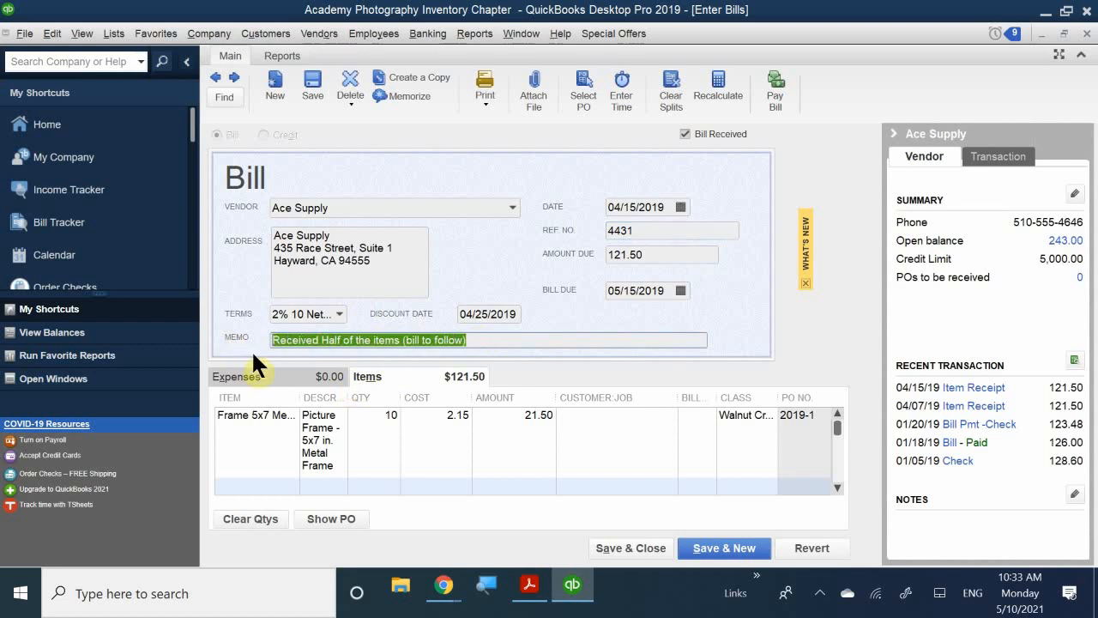
{"action": "key", "text": "Delete"}
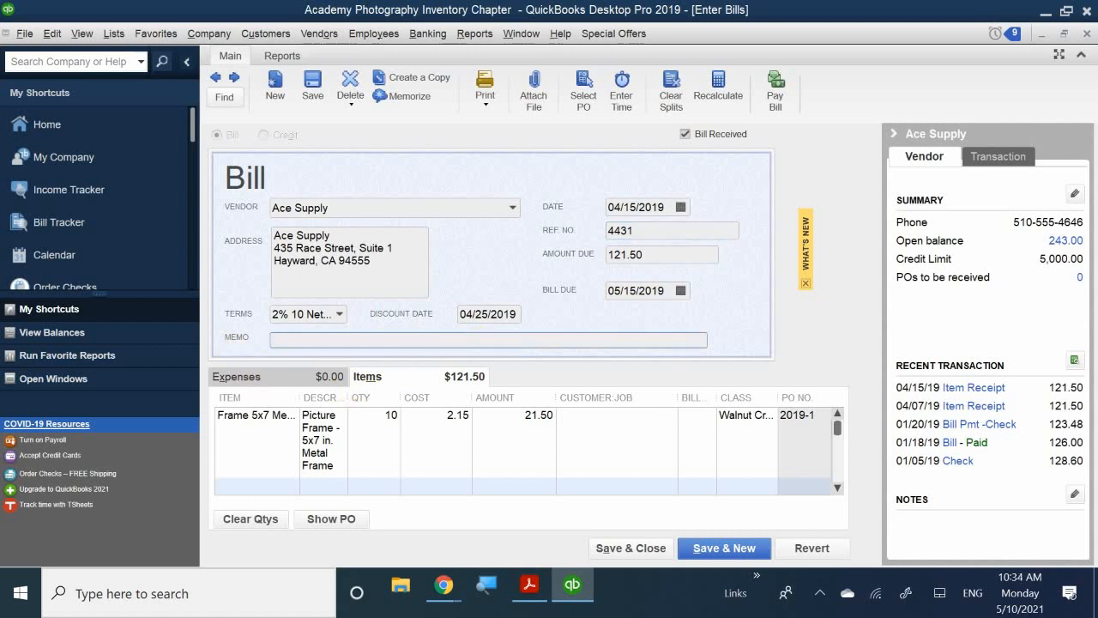
{"action": "type", "text": "Received Bill for "}
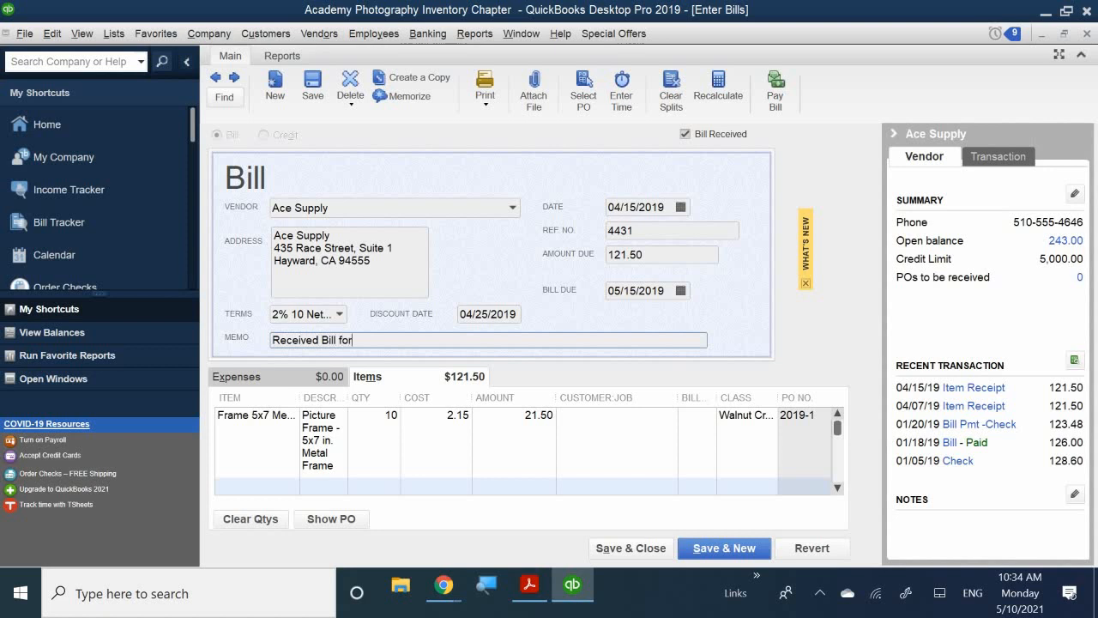
{"action": "type", "text": "Purchase Order 2019-1"}
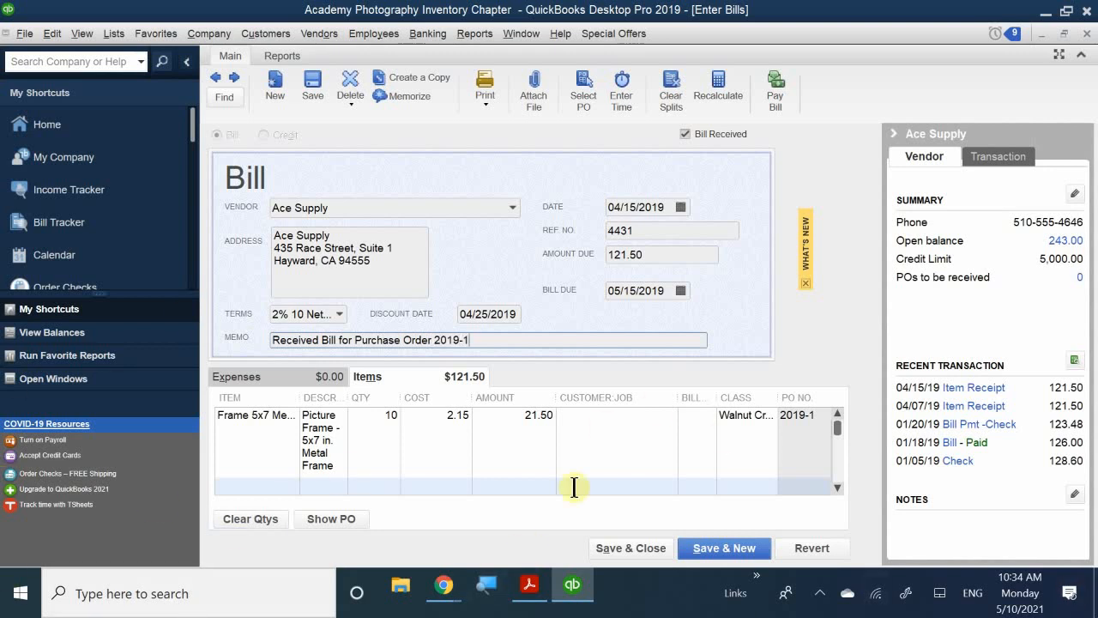
{"action": "left_click", "coordinate": [618, 548]}
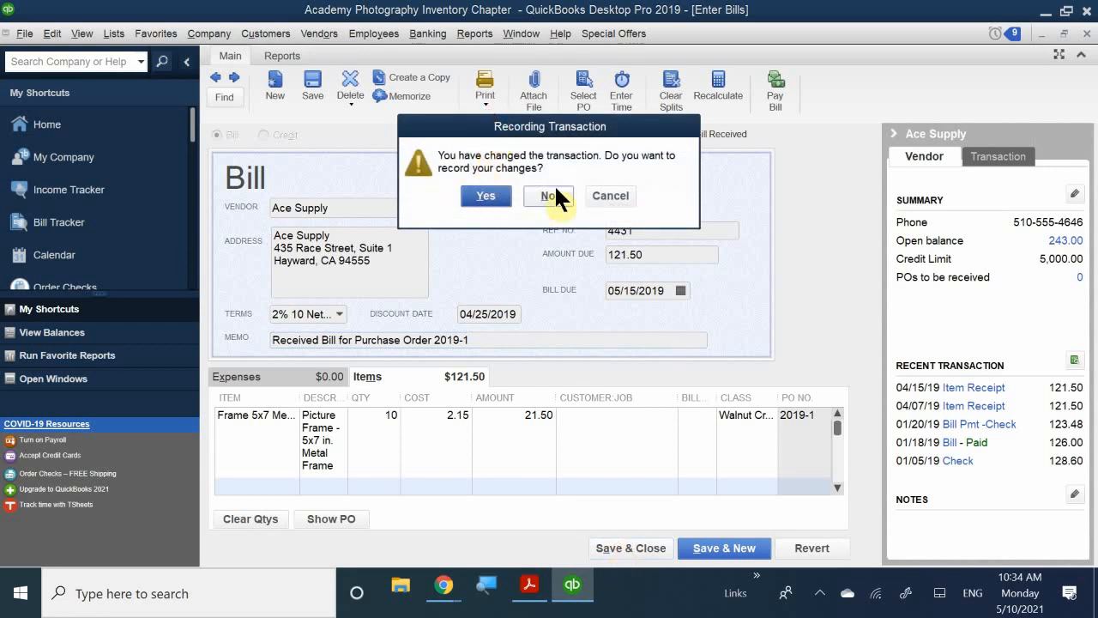
{"action": "left_click", "coordinate": [487, 197]}
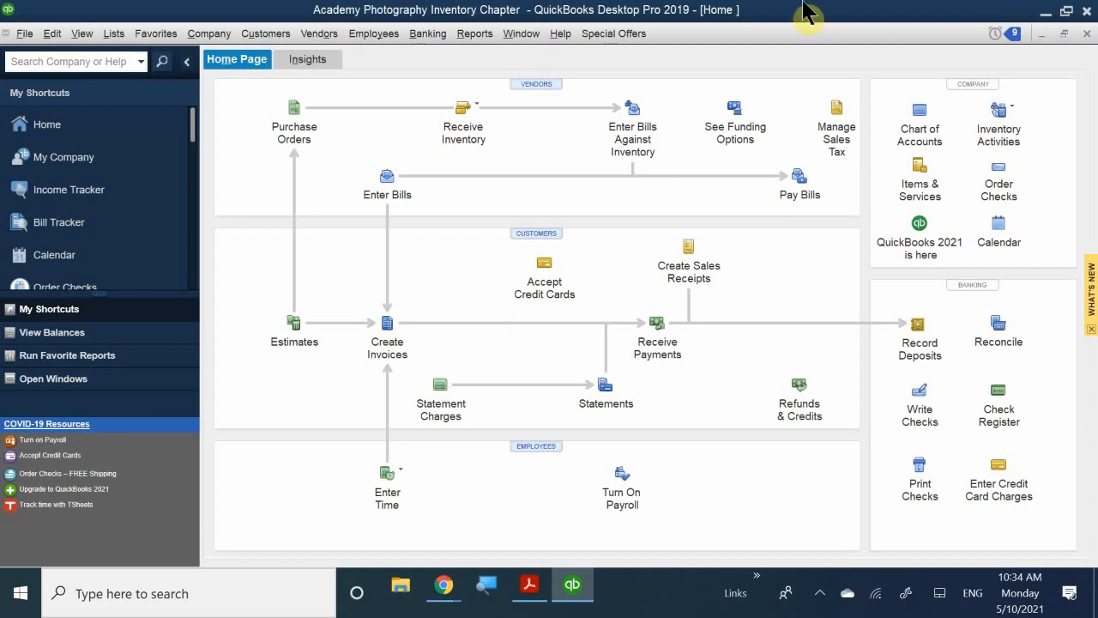
Enter a bill against Ace Supply's remaining item receipt dated 04/15/2019
{"action": "left_click", "coordinate": [633, 114]}
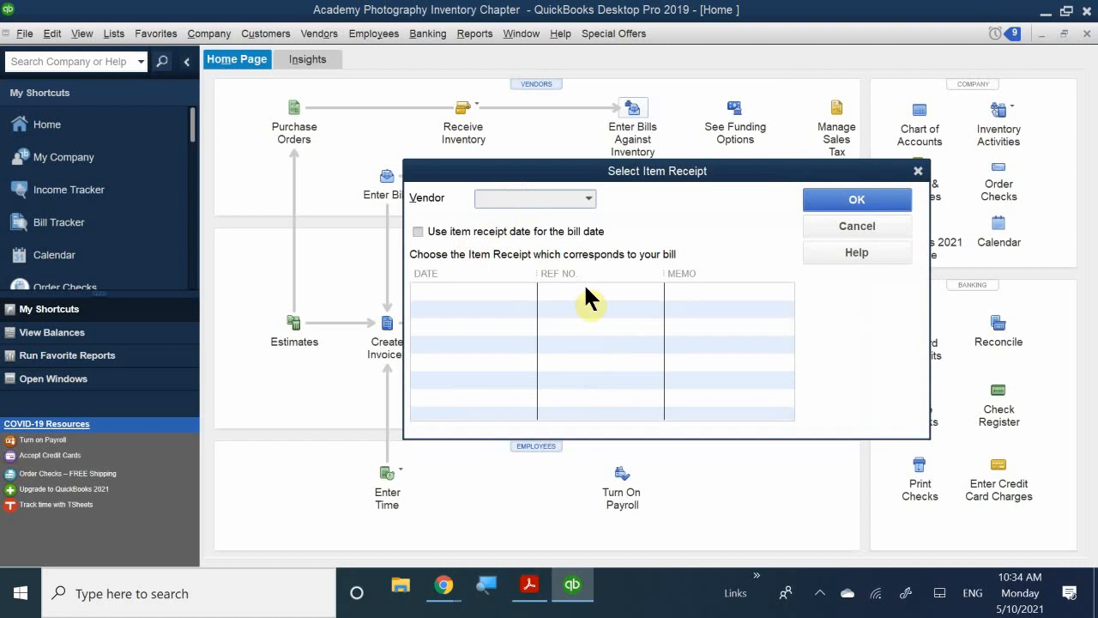
{"action": "type", "text": "Ace Supply"}
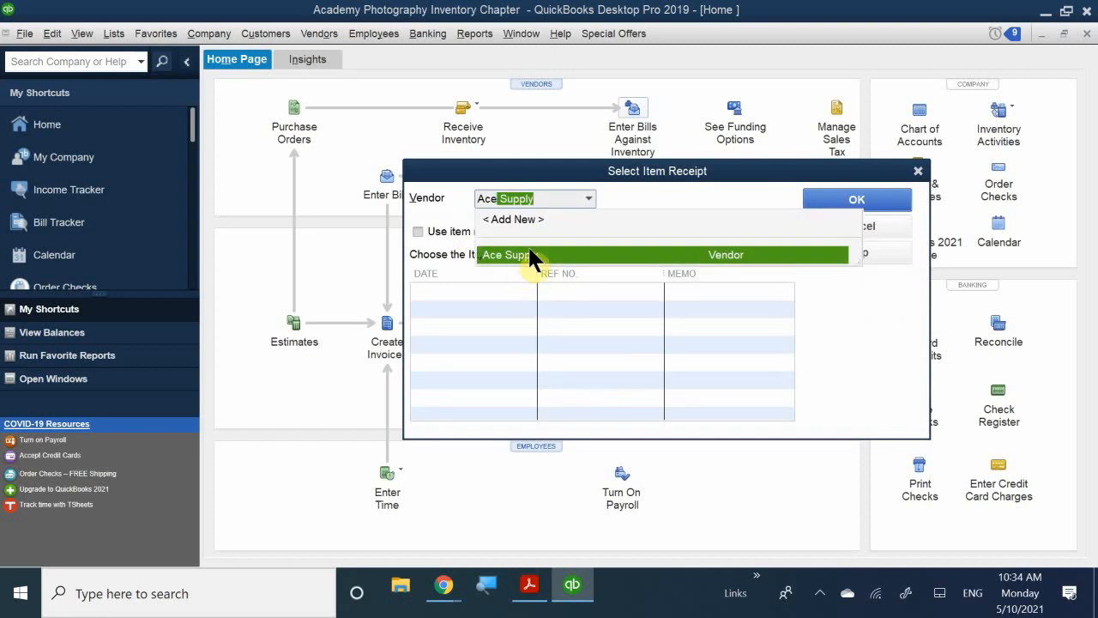
{"action": "left_click", "coordinate": [527, 246]}
{"action": "left_click", "coordinate": [472, 293]}
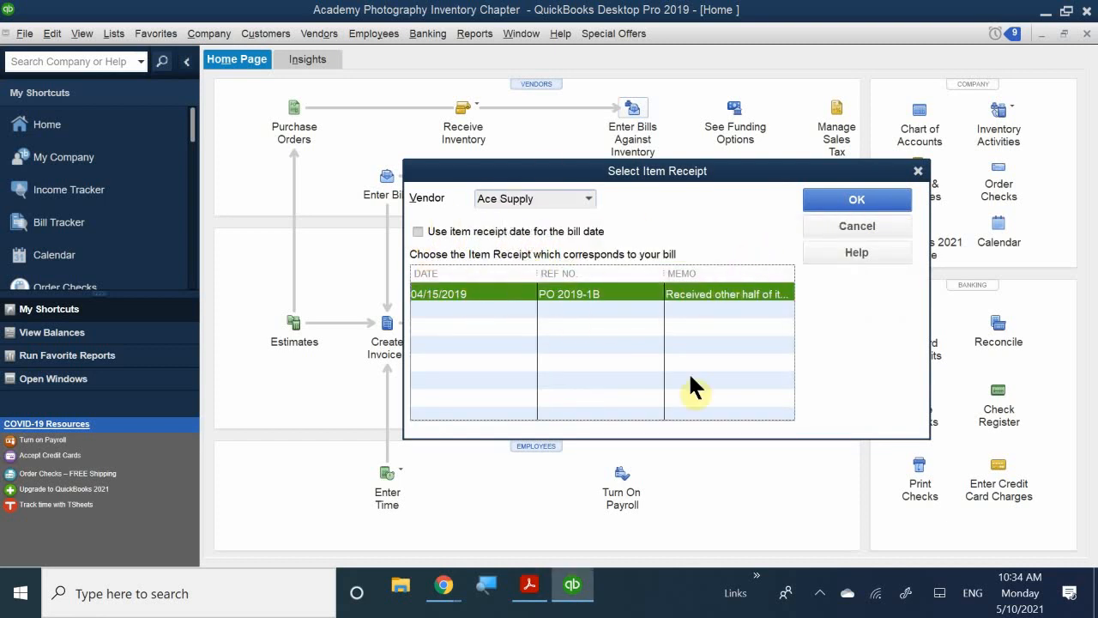
{"action": "left_click", "coordinate": [853, 200]}
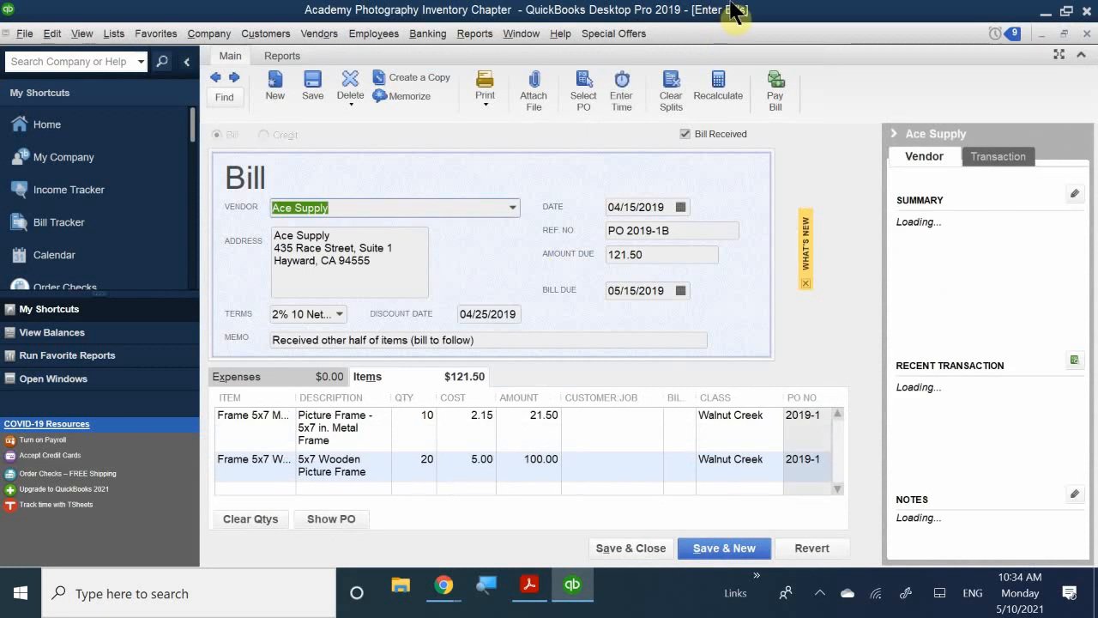
Set the reference number of Ace Supply's second bill to 4431-1
{"action": "left_click", "coordinate": [697, 237]}
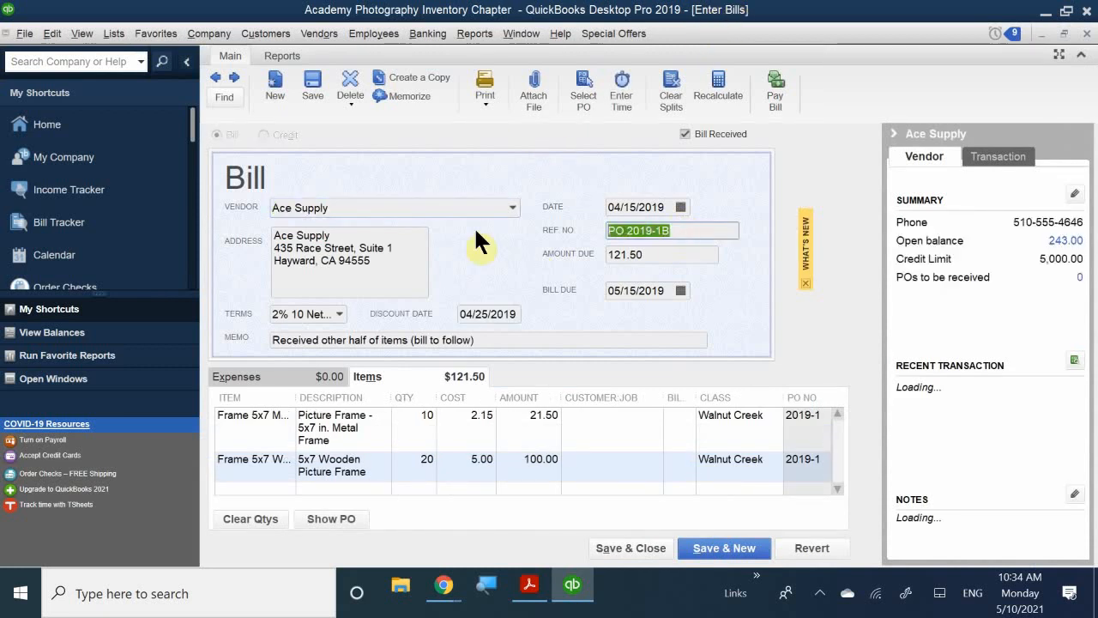
{"action": "type", "text": "4"}
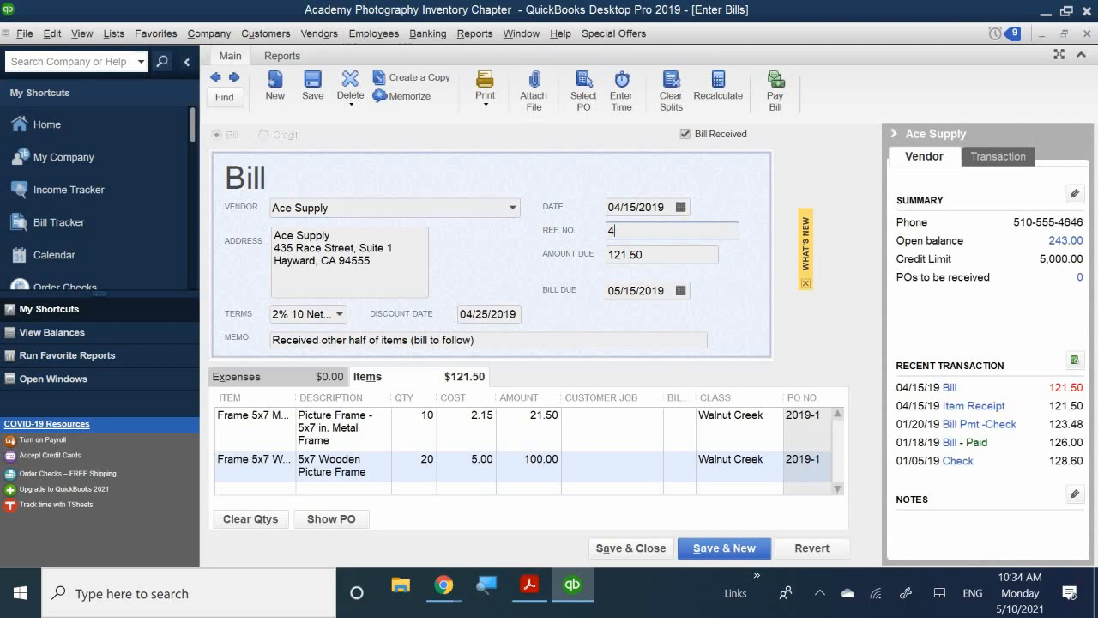
{"action": "type", "text": "431-1"}
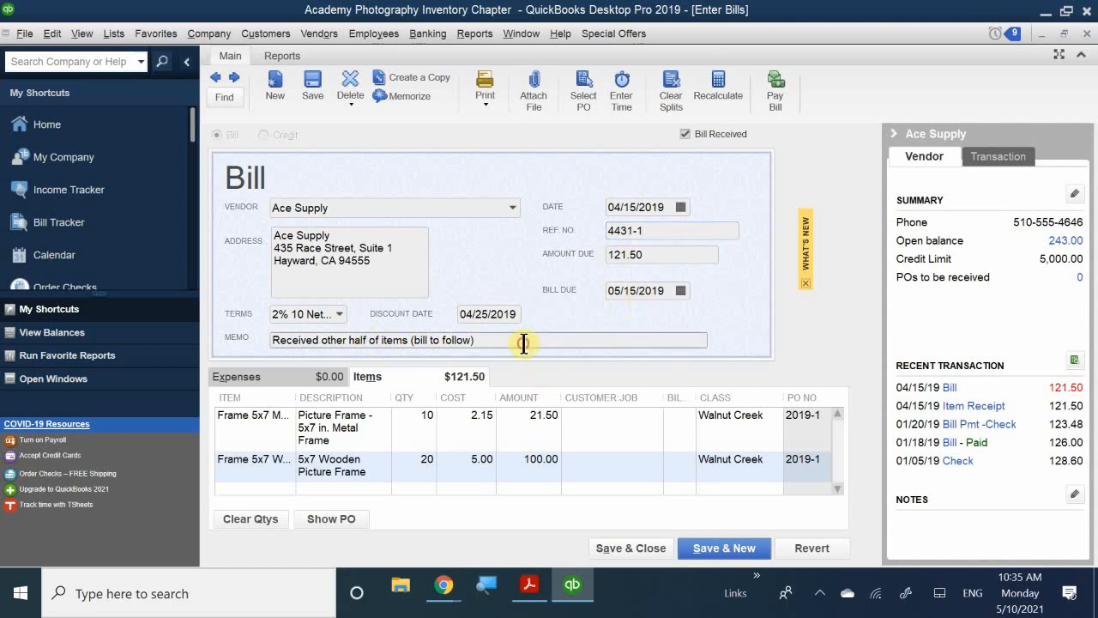
Replace the memo with "Received Bill for Purchase Order" followed by the purchase order number, and save and close the bill, recording the changes
{"action": "left_click_drag", "start_coordinate": [521, 343], "coordinate": [183, 325]}
{"action": "key", "text": "Delete"}
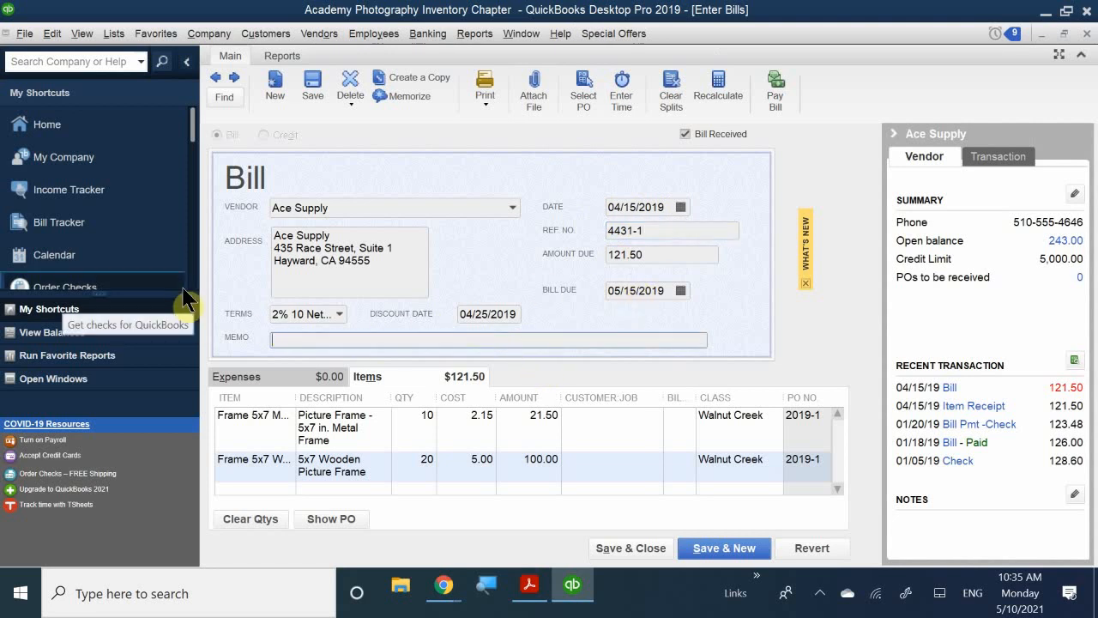
{"action": "type", "text": "Received Bi;"}
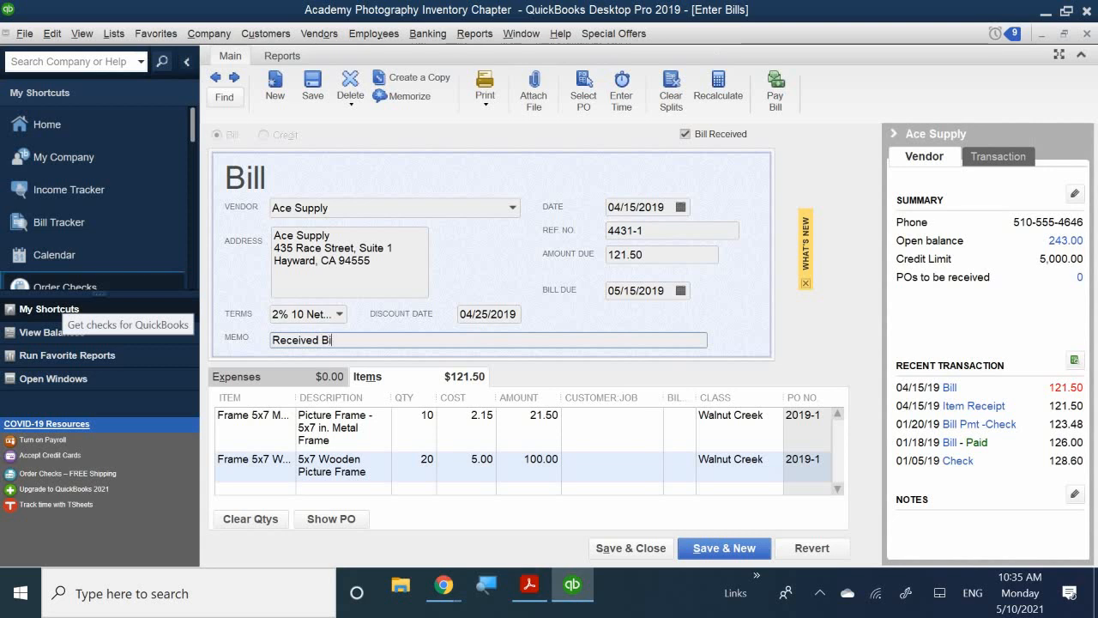
{"action": "key", "text": "BackSpace"}
{"action": "key", "text": "BackSpace"}
{"action": "type", "text": "ll for"}
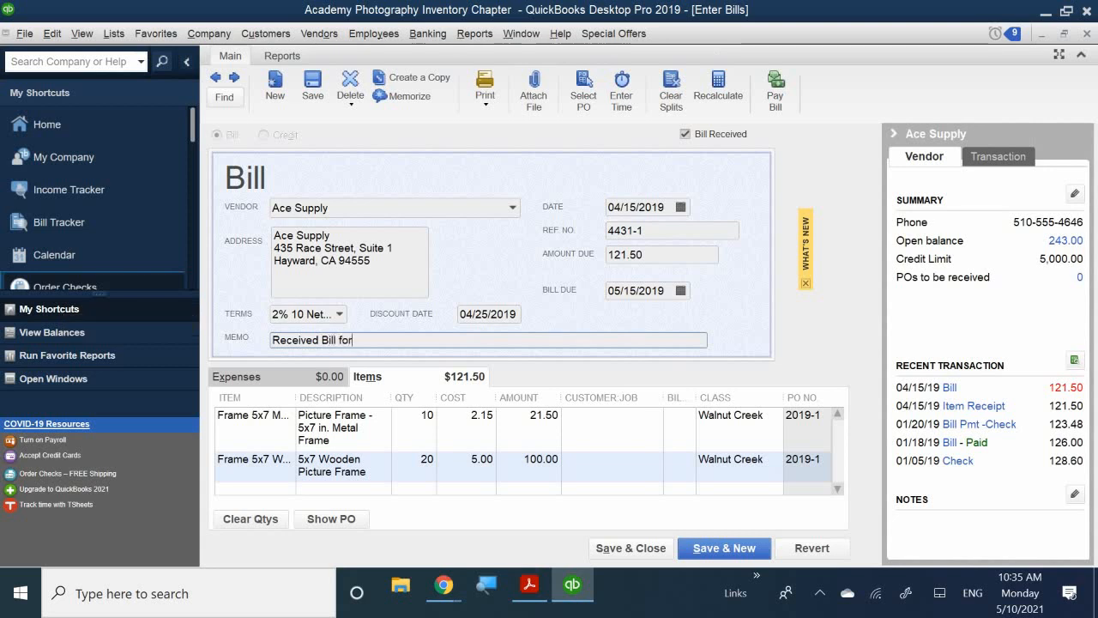
{"action": "type", "text": " Purchase Order "}
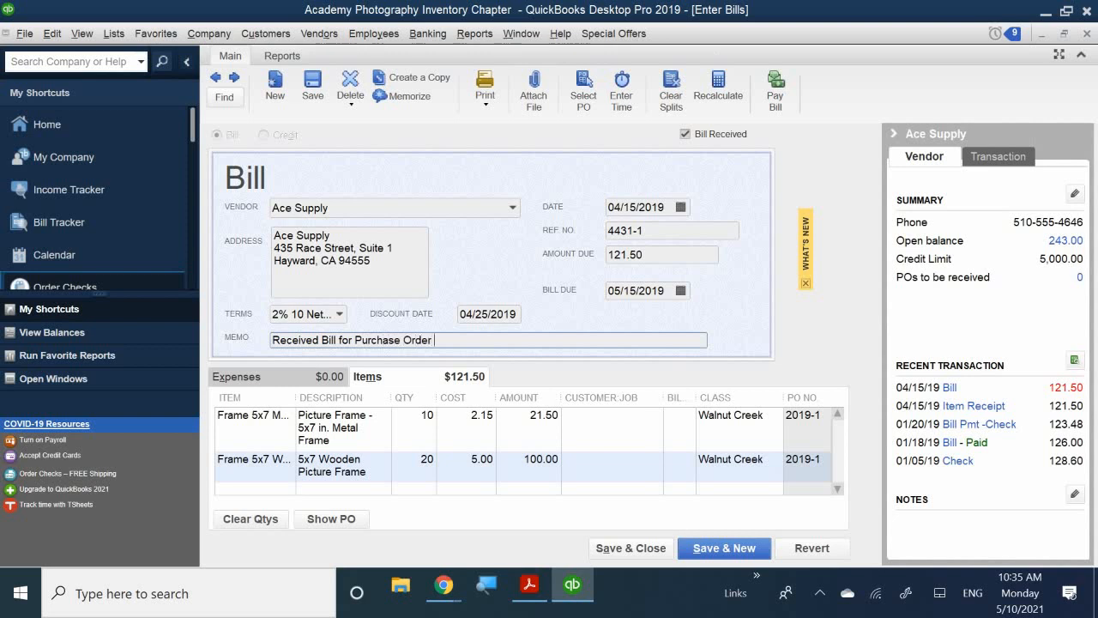
{"action": "type", "text": "2019-1"}
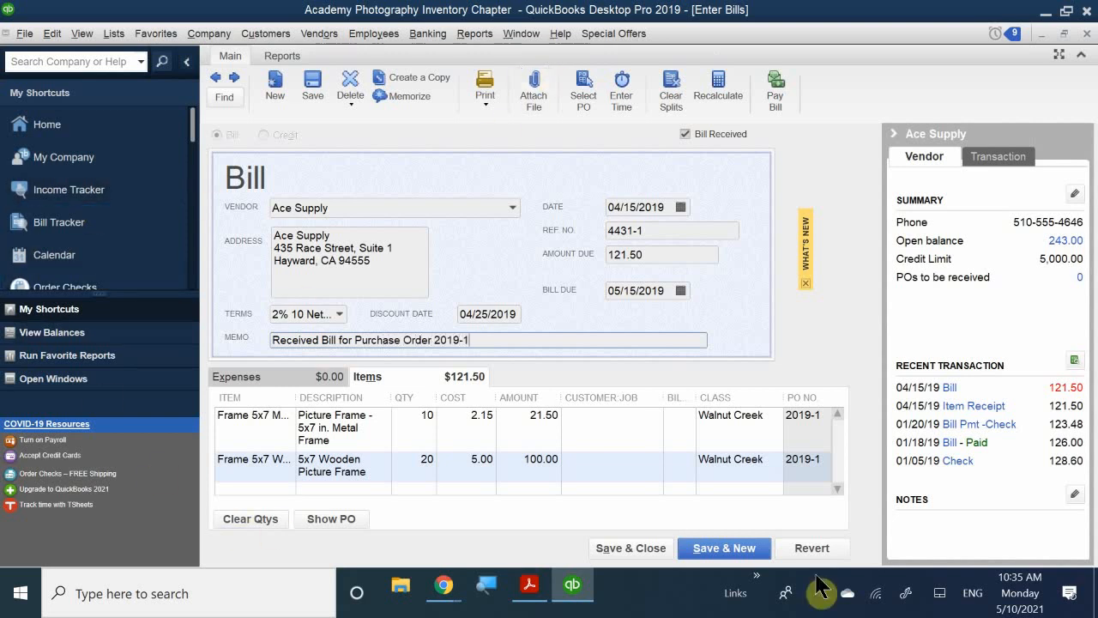
{"action": "left_click", "coordinate": [640, 547]}
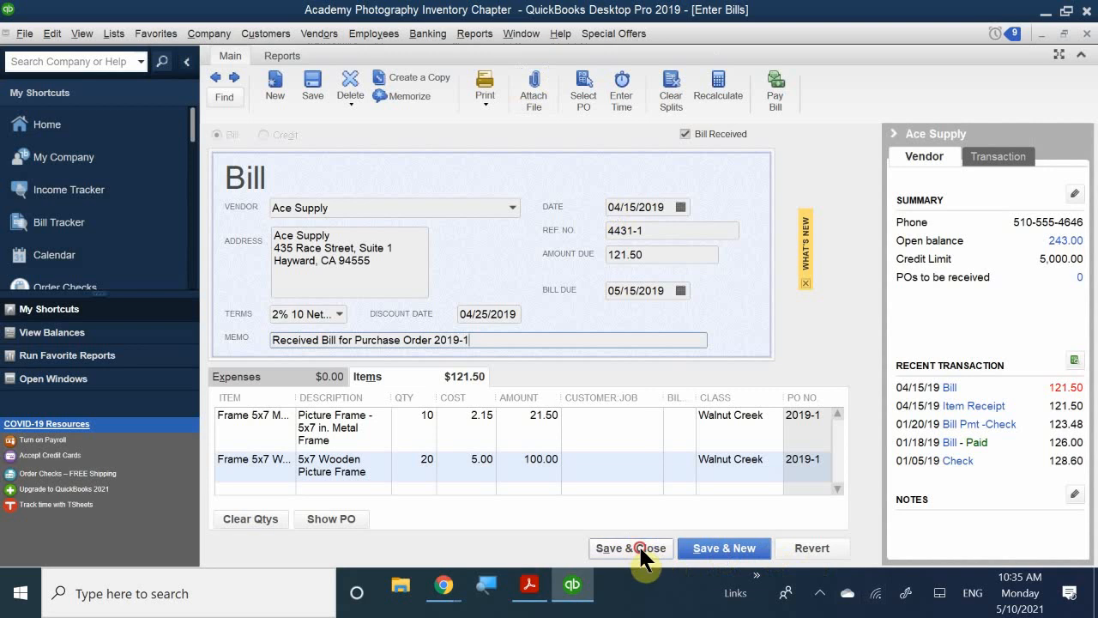
{"action": "left_click", "coordinate": [487, 194]}
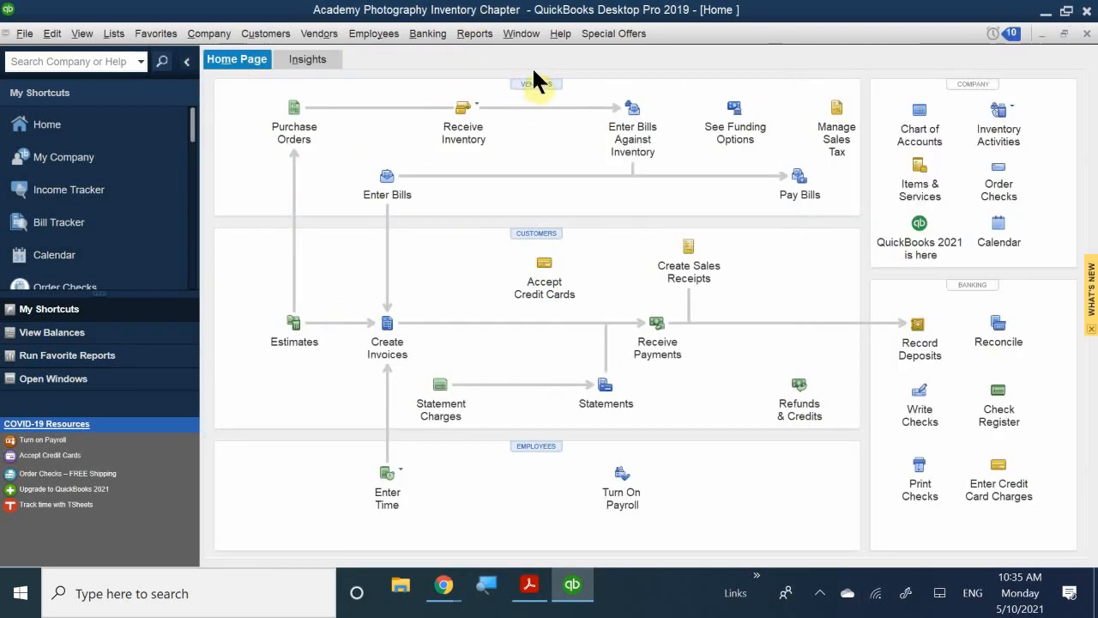
Review Ace Supply's transactions in the Vendor Center, and close it to return to the maximized Home page
{"action": "left_click", "coordinate": [535, 84]}
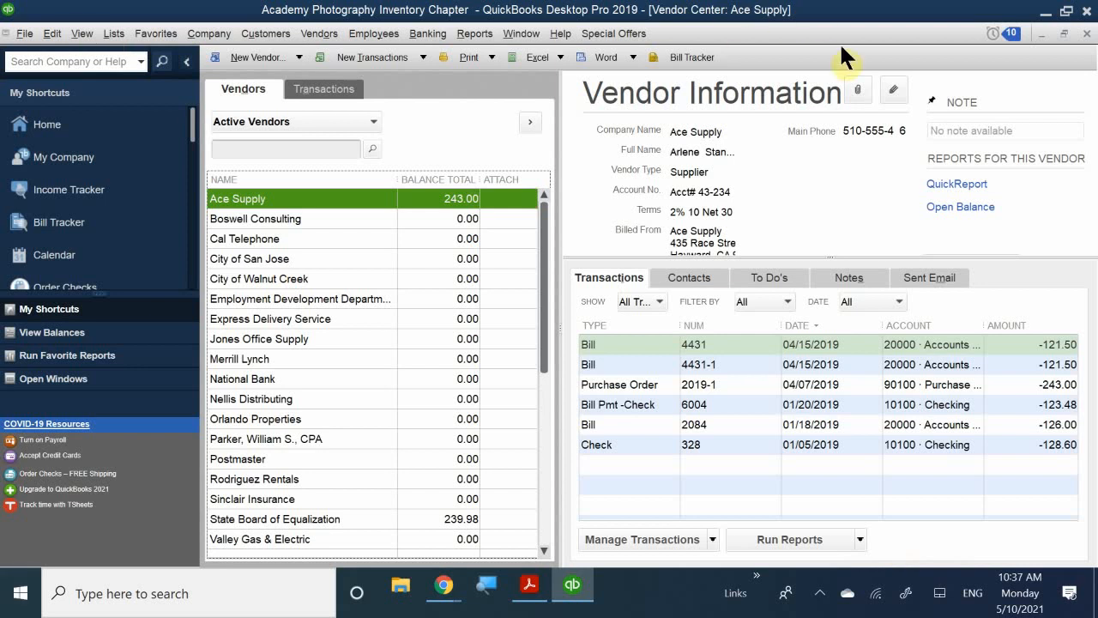
{"action": "left_click", "coordinate": [1064, 33]}
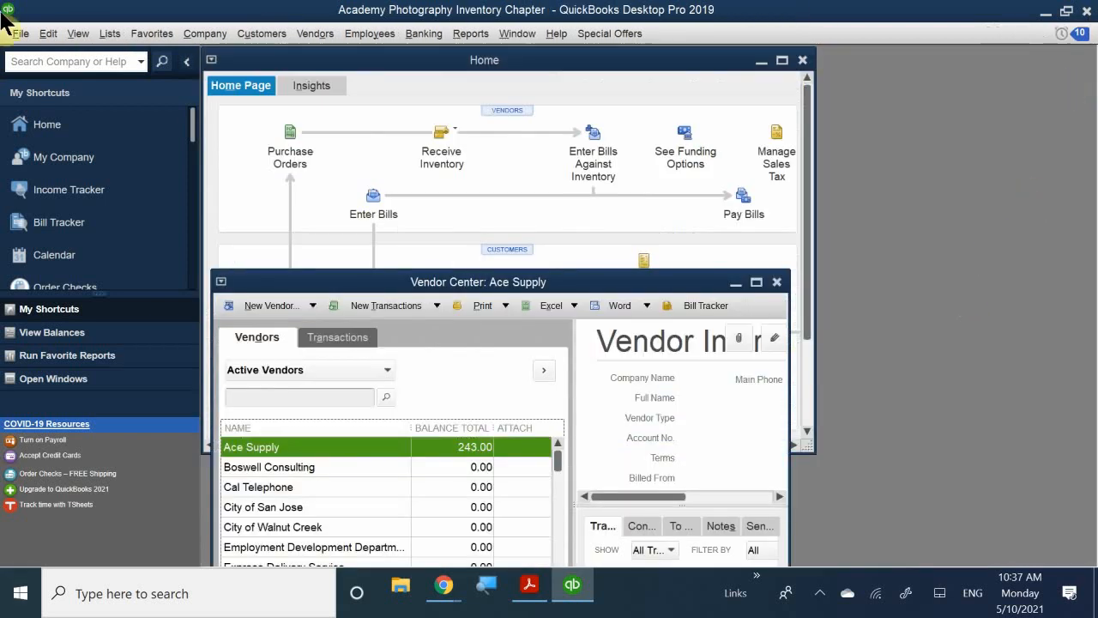
{"action": "left_click", "coordinate": [778, 283]}
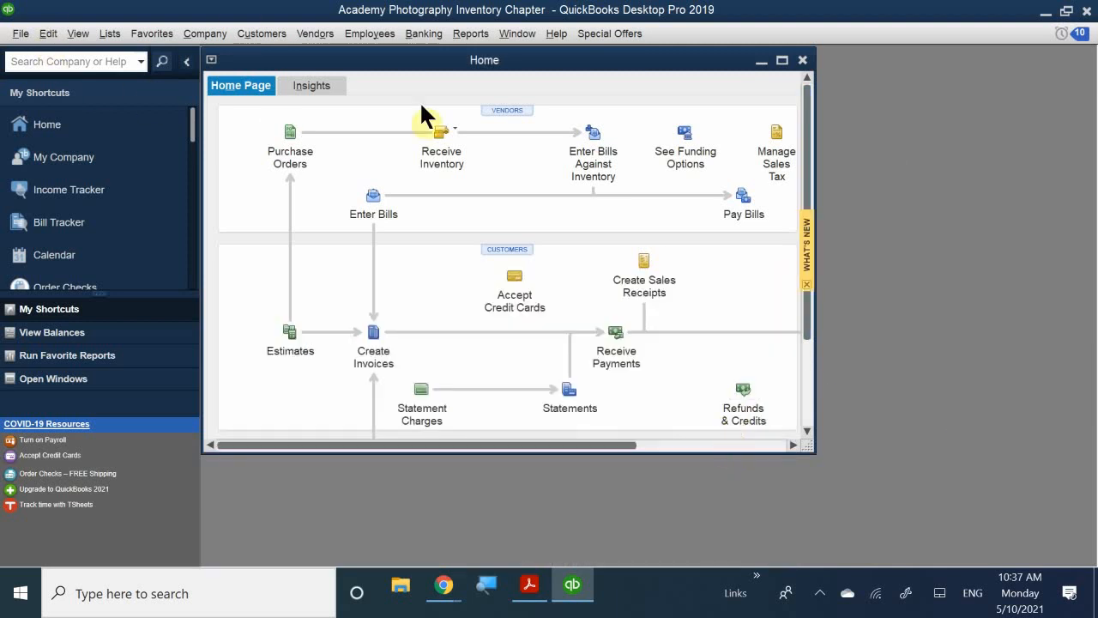
{"action": "double_click", "coordinate": [420, 60]}
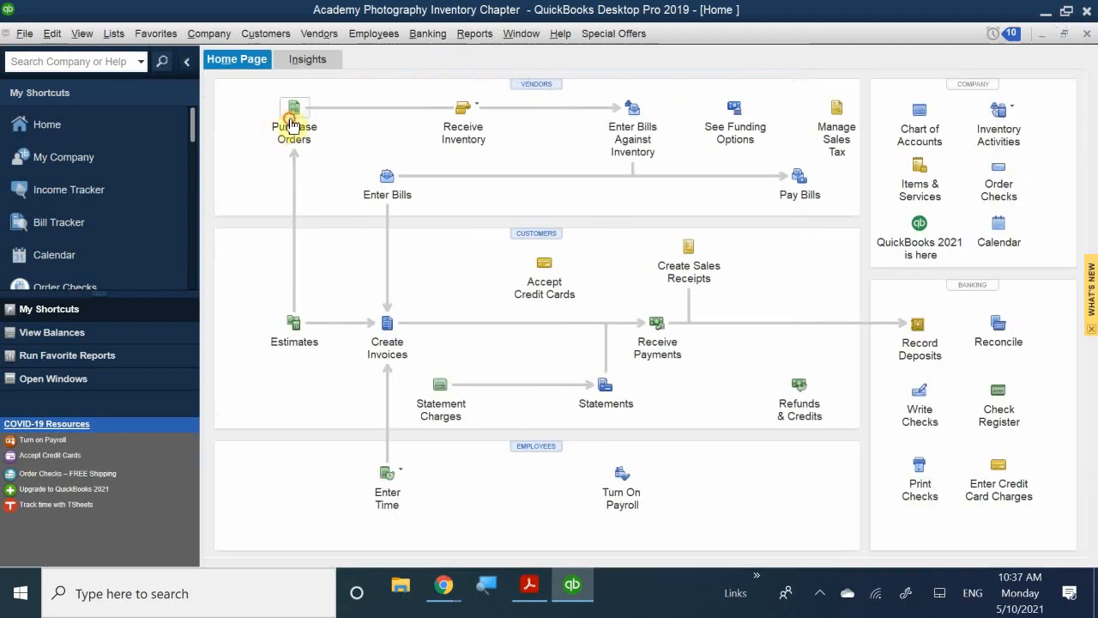
Create a new purchase order for the vendor Ace Supply with the class Walnut Creek
{"action": "left_click", "coordinate": [291, 124]}
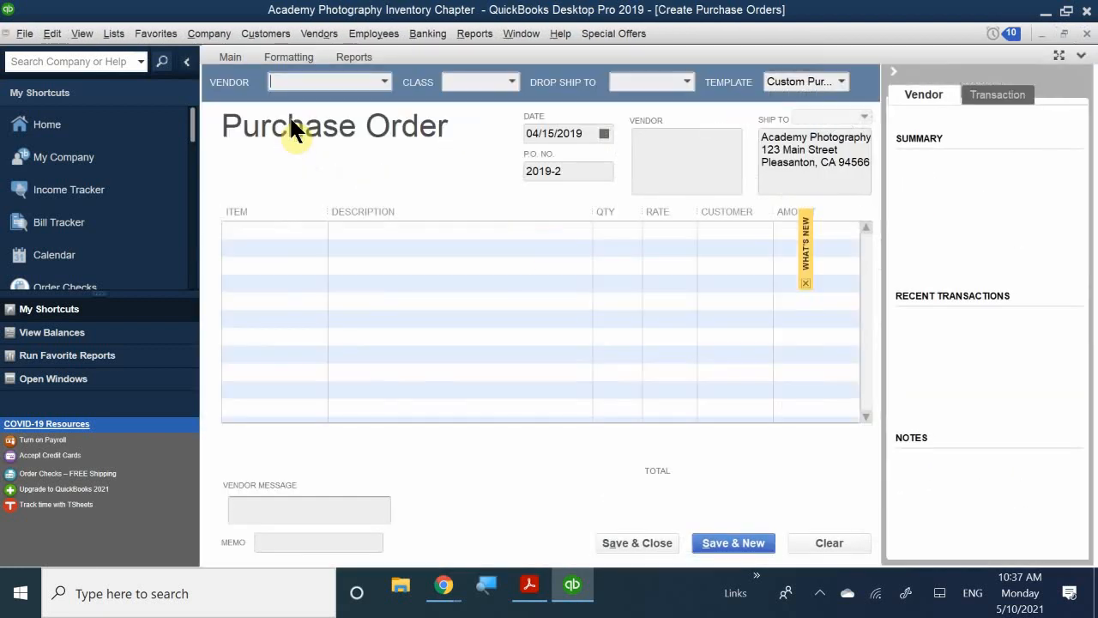
{"action": "left_click", "coordinate": [326, 83]}
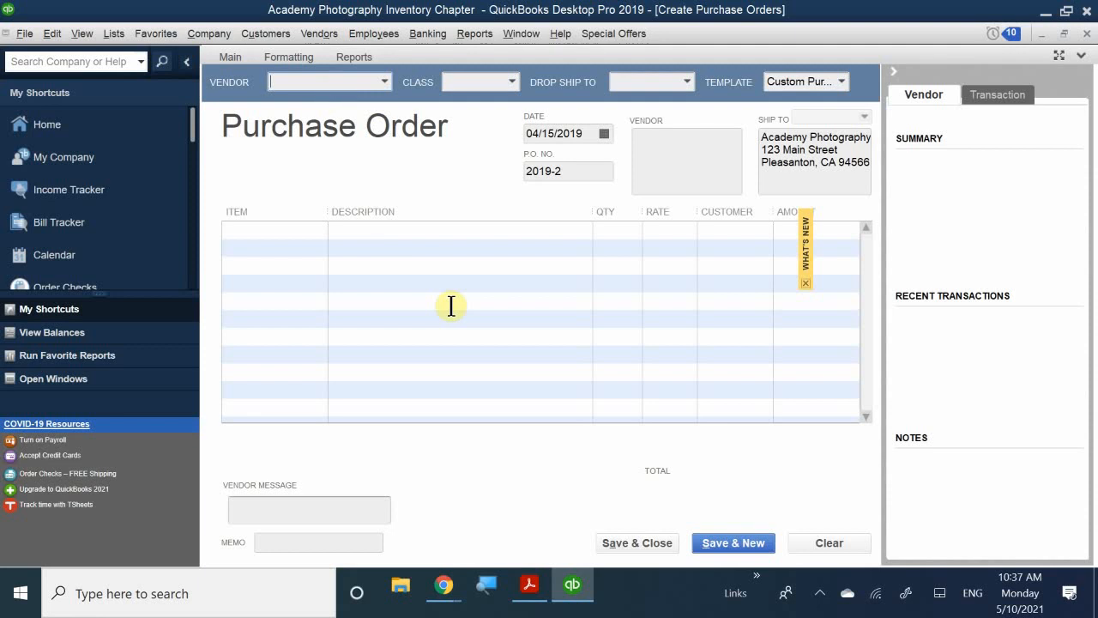
{"action": "type", "text": "Ace Supply"}
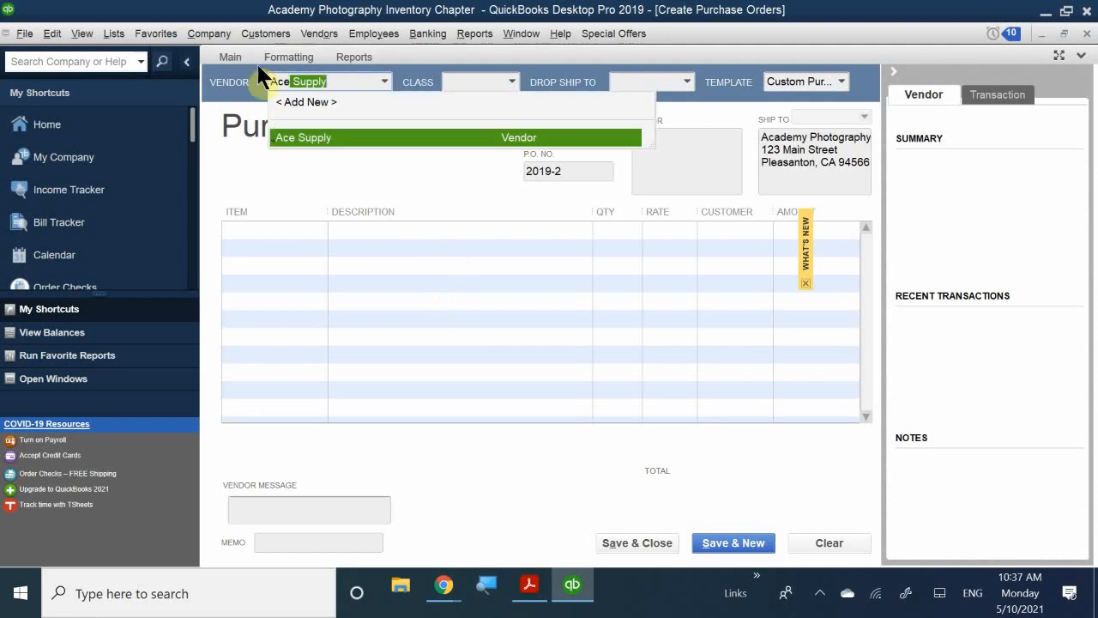
{"action": "left_click", "coordinate": [334, 137]}
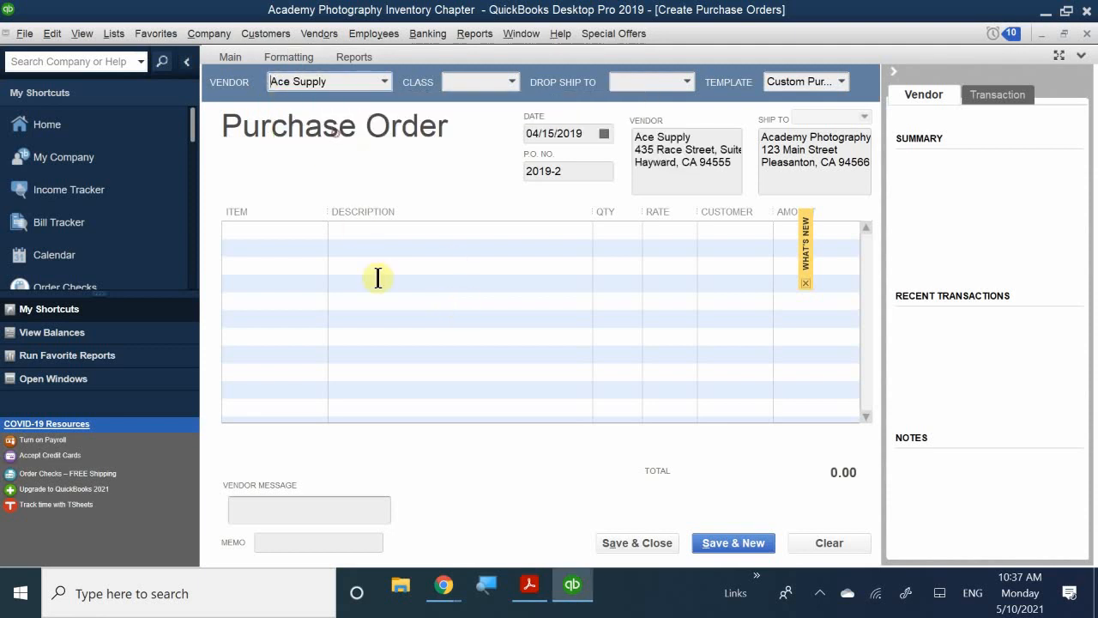
{"action": "left_click", "coordinate": [480, 81]}
{"action": "left_click", "coordinate": [484, 135]}
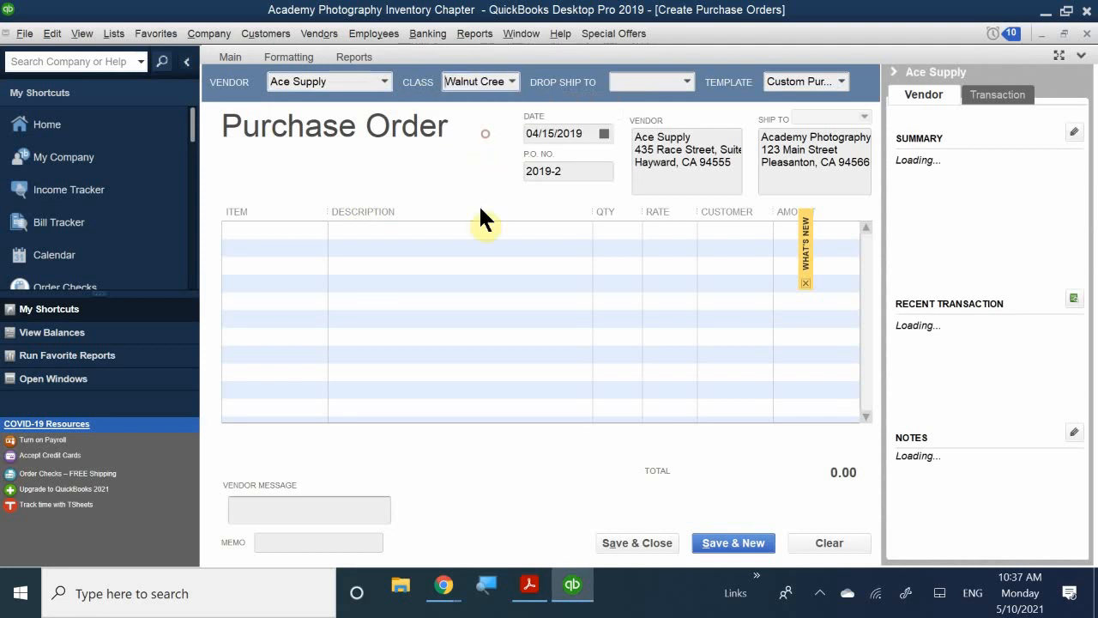
Add the inventory part Camera SR32 to the purchase order's first line with a quantity of 3
{"action": "left_click", "coordinate": [257, 227]}
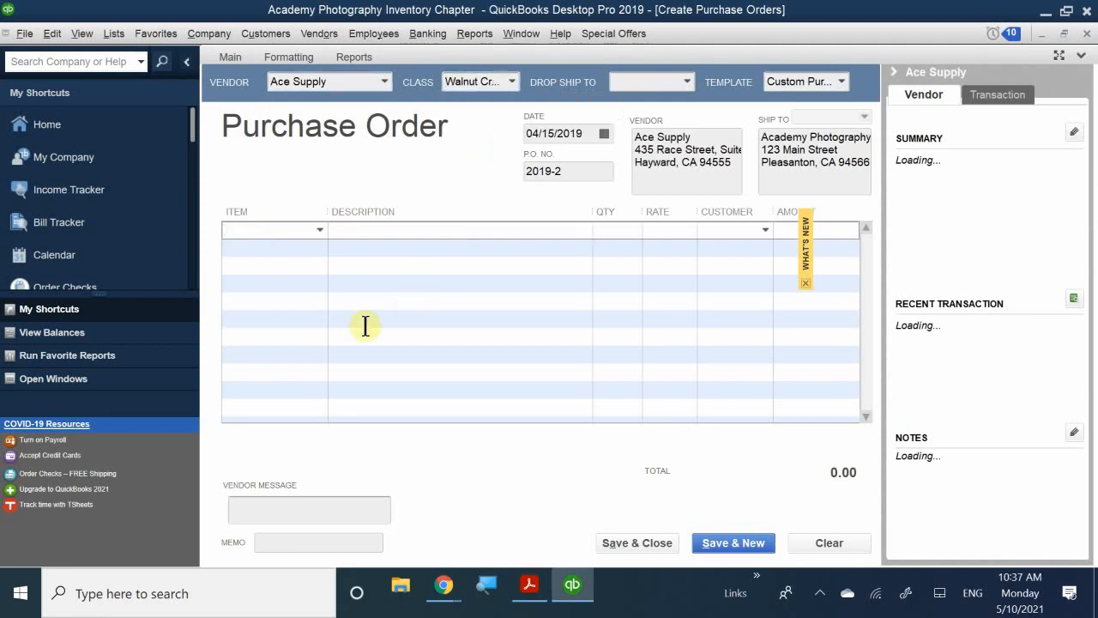
{"action": "type", "text": "3"}
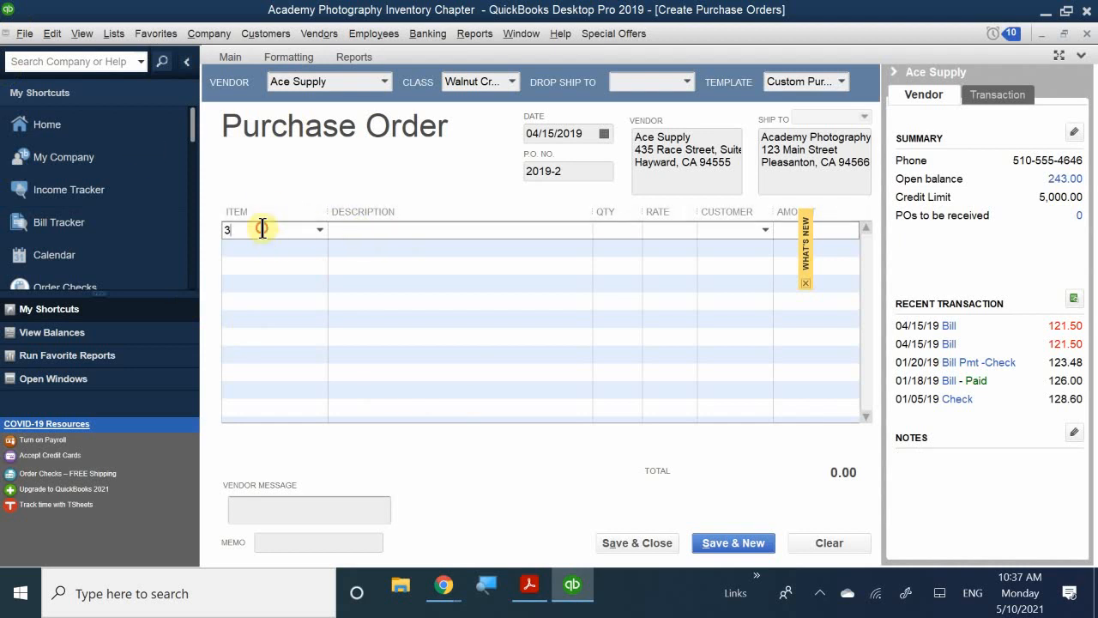
{"action": "key", "text": "BackSpace"}
{"action": "type", "text": "caner"}
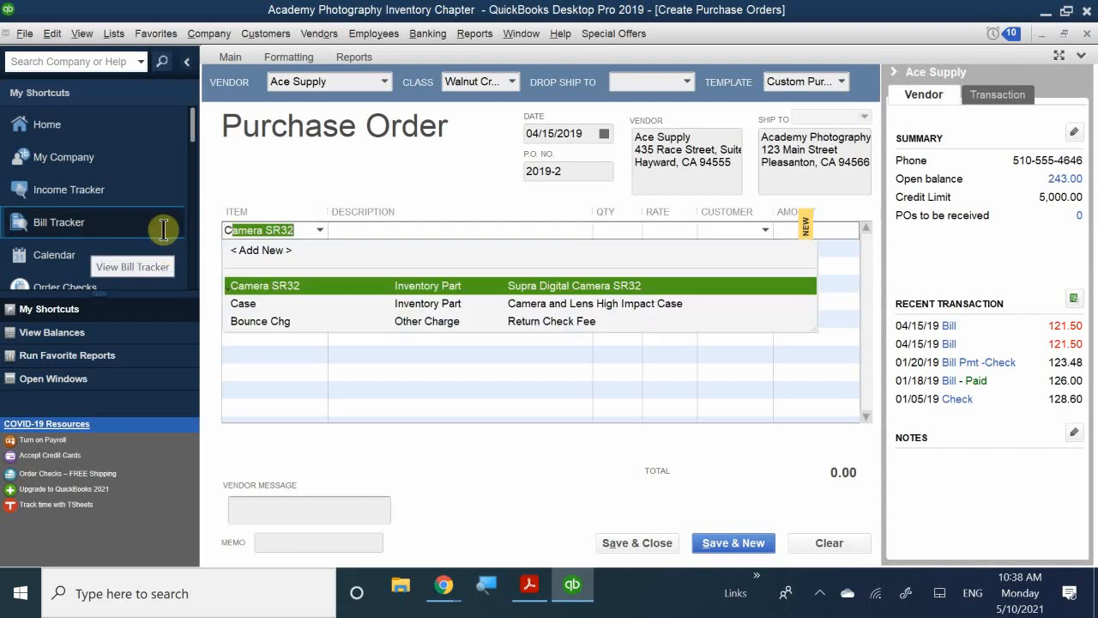
{"action": "key", "text": "BackSpace"}
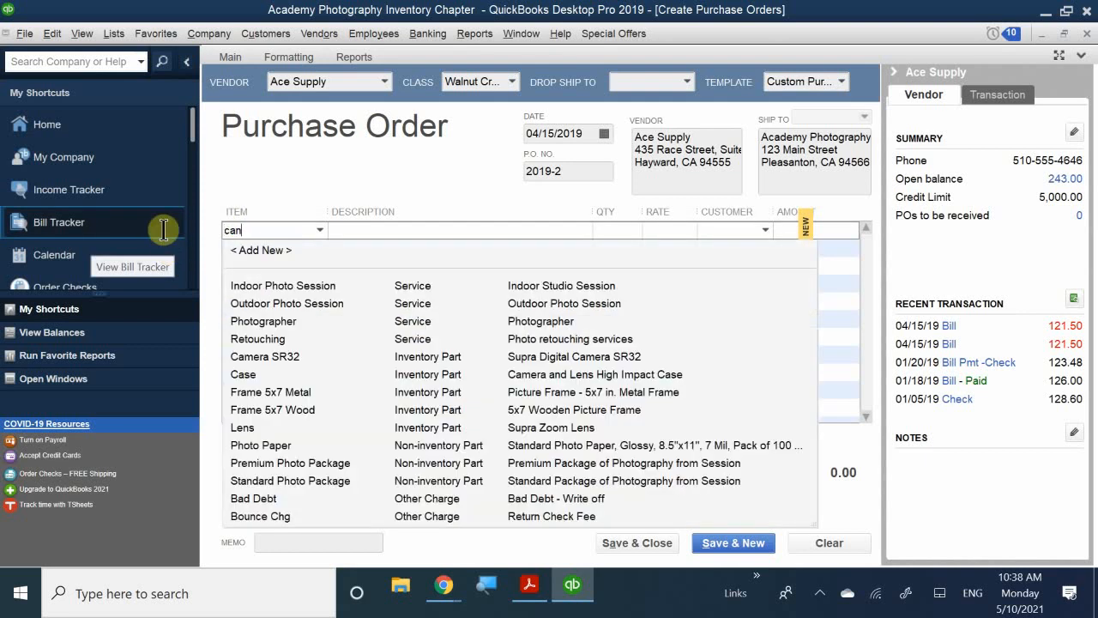
{"action": "key", "text": "BackSpace"}
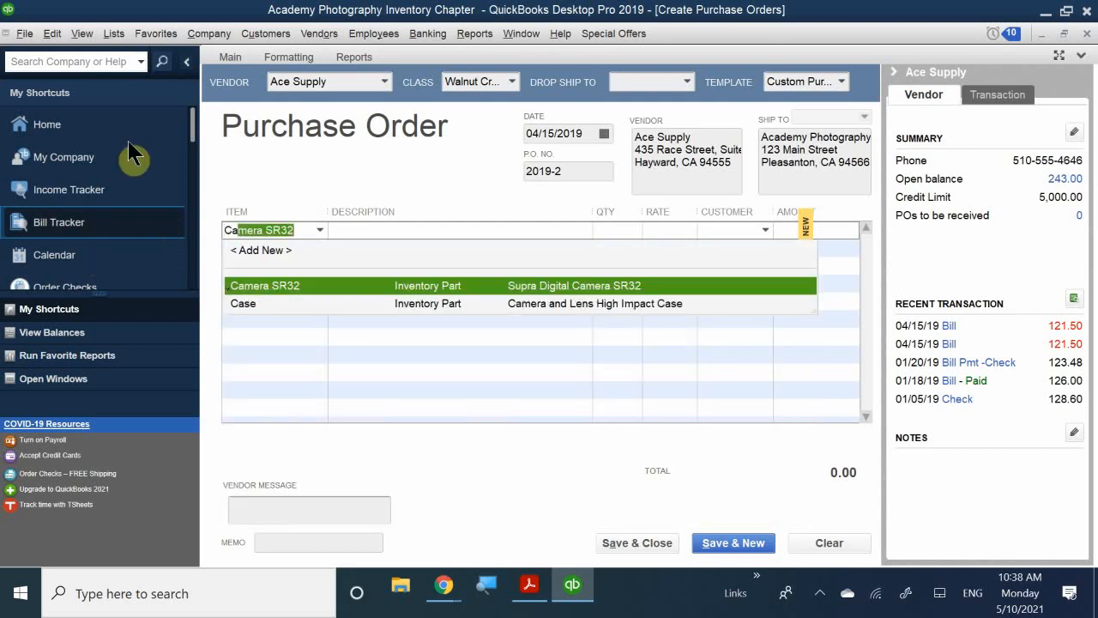
{"action": "left_click", "coordinate": [278, 286]}
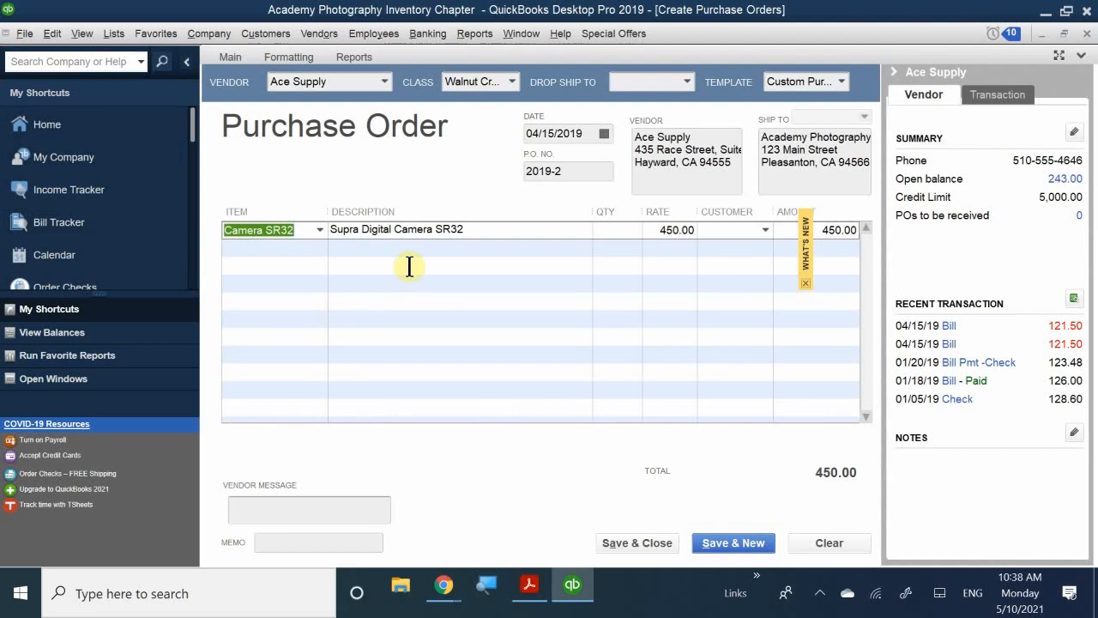
{"action": "left_click", "coordinate": [621, 232]}
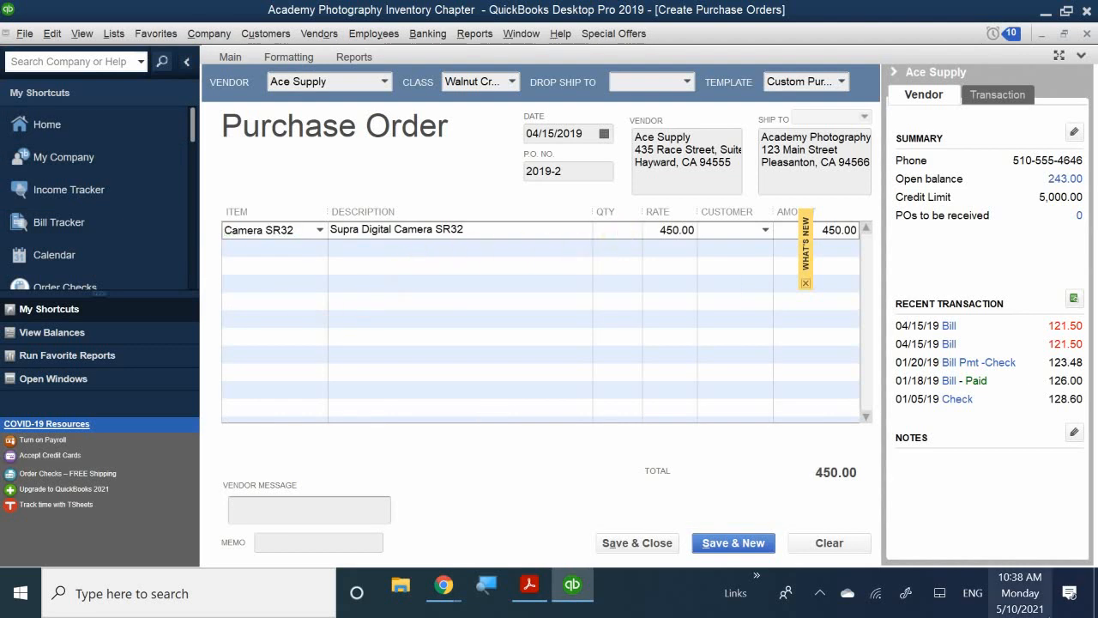
{"action": "type", "text": "3"}
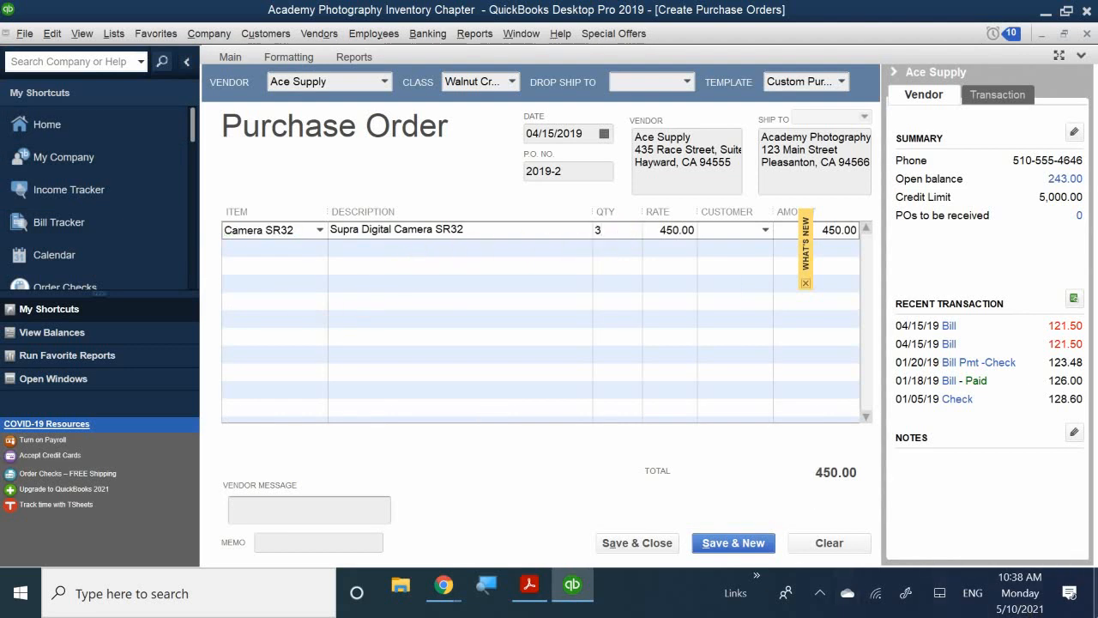
{"action": "left_click", "coordinate": [761, 441]}
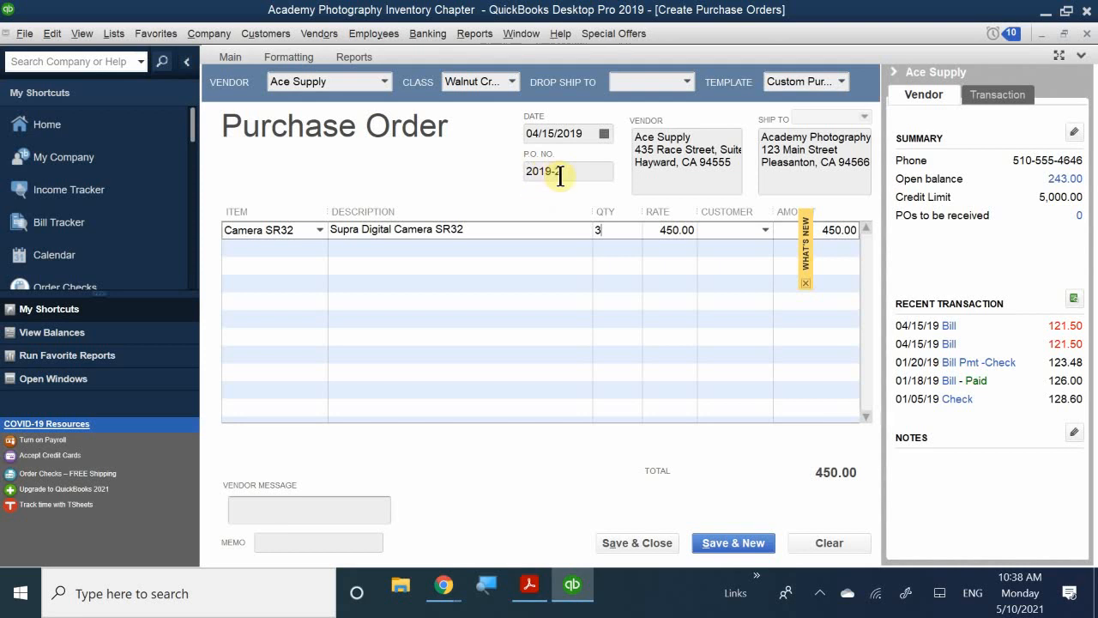
Set the purchase order's date to 04/08/2019, and save and close the order
{"action": "left_click", "coordinate": [603, 129]}
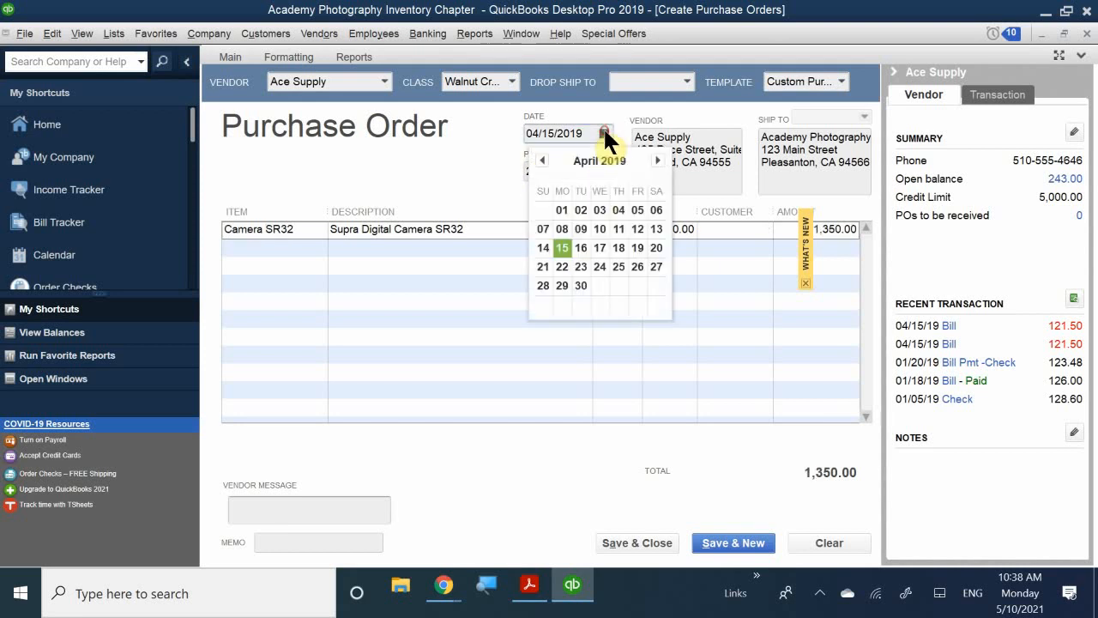
{"action": "left_click", "coordinate": [561, 227]}
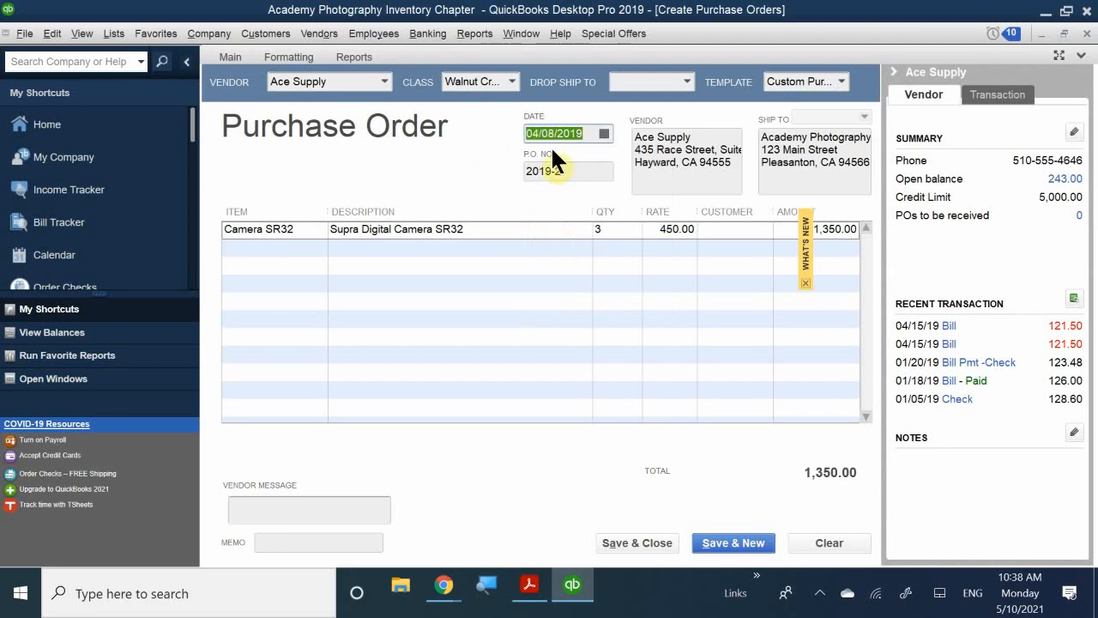
{"action": "left_click", "coordinate": [656, 541]}
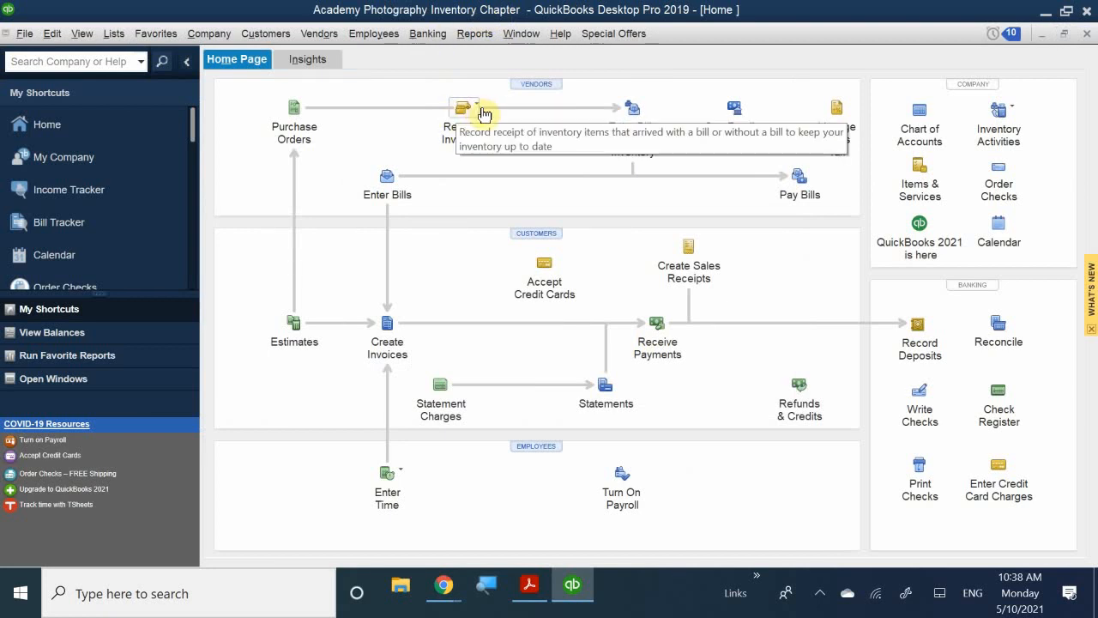
Start receiving inventory with a bill from Ace Supply against its open purchase order dated 04/08/2019
{"action": "left_click", "coordinate": [480, 110]}
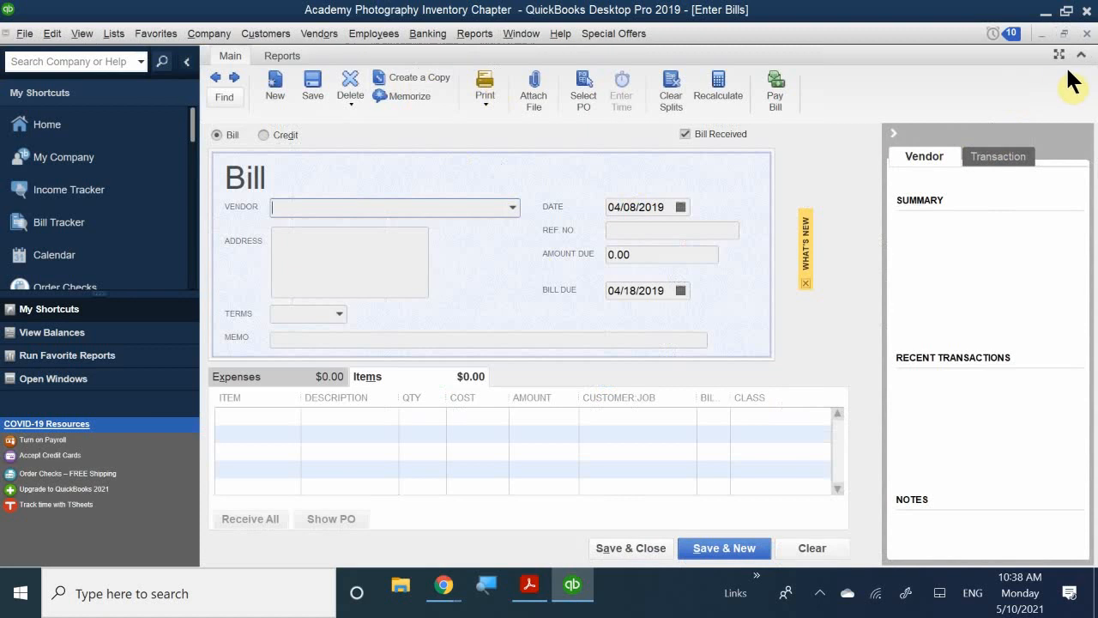
{"action": "left_click", "coordinate": [1087, 34]}
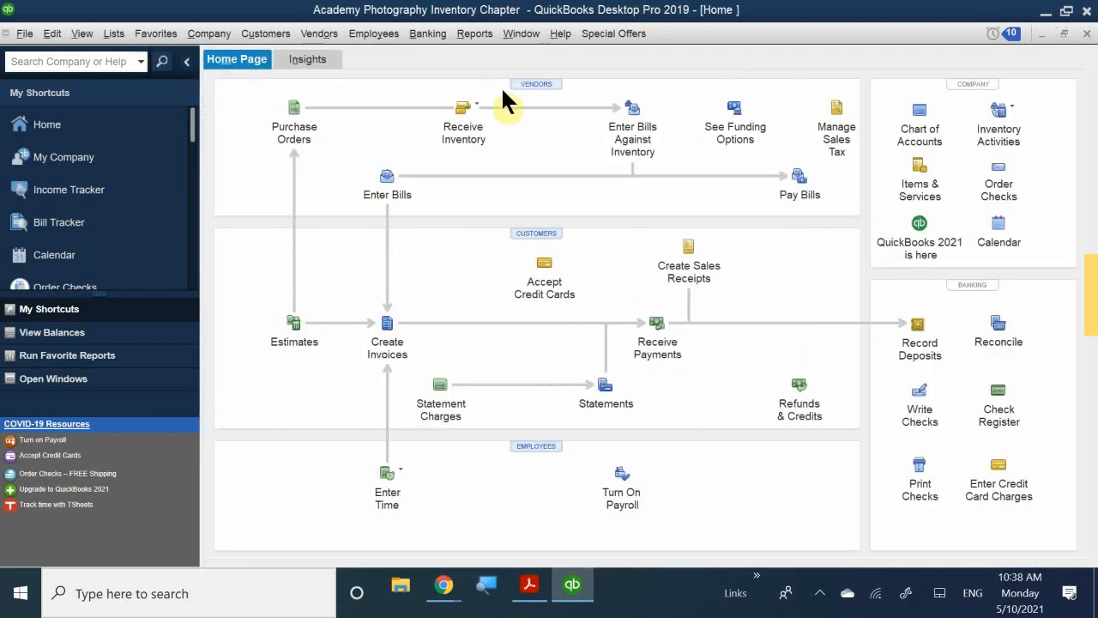
{"action": "left_click", "coordinate": [477, 112]}
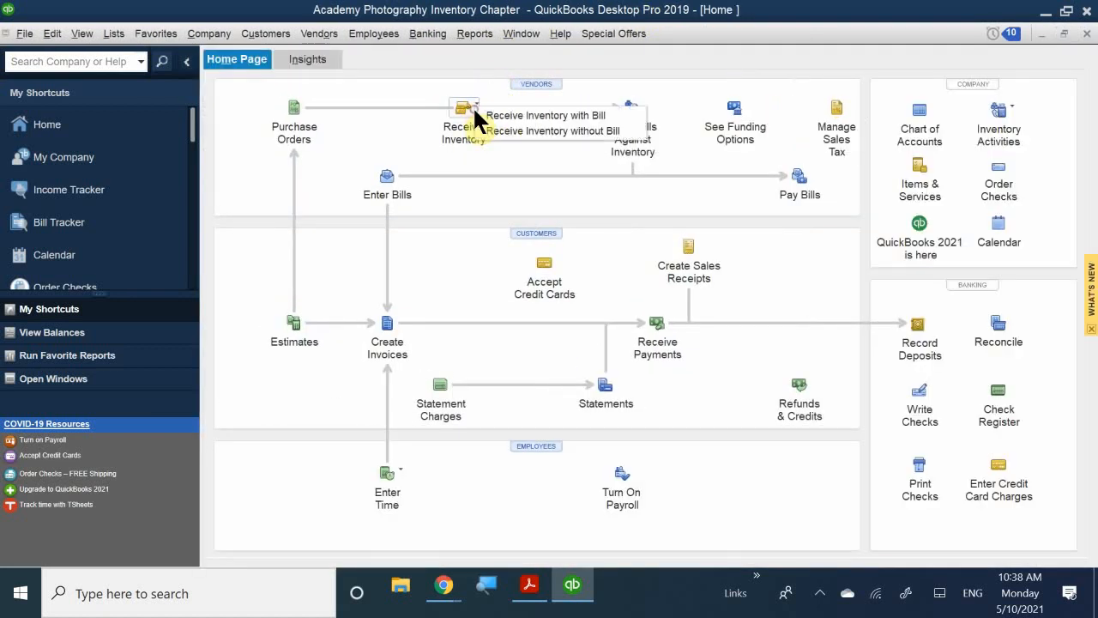
{"action": "left_click", "coordinate": [566, 117]}
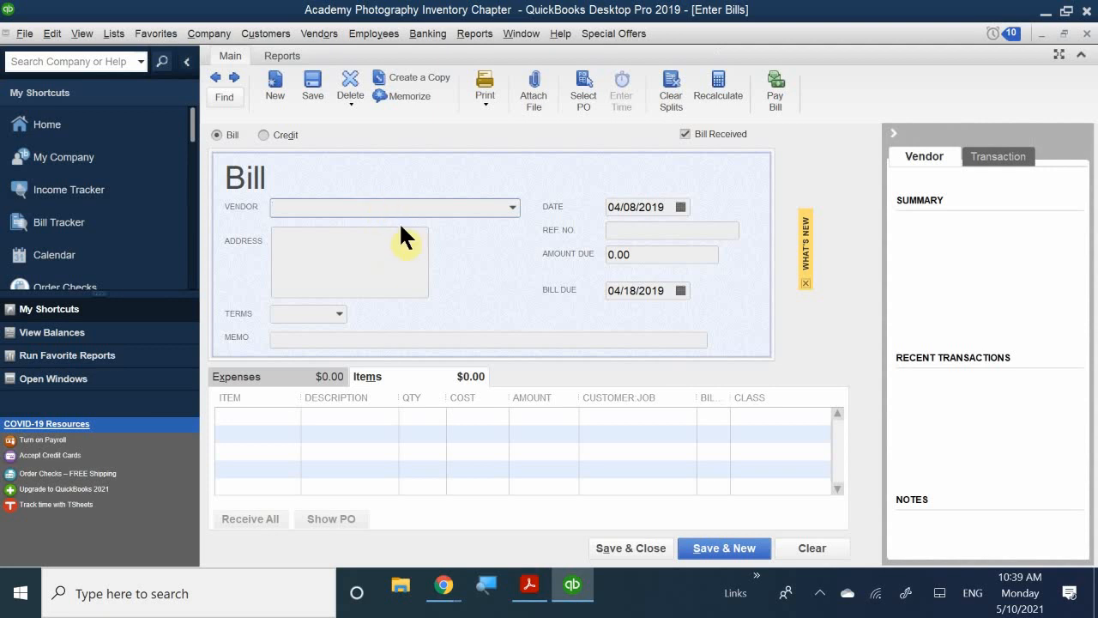
{"action": "type", "text": "Ace Supply"}
{"action": "left_click", "coordinate": [371, 264]}
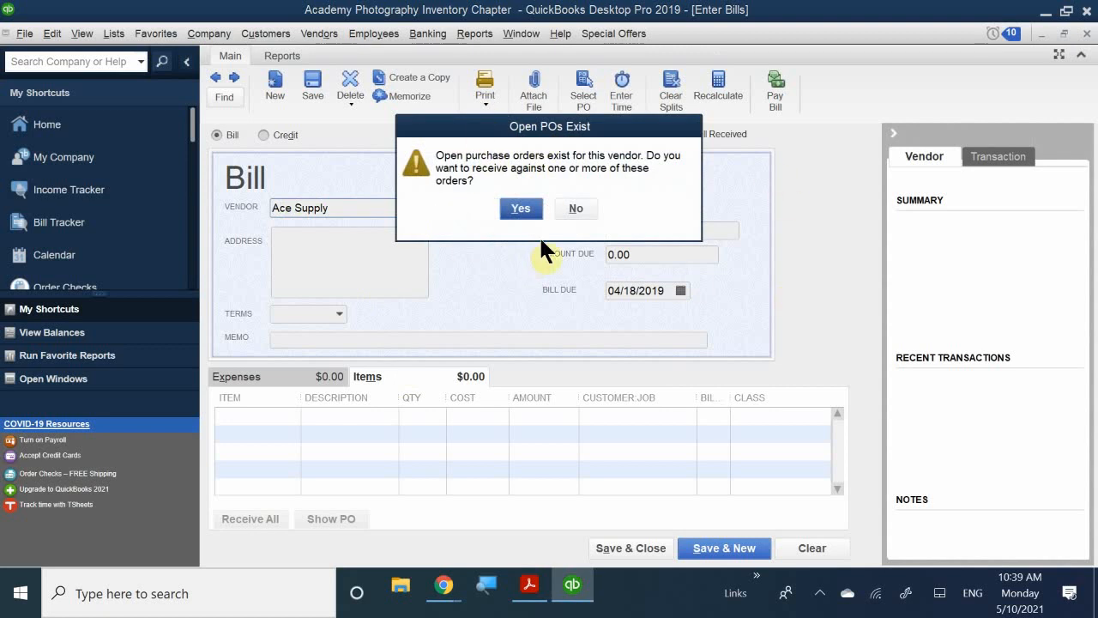
{"action": "left_click", "coordinate": [519, 206]}
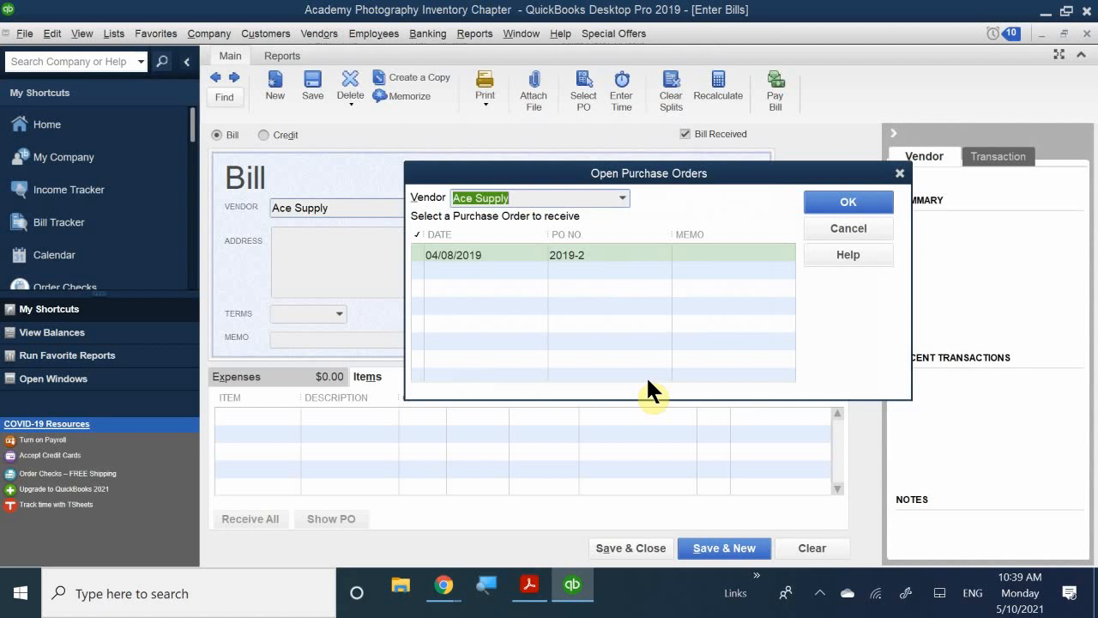
{"action": "left_click", "coordinate": [474, 255]}
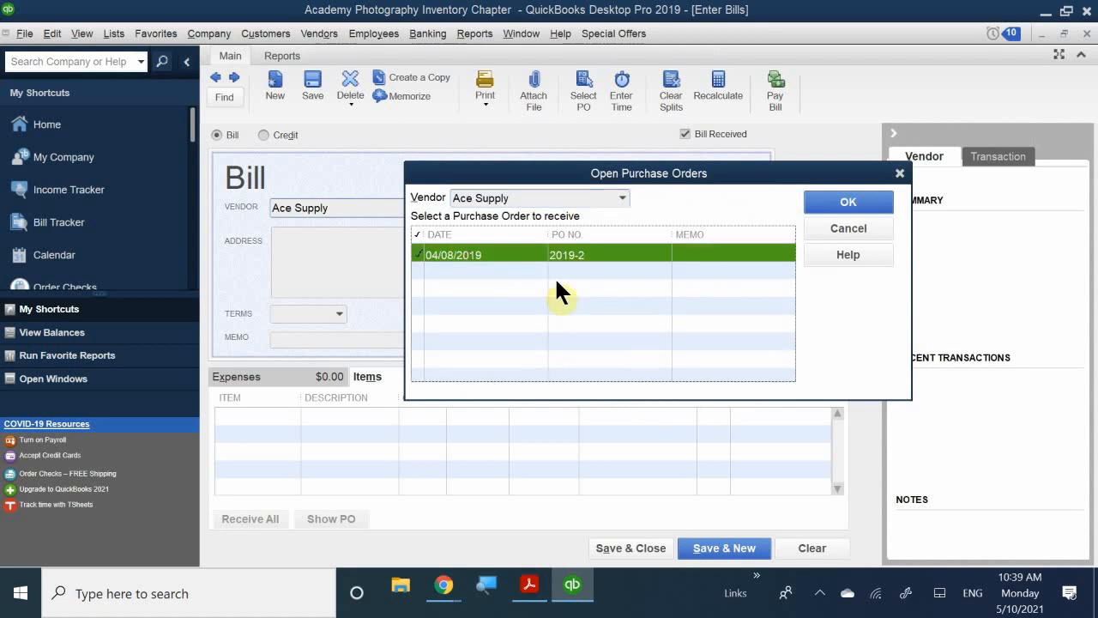
{"action": "left_click", "coordinate": [840, 200]}
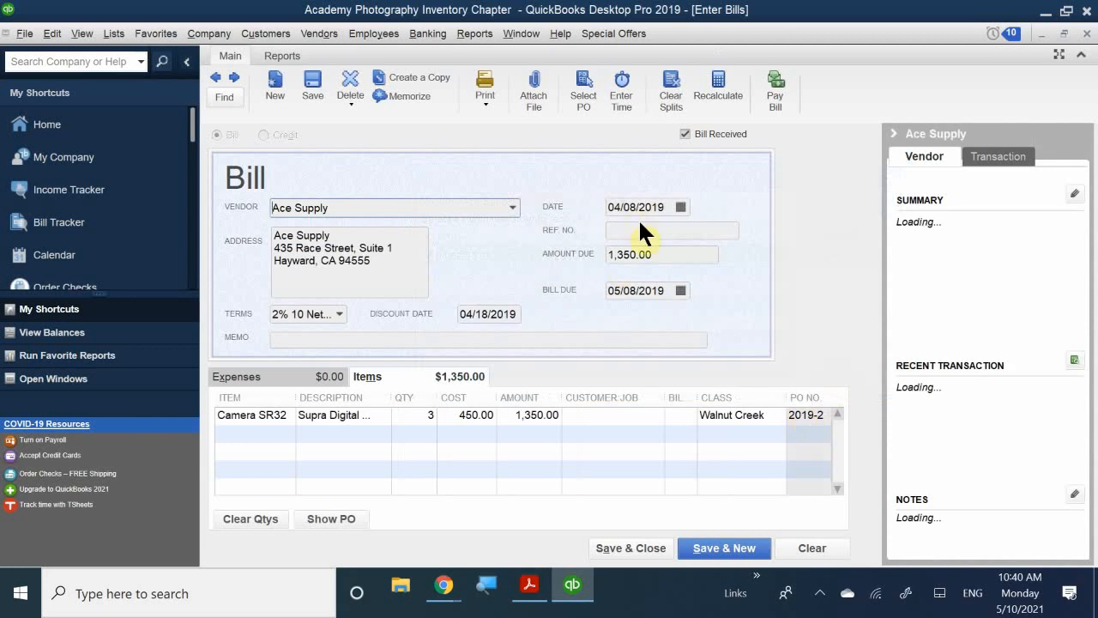
Date the Ace Supply bill 04/15/2019 and enter 4551 as its reference number
{"action": "left_click", "coordinate": [680, 206]}
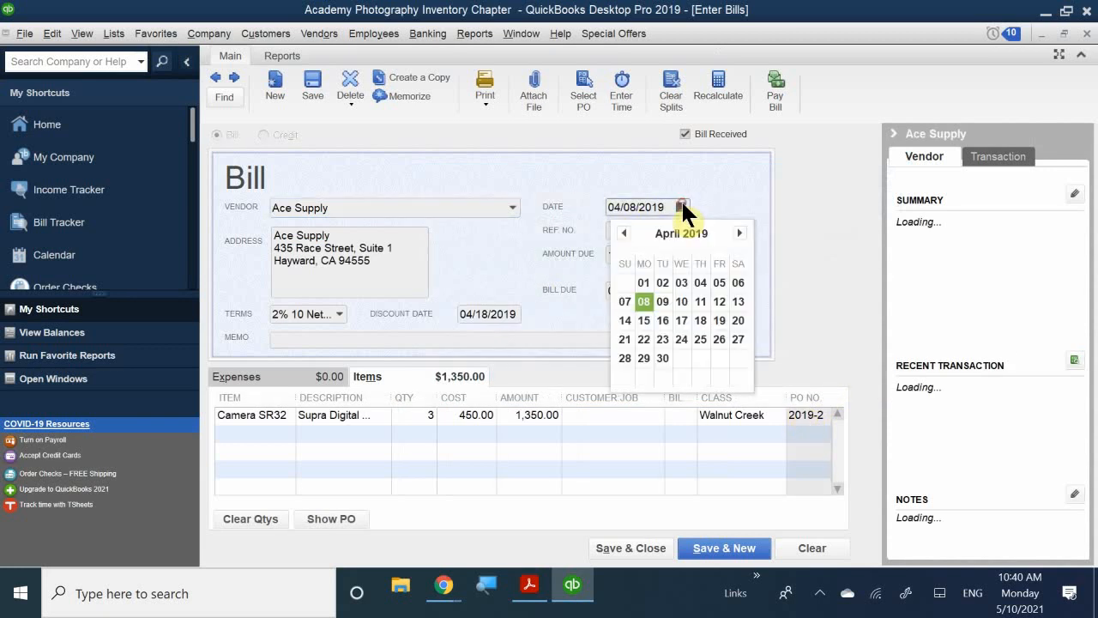
{"action": "left_click", "coordinate": [644, 320]}
{"action": "left_click", "coordinate": [641, 230]}
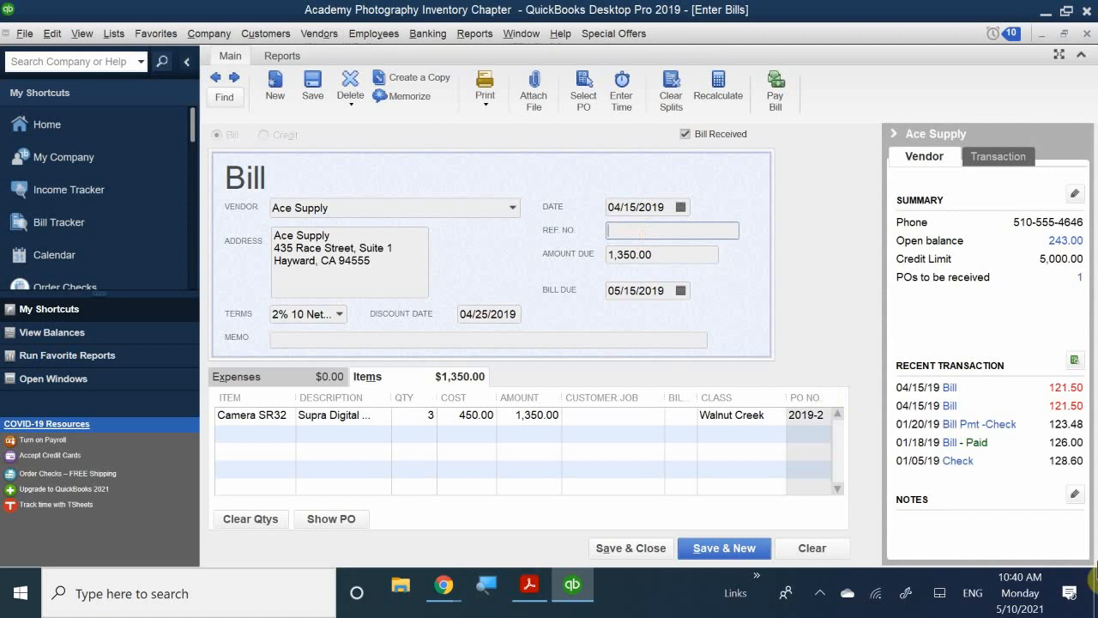
{"action": "type", "text": "4551"}
Enter the bill memo "Receved Items from Purchase Order" followed by the purchase order's number, and save and close the bill
{"action": "left_click", "coordinate": [337, 342]}
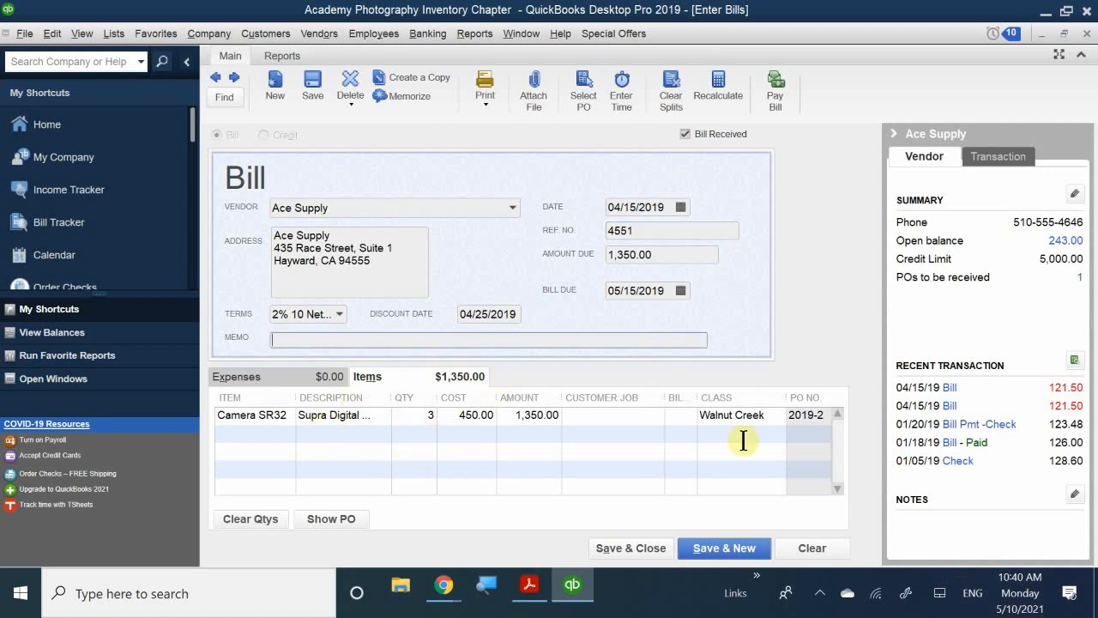
{"action": "type", "text": "Recevi"}
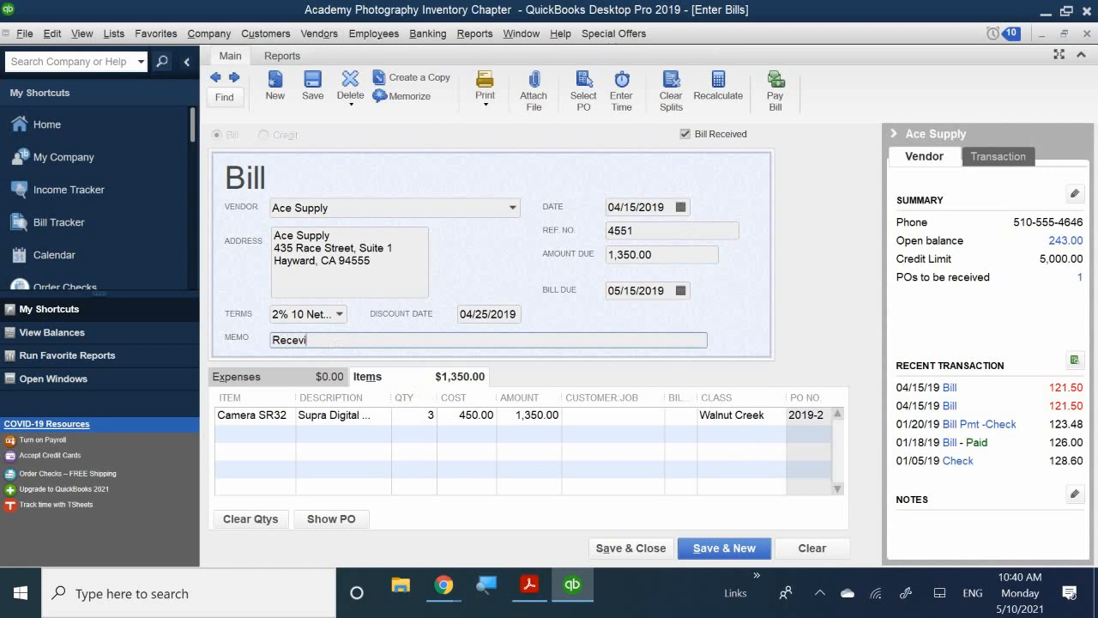
{"action": "key", "text": "BackSpace"}
{"action": "type", "text": "ciev"}
{"action": "key", "text": "BackSpace"}
{"action": "key", "text": "BackSpace"}
{"action": "key", "text": "BackSpace"}
{"action": "key", "text": "BackSpace"}
{"action": "type", "text": "ved Itesm"}
{"action": "key", "text": "BackSpace"}
{"action": "key", "text": "BackSpace"}
{"action": "type", "text": "ms from F"}
{"action": "key", "text": "BackSpace"}
{"action": "type", "text": "Pir"}
{"action": "key", "text": "BackSpace"}
{"action": "key", "text": "BackSpace"}
{"action": "type", "text": "urchase "}
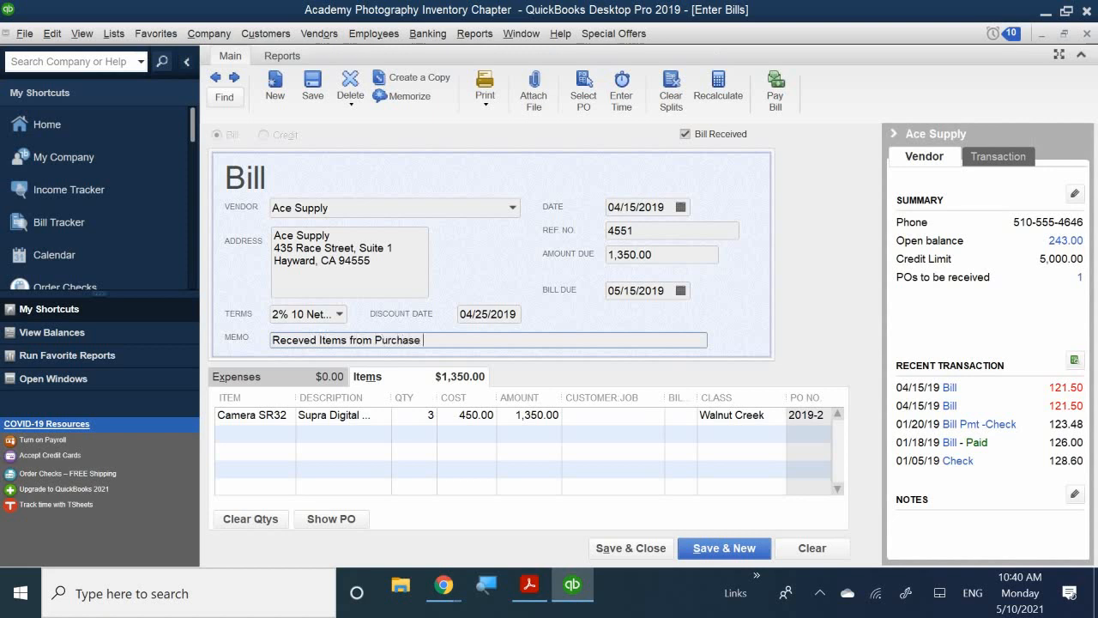
{"action": "type", "text": "Order 2019-2"}
{"action": "left_click", "coordinate": [636, 548]}
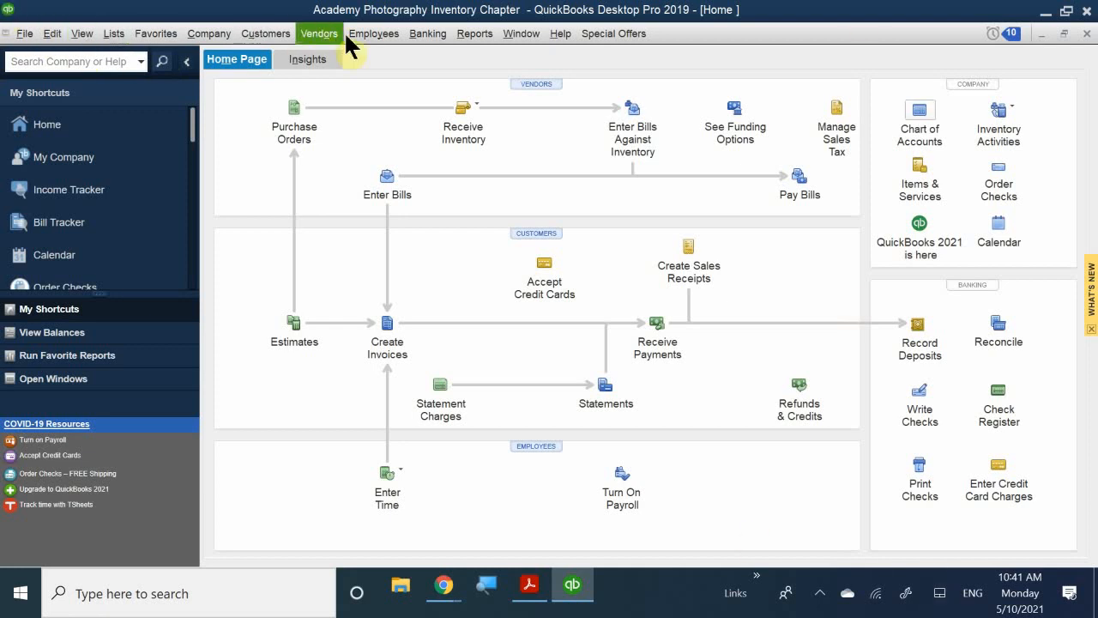
Review the Inventory Stock Status by Item report, and close it to return to the Home page
{"action": "left_click", "coordinate": [476, 40]}
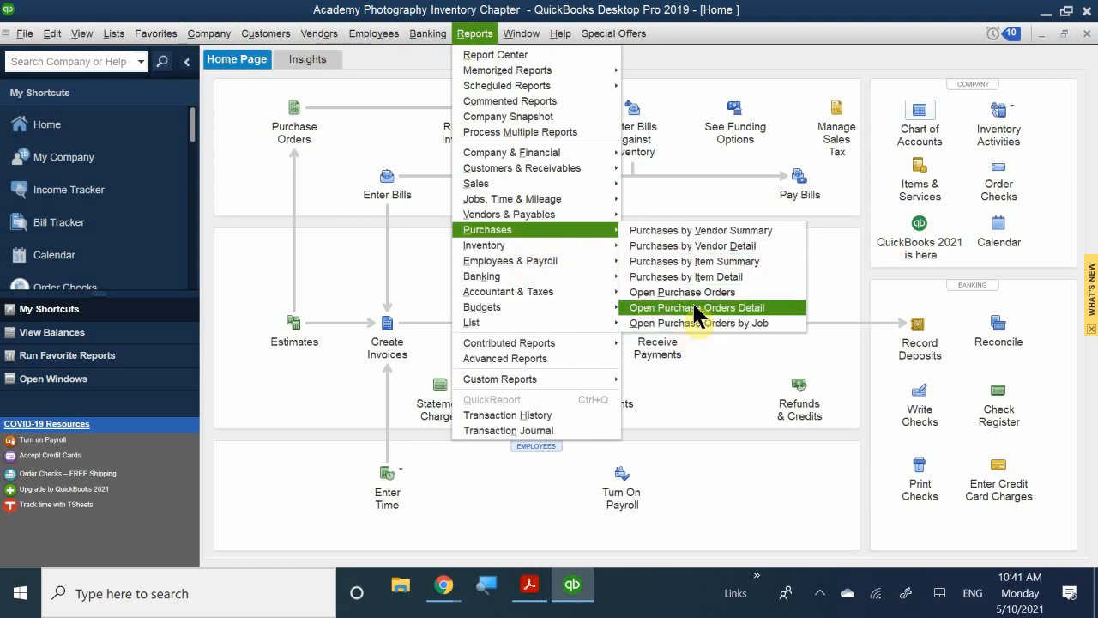
{"action": "mouse_move", "coordinate": [573, 245]}
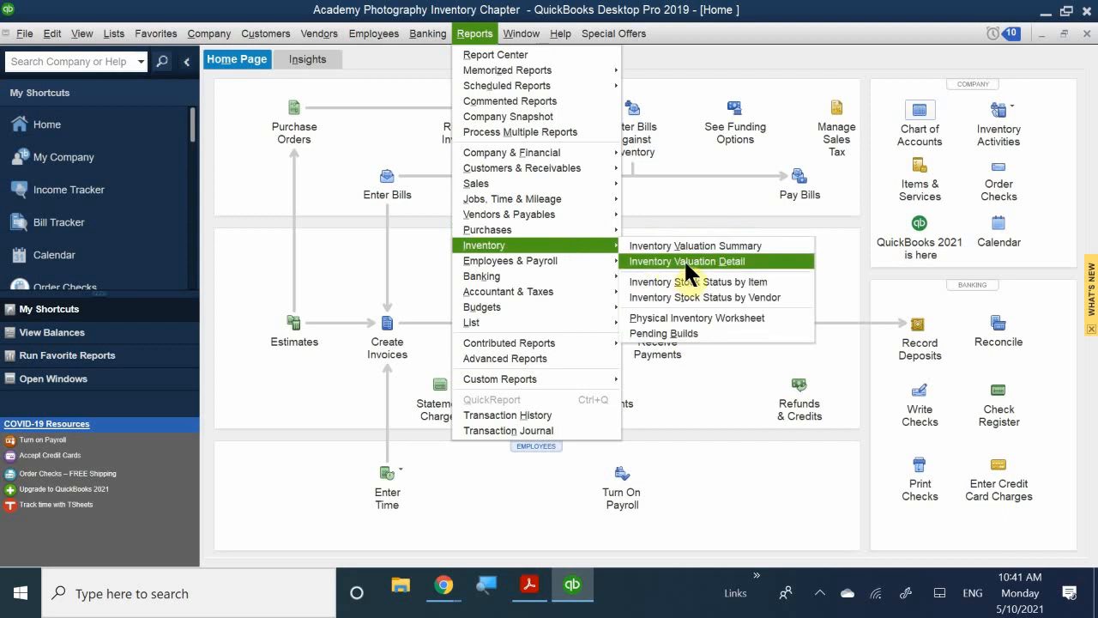
{"action": "left_click", "coordinate": [678, 294]}
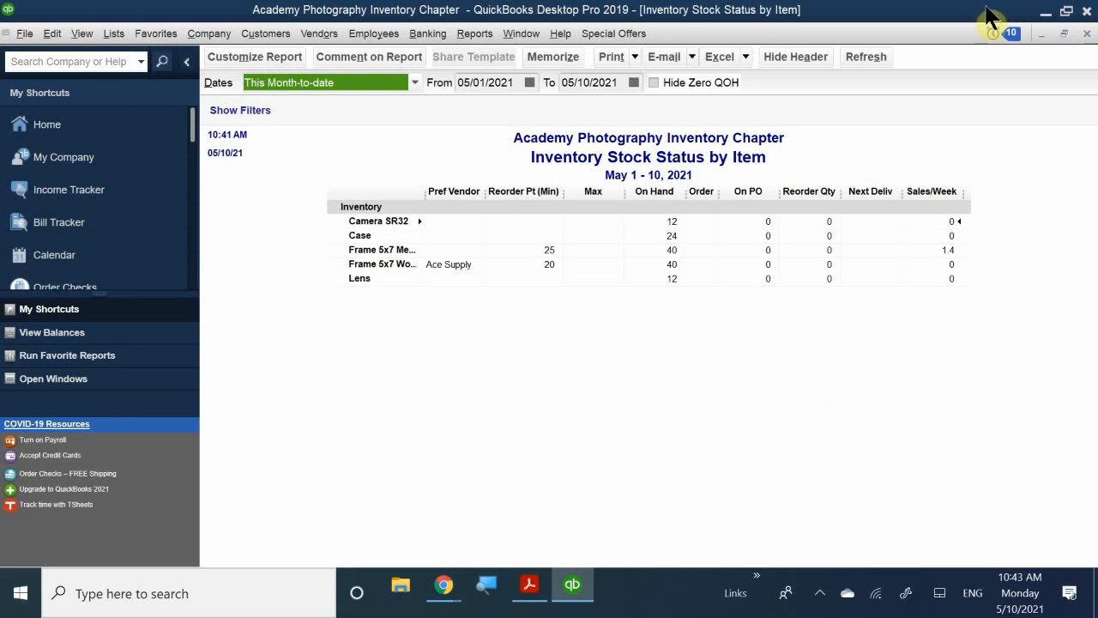
{"action": "left_click", "coordinate": [1086, 34]}
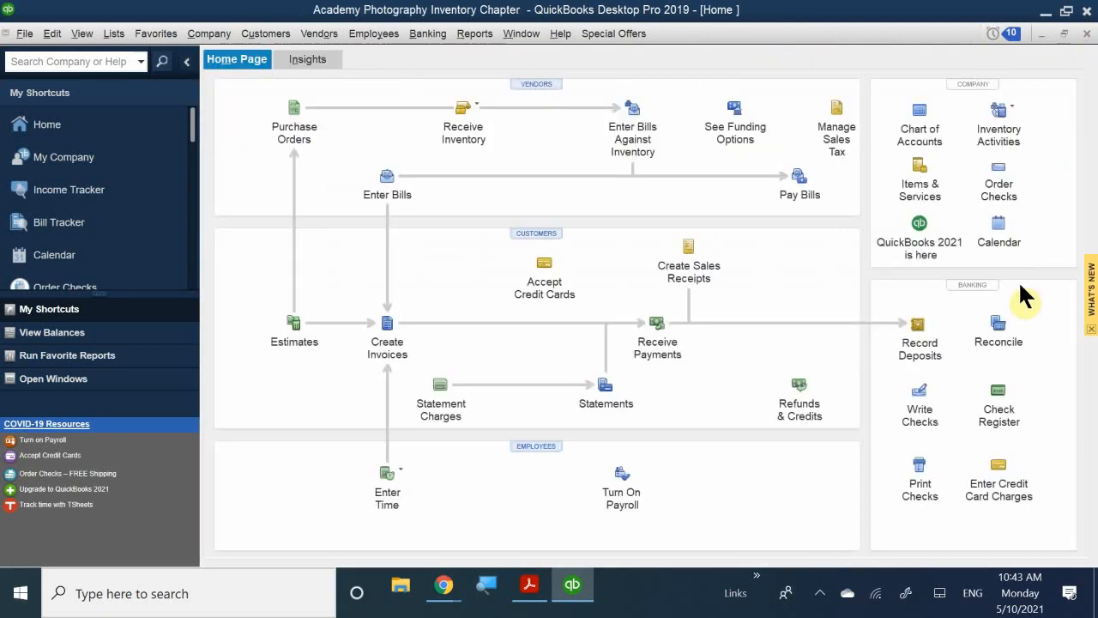
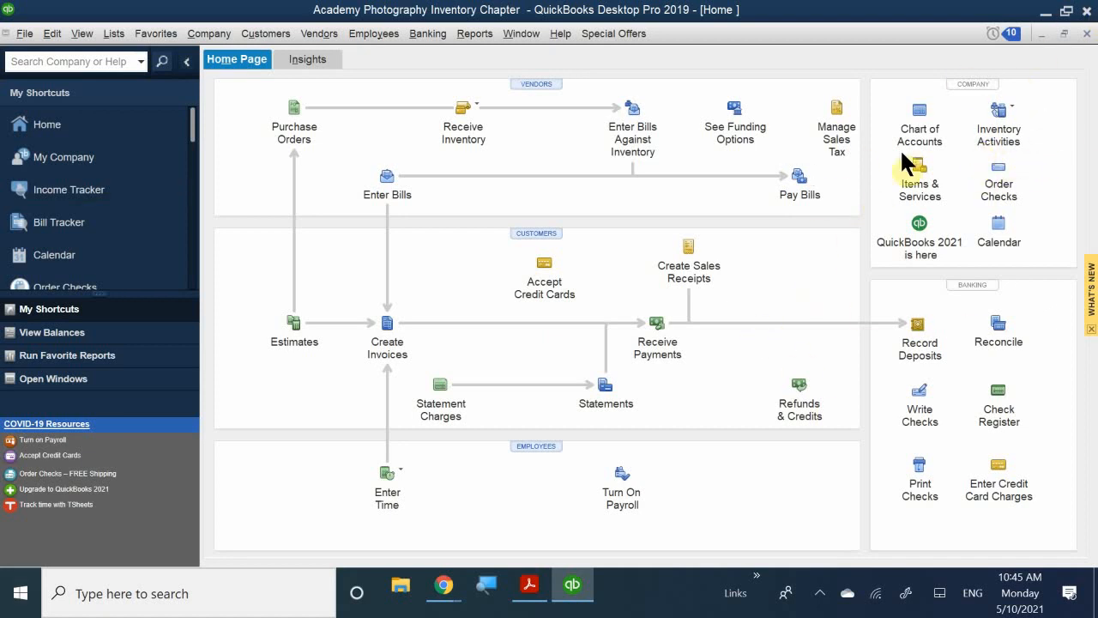
{"action": "left_click", "coordinate": [1013, 111]}
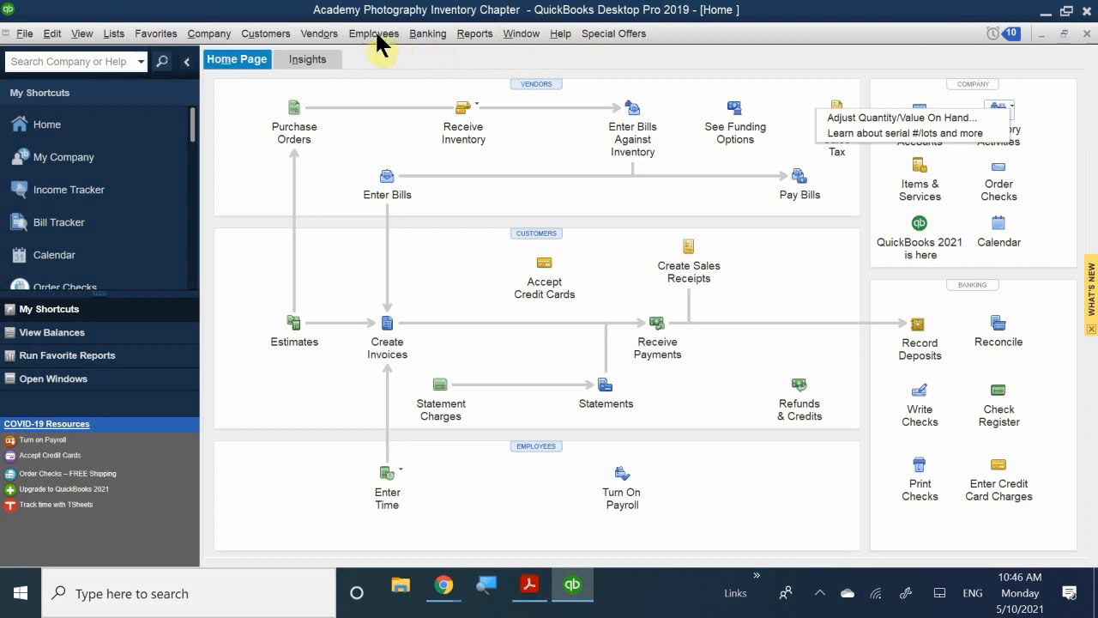
{"action": "left_click", "coordinate": [322, 33]}
{"action": "left_click", "coordinate": [319, 33]}
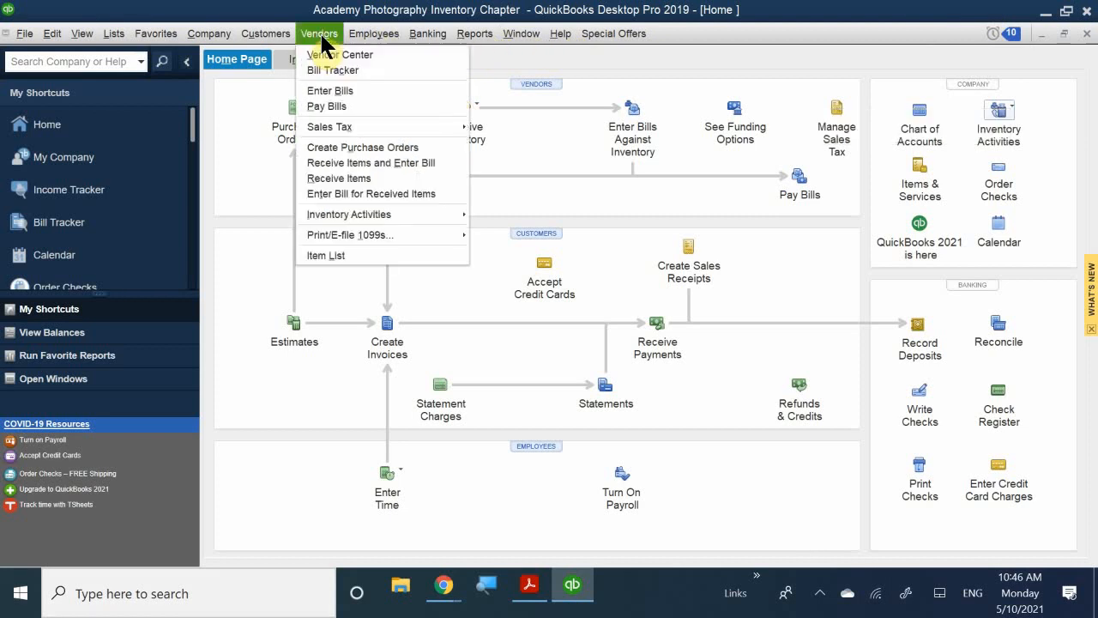
{"action": "mouse_move", "coordinate": [439, 218]}
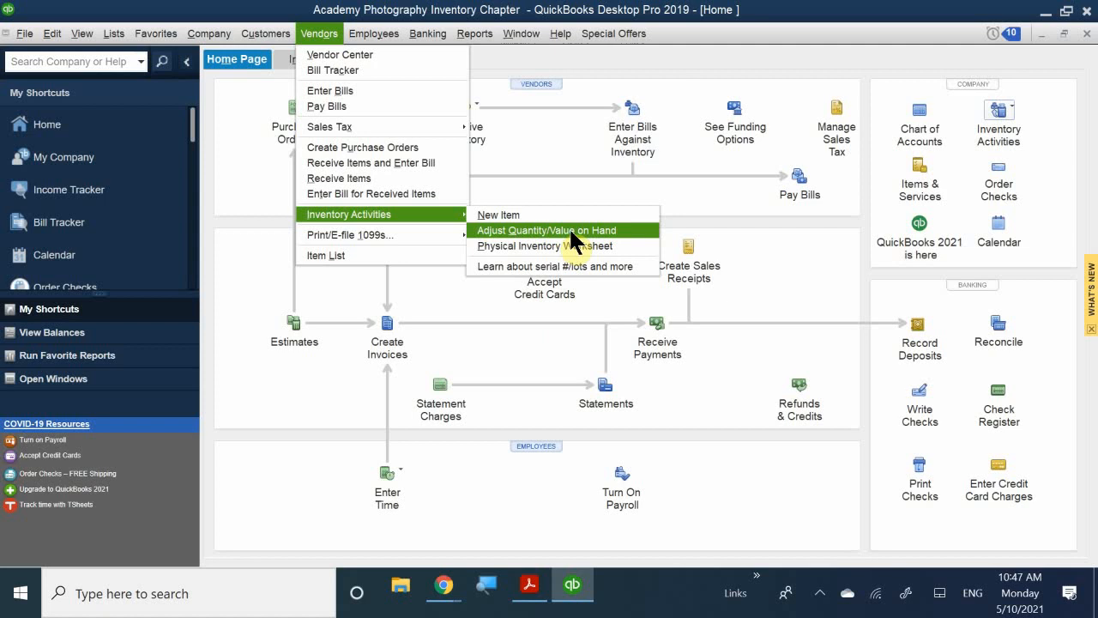
{"action": "left_click", "coordinate": [569, 230]}
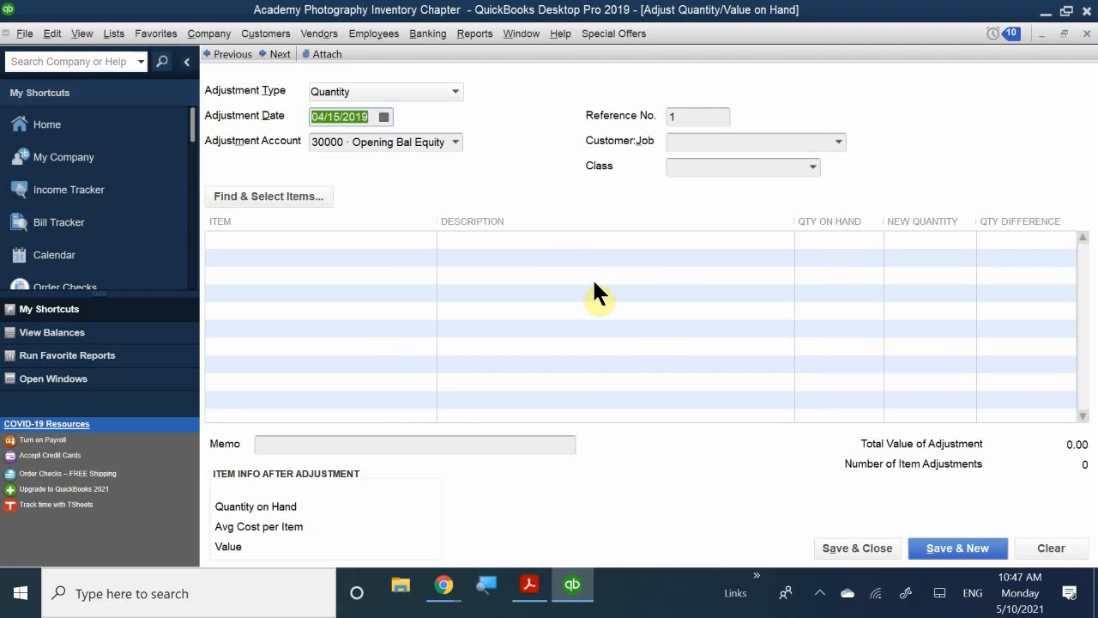
{"action": "left_click", "coordinate": [1039, 34]}
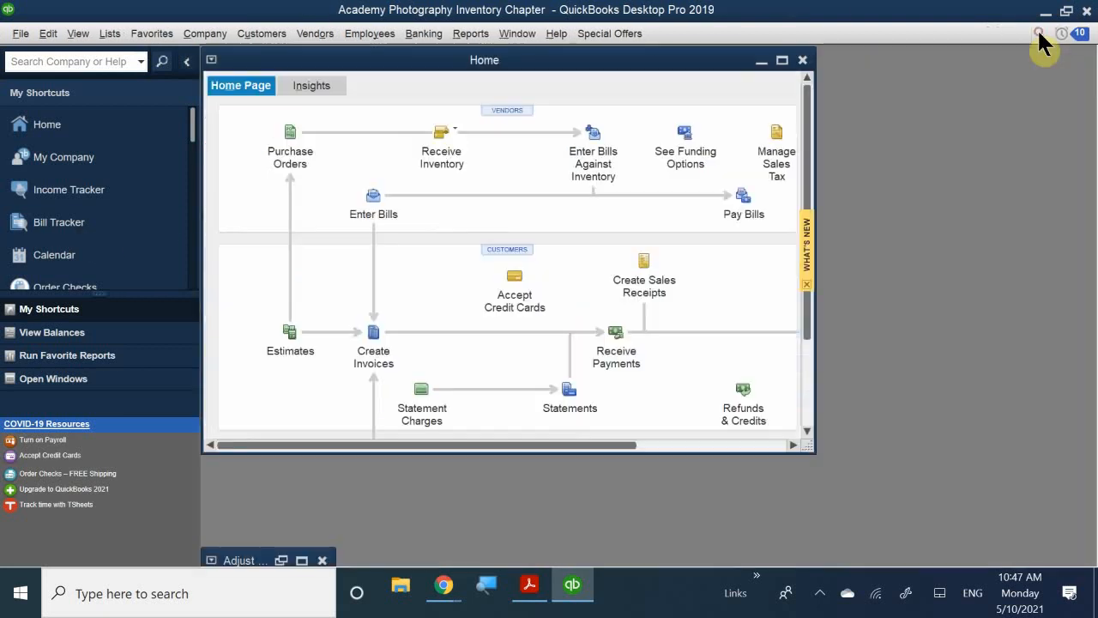
{"action": "double_click", "coordinate": [726, 62]}
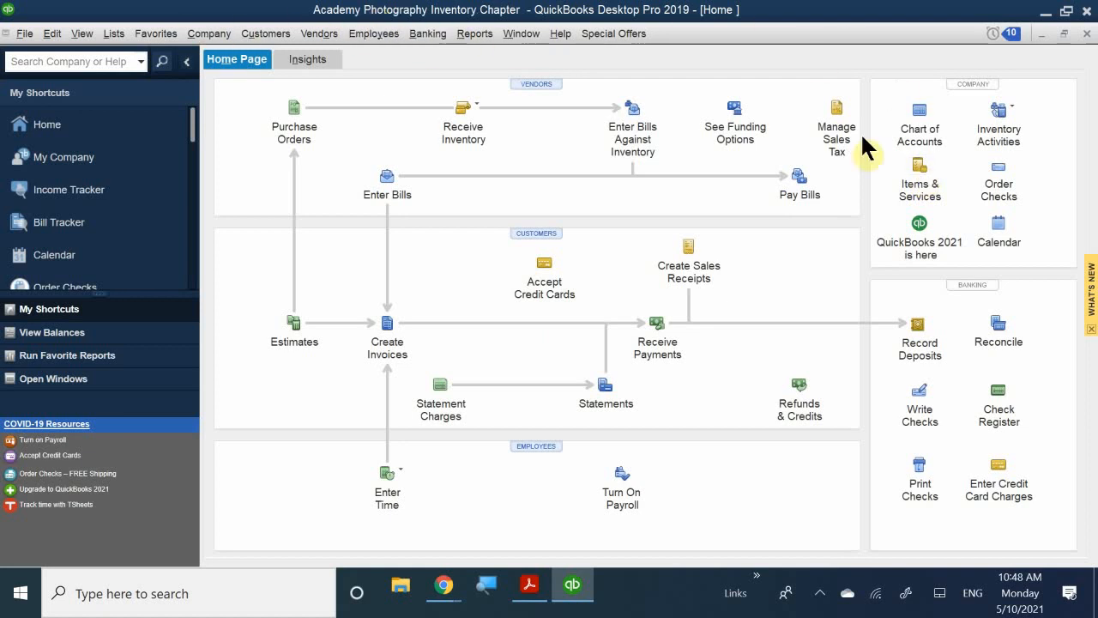
Open the form for adjusting inventory on hand, with the adjustment type Quantity and the adjustment date 04/30/2019
{"action": "left_click", "coordinate": [1009, 104]}
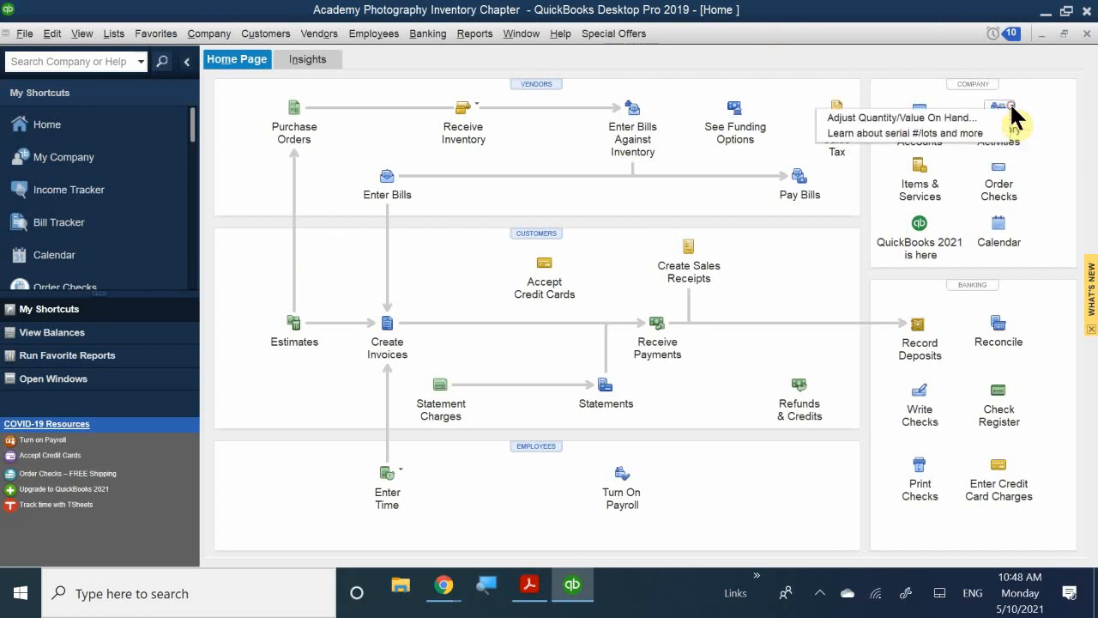
{"action": "left_click", "coordinate": [965, 120]}
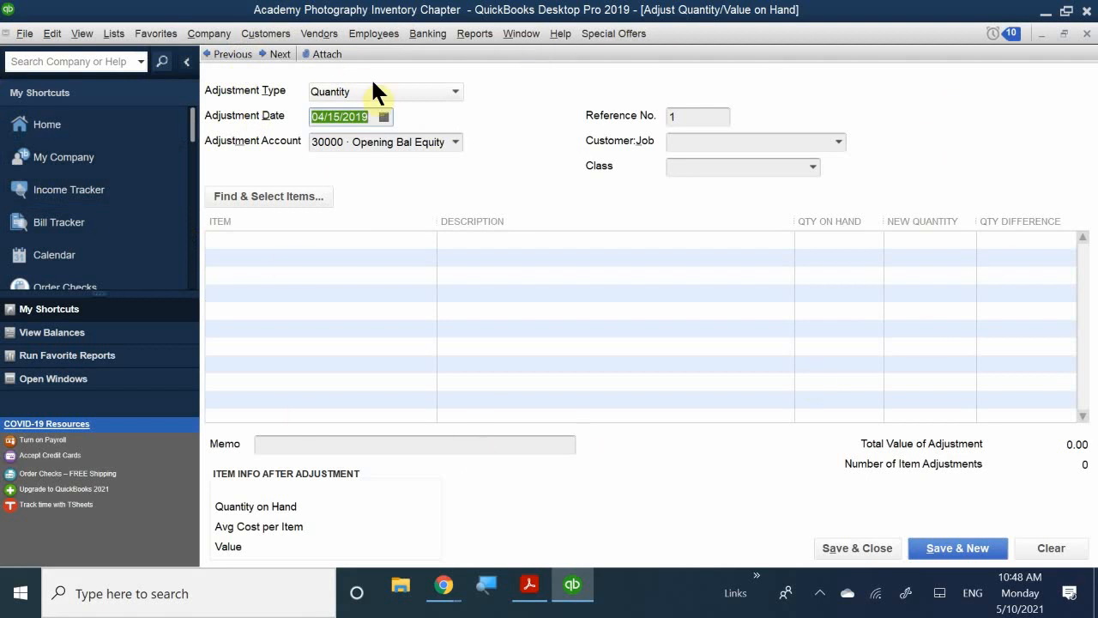
{"action": "left_click", "coordinate": [453, 87]}
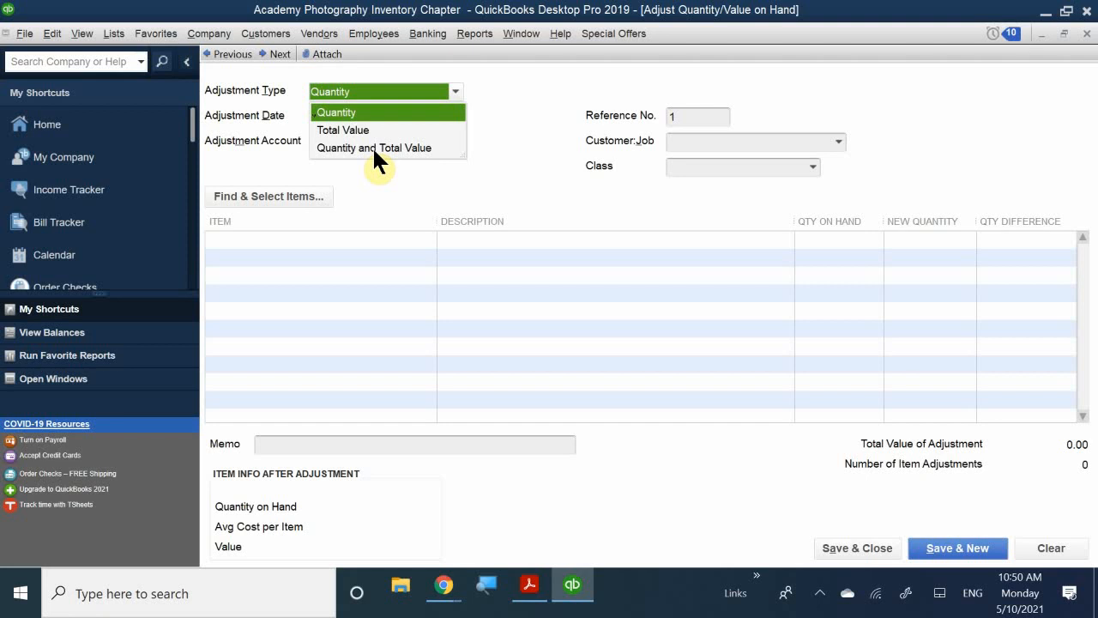
{"action": "left_click", "coordinate": [344, 113]}
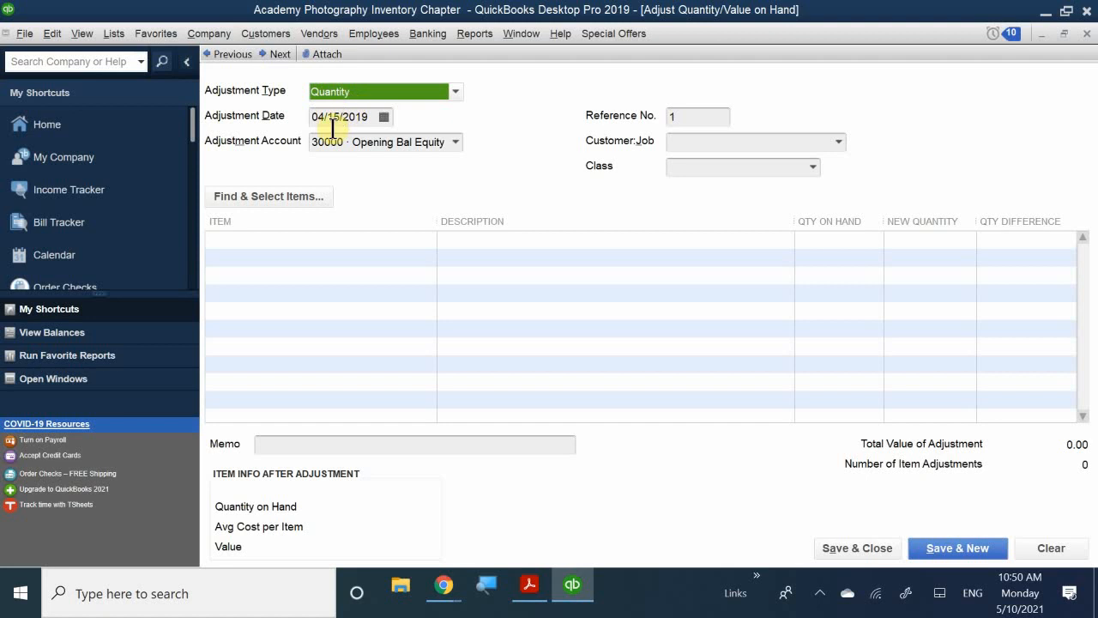
{"action": "left_click", "coordinate": [384, 116]}
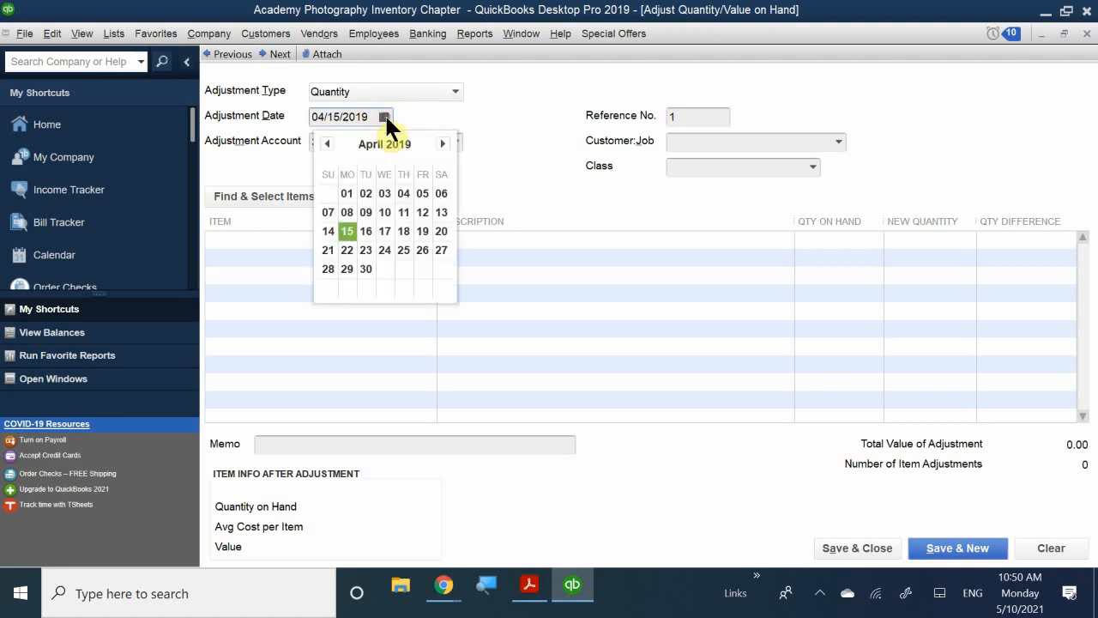
{"action": "left_click", "coordinate": [362, 267]}
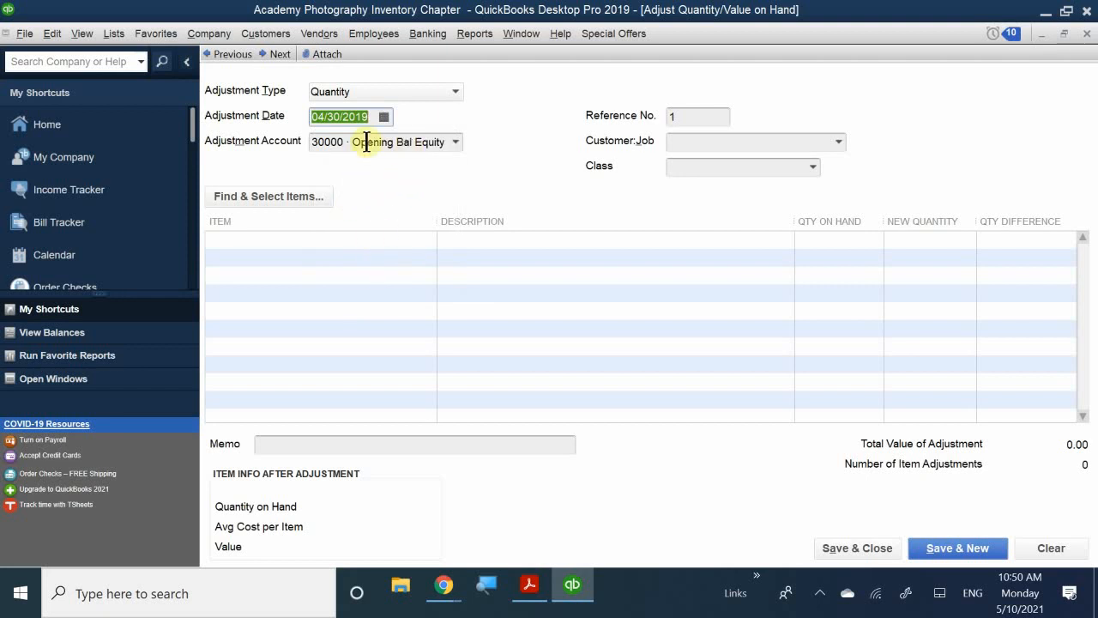
Set the adjustment account to 54000 · Inventory Variance, and accept the income or expense account warning with its future display turned off
{"action": "left_click", "coordinate": [437, 142]}
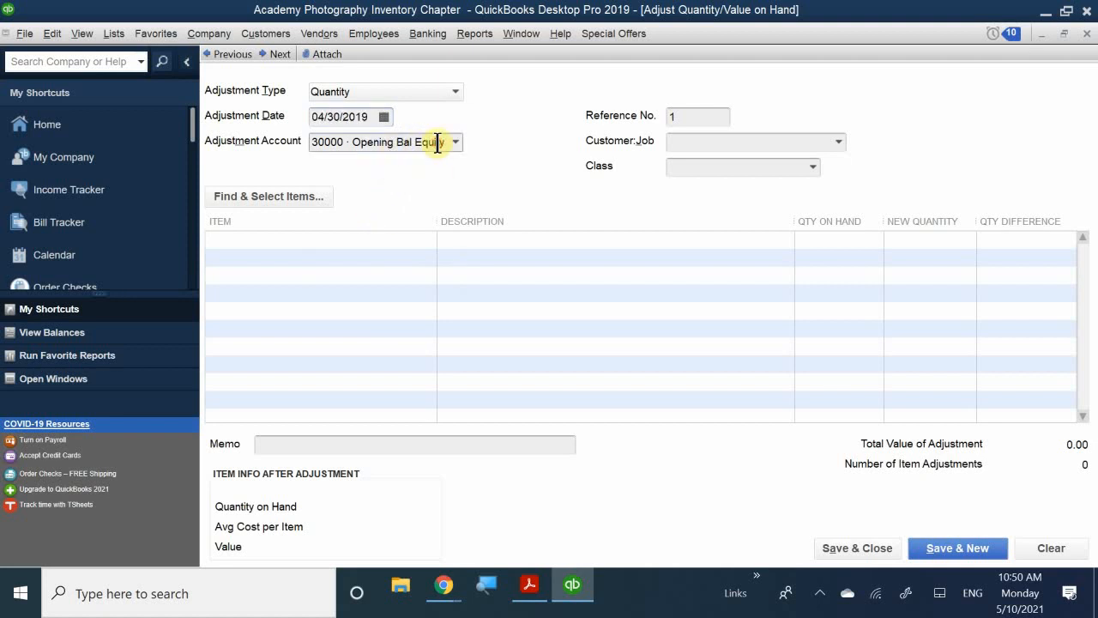
{"action": "left_click", "coordinate": [452, 141]}
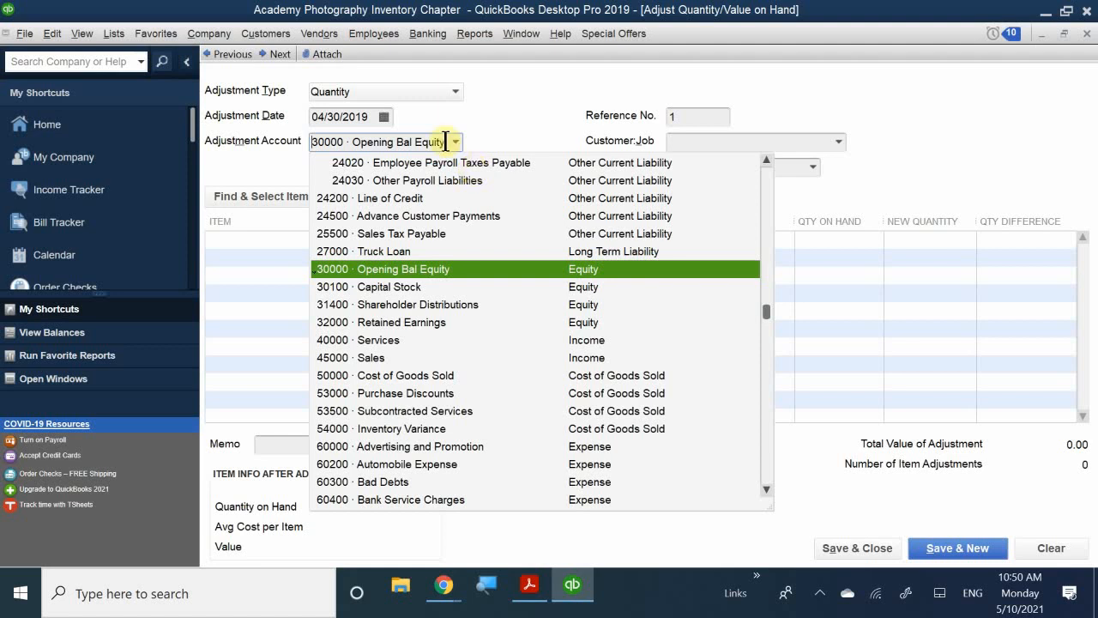
{"action": "left_click_drag", "start_coordinate": [453, 141], "coordinate": [246, 144]}
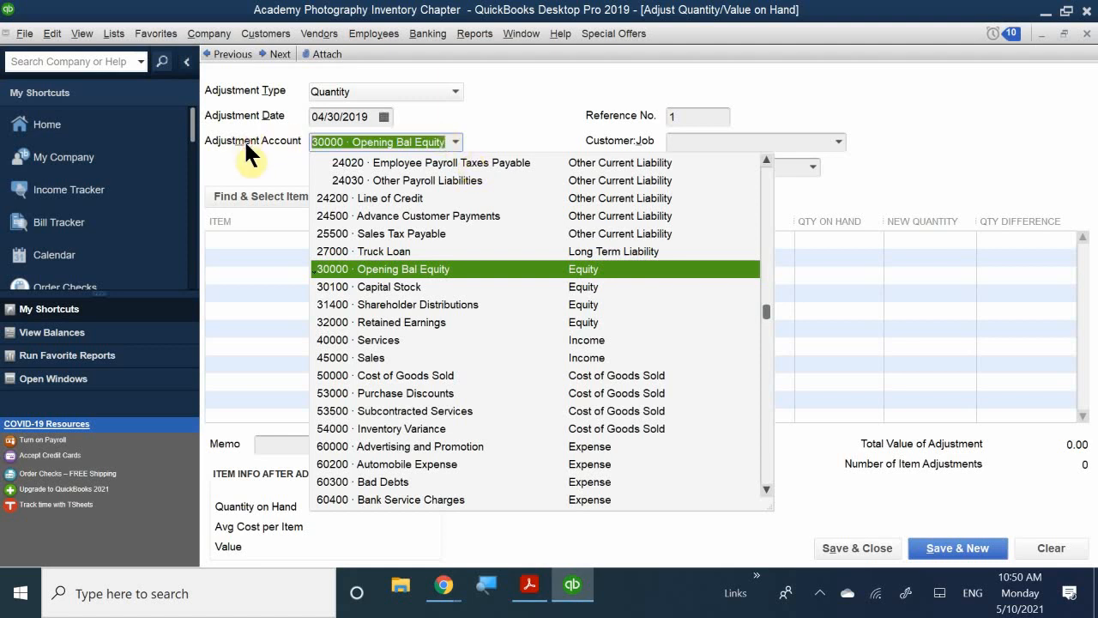
{"action": "key", "text": "BackSpace"}
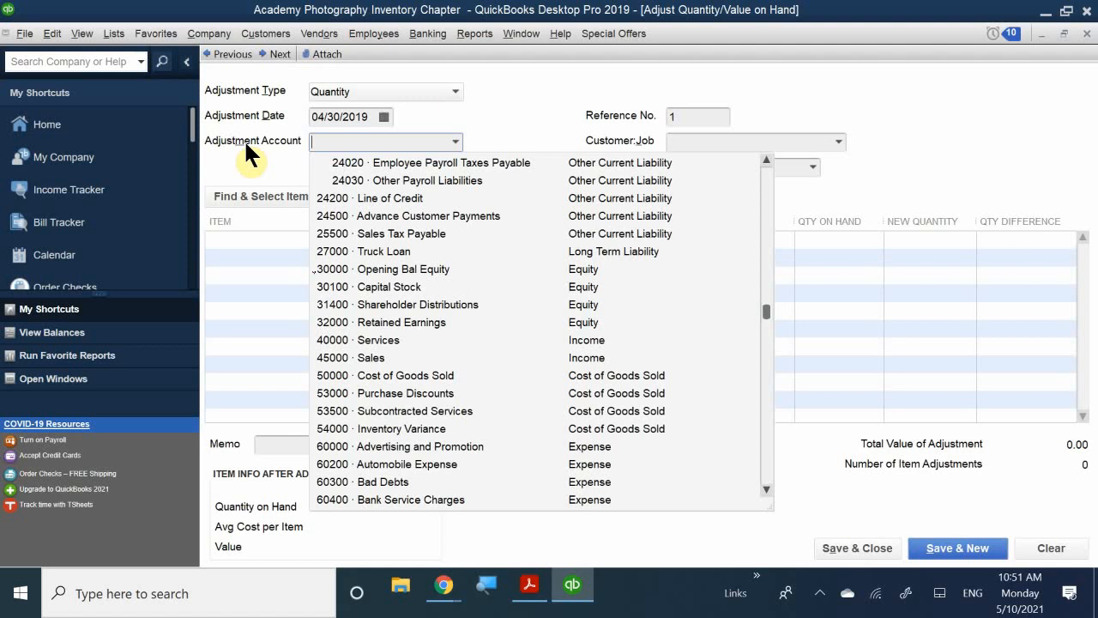
{"action": "type", "text": "va"}
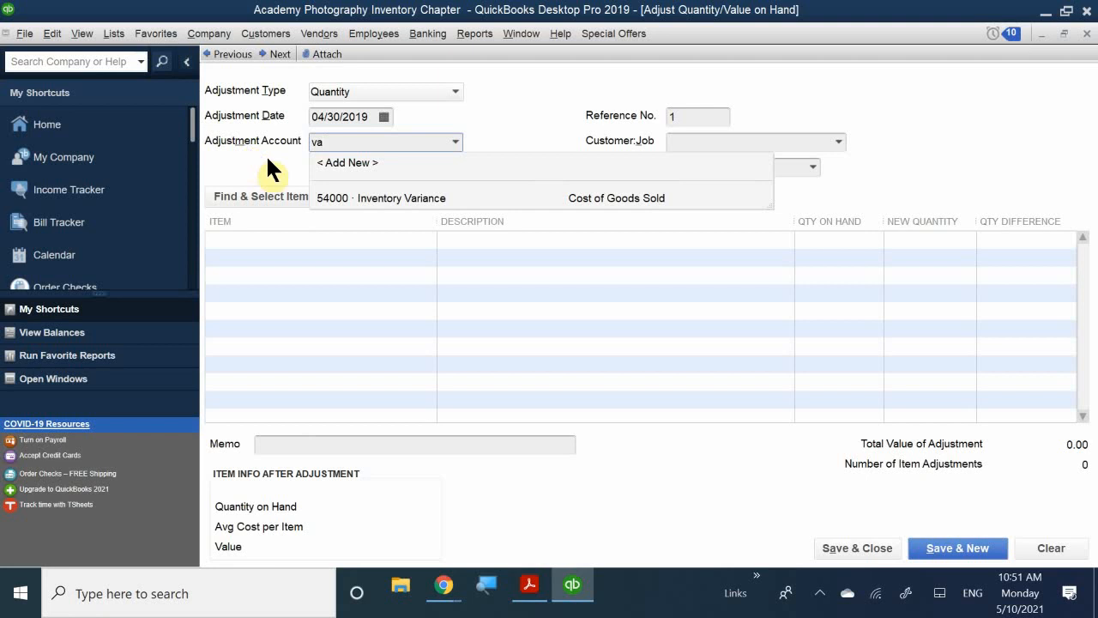
{"action": "left_click", "coordinate": [436, 198]}
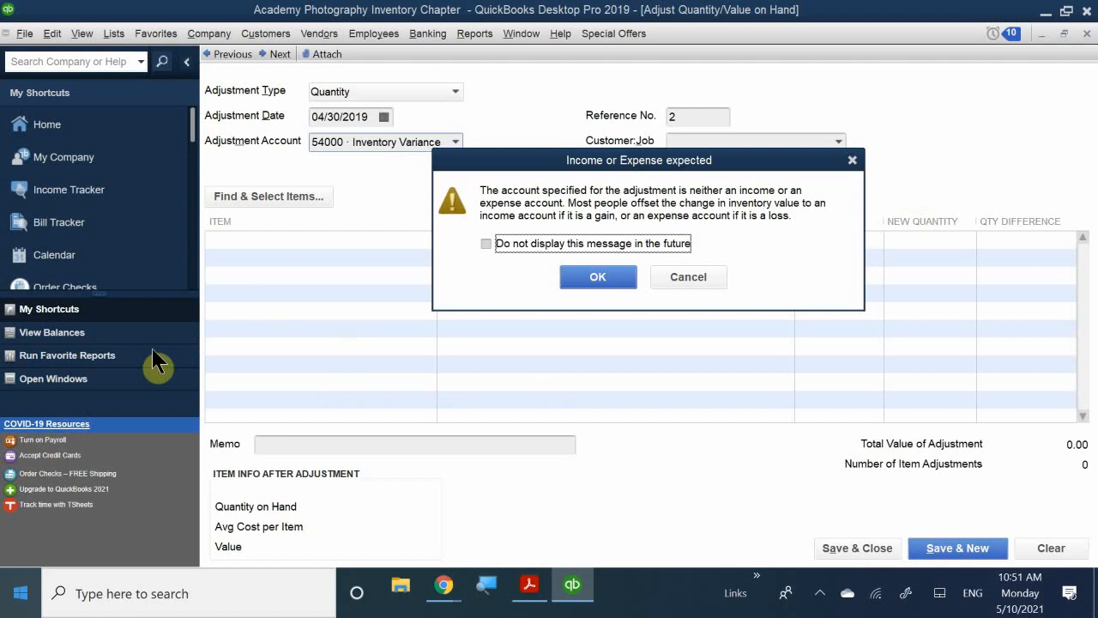
{"action": "left_click", "coordinate": [526, 243]}
{"action": "left_click", "coordinate": [574, 276]}
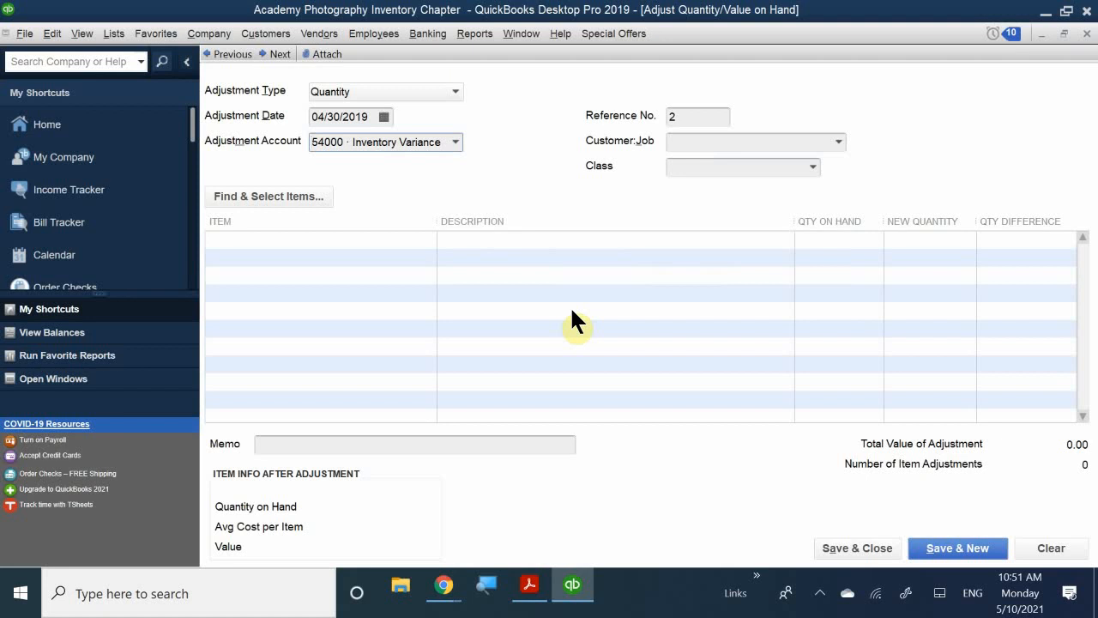
Change the inventory adjustment's reference number to INV-1
{"action": "double_click", "coordinate": [701, 116]}
{"action": "type", "text": "20"}
{"action": "key", "text": "BackSpace"}
{"action": "key", "text": "BackSpace"}
{"action": "type", "text": "INV"}
{"action": "left_click", "coordinate": [693, 167]}
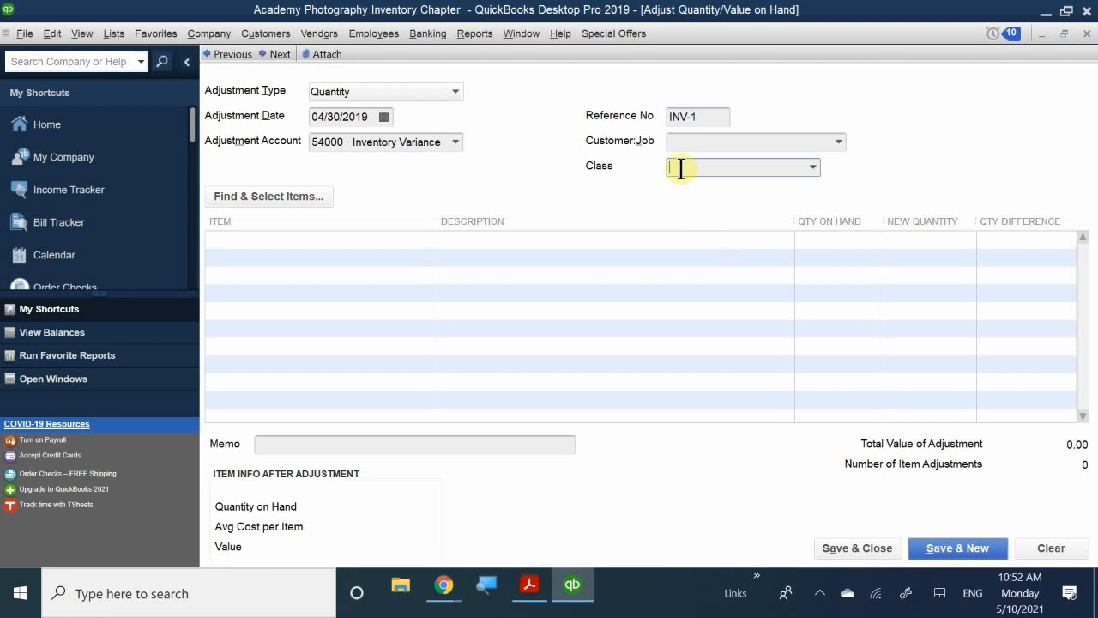
Add the item Frame 5x7 Metal to the adjustment with a new quantity of 38, and save and close the adjustment
{"action": "left_click", "coordinate": [257, 243]}
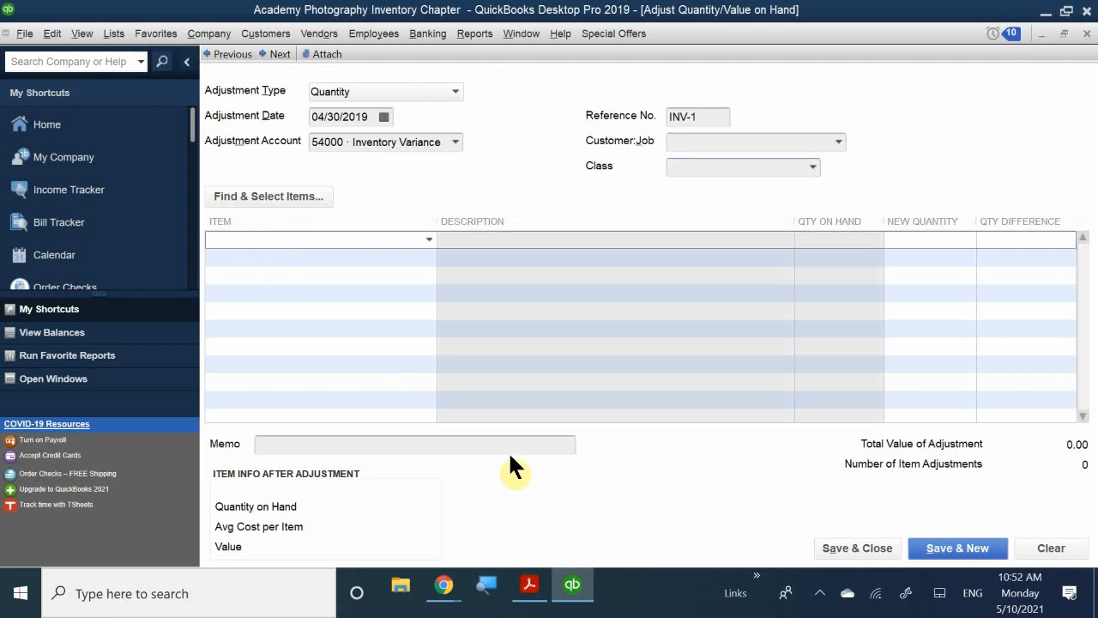
{"action": "type", "text": "metal"}
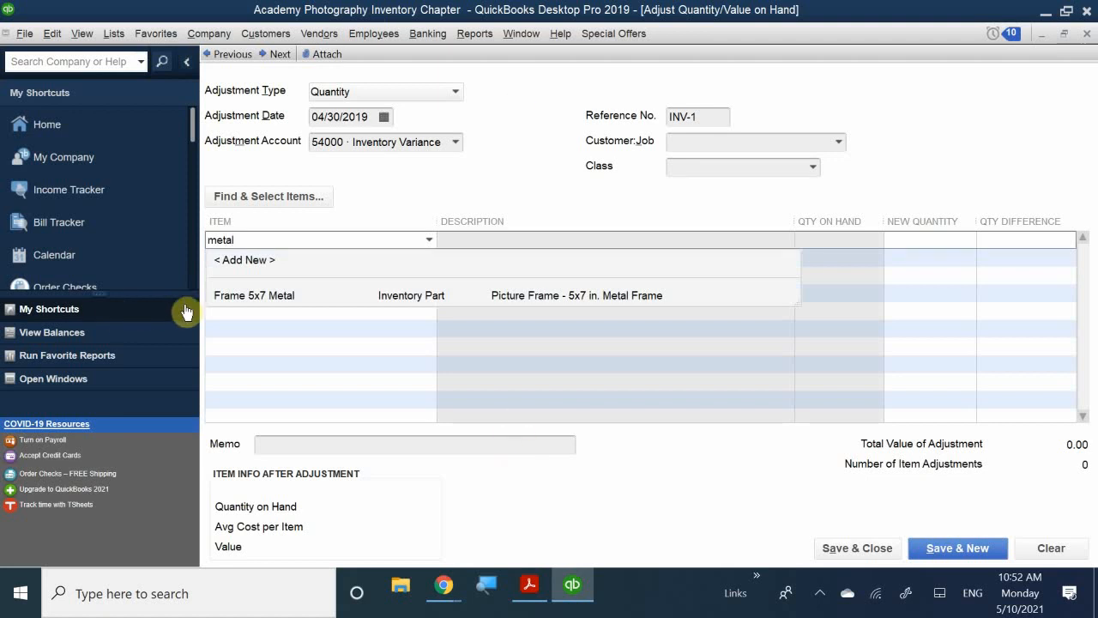
{"action": "left_click", "coordinate": [266, 295]}
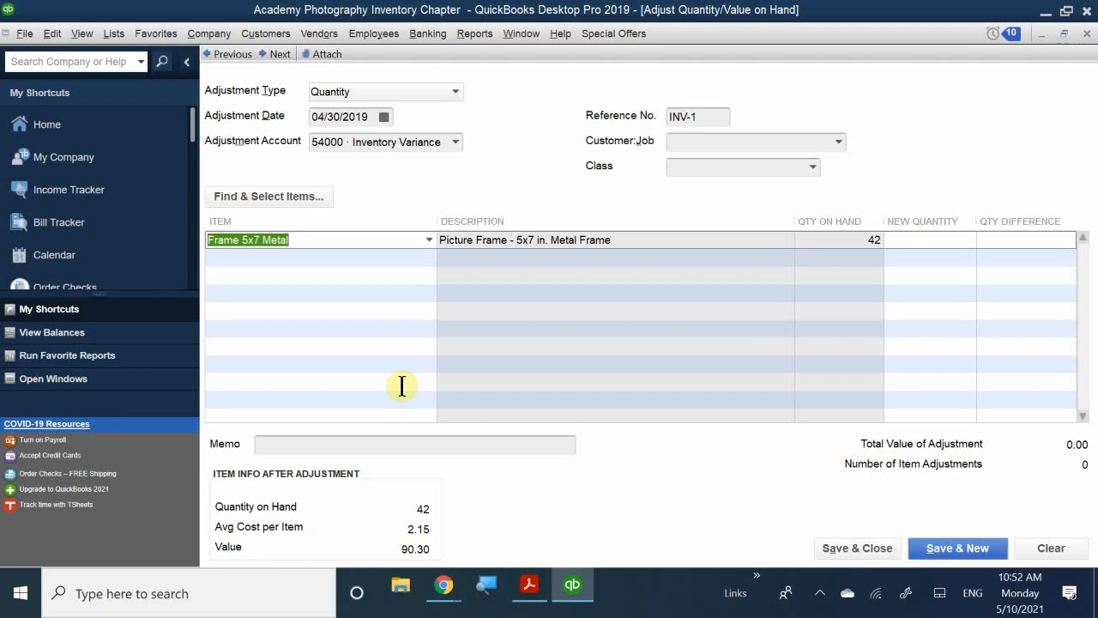
{"action": "left_click", "coordinate": [901, 237]}
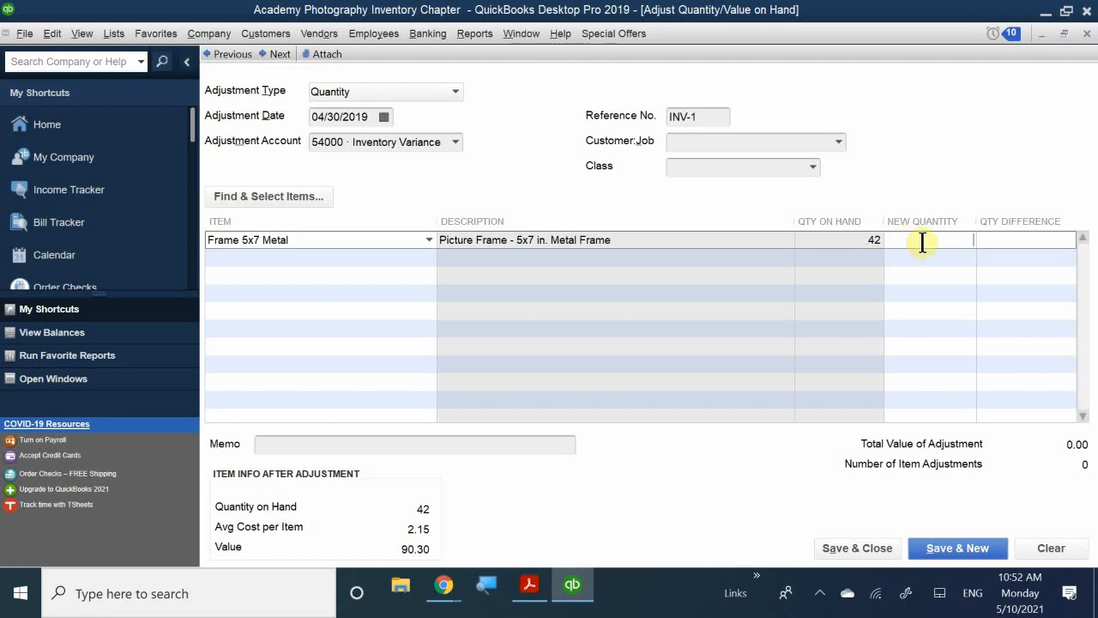
{"action": "type", "text": "38"}
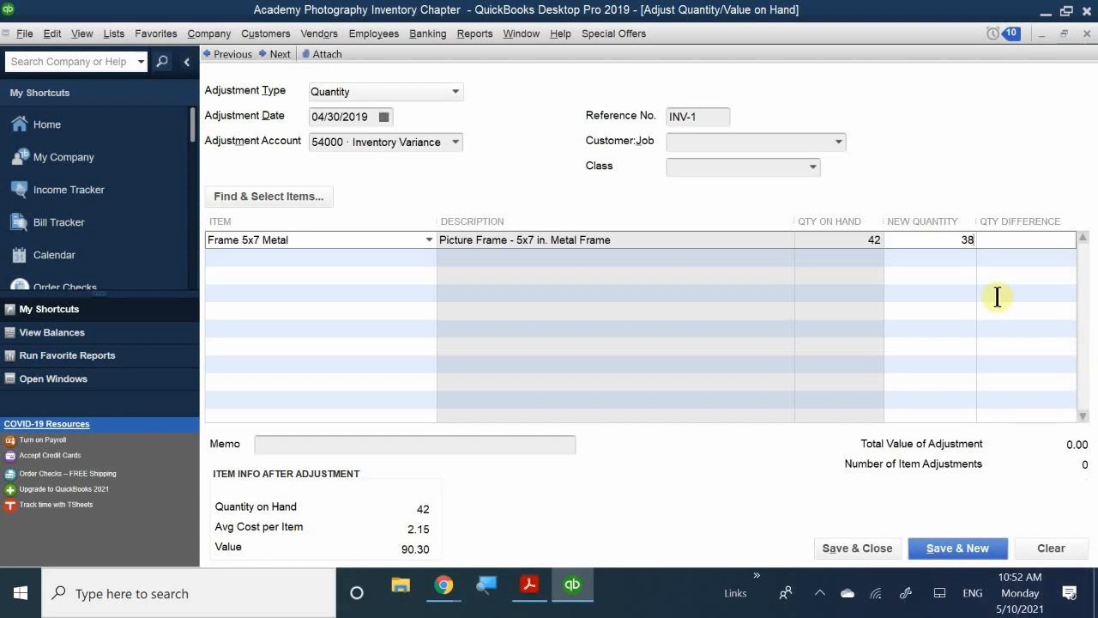
{"action": "left_click", "coordinate": [965, 309]}
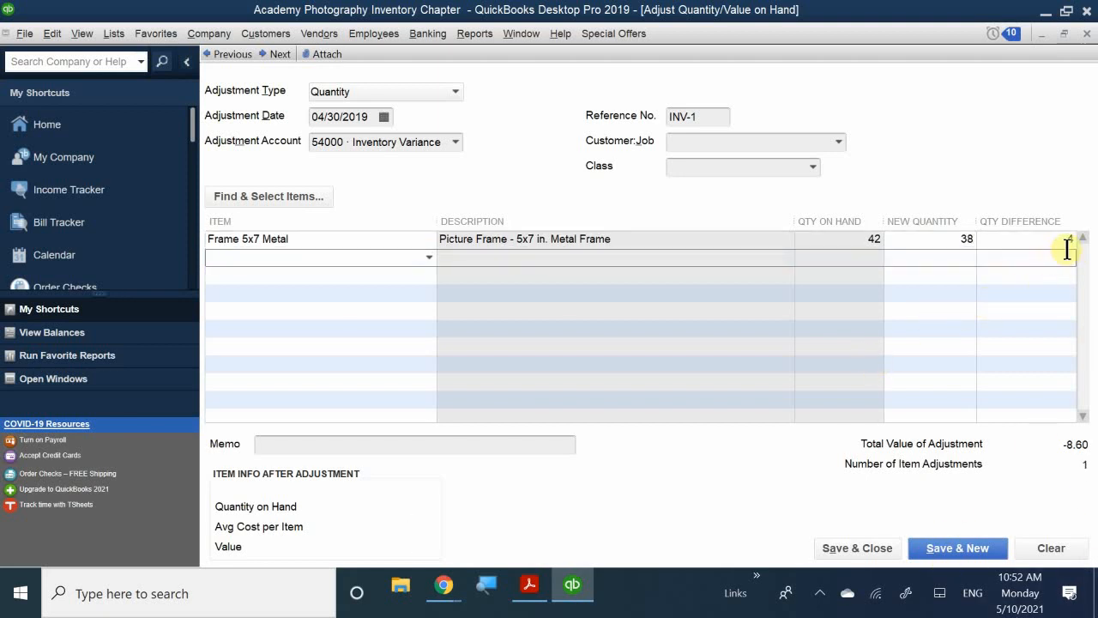
{"action": "left_click", "coordinate": [858, 548]}
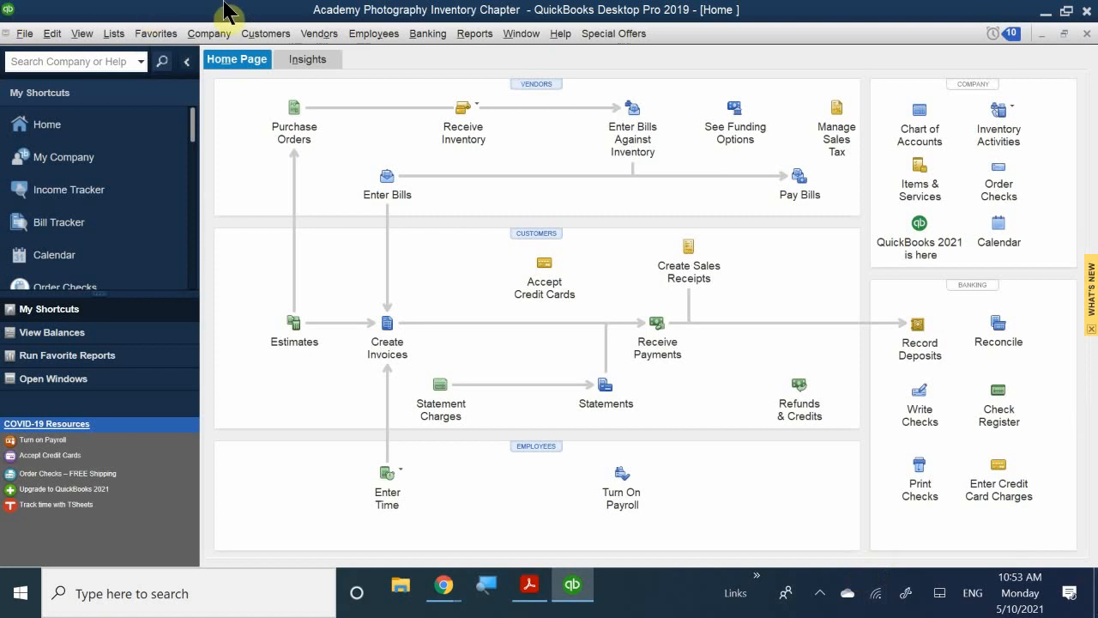
Check the on-hand quantities in the Inventory Stock Status by Item report, and close the report
{"action": "left_click", "coordinate": [473, 36]}
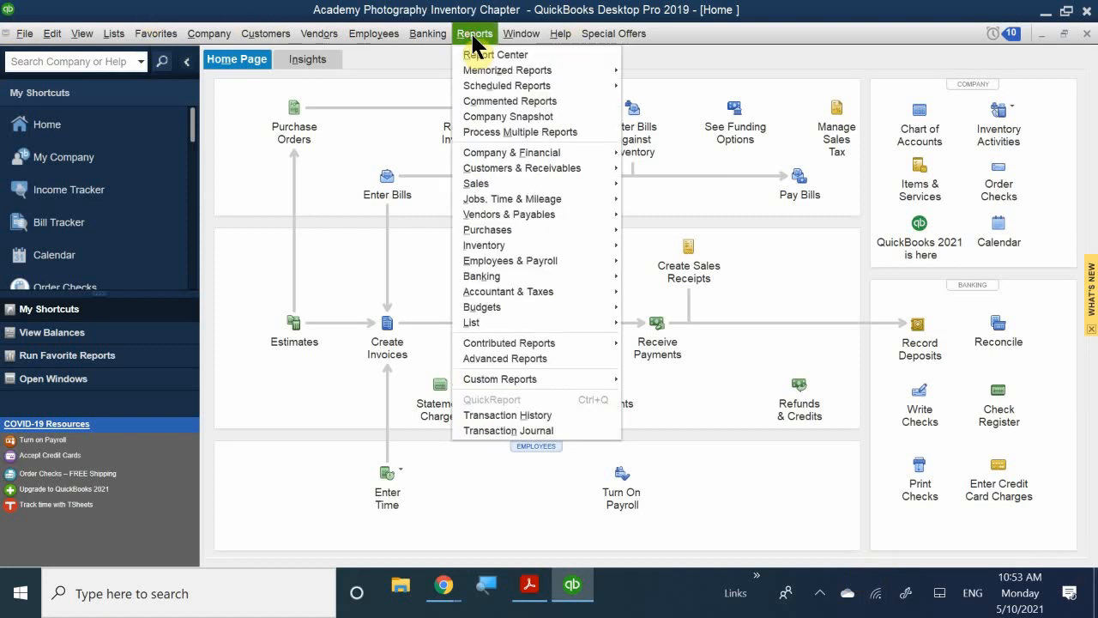
{"action": "mouse_move", "coordinate": [543, 248]}
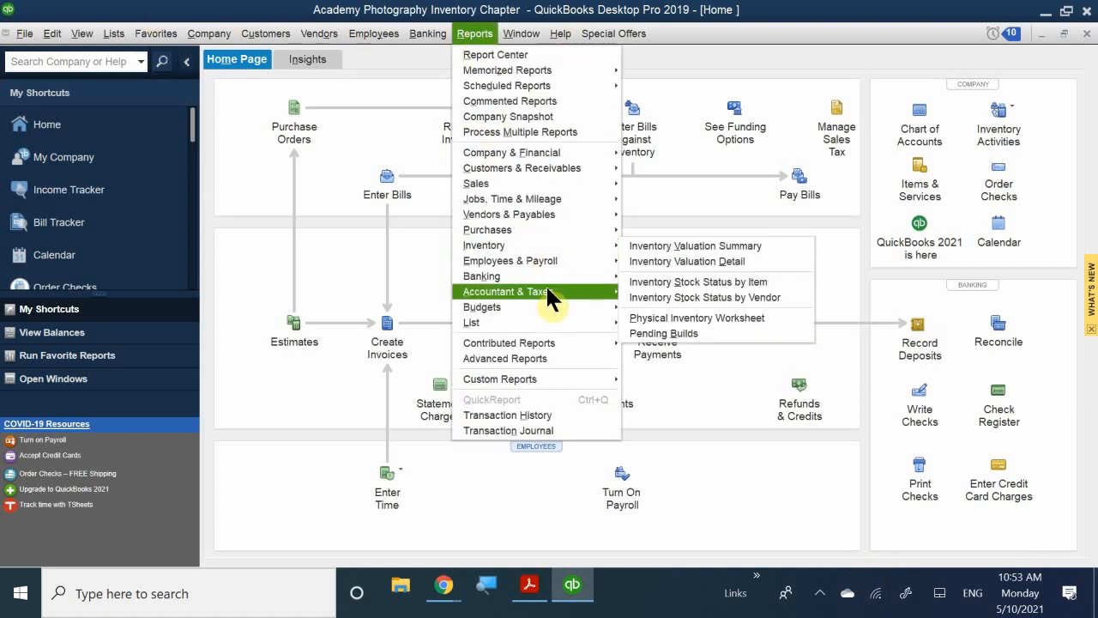
{"action": "mouse_move", "coordinate": [587, 247]}
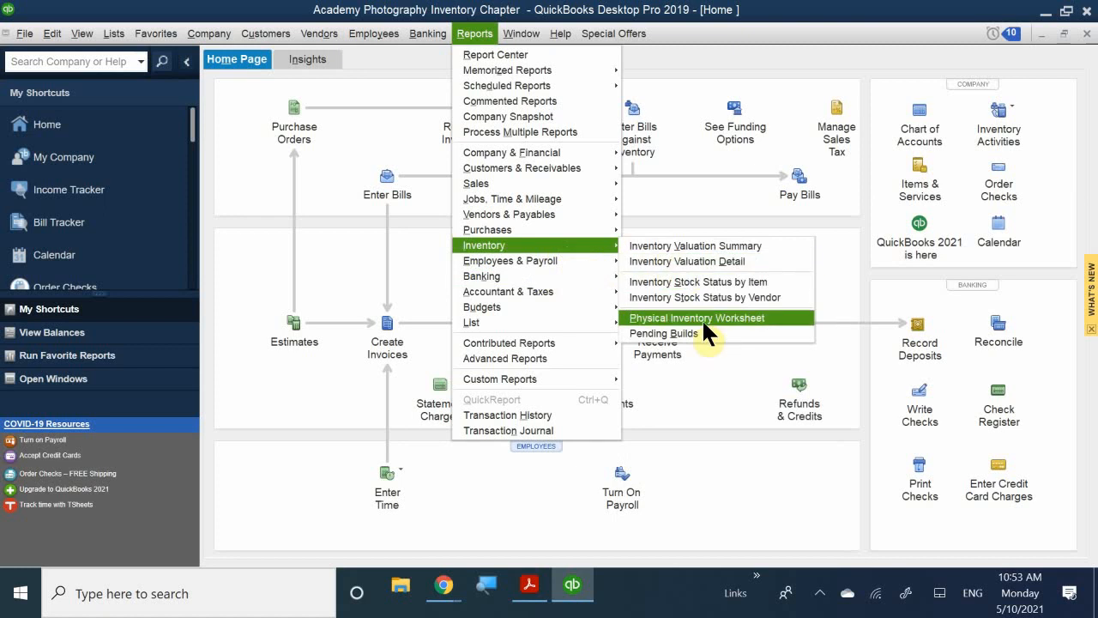
{"action": "left_click", "coordinate": [720, 282]}
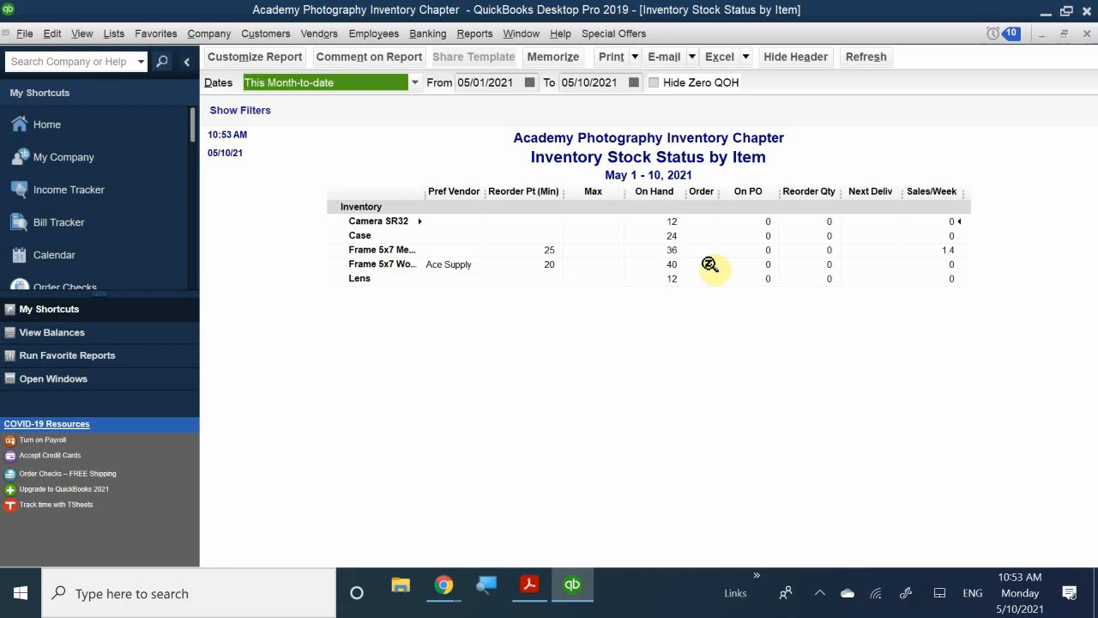
{"action": "left_click", "coordinate": [1086, 34]}
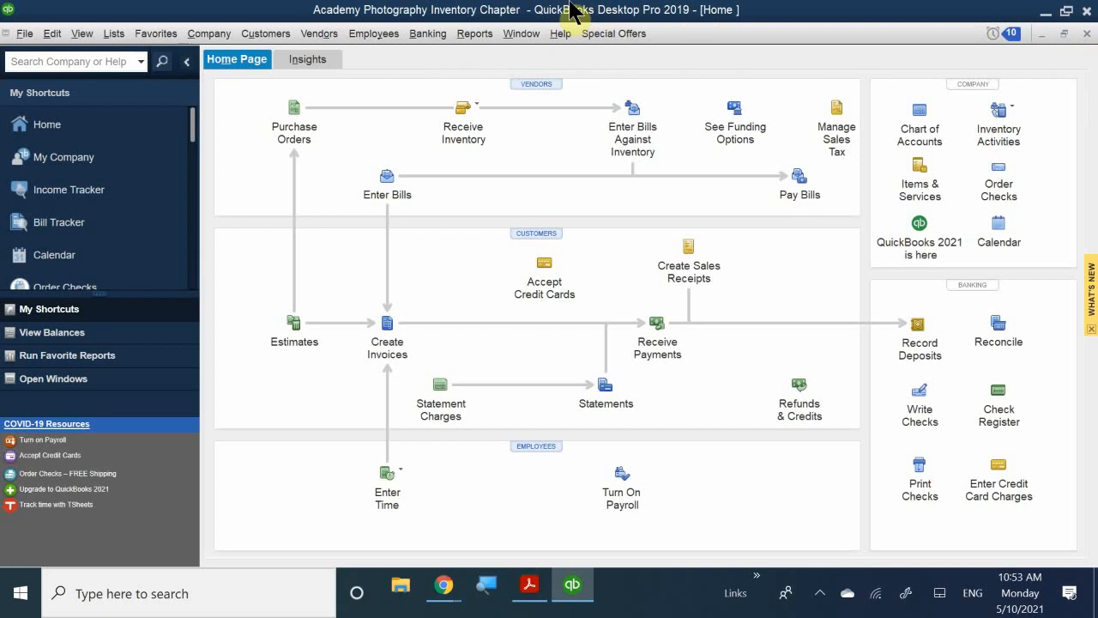
Open a new adjustment of inventory quantity or value on hand, and set its adjustment type to Total Value
{"action": "left_click", "coordinate": [1012, 100]}
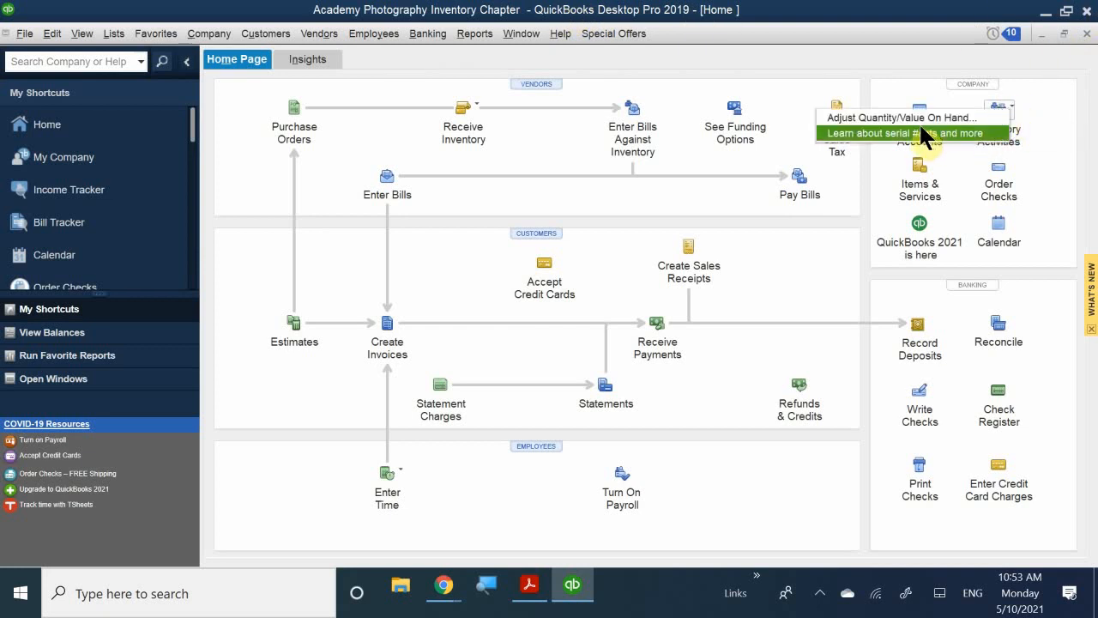
{"action": "left_click", "coordinate": [859, 117]}
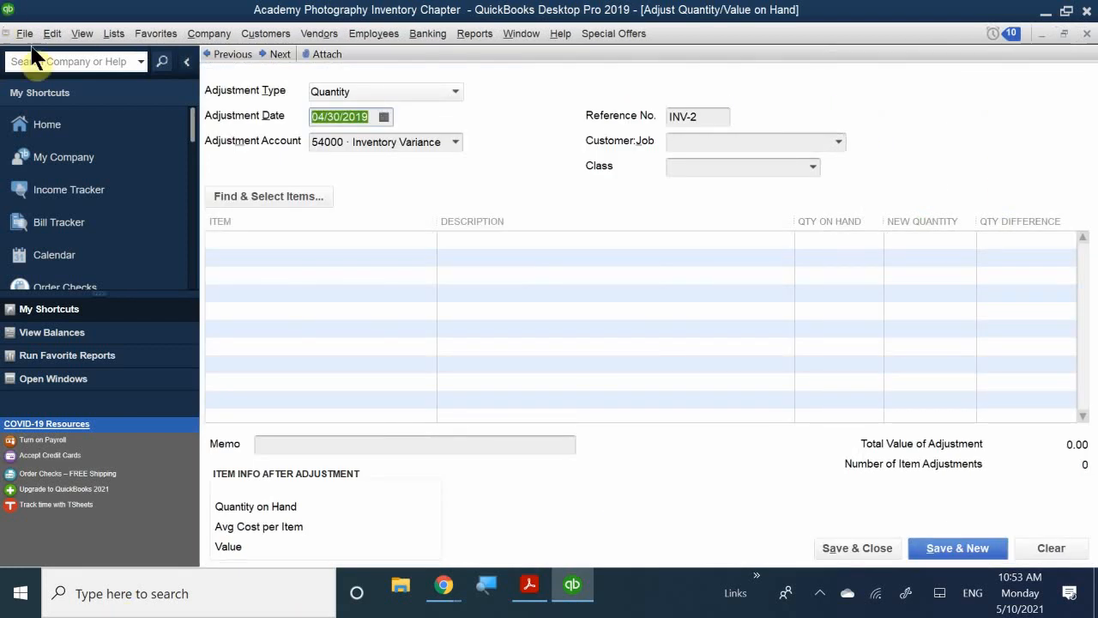
{"action": "left_click", "coordinate": [354, 91]}
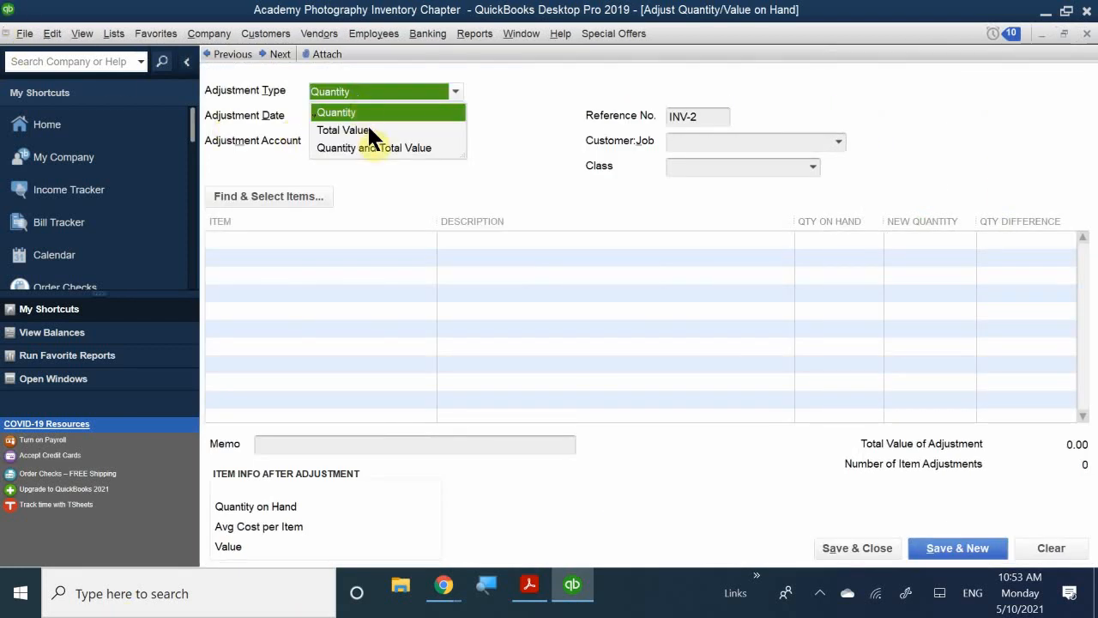
{"action": "left_click", "coordinate": [367, 126]}
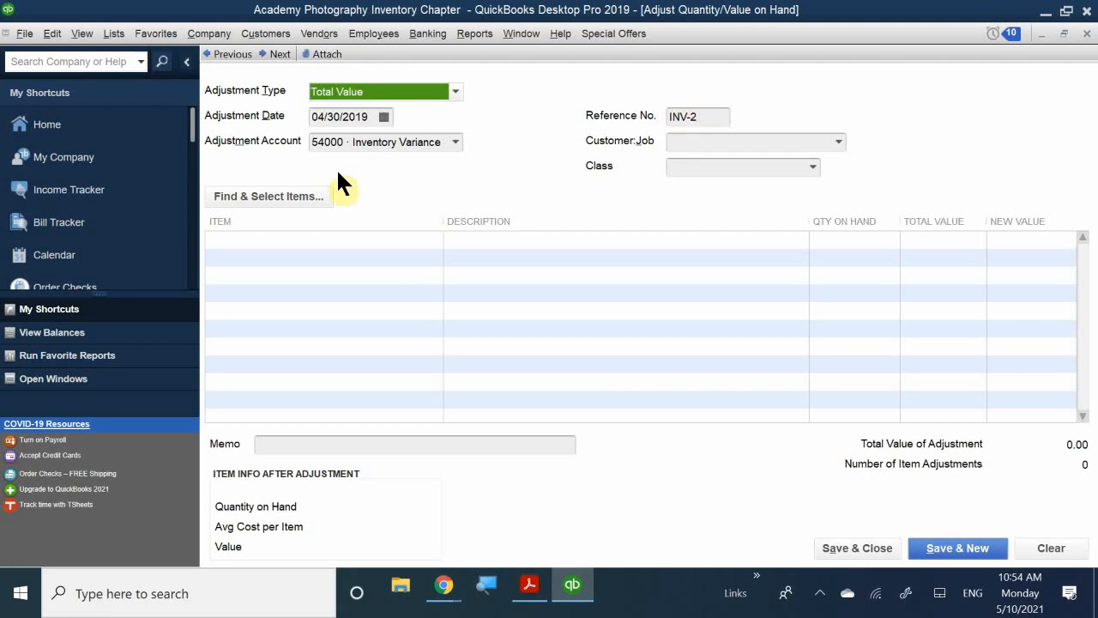
Add the item Frame 5x7 Wood to the adjustment with a new value of 180.00, and save and close the adjustment
{"action": "left_click", "coordinate": [271, 237]}
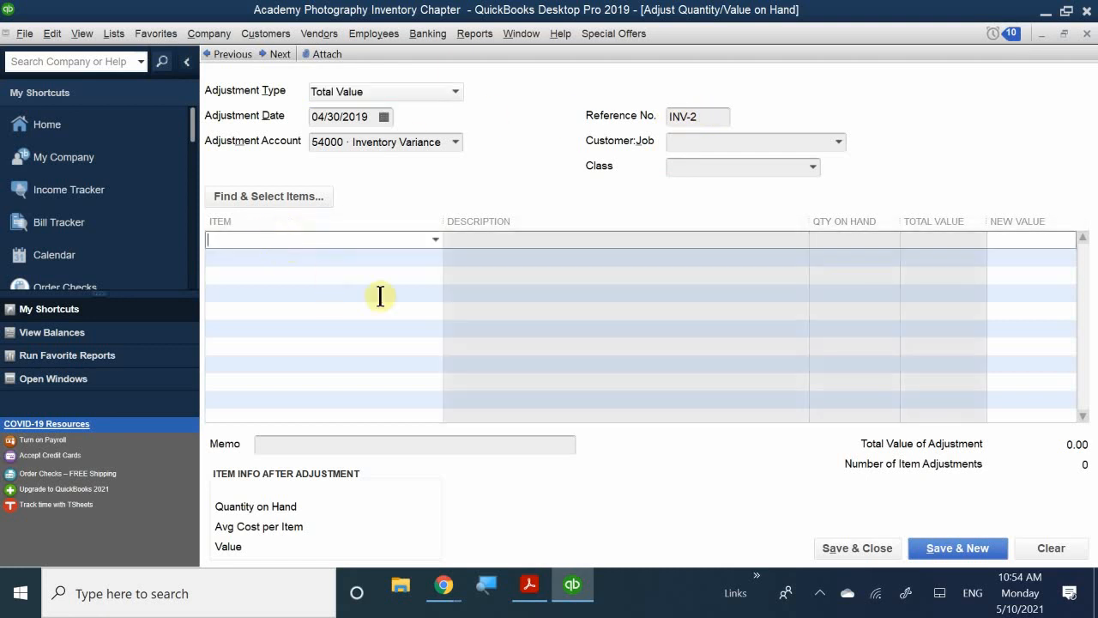
{"action": "type", "text": "wood"}
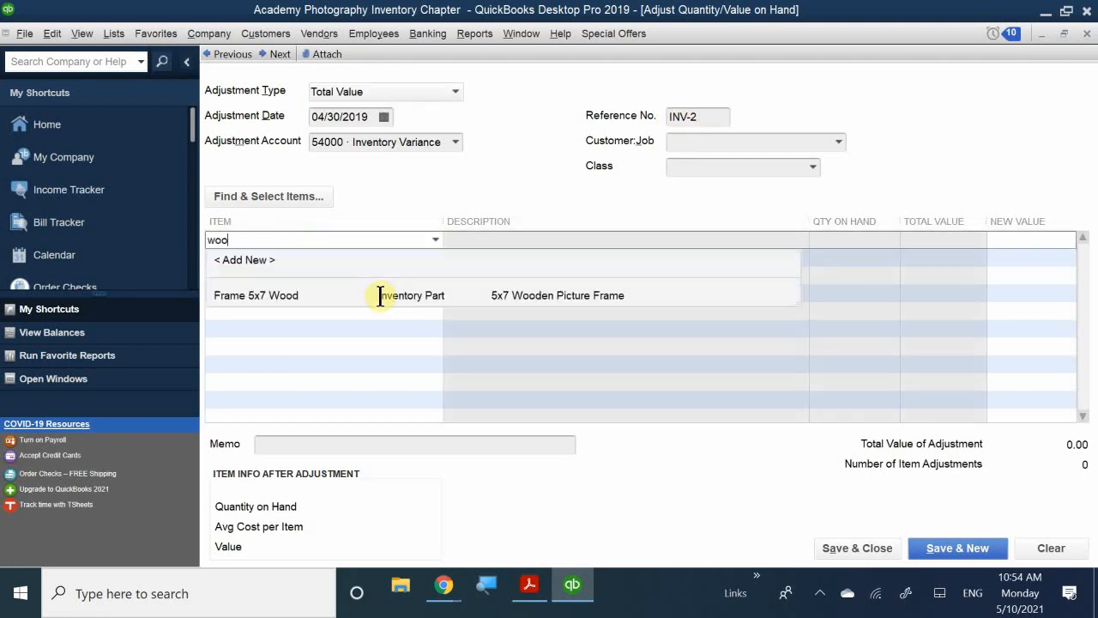
{"action": "left_click", "coordinate": [322, 293]}
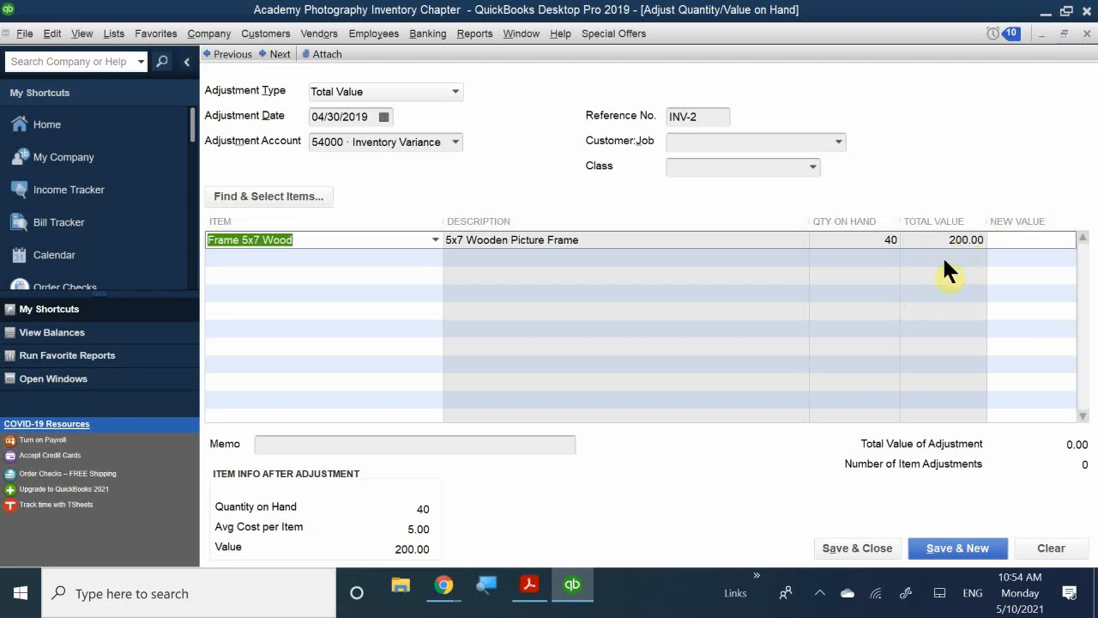
{"action": "left_click", "coordinate": [1015, 239]}
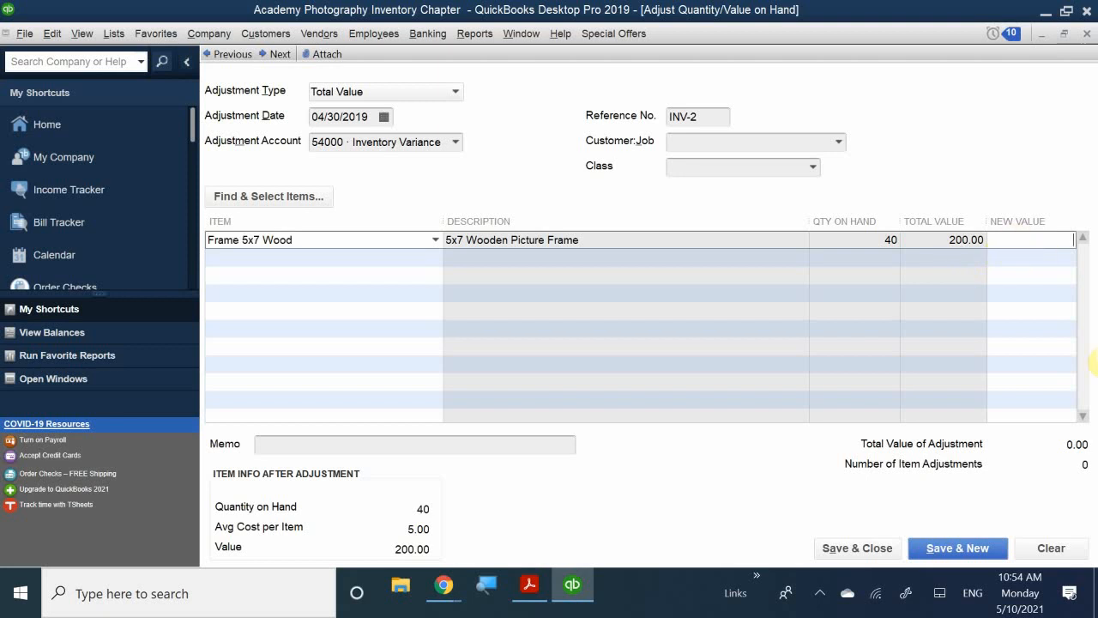
{"action": "type", "text": "180.00"}
{"action": "left_click", "coordinate": [1022, 364]}
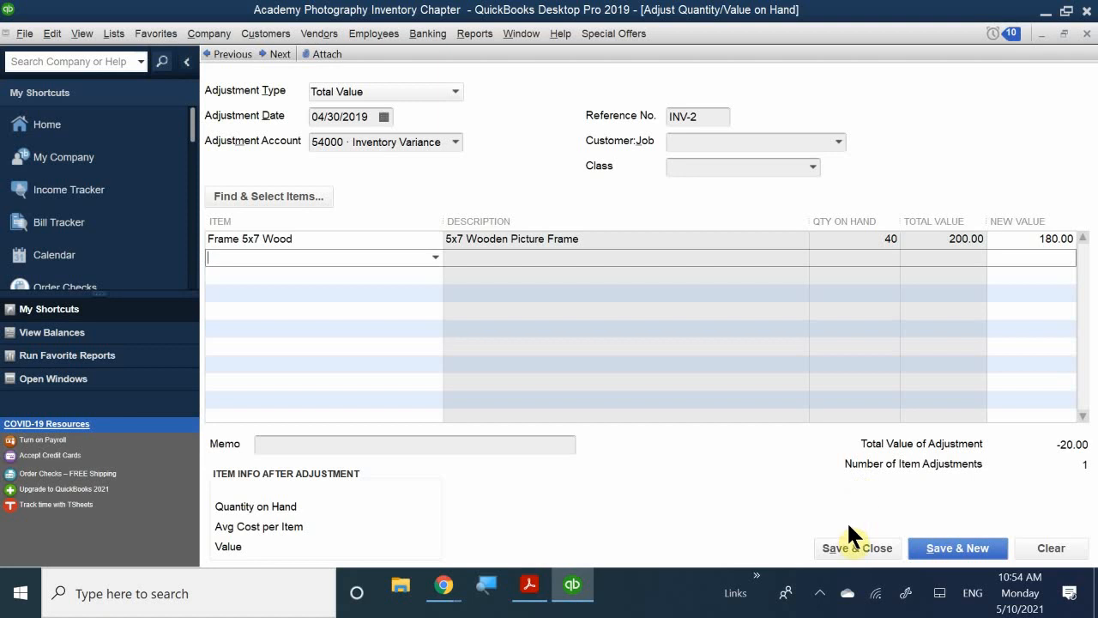
{"action": "left_click", "coordinate": [841, 547]}
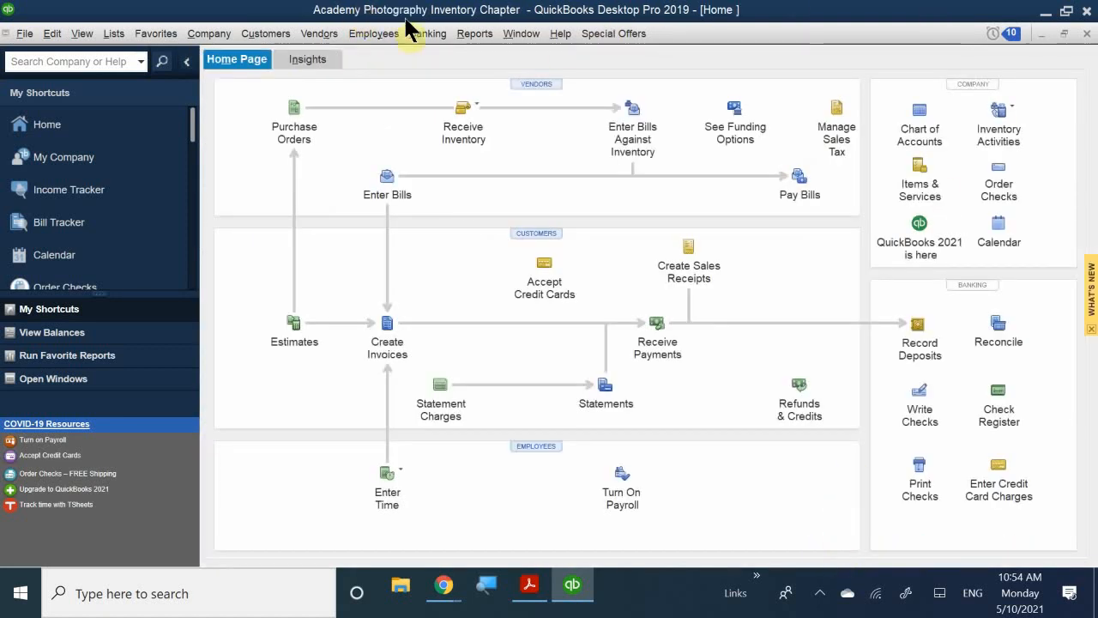
Review the Inventory Valuation Detail report, and close it to return to the Home page
{"action": "left_click", "coordinate": [485, 32]}
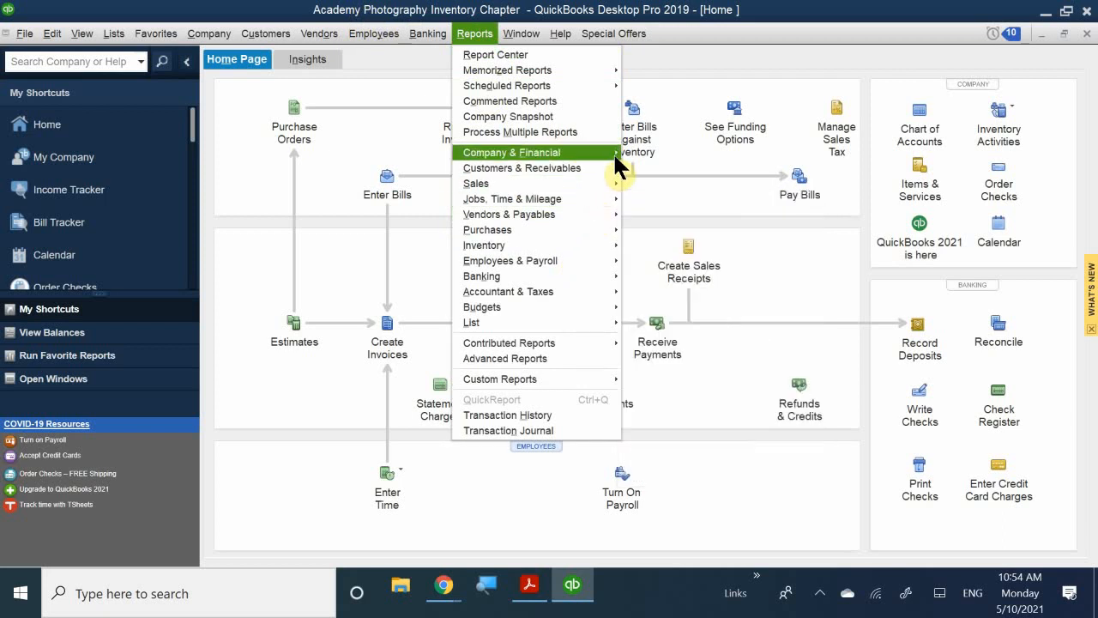
{"action": "mouse_move", "coordinate": [612, 153]}
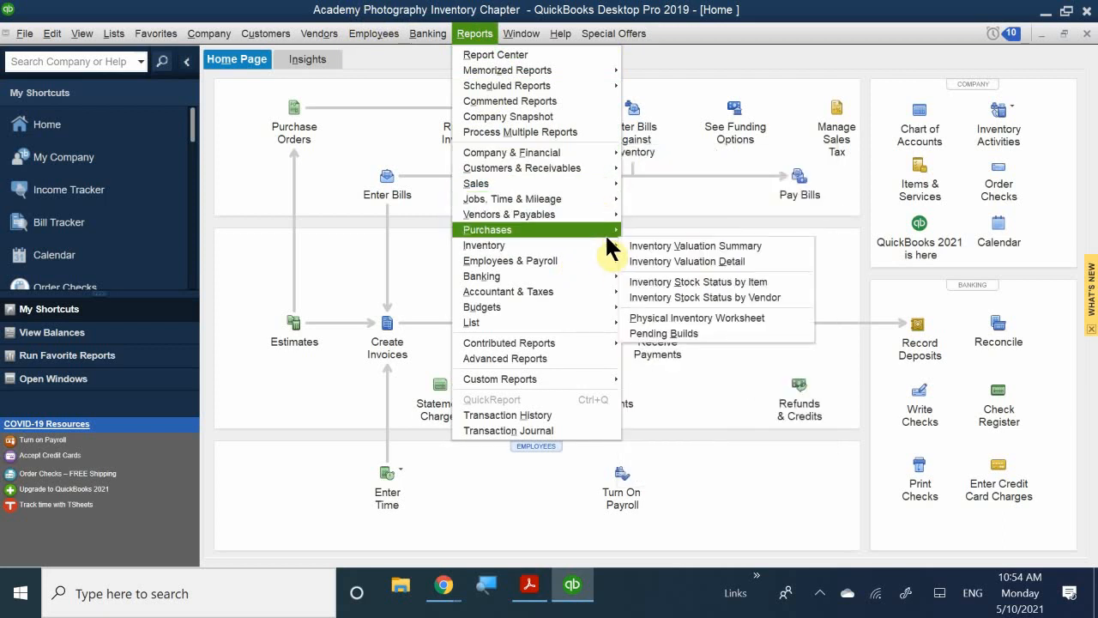
{"action": "mouse_move", "coordinate": [611, 244]}
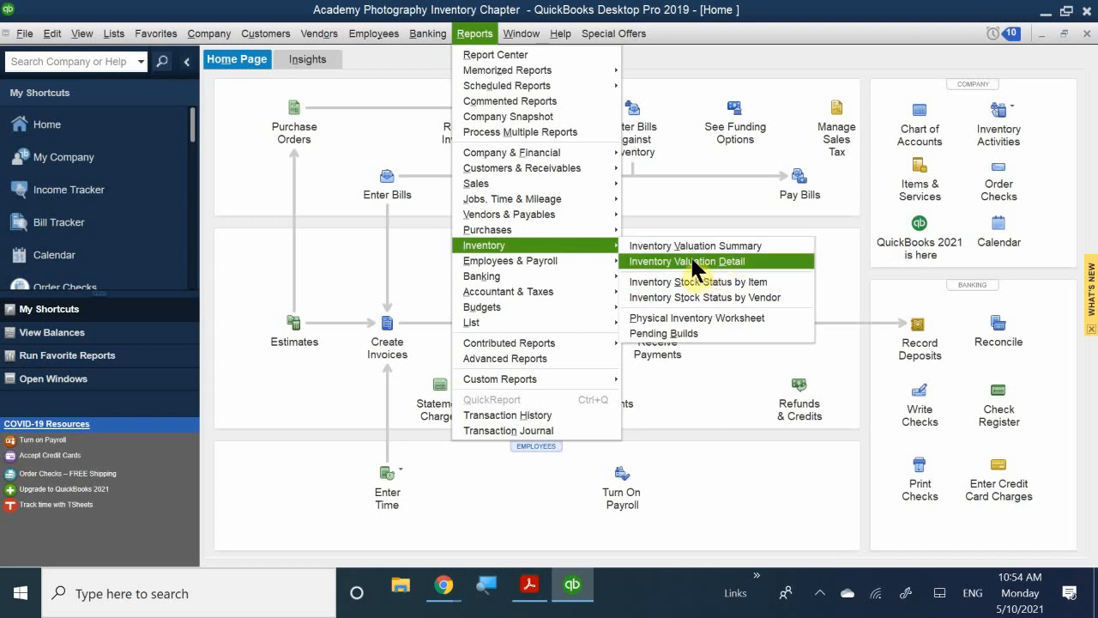
{"action": "left_click", "coordinate": [691, 262]}
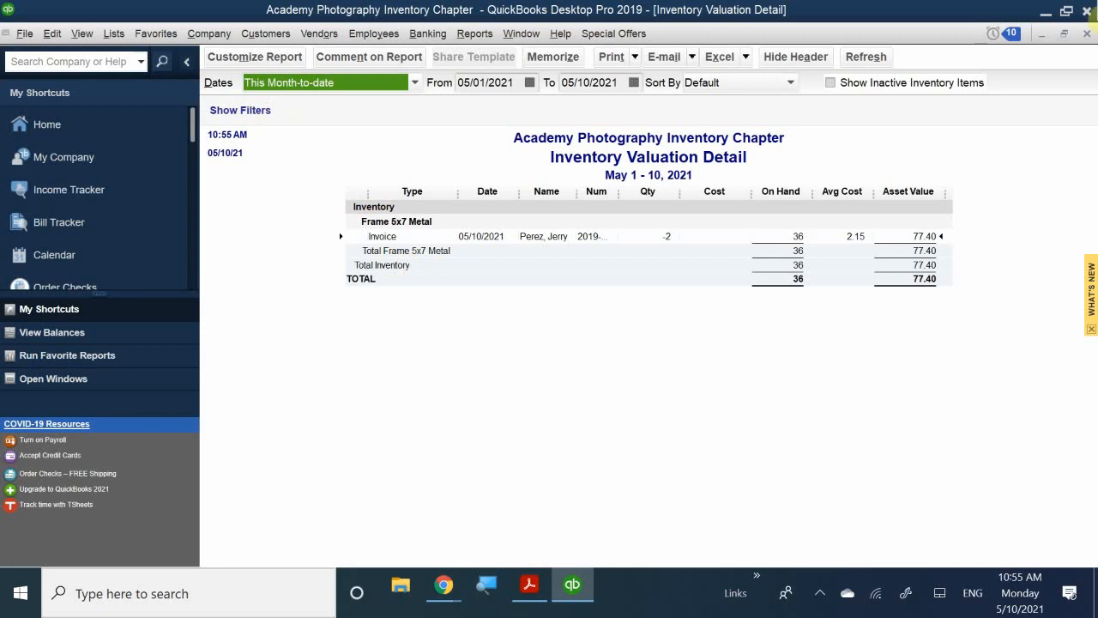
{"action": "left_click", "coordinate": [1082, 35]}
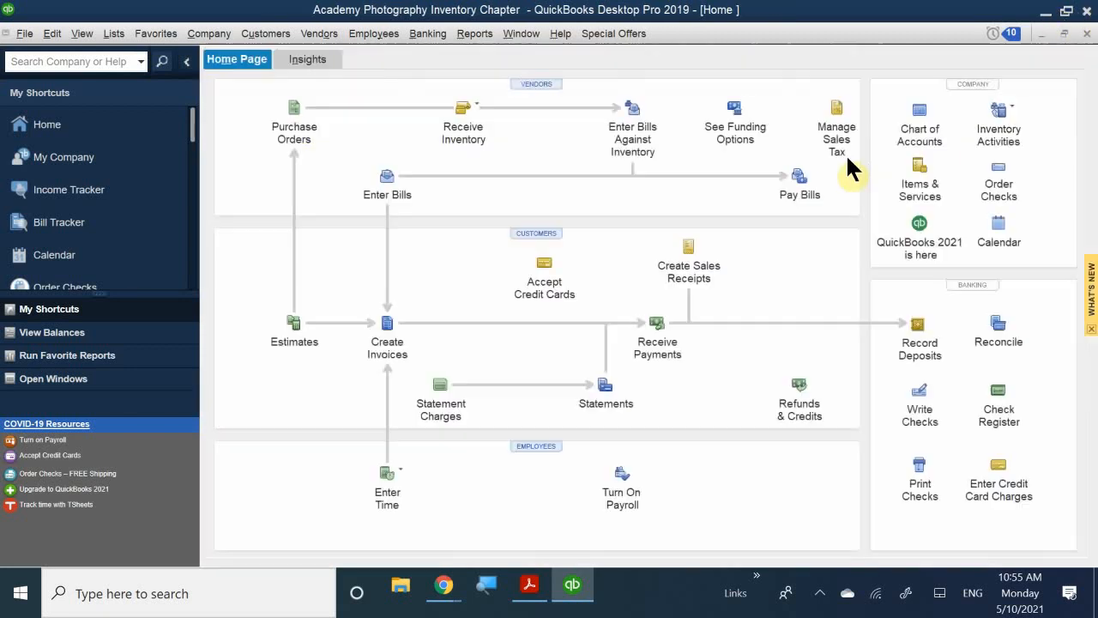
Review the Inventory Valuation Summary report, and close it to return to the Home page
{"action": "left_click", "coordinate": [525, 33]}
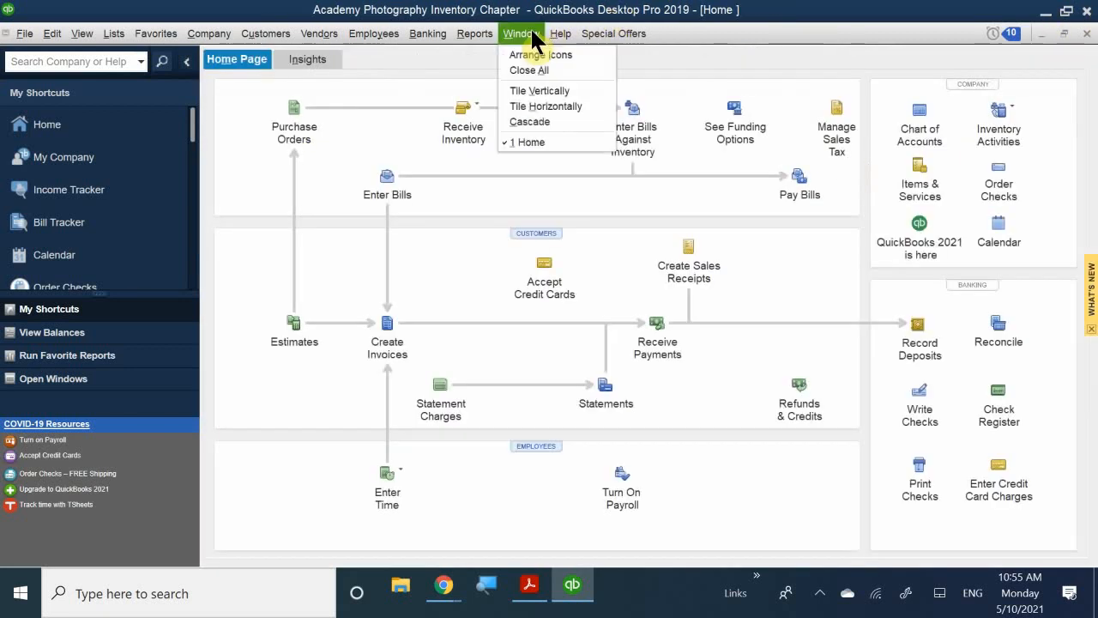
{"action": "mouse_move", "coordinate": [474, 34]}
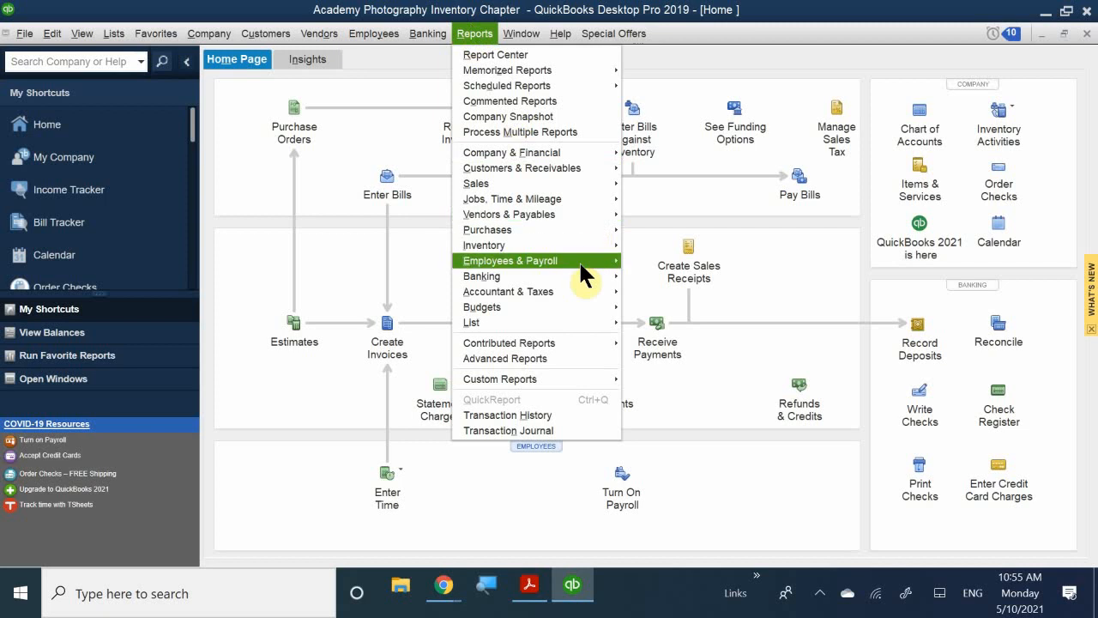
{"action": "mouse_move", "coordinate": [576, 277]}
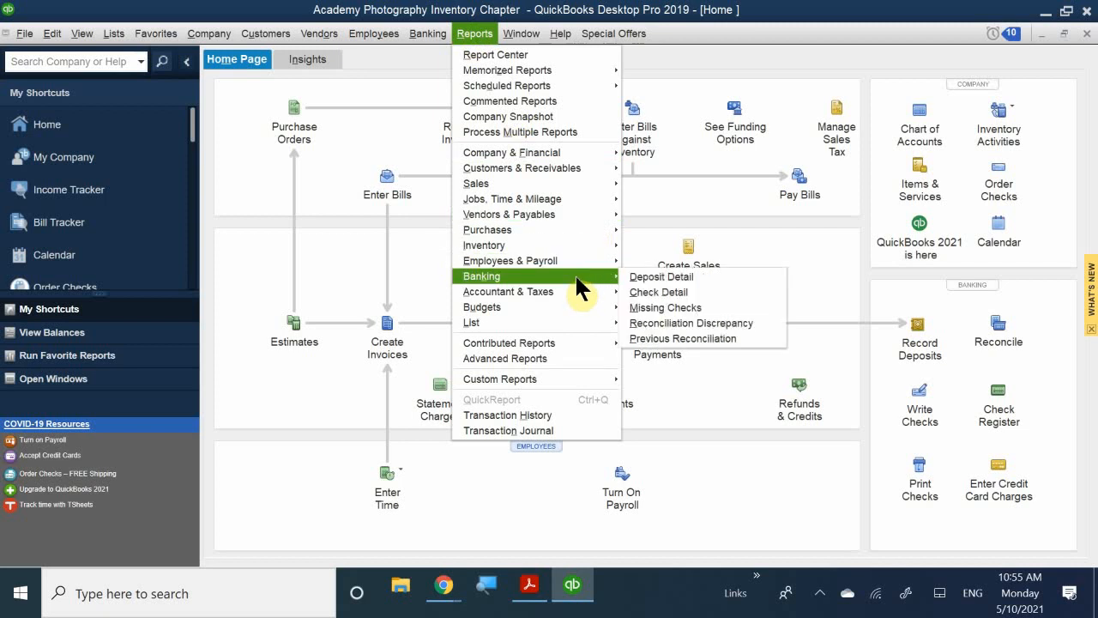
{"action": "mouse_move", "coordinate": [589, 243]}
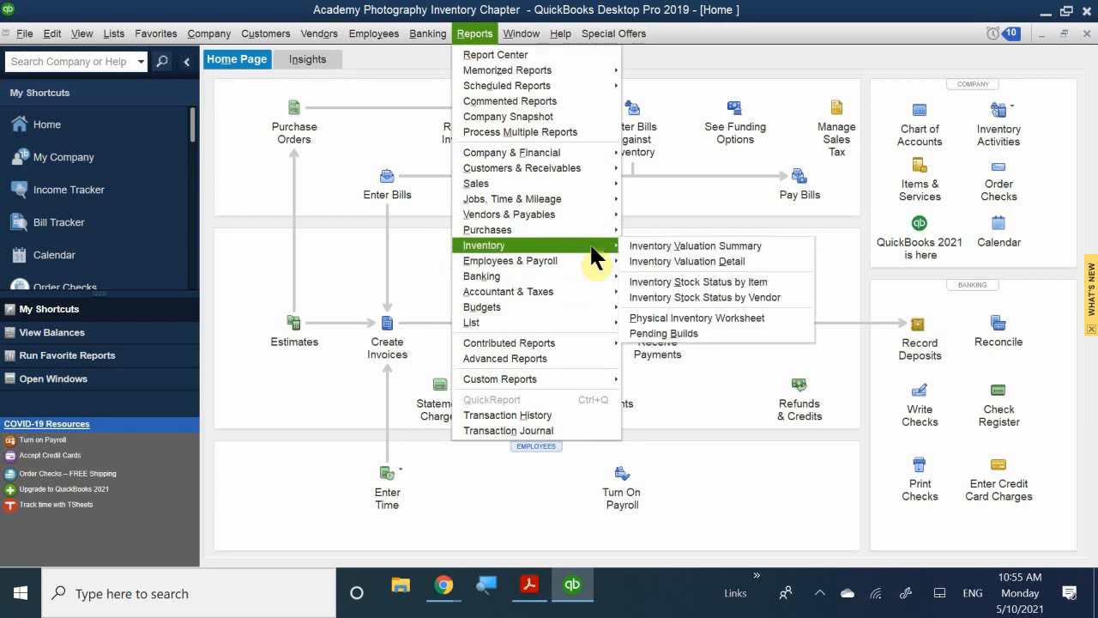
{"action": "left_click", "coordinate": [702, 244]}
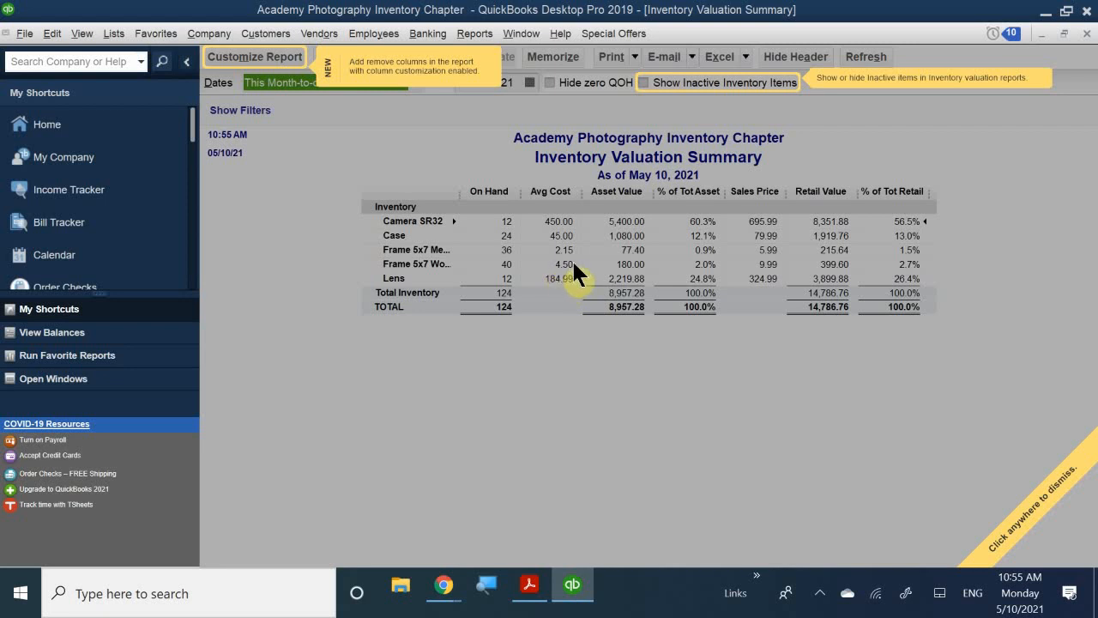
{"action": "left_click", "coordinate": [577, 382]}
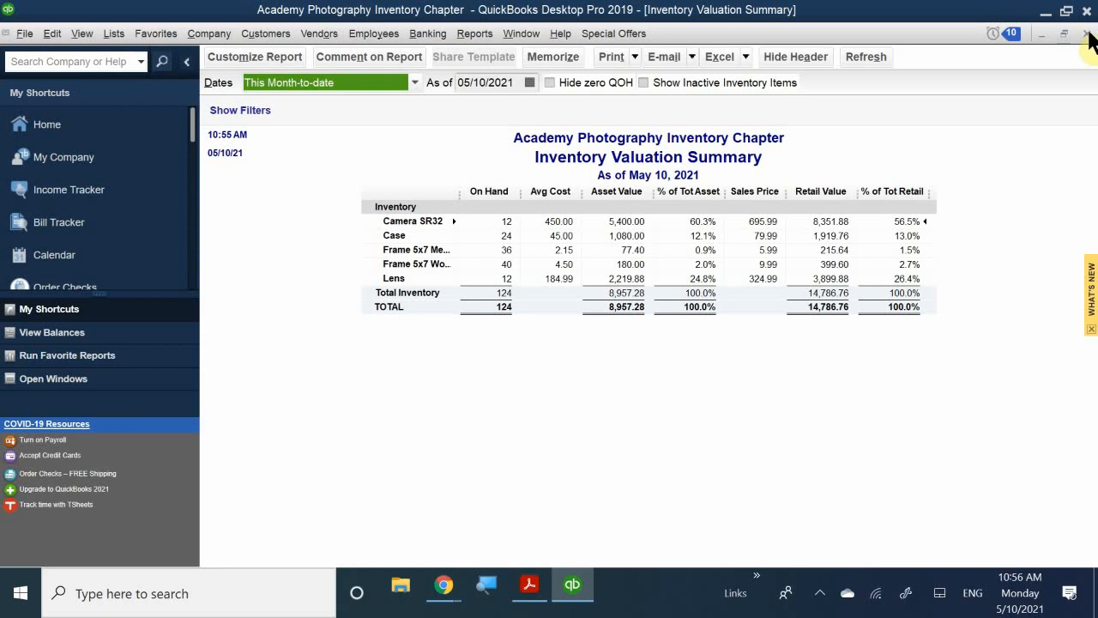
{"action": "left_click", "coordinate": [1088, 34]}
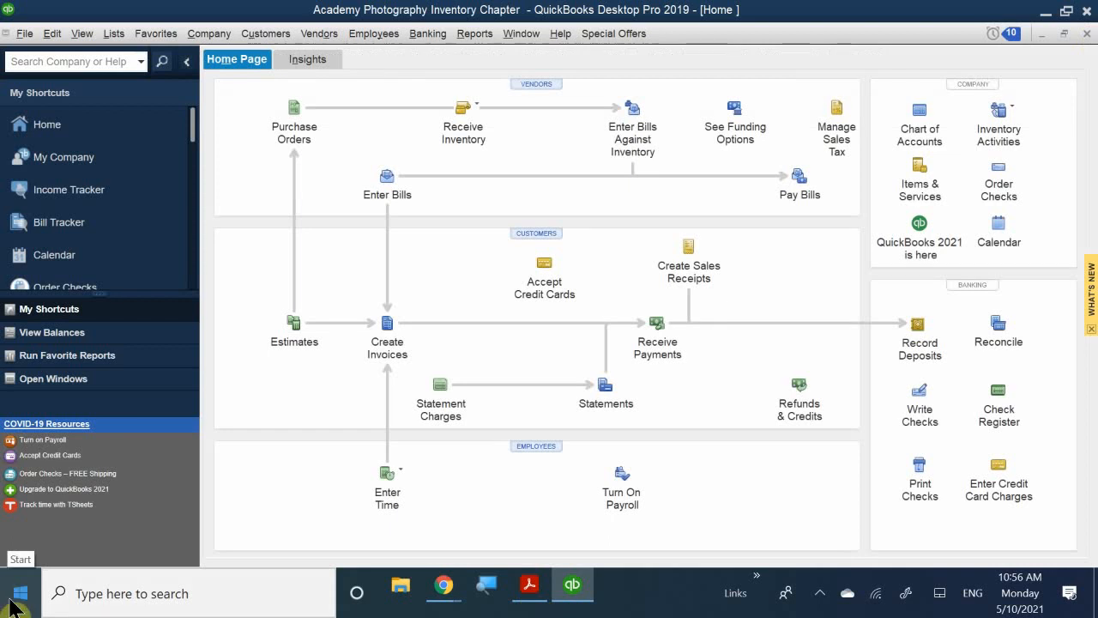
Switch to QB CH 8.pdf in Acrobat Reader and read the instructions for setting up group items
{"action": "left_click", "coordinate": [529, 587]}
{"action": "scroll", "coordinate": [455, 412], "scroll_direction": "down", "scroll_amount": 20}
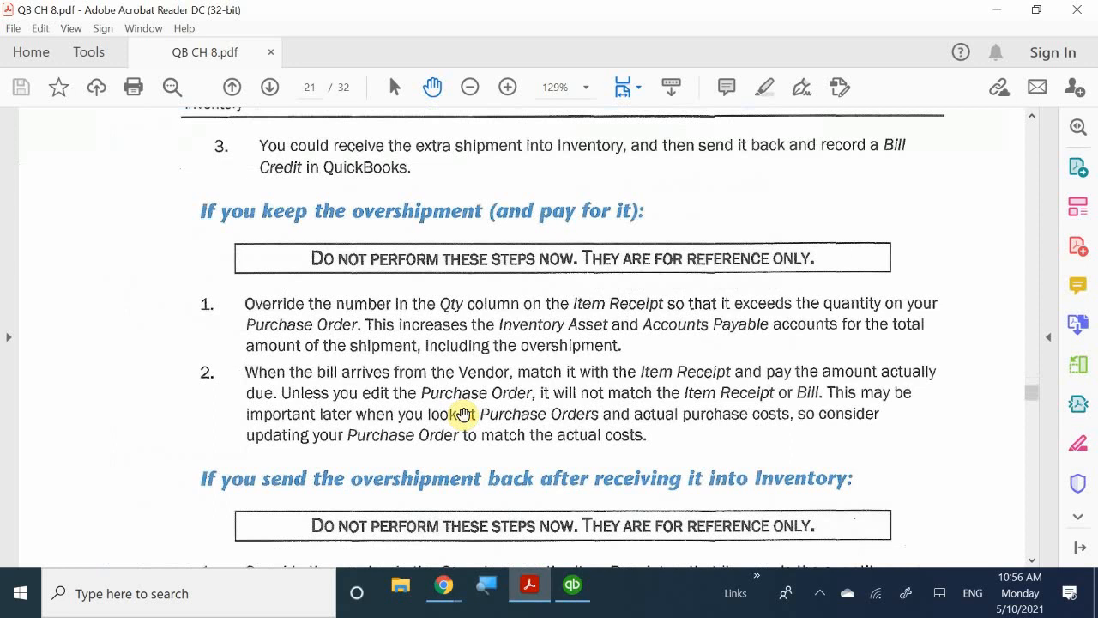
{"action": "scroll", "coordinate": [462, 414], "scroll_direction": "down", "scroll_amount": 10}
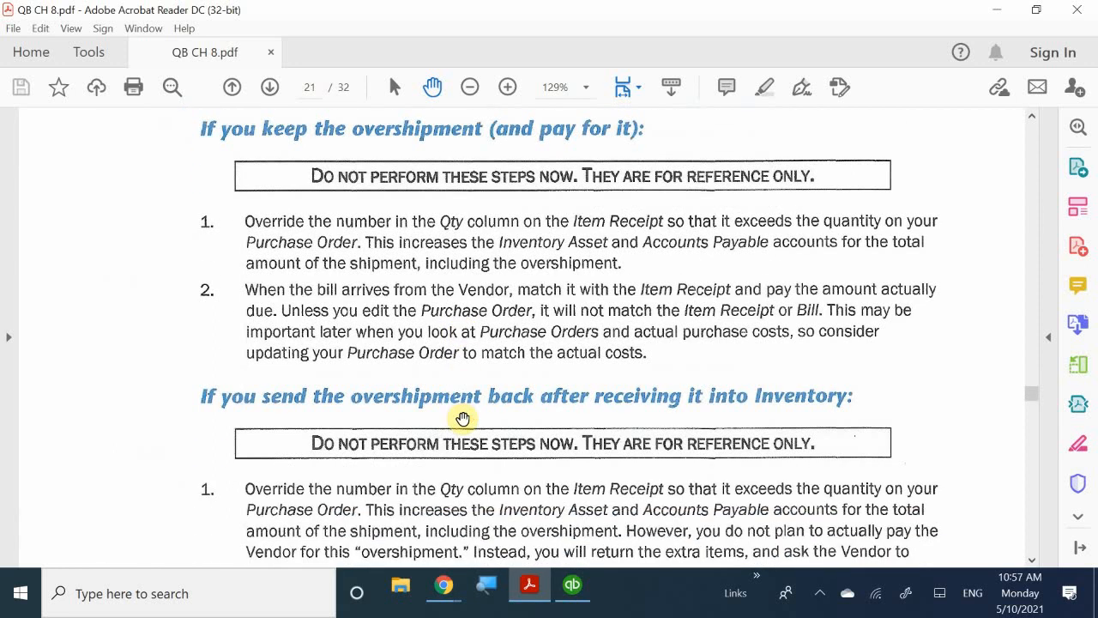
{"action": "scroll", "coordinate": [460, 431], "scroll_direction": "down", "scroll_amount": 20}
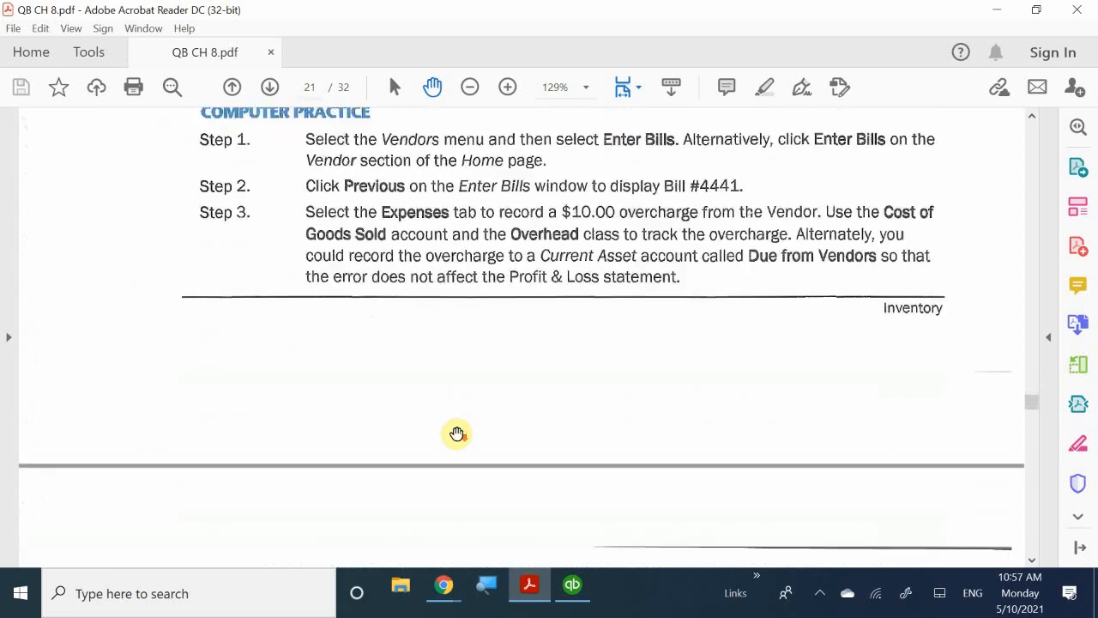
{"action": "scroll", "coordinate": [448, 394], "scroll_direction": "down", "scroll_amount": 15}
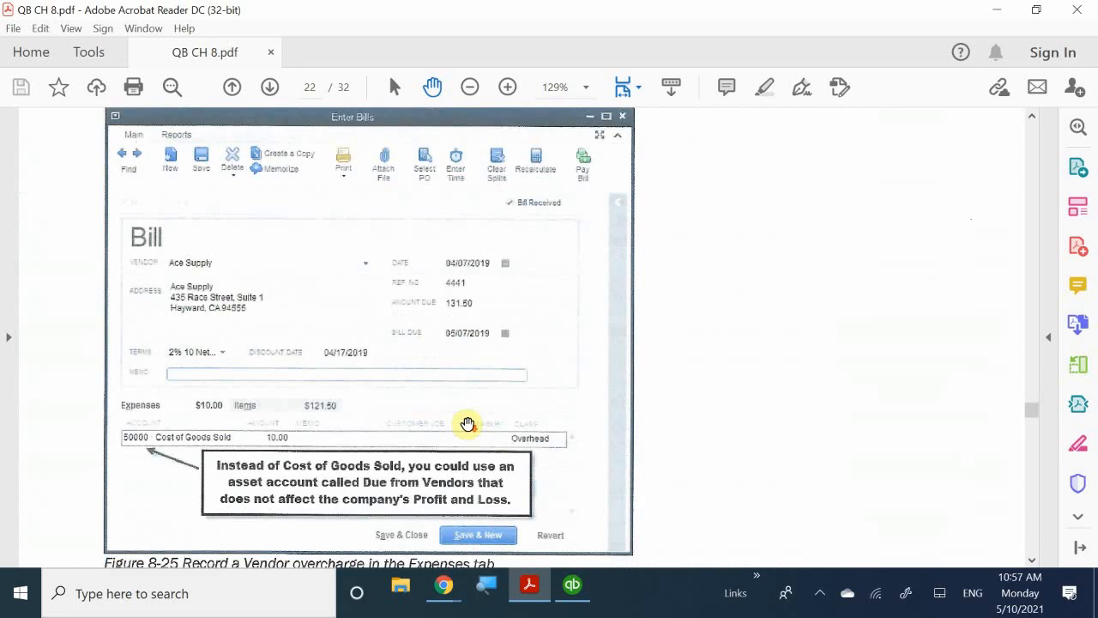
{"action": "scroll", "coordinate": [467, 423], "scroll_direction": "down", "scroll_amount": 10}
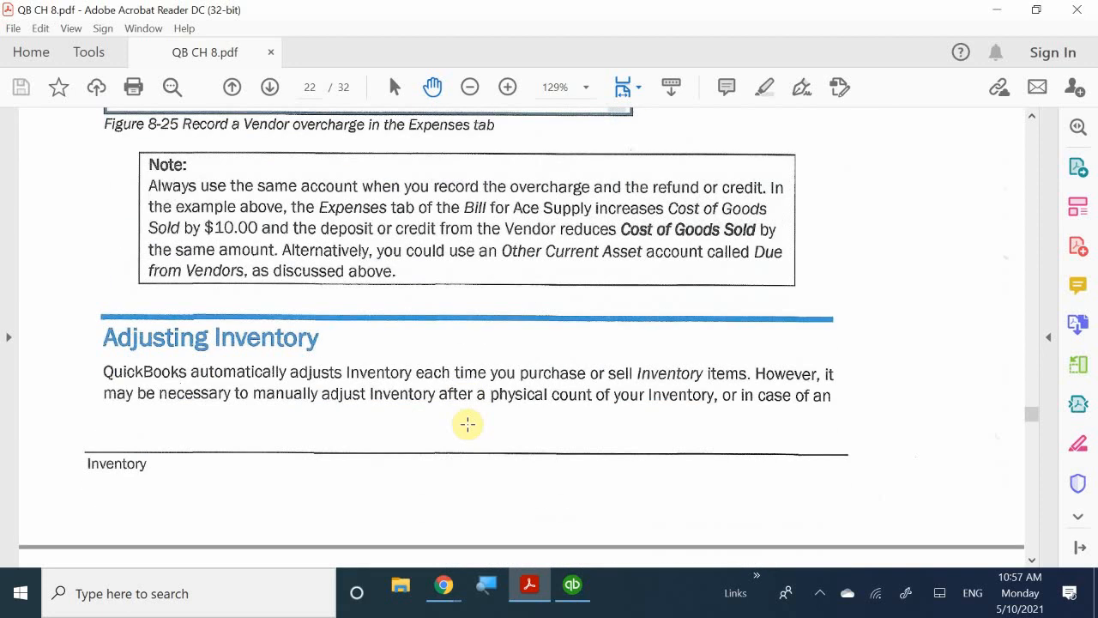
{"action": "scroll", "coordinate": [468, 424], "scroll_direction": "down", "scroll_amount": 20}
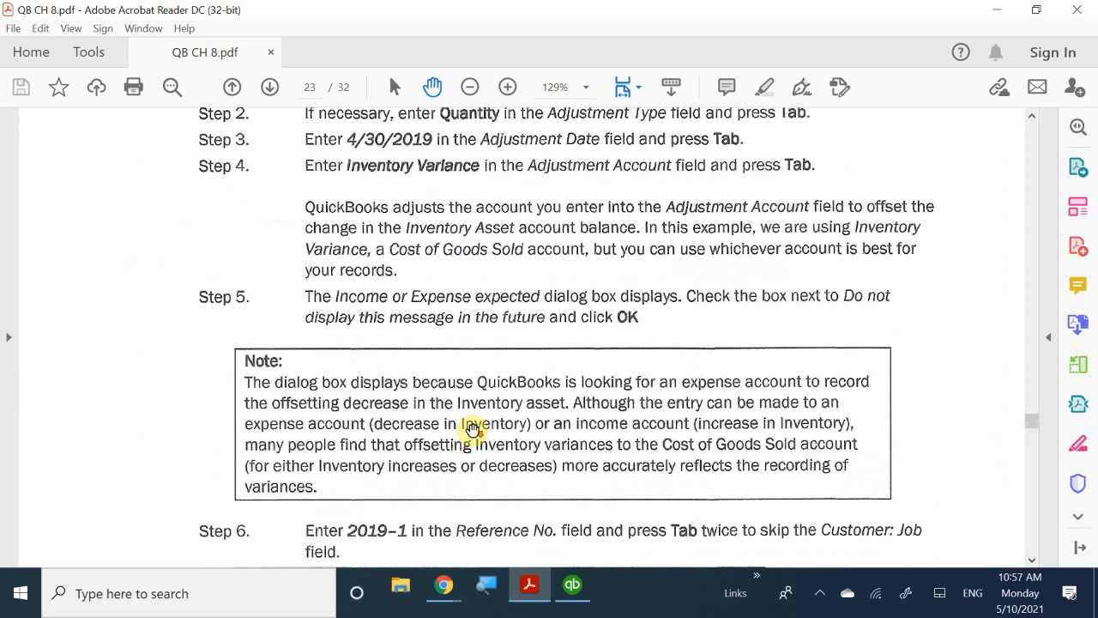
{"action": "scroll", "coordinate": [473, 430], "scroll_direction": "down", "scroll_amount": 20}
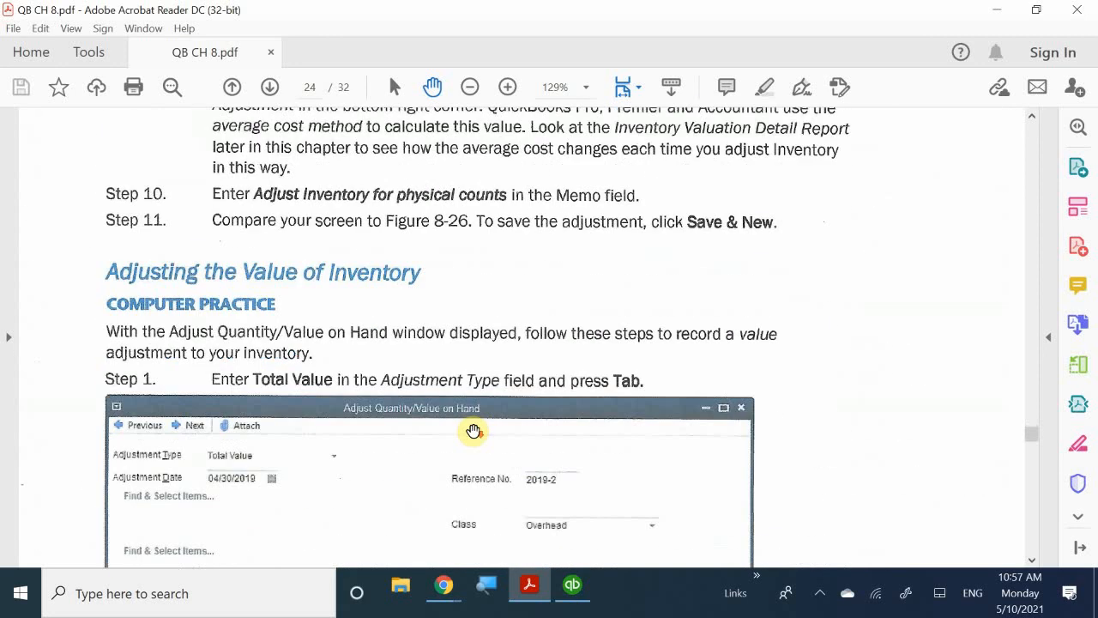
{"action": "scroll", "coordinate": [473, 430], "scroll_direction": "down", "scroll_amount": 20}
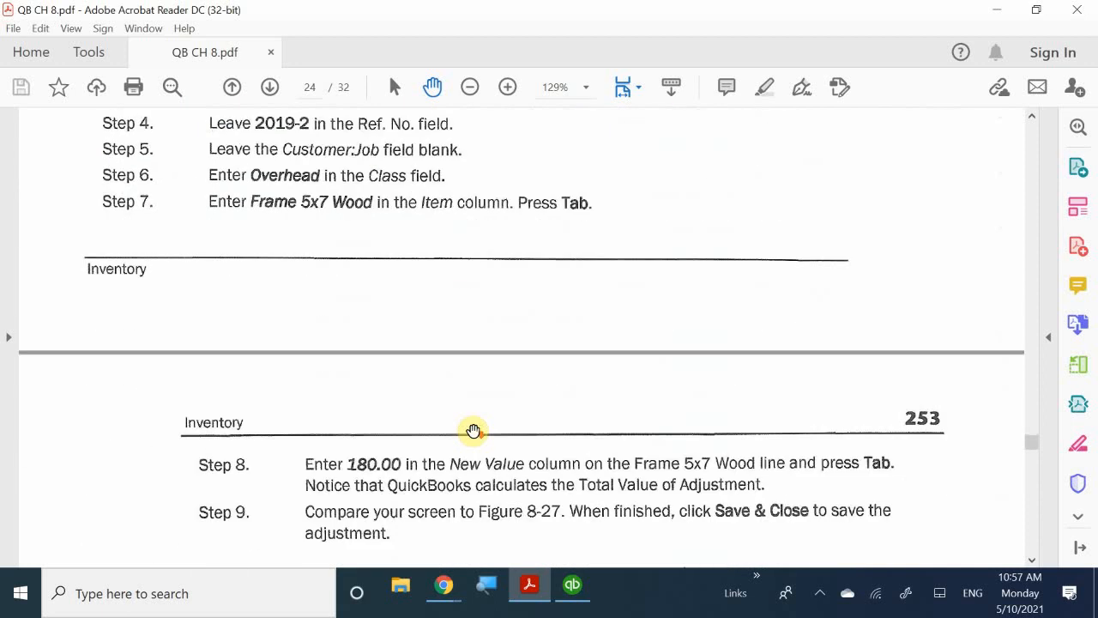
{"action": "scroll", "coordinate": [474, 433], "scroll_direction": "down", "scroll_amount": 20}
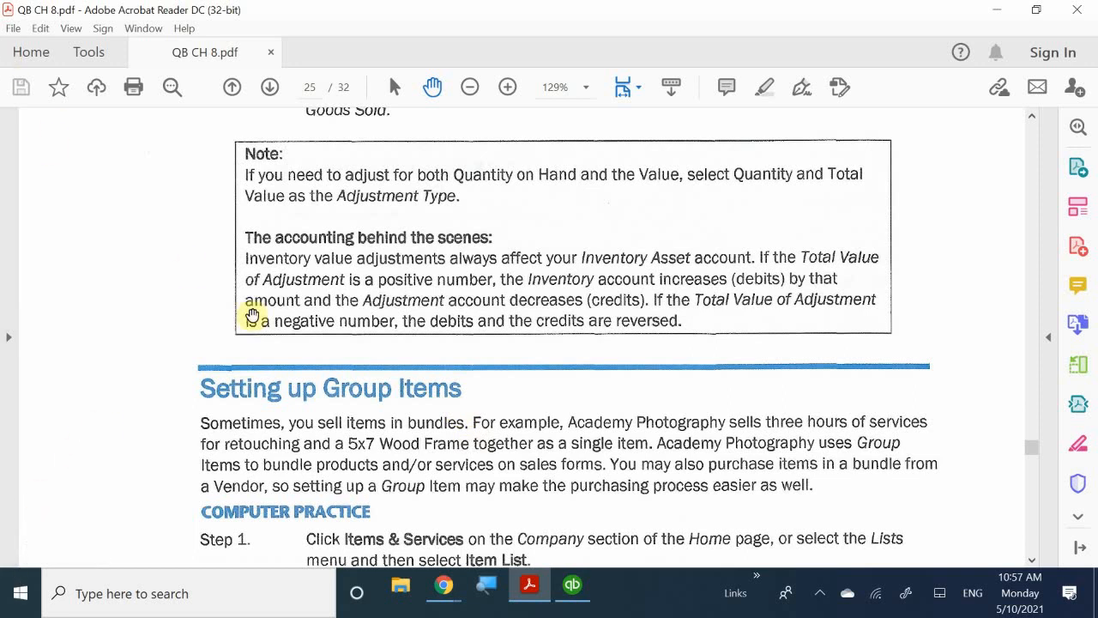
{"action": "scroll", "coordinate": [446, 343], "scroll_direction": "down", "scroll_amount": 5}
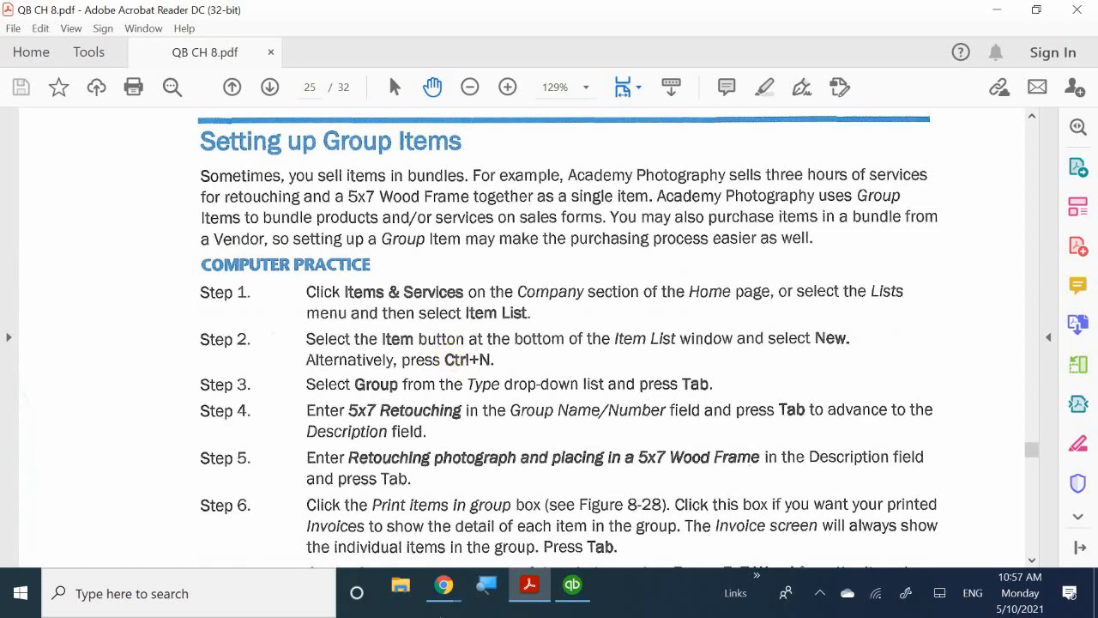
Switch back to QuickBooks and start a new item of type Group from the Item List
{"action": "mouse_move", "coordinate": [573, 592]}
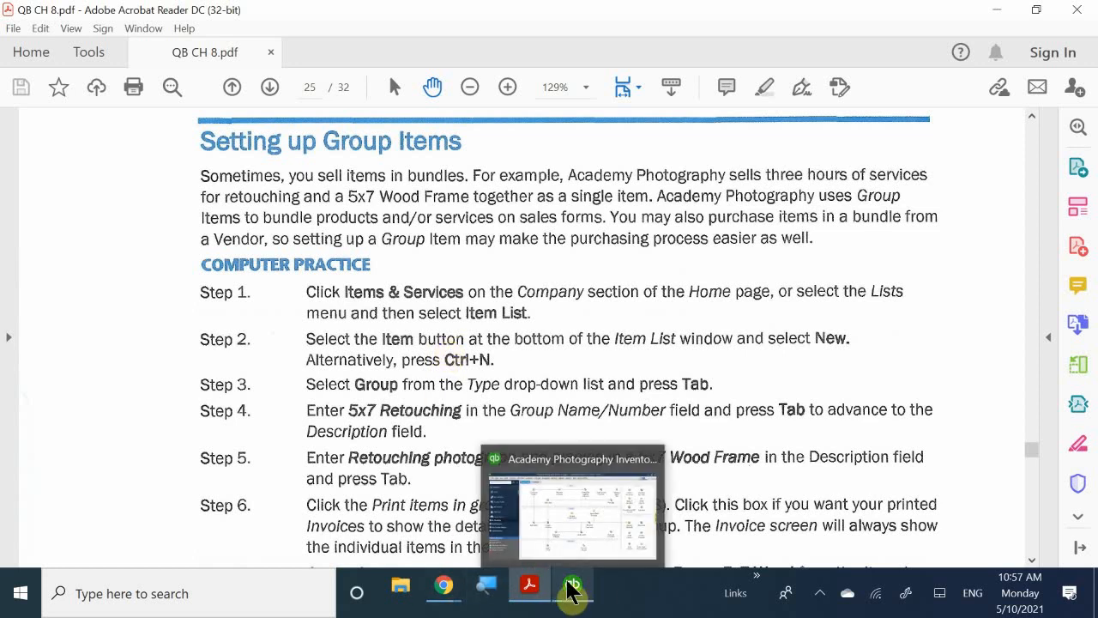
{"action": "left_click", "coordinate": [589, 502]}
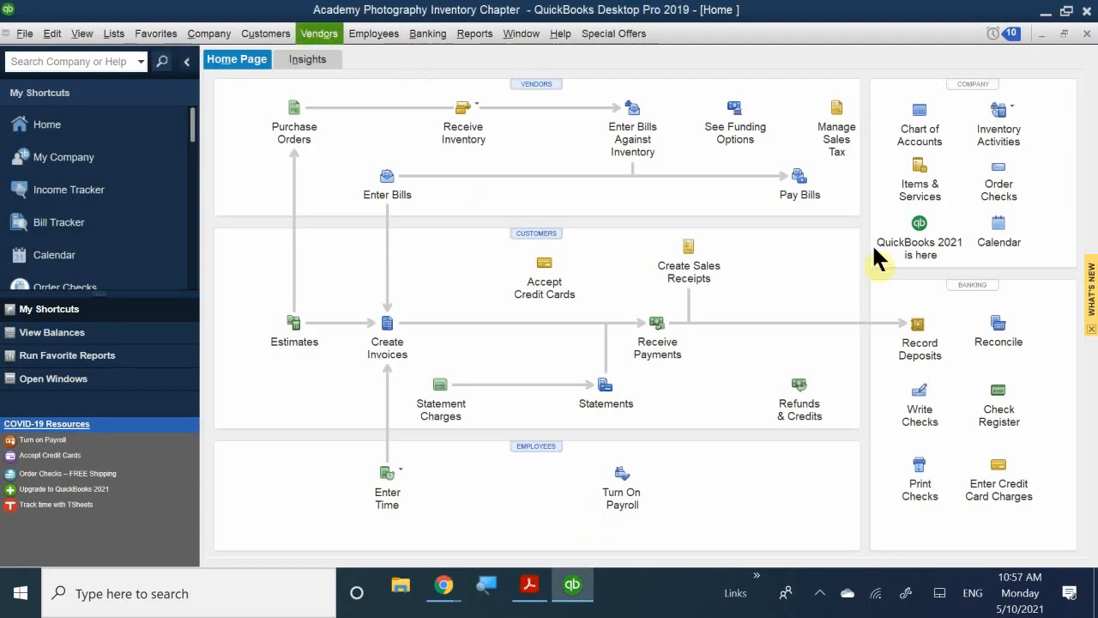
{"action": "left_click", "coordinate": [909, 187]}
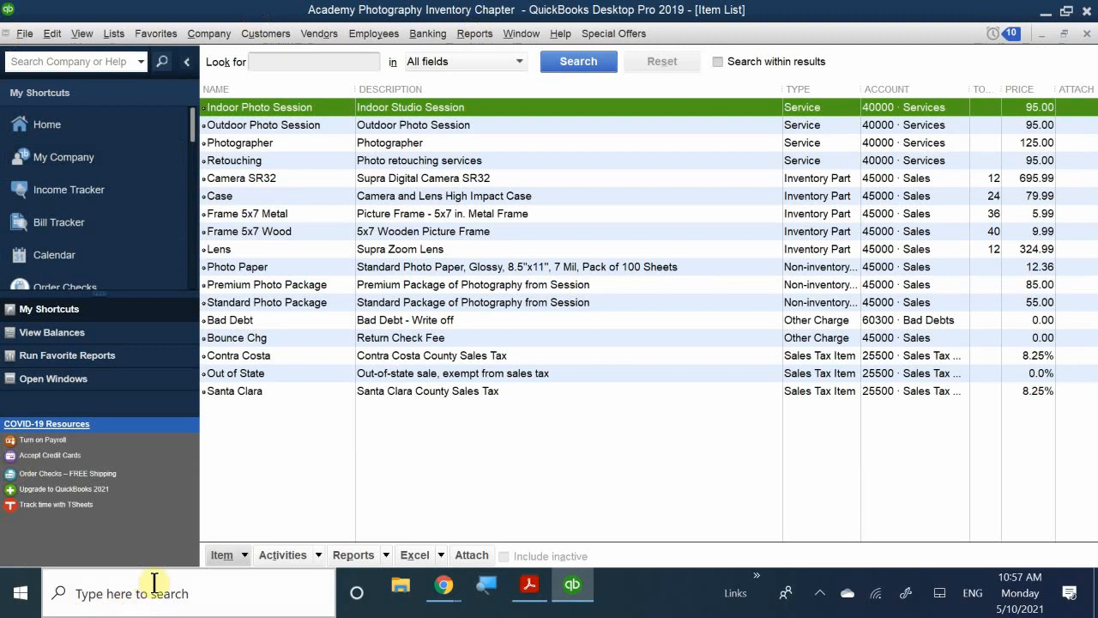
{"action": "left_click", "coordinate": [219, 556]}
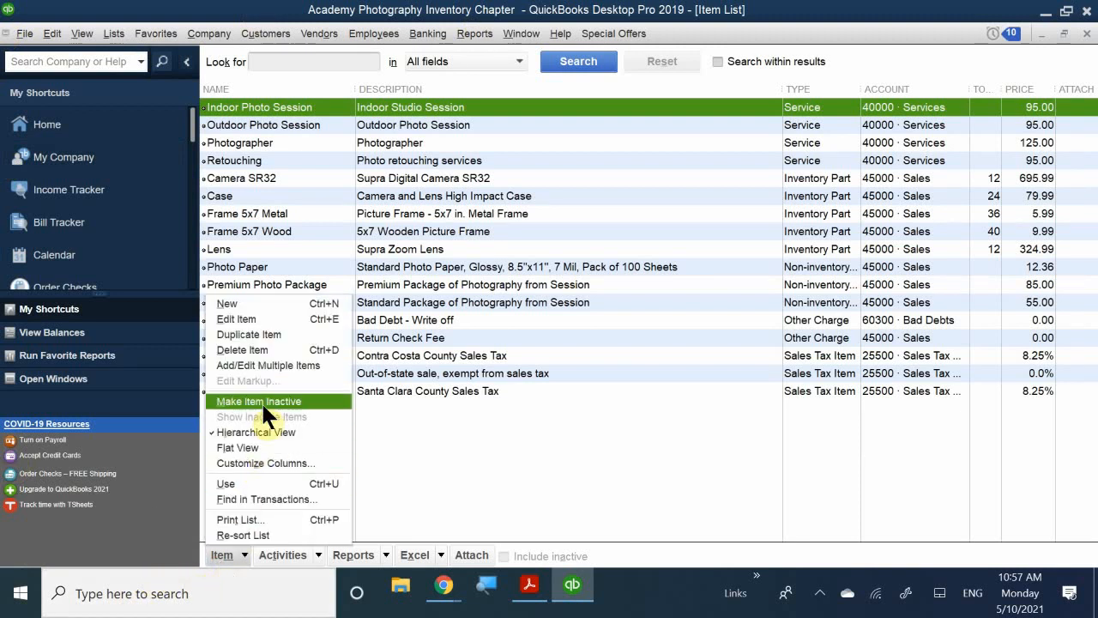
{"action": "left_click", "coordinate": [254, 305]}
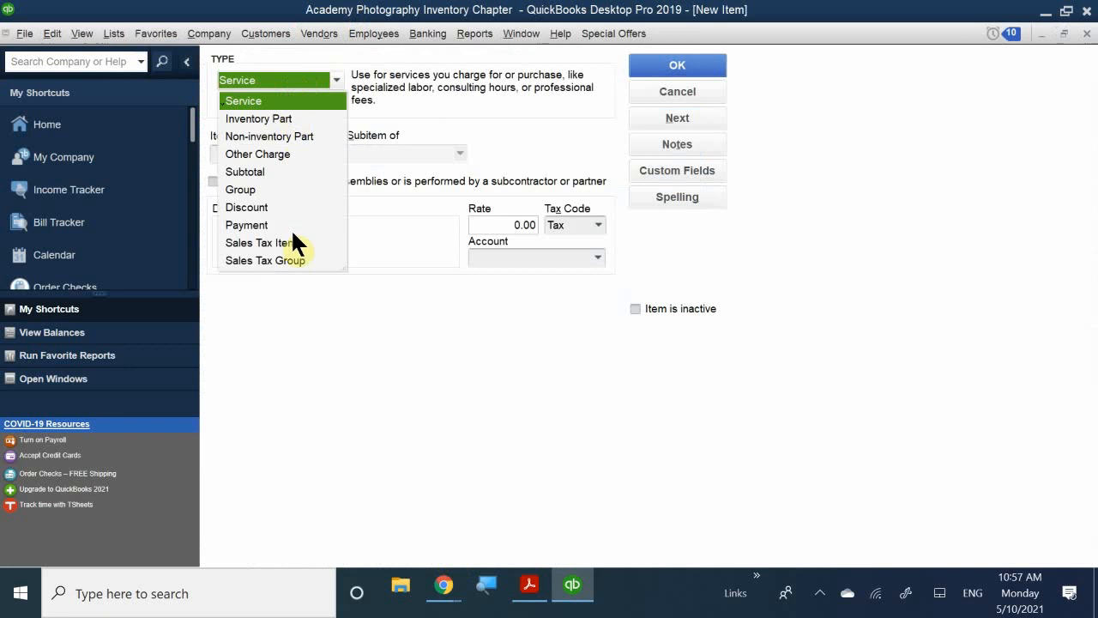
{"action": "left_click", "coordinate": [241, 189]}
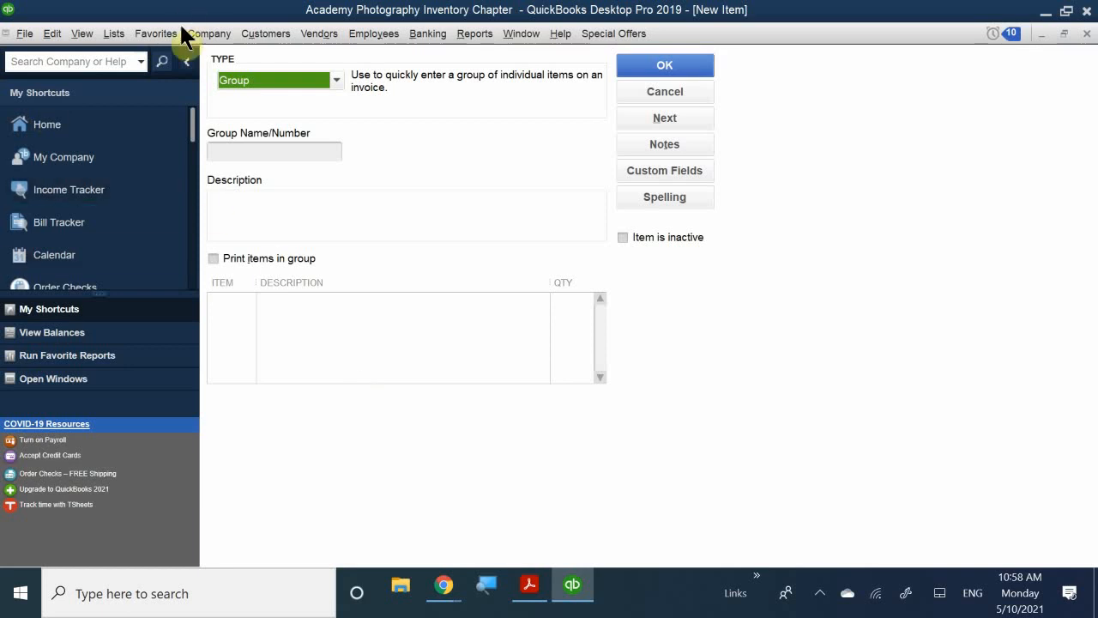
Enter 5x7 Retouching as the name of the new group item
{"action": "left_click", "coordinate": [299, 159]}
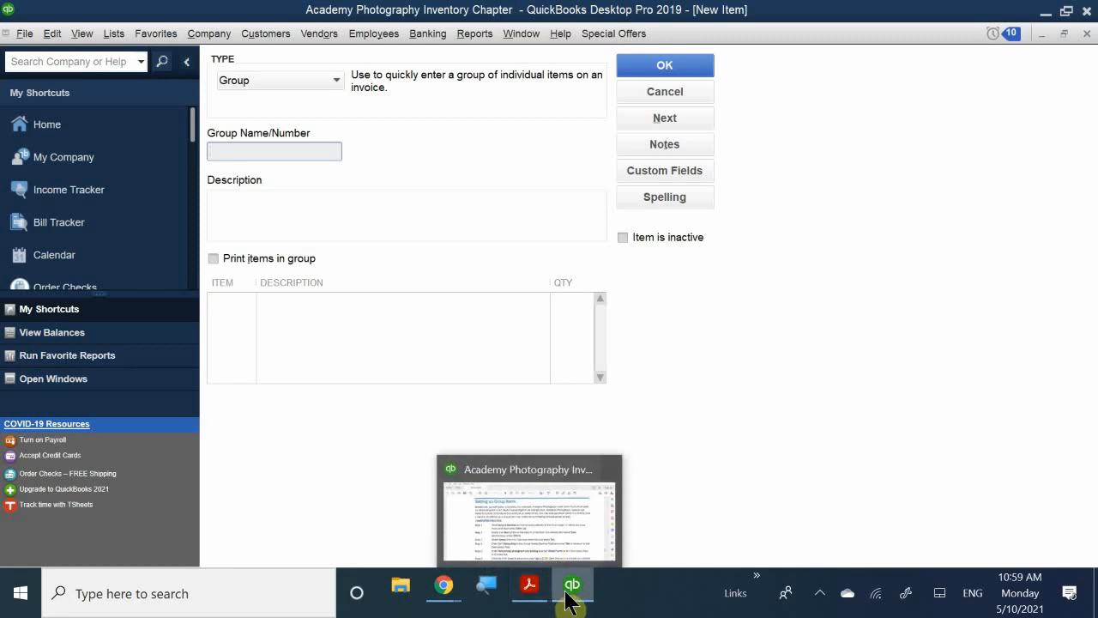
{"action": "mouse_move", "coordinate": [528, 581]}
{"action": "mouse_move", "coordinate": [531, 537]}
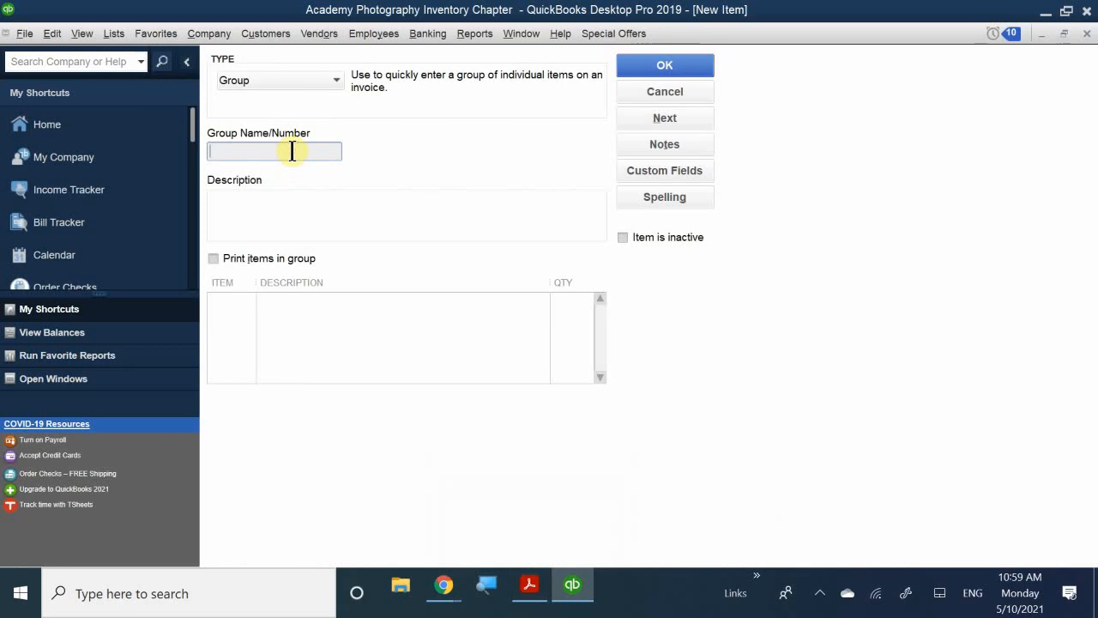
{"action": "type", "text": "5/"}
{"action": "type", "text": "x7"}
{"action": "type", "text": " Retou"}
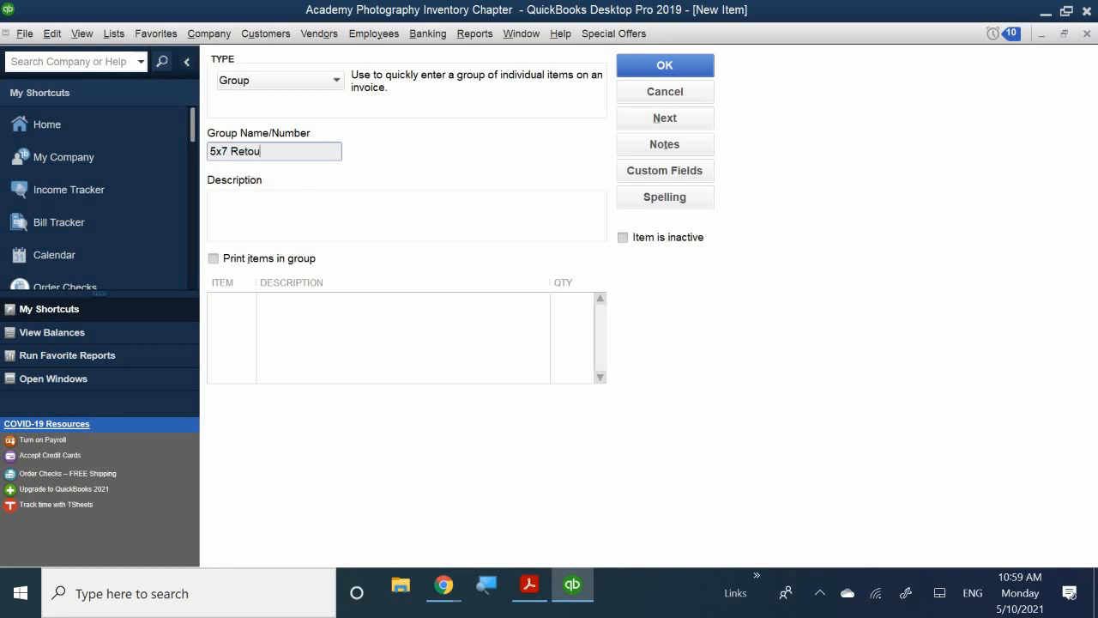
{"action": "type", "text": "ching"}
Enter "1 Hr Retouching and 1 5x7 Wood Picture Frame" as the group item's description
{"action": "left_click", "coordinate": [269, 210]}
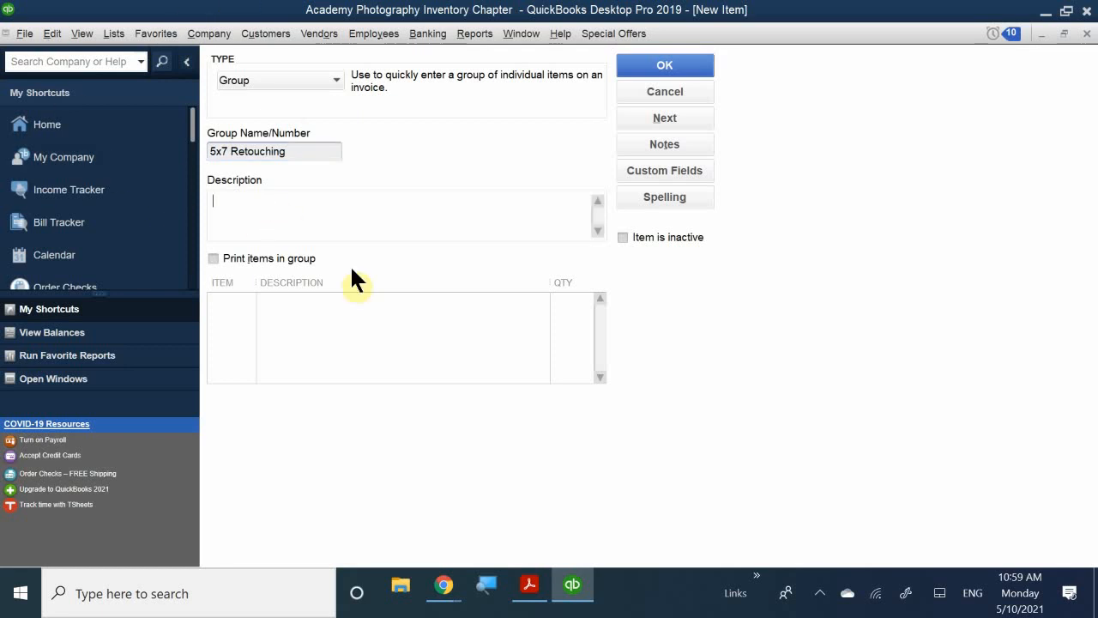
{"action": "type", "text": "Retouch"}
{"action": "key", "text": "BackSpace"}
{"action": "key", "text": "BackSpace"}
{"action": "key", "text": "BackSpace"}
{"action": "key", "text": "BackSpace"}
{"action": "key", "text": "BackSpace"}
{"action": "key", "text": "BackSpace"}
{"action": "key", "text": "BackSpace"}
{"action": "type", "text": "1 H"}
{"action": "key", "text": "BackSpace"}
{"action": "type", "text": "Hr Retouching "}
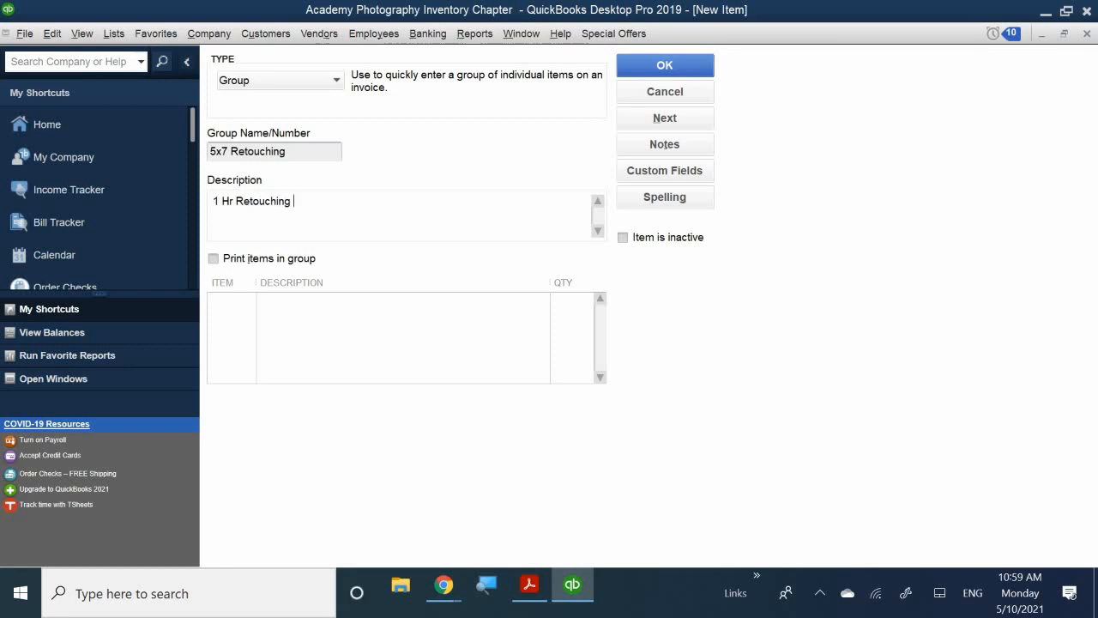
{"action": "type", "text": "and 1 5x7 Wo"}
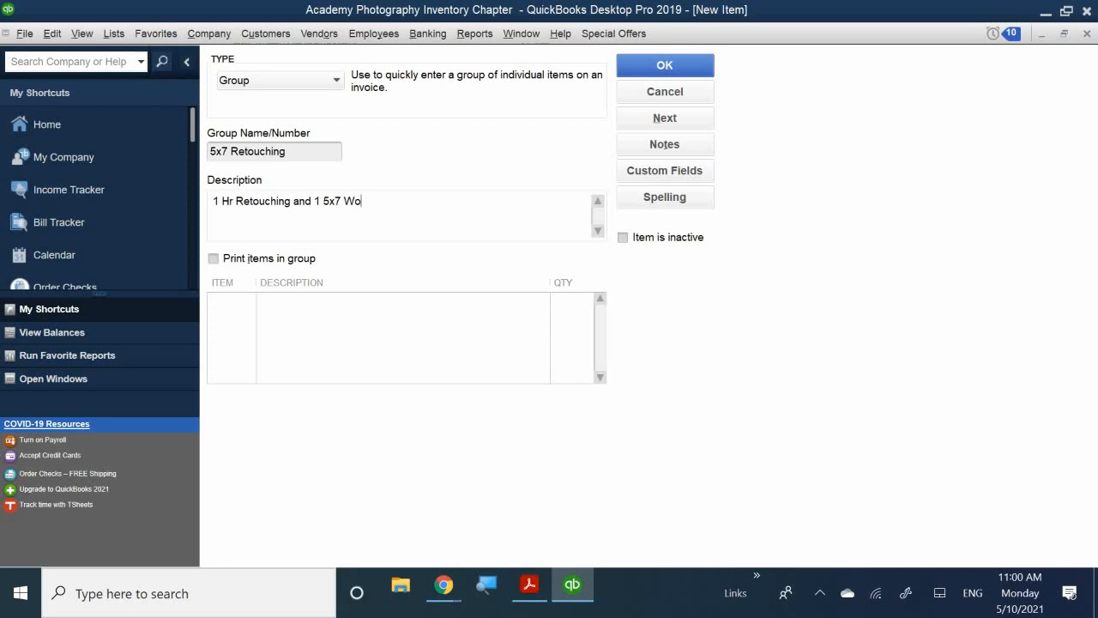
{"action": "type", "text": "od Picture Frame"}
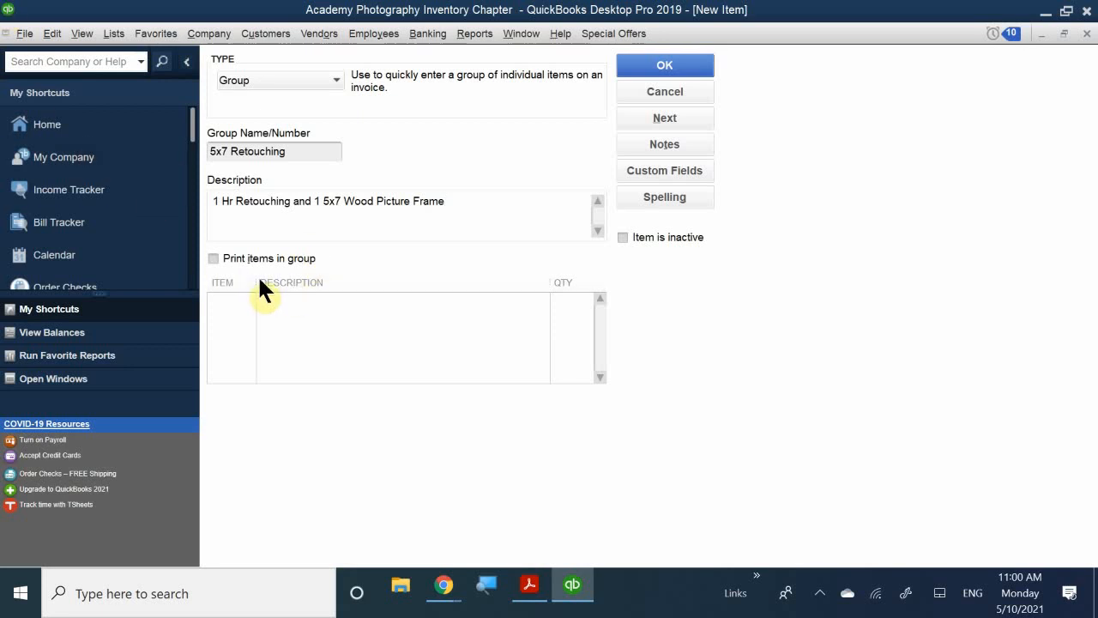
Add the Retouching service as the first item in the group
{"action": "left_click", "coordinate": [242, 299]}
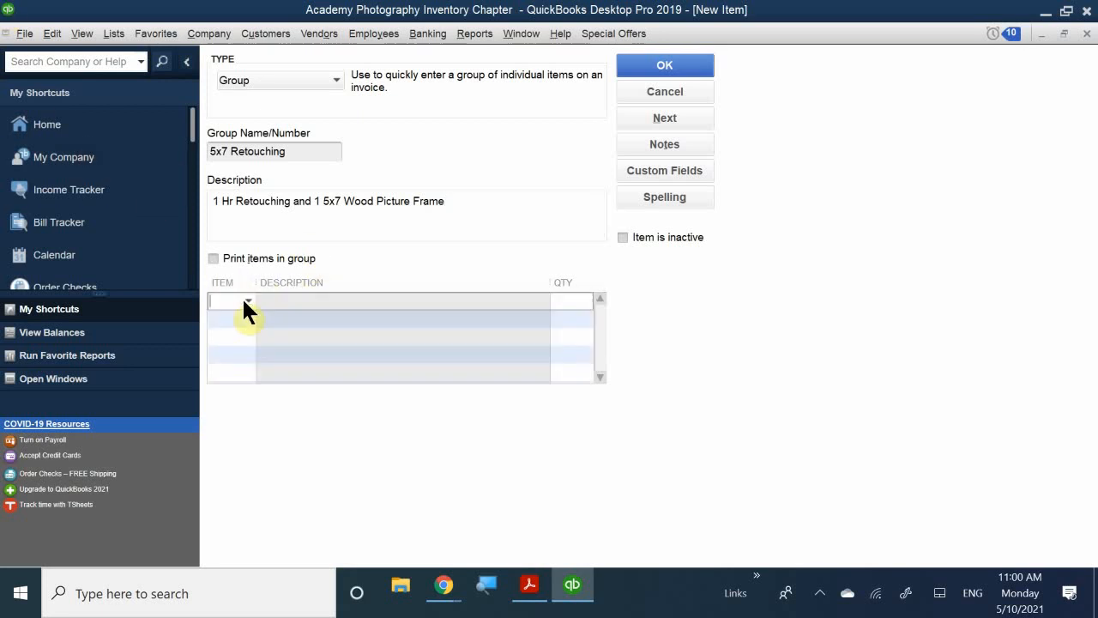
{"action": "left_click", "coordinate": [244, 301]}
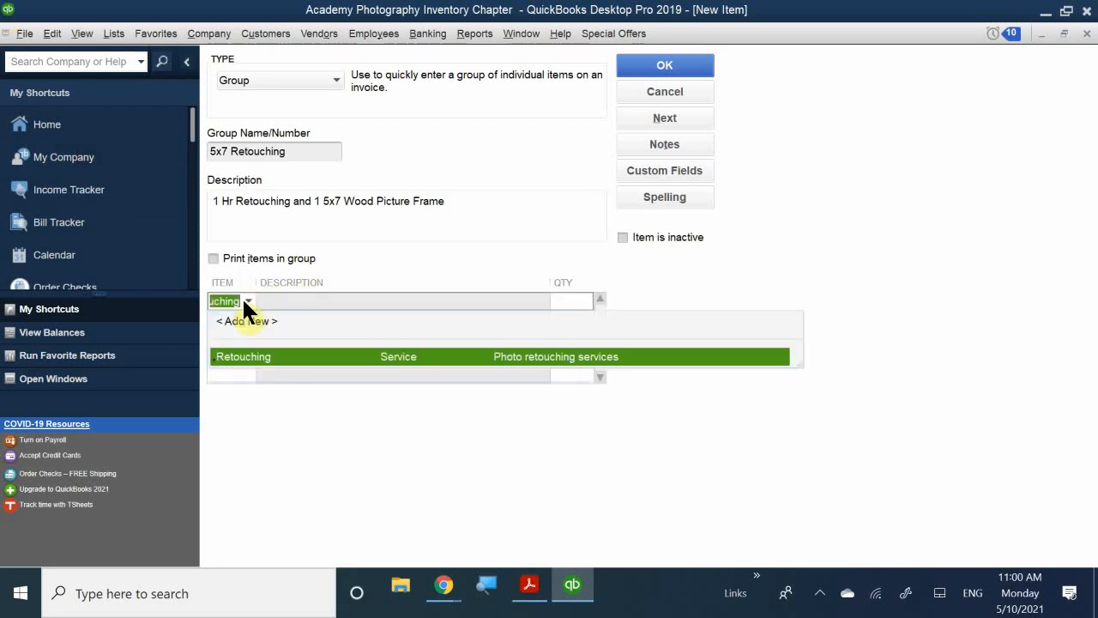
{"action": "left_click", "coordinate": [257, 358]}
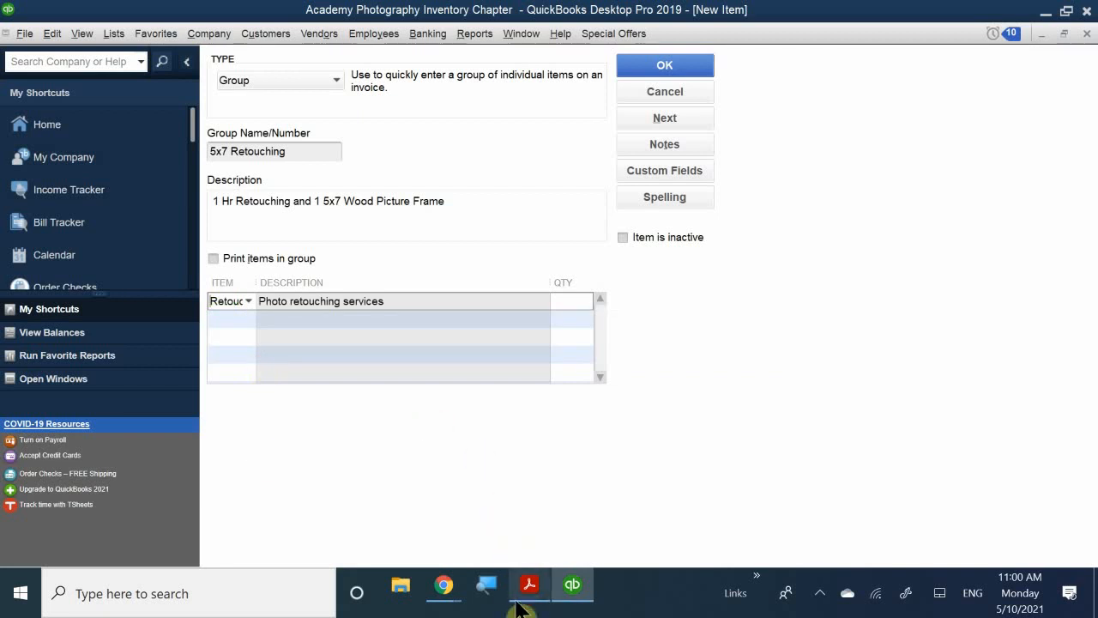
Switch to QB CH 8.pdf in Acrobat Reader and check which items and quantities the group item needs
{"action": "left_click", "coordinate": [525, 516]}
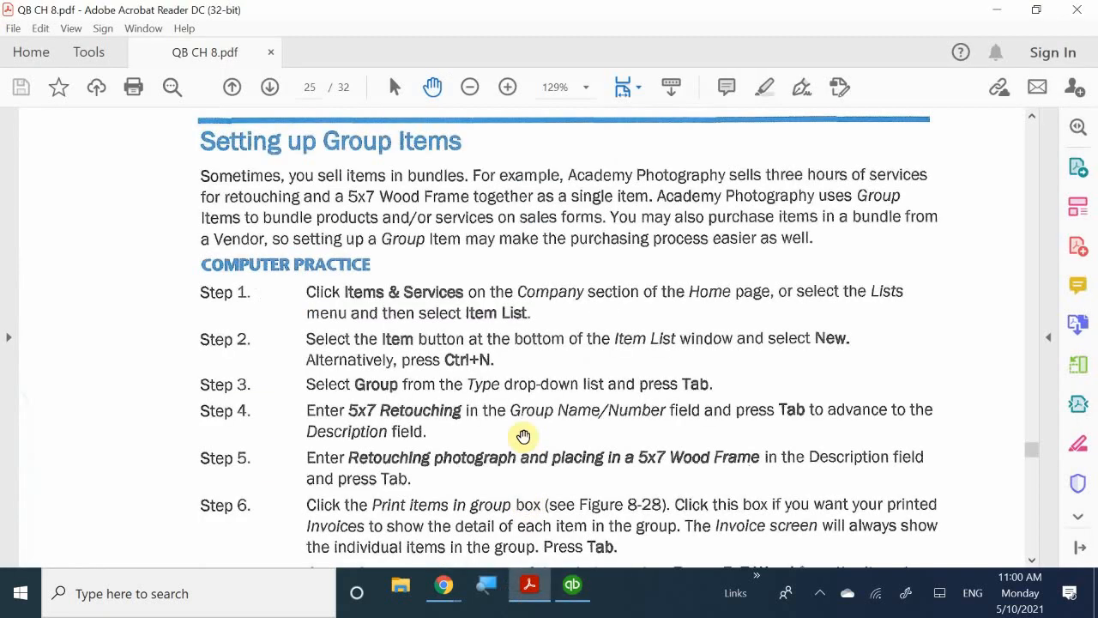
{"action": "scroll", "coordinate": [524, 436], "scroll_direction": "down", "scroll_amount": 3}
{"action": "scroll", "coordinate": [523, 435], "scroll_direction": "down", "scroll_amount": 2}
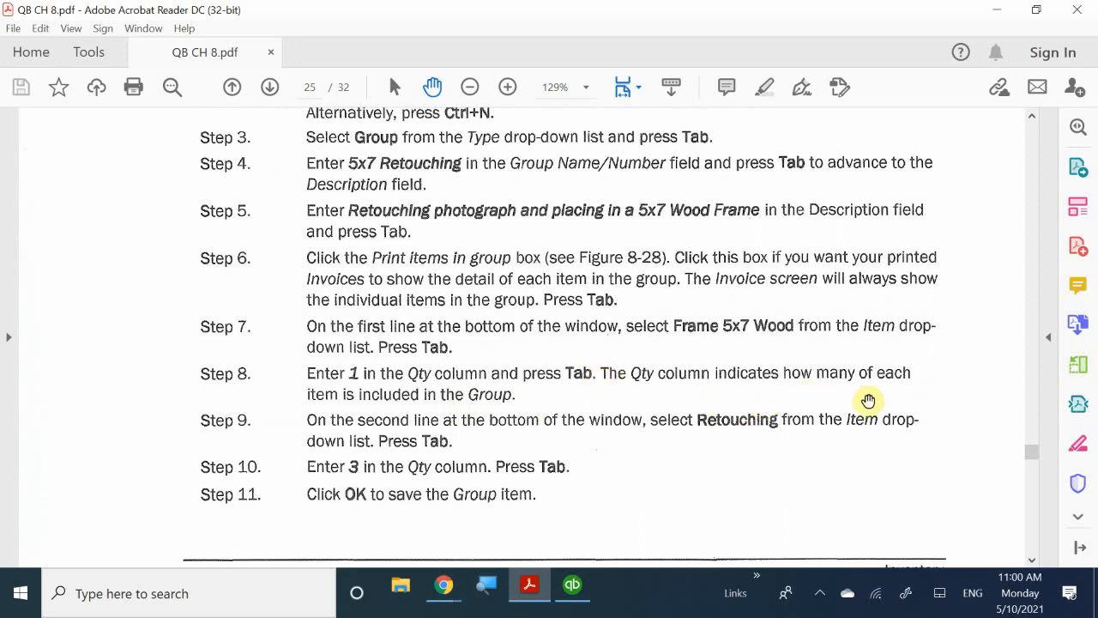
Check the group item figure in the PDF, switch to QuickBooks and correct the description to "3 Hr Retouching and 1 5x7 Wood Picture Frame"
{"action": "scroll", "coordinate": [868, 401], "scroll_direction": "down", "scroll_amount": 10}
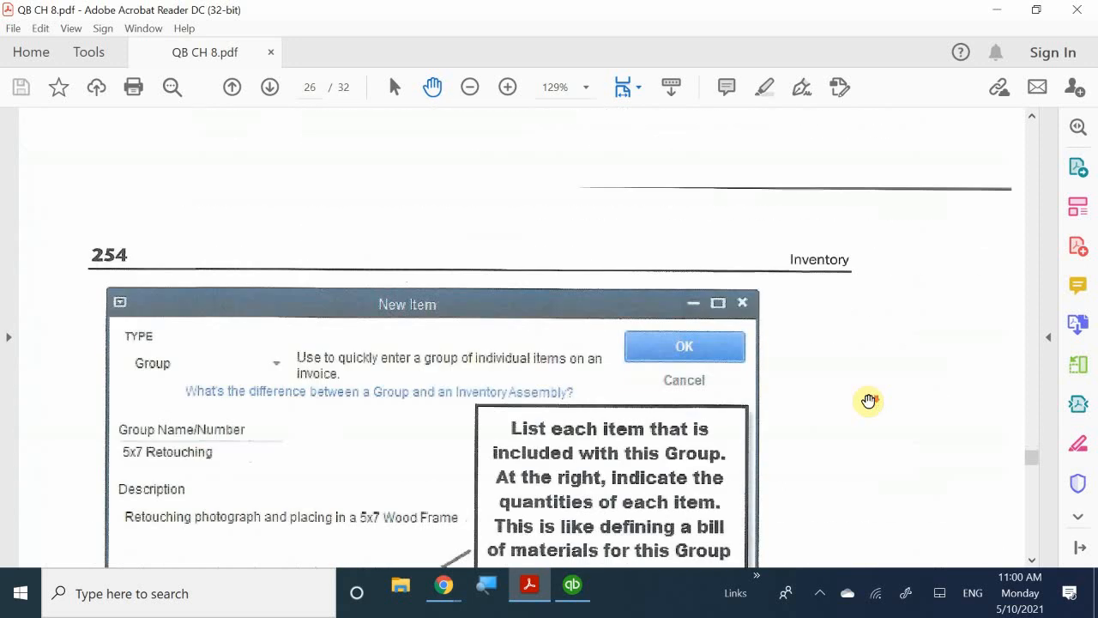
{"action": "scroll", "coordinate": [868, 400], "scroll_direction": "down", "scroll_amount": 3}
{"action": "scroll", "coordinate": [868, 401], "scroll_direction": "down", "scroll_amount": 1}
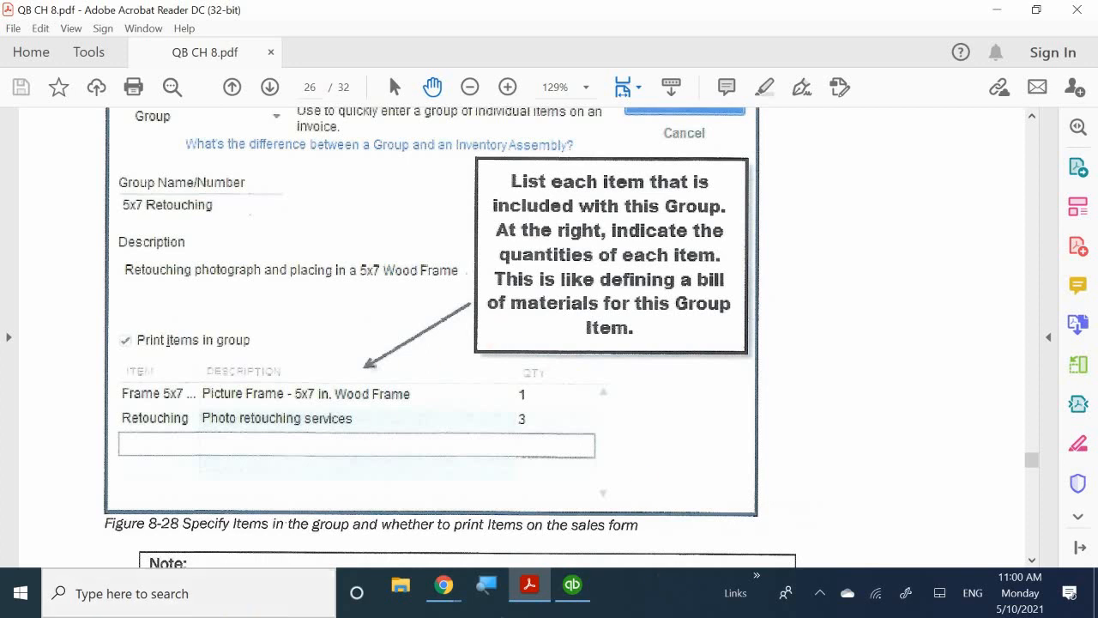
{"action": "left_click", "coordinate": [573, 590]}
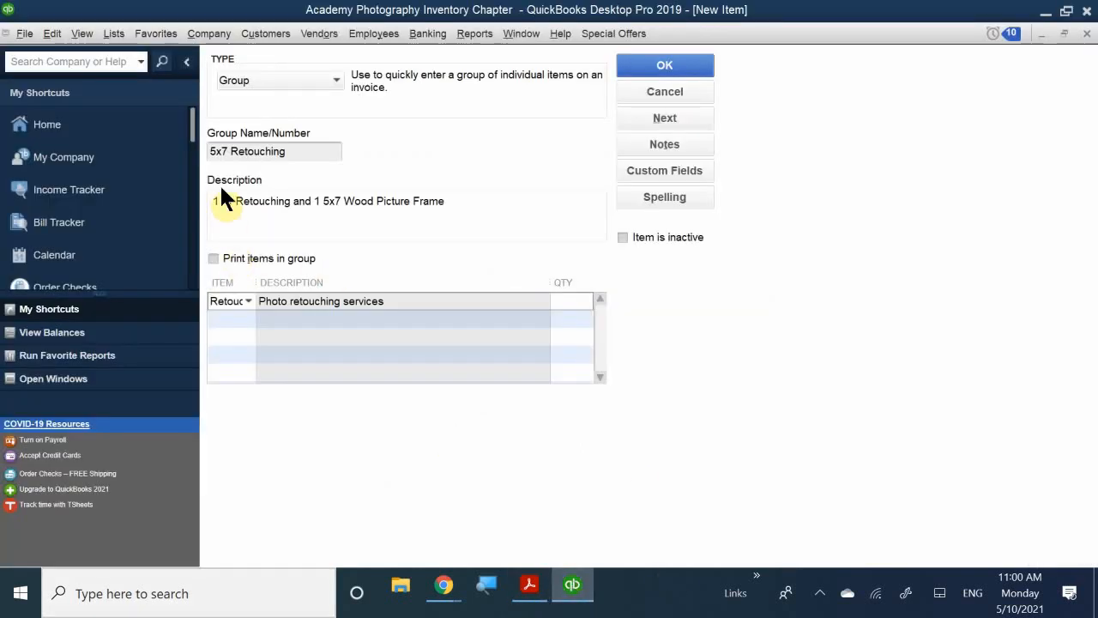
{"action": "left_click", "coordinate": [218, 202]}
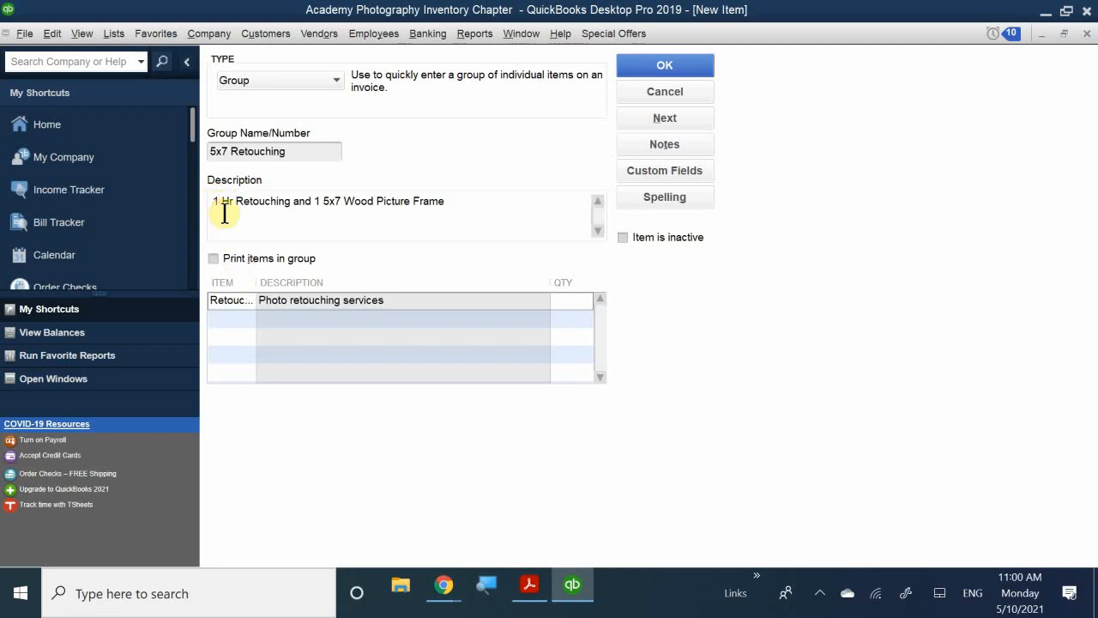
{"action": "key", "text": "BackSpace"}
{"action": "type", "text": "3"}
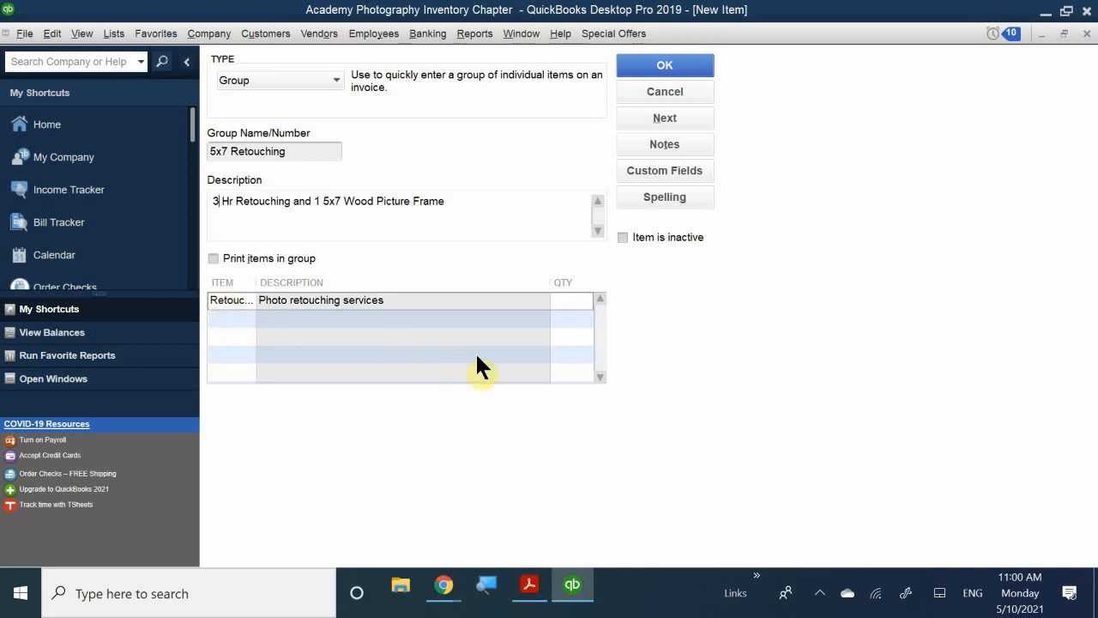
Set the Retouching quantity to 3, add Frame 5x7 Wood with quantity 1, and save the group item
{"action": "left_click", "coordinate": [573, 302]}
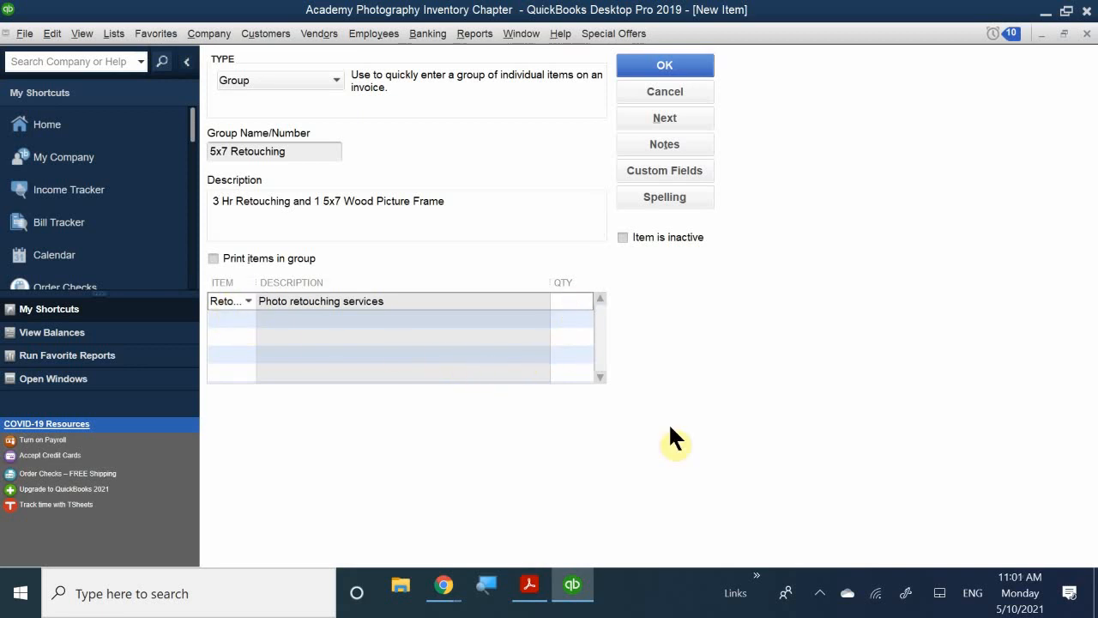
{"action": "type", "text": "3"}
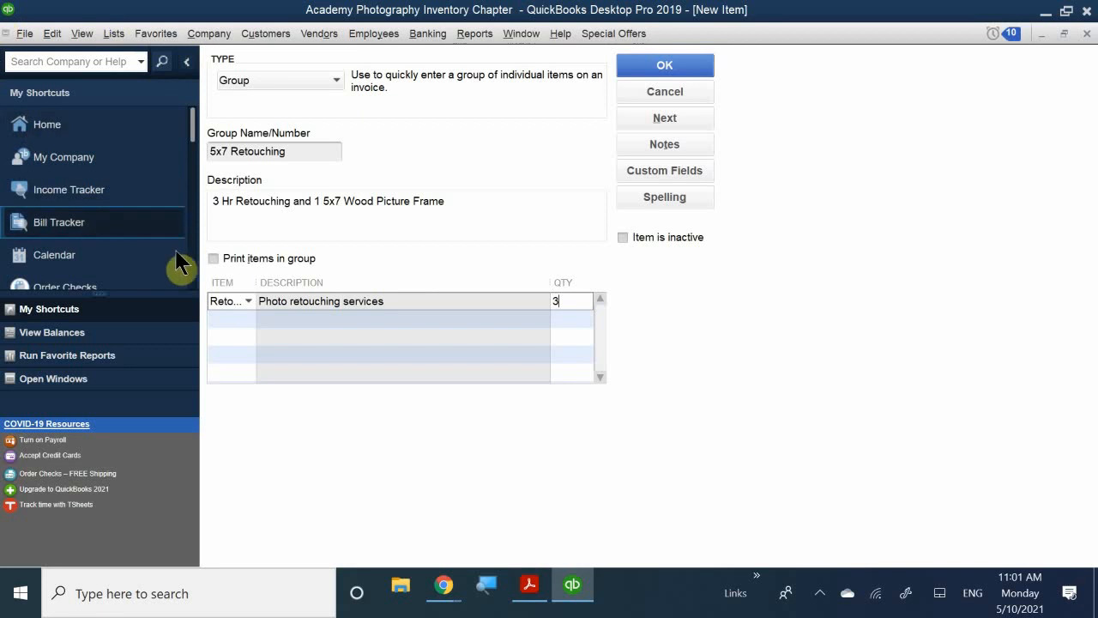
{"action": "left_click", "coordinate": [233, 318]}
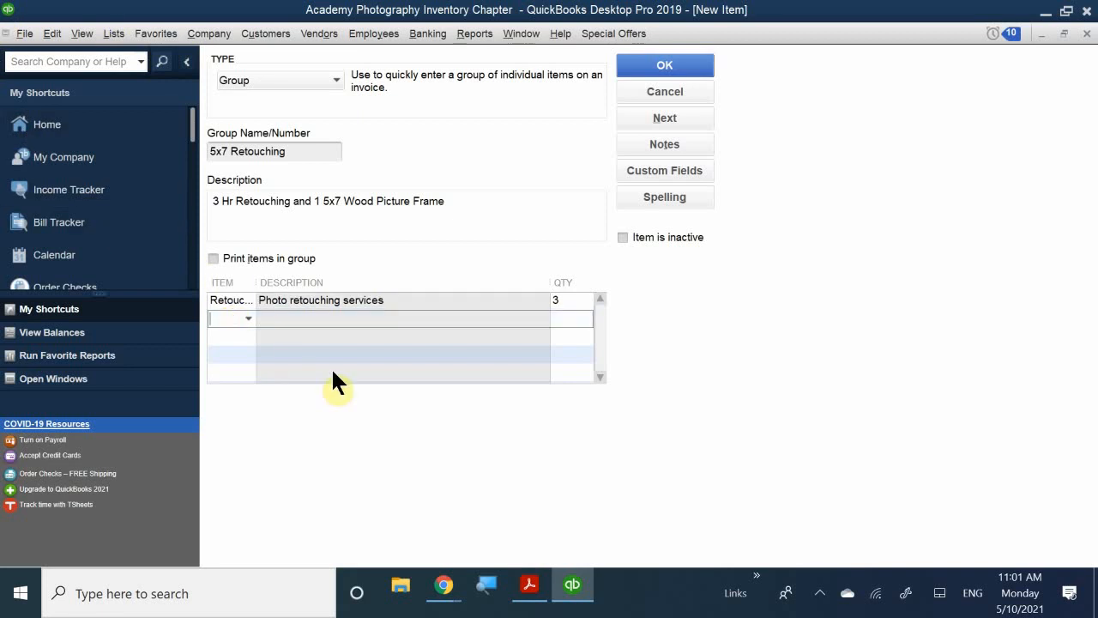
{"action": "type", "text": "5"}
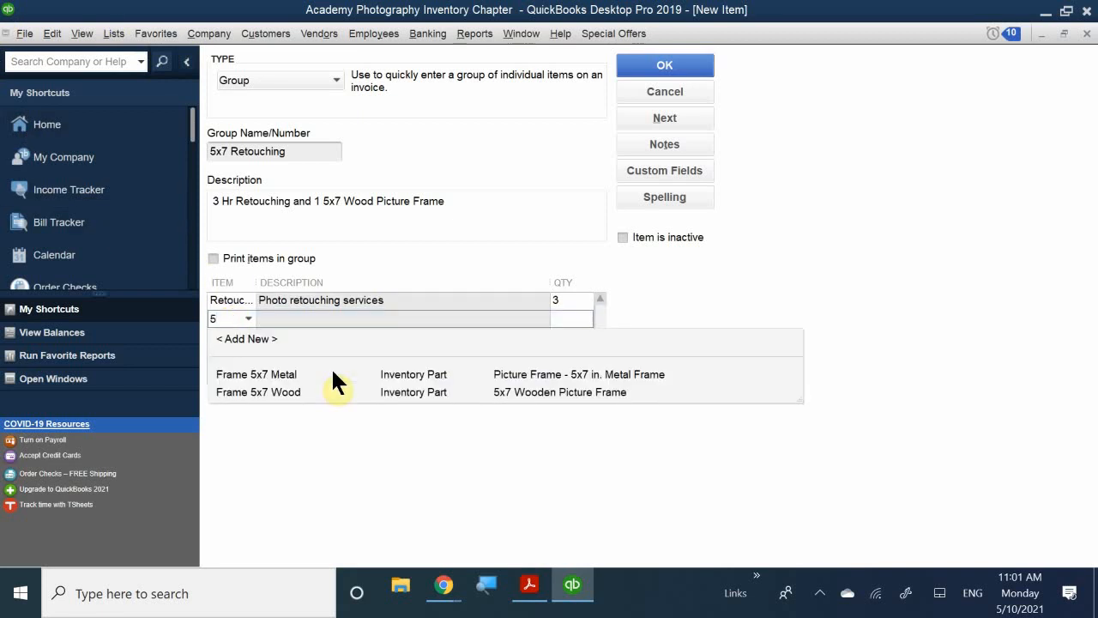
{"action": "left_click", "coordinate": [262, 390]}
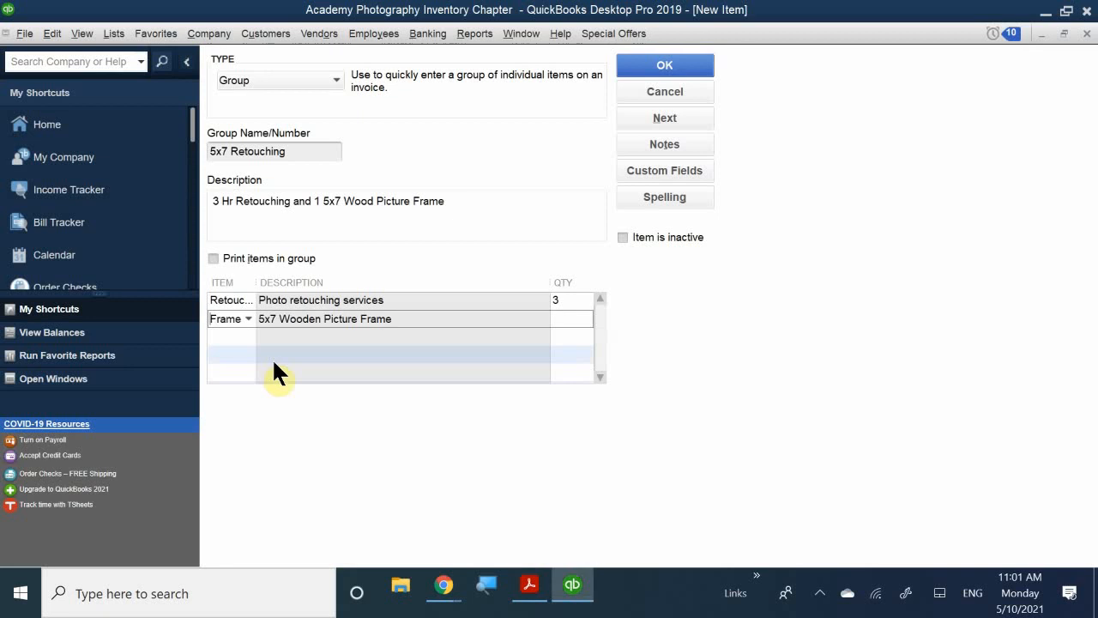
{"action": "left_click", "coordinate": [563, 319]}
{"action": "type", "text": "1"}
{"action": "left_click", "coordinate": [662, 68]}
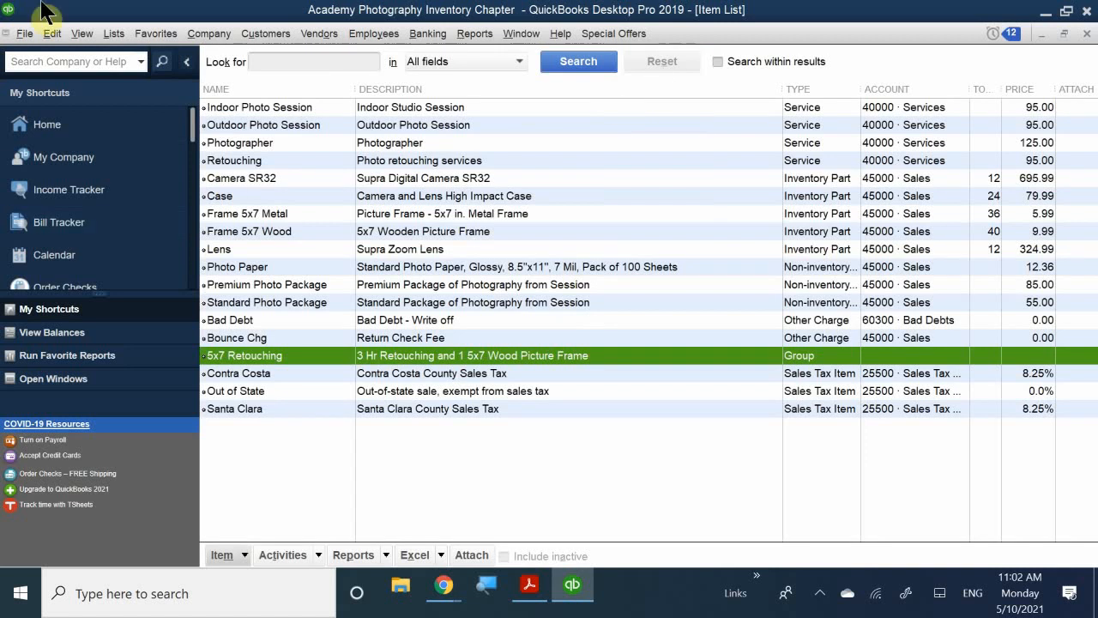
Minimize the Item List, open a new invoice in a maximized window and choose the customer for it
{"action": "left_click", "coordinate": [1041, 33]}
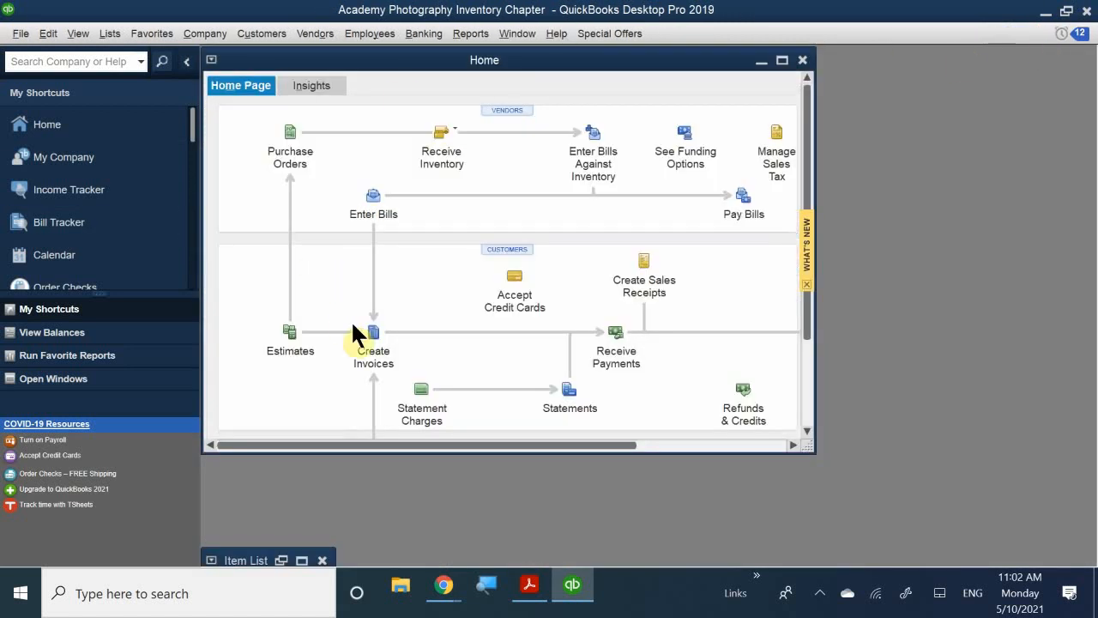
{"action": "left_click", "coordinate": [373, 334]}
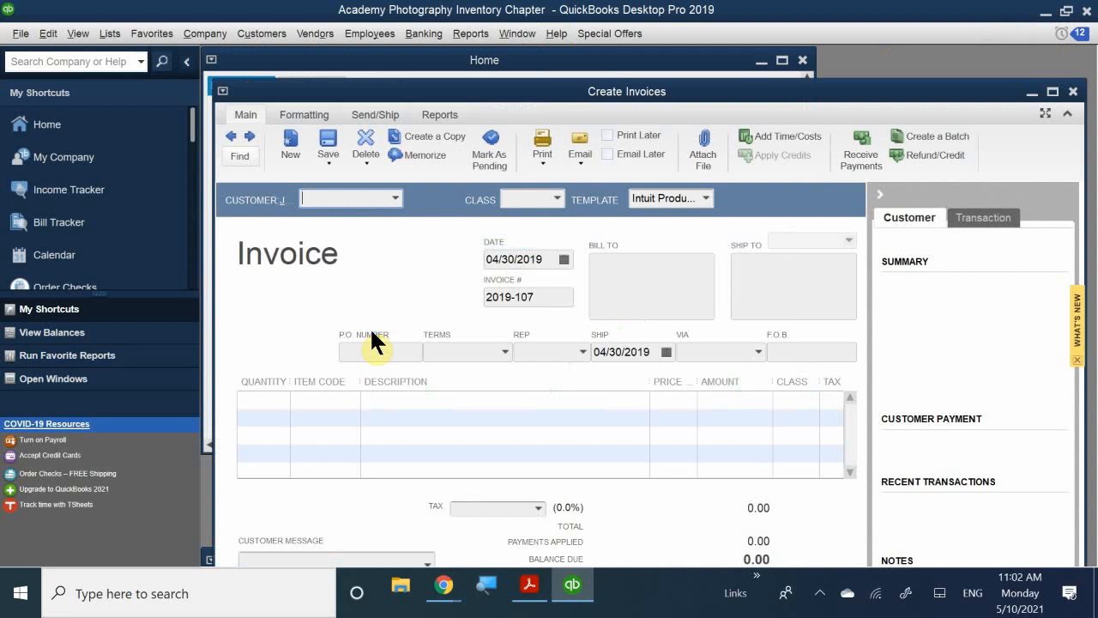
{"action": "double_click", "coordinate": [427, 91]}
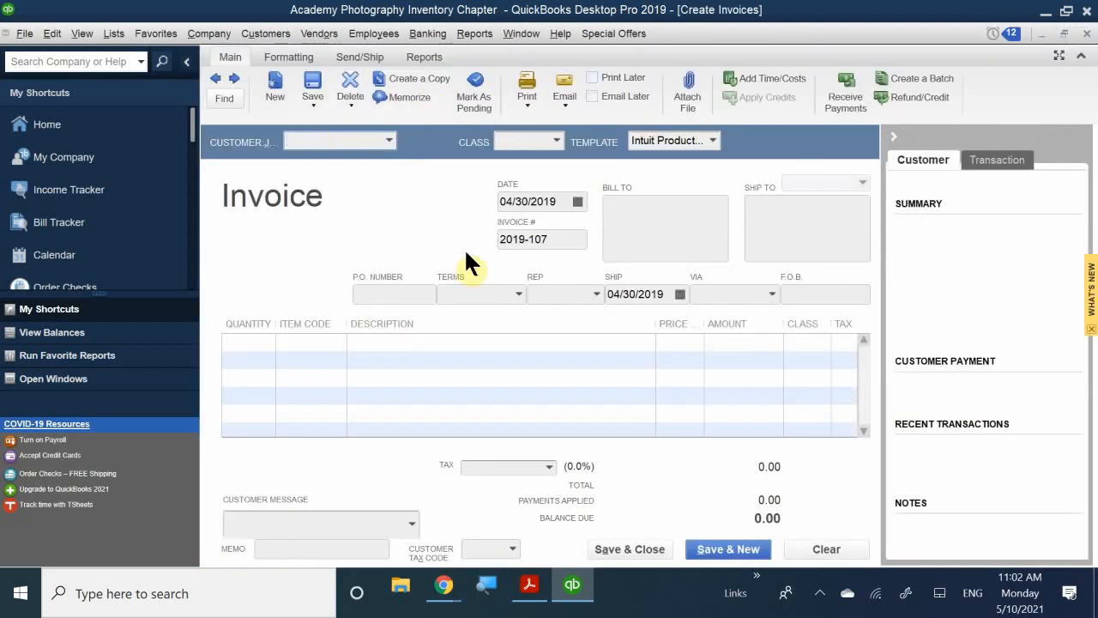
{"action": "type", "text": "B"}
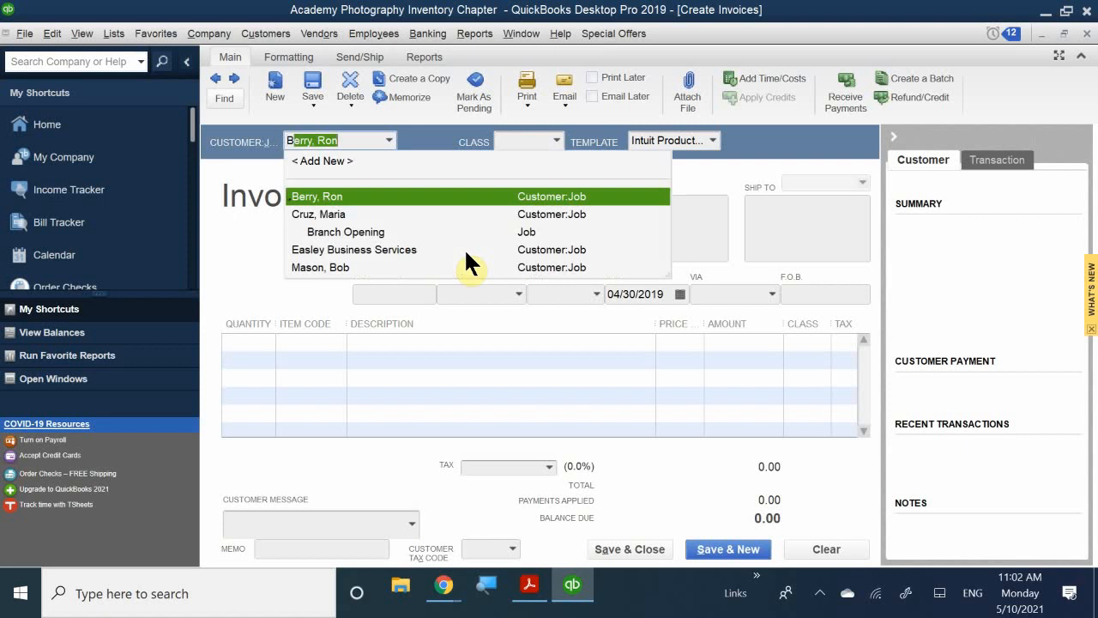
{"action": "type", "text": "ob"}
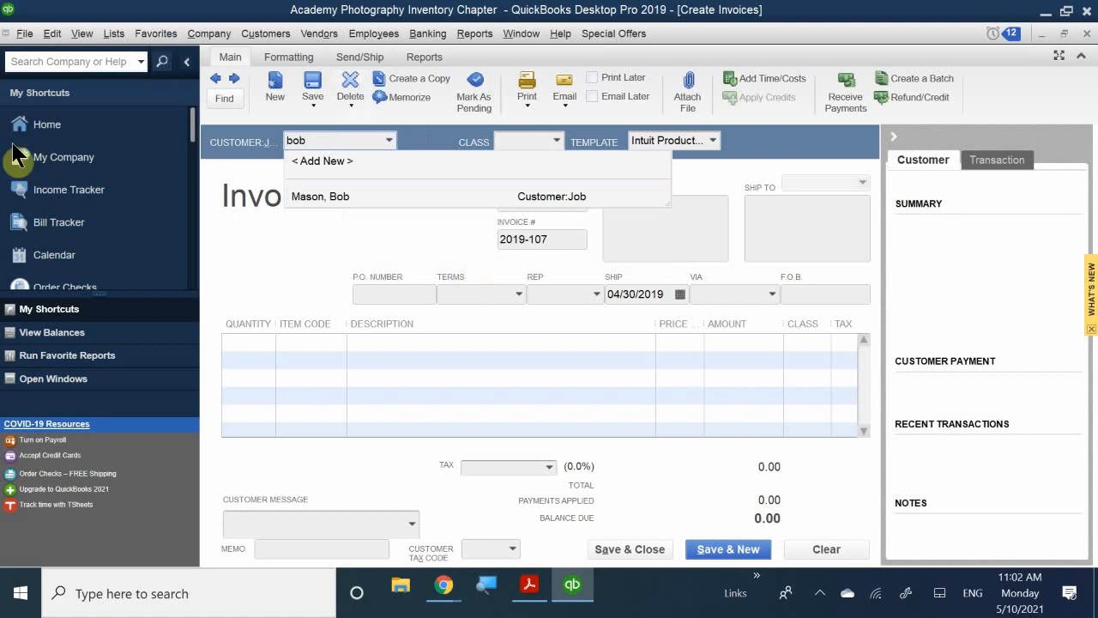
{"action": "left_click", "coordinate": [318, 195]}
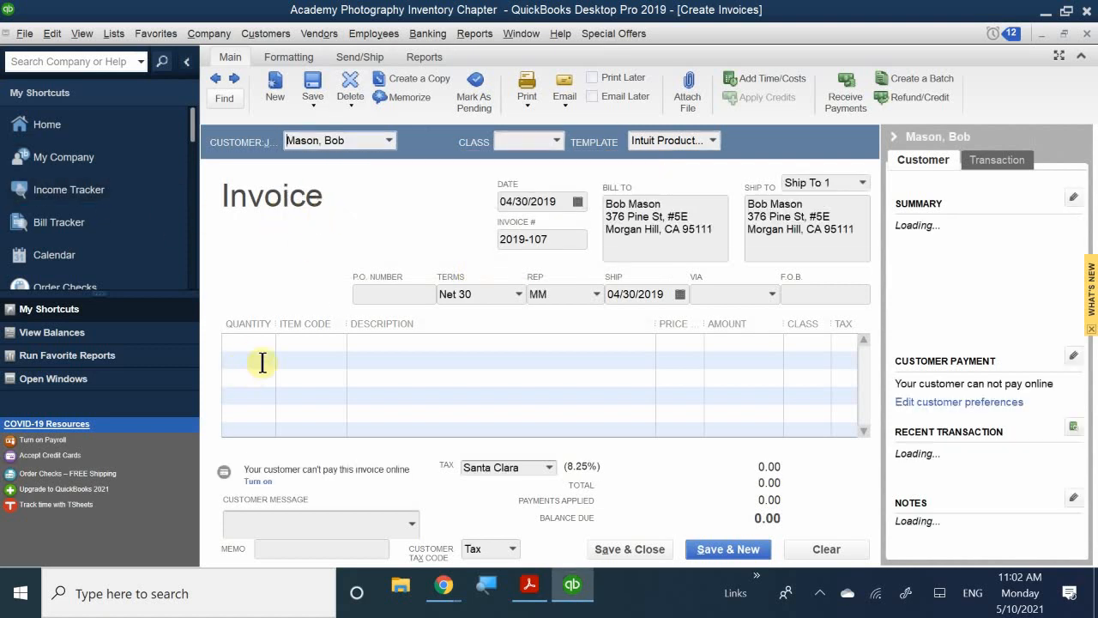
Enter quantity 1 of the 5x7 Retouching group item on the invoice's first line
{"action": "left_click", "coordinate": [255, 344]}
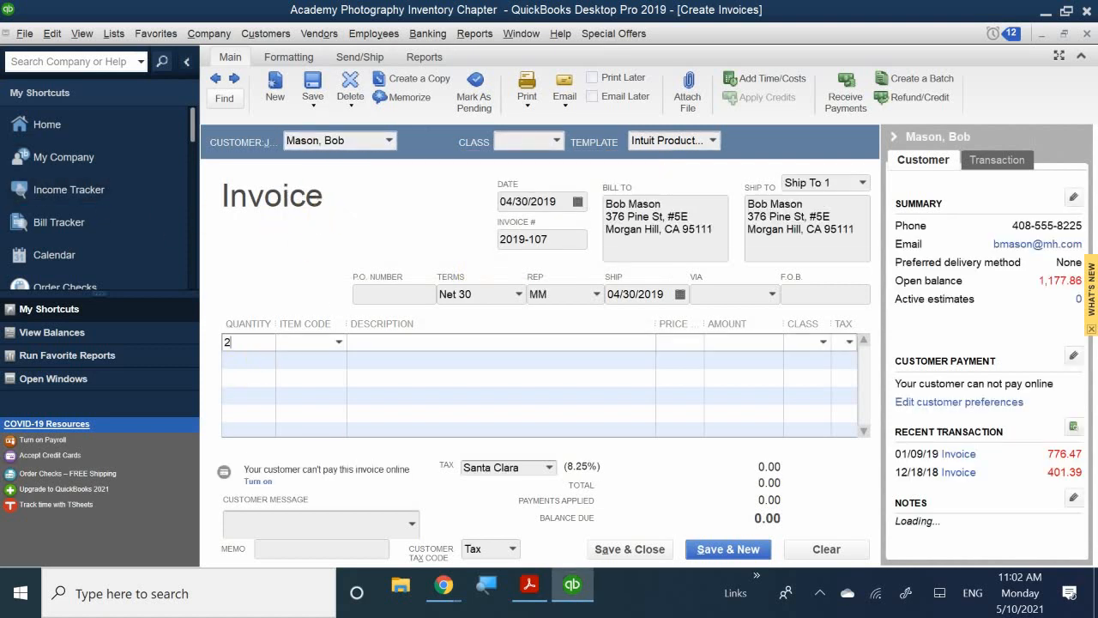
{"action": "type", "text": "1"}
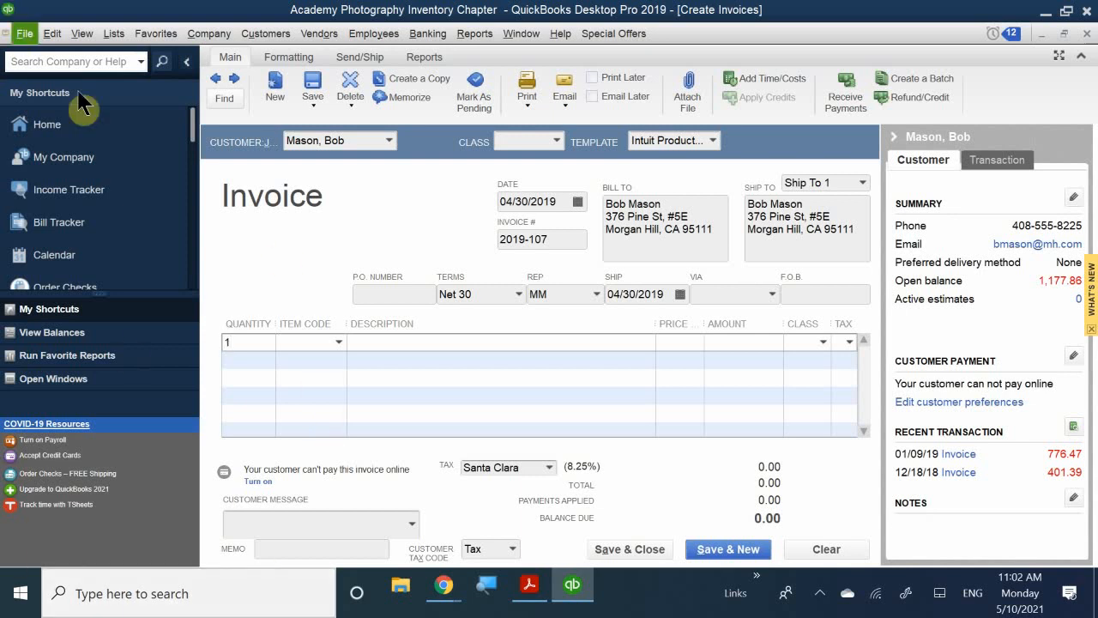
{"action": "left_click", "coordinate": [287, 338]}
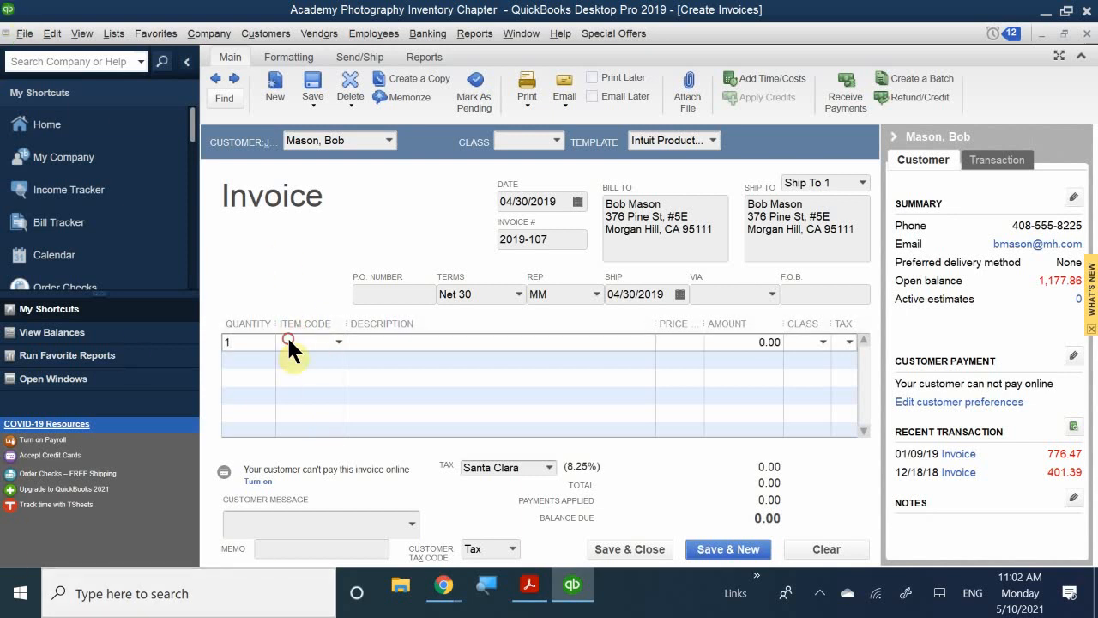
{"action": "type", "text": "5"}
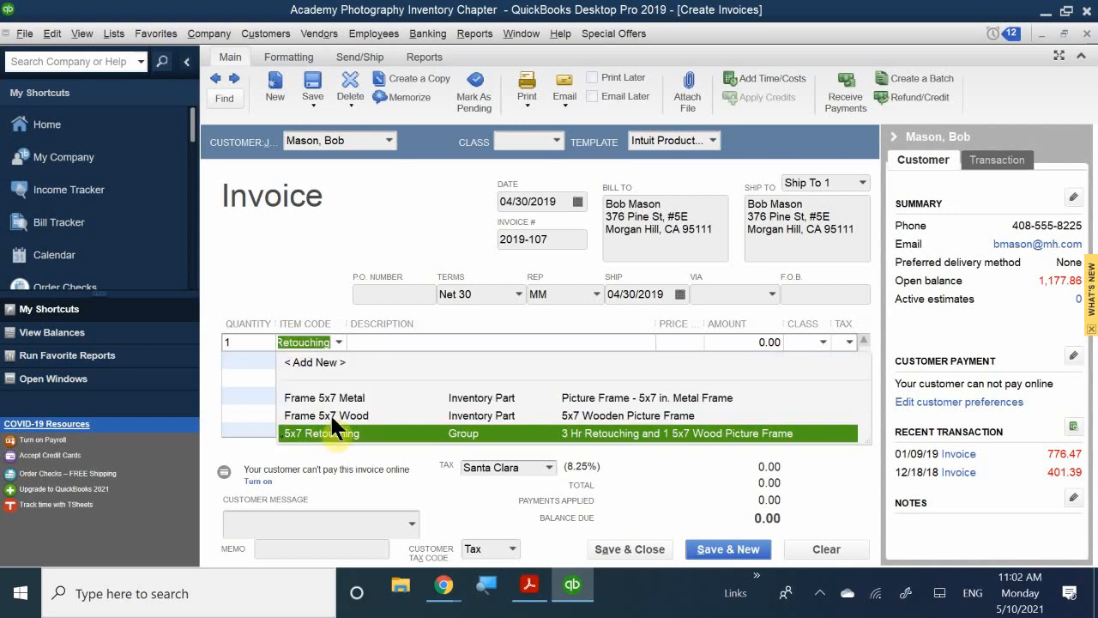
{"action": "left_click", "coordinate": [320, 435]}
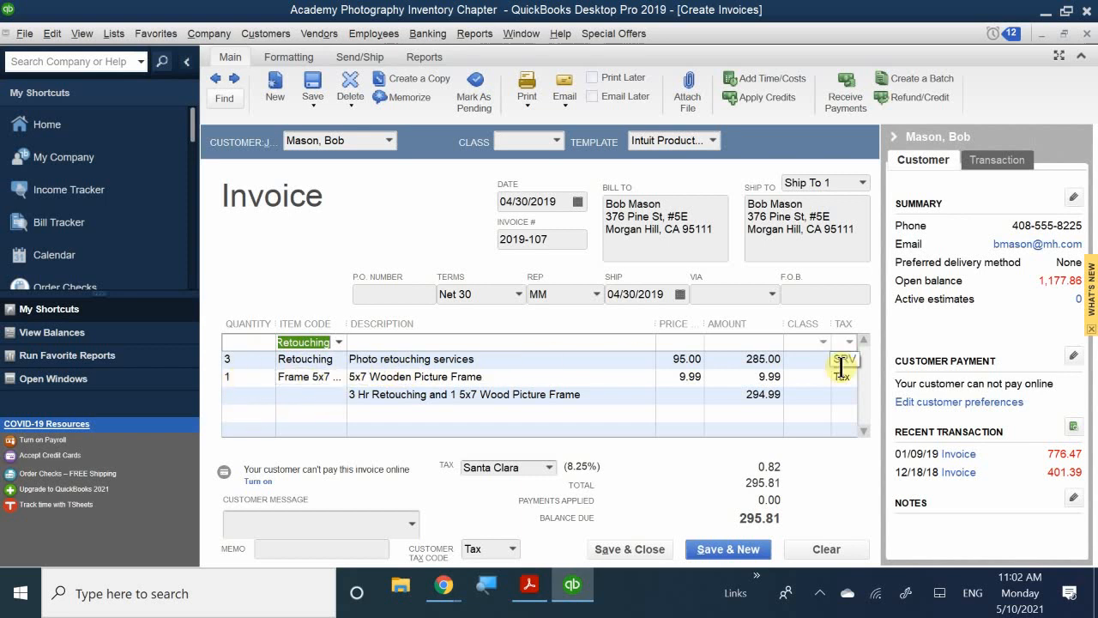
Set the 5x7 Wooden Picture Frame's price to 0.00 on the invoice and dismiss the cash basis reports message for the future
{"action": "double_click", "coordinate": [679, 376]}
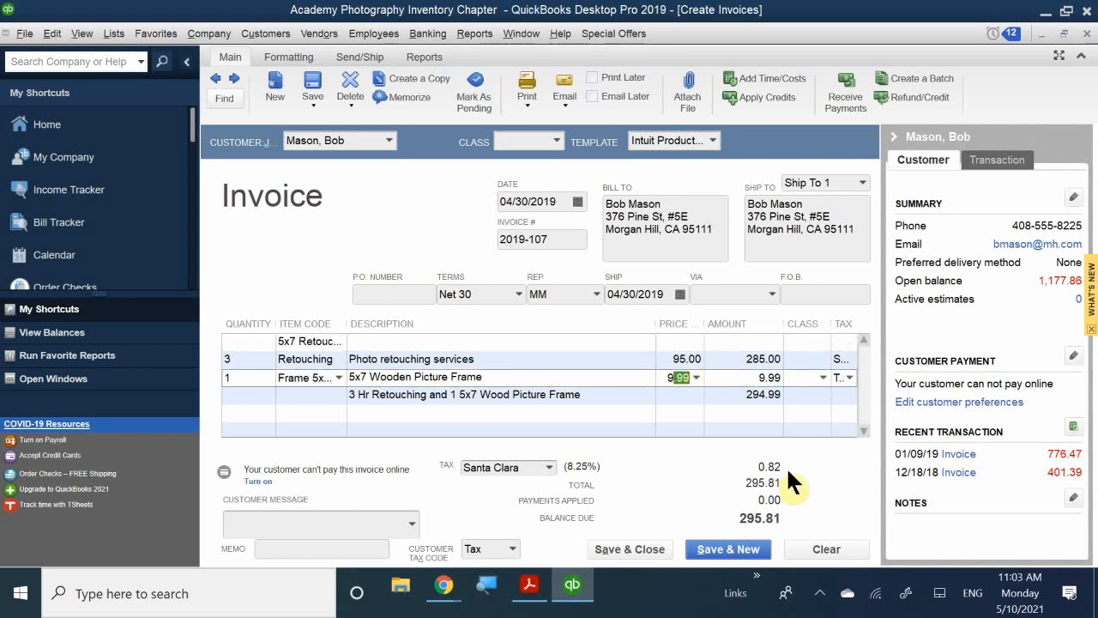
{"action": "key", "text": "BackSpace"}
{"action": "key", "text": "BackSpace"}
{"action": "key", "text": "BackSpace"}
{"action": "type", "text": "0.00"}
{"action": "left_click", "coordinate": [762, 397]}
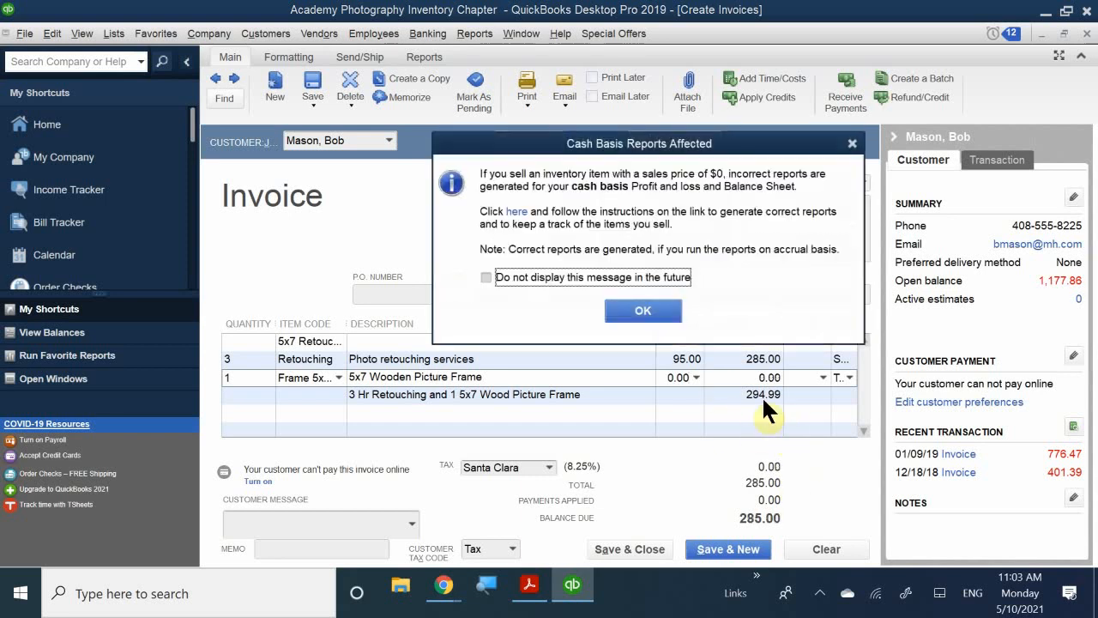
{"action": "left_click", "coordinate": [558, 274]}
{"action": "left_click", "coordinate": [633, 306]}
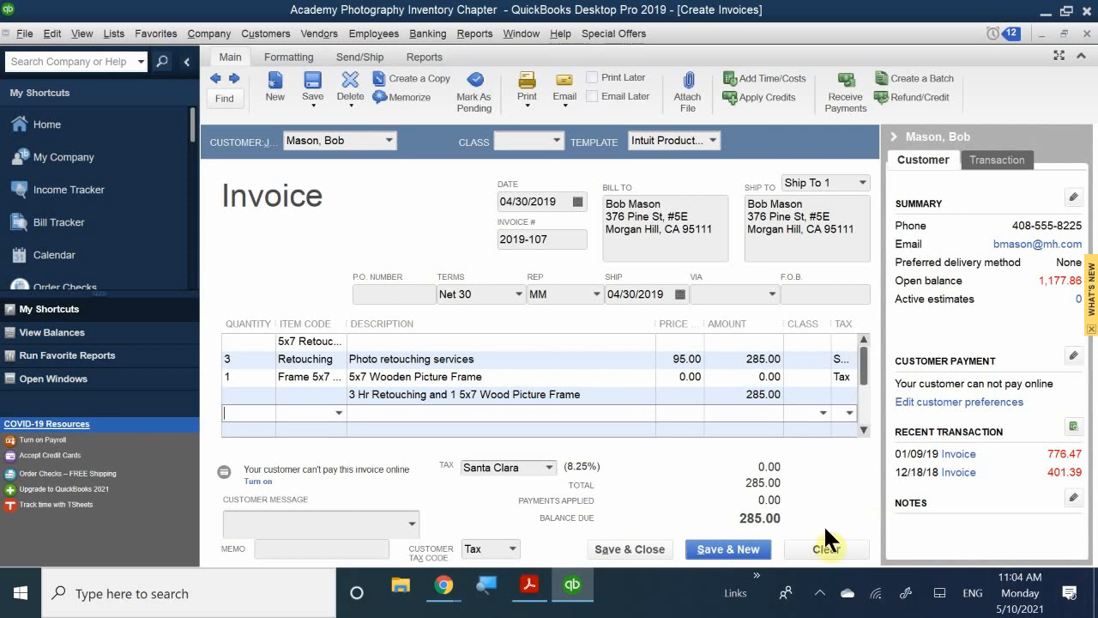
Clear the unsaved invoice and close its window
{"action": "left_click", "coordinate": [825, 548]}
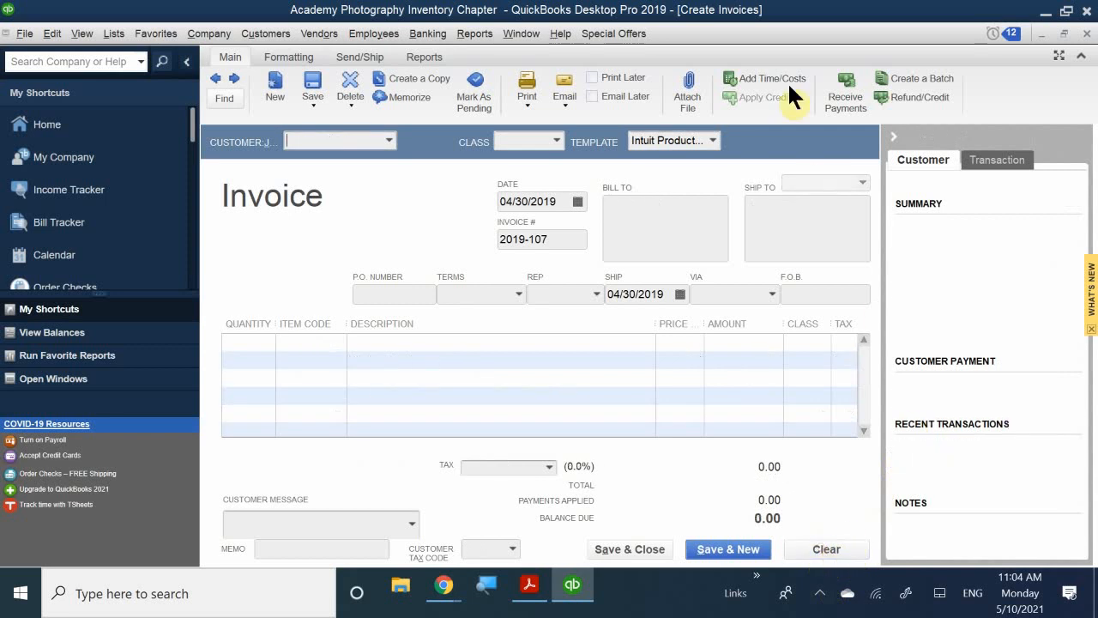
{"action": "left_click", "coordinate": [1084, 34]}
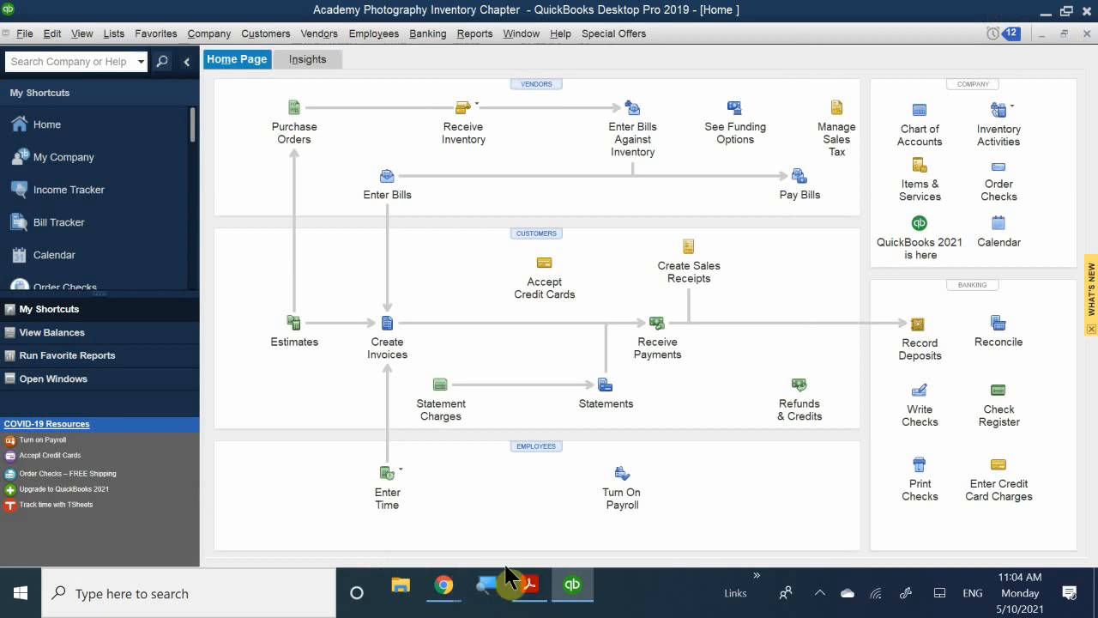
Switch to QB CH 8.pdf in Acrobat Reader and read the group pricing note and the Inventory Assemblies and Inventory Reports sections
{"action": "left_click", "coordinate": [526, 585]}
{"action": "scroll", "coordinate": [504, 442], "scroll_direction": "down", "scroll_amount": 10}
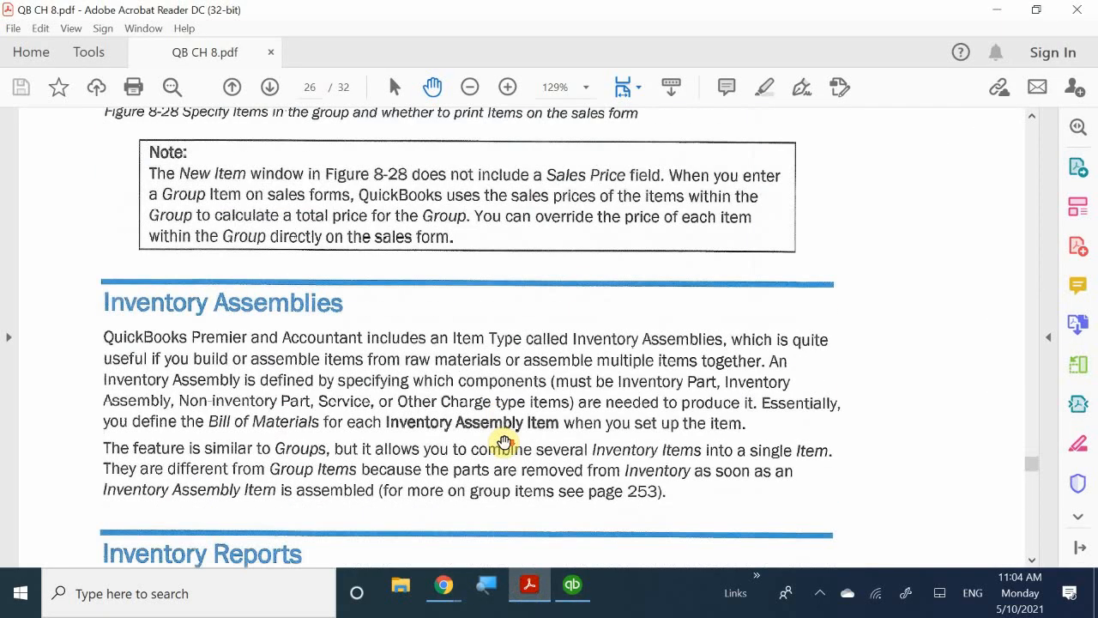
{"action": "scroll", "coordinate": [504, 442], "scroll_direction": "down", "scroll_amount": 6}
{"action": "scroll", "coordinate": [503, 442], "scroll_direction": "up", "scroll_amount": 2}
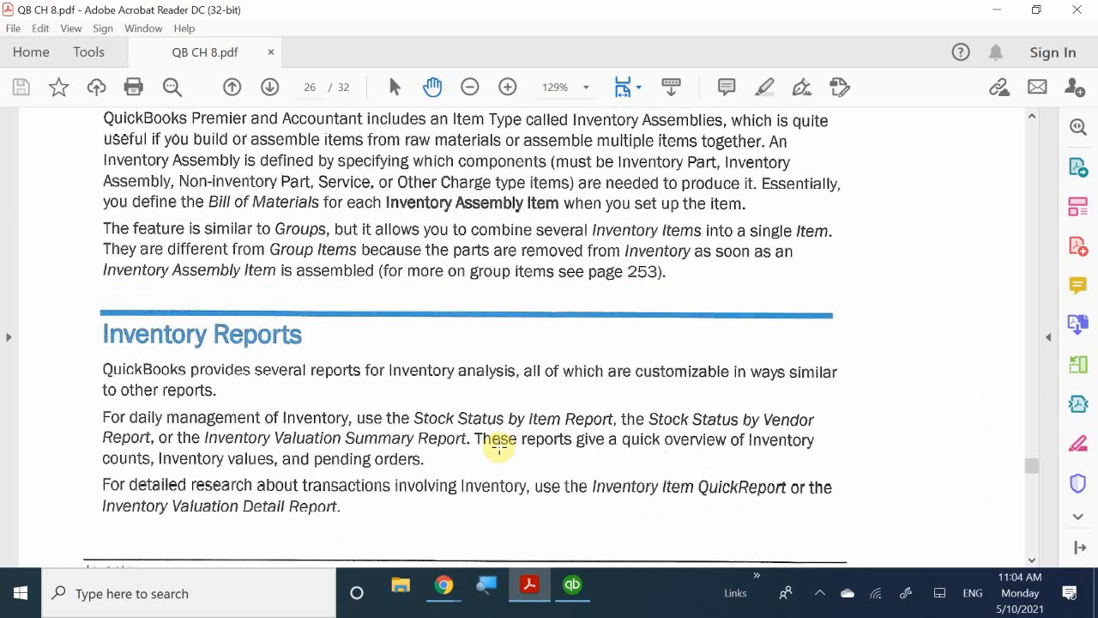
{"action": "scroll", "coordinate": [502, 442], "scroll_direction": "up", "scroll_amount": 4}
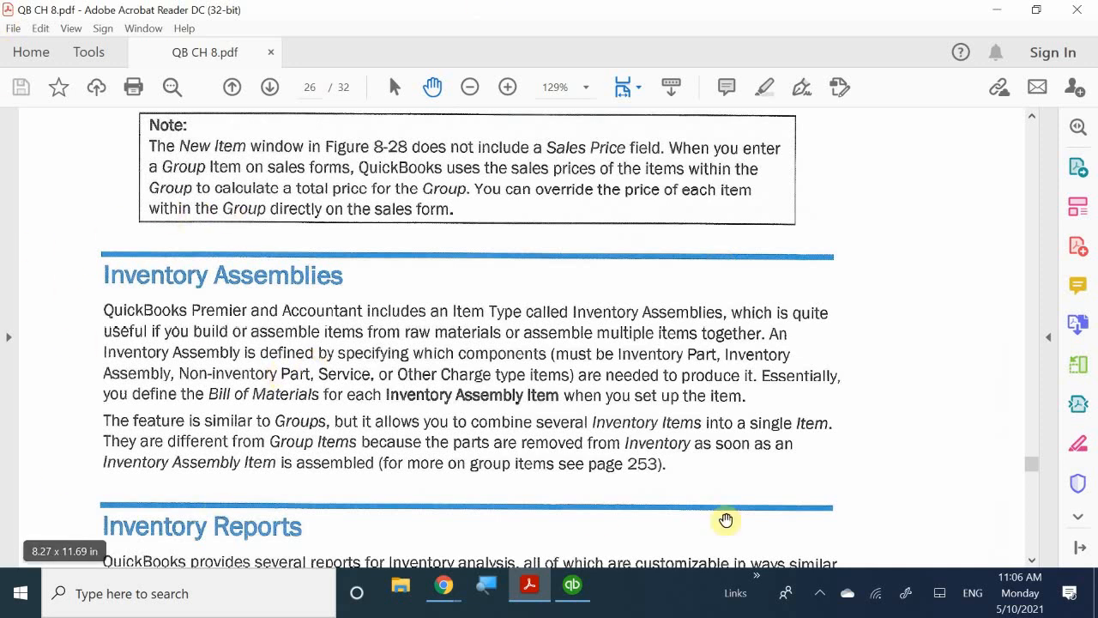
{"action": "scroll", "coordinate": [251, 310], "scroll_direction": "up", "scroll_amount": 5}
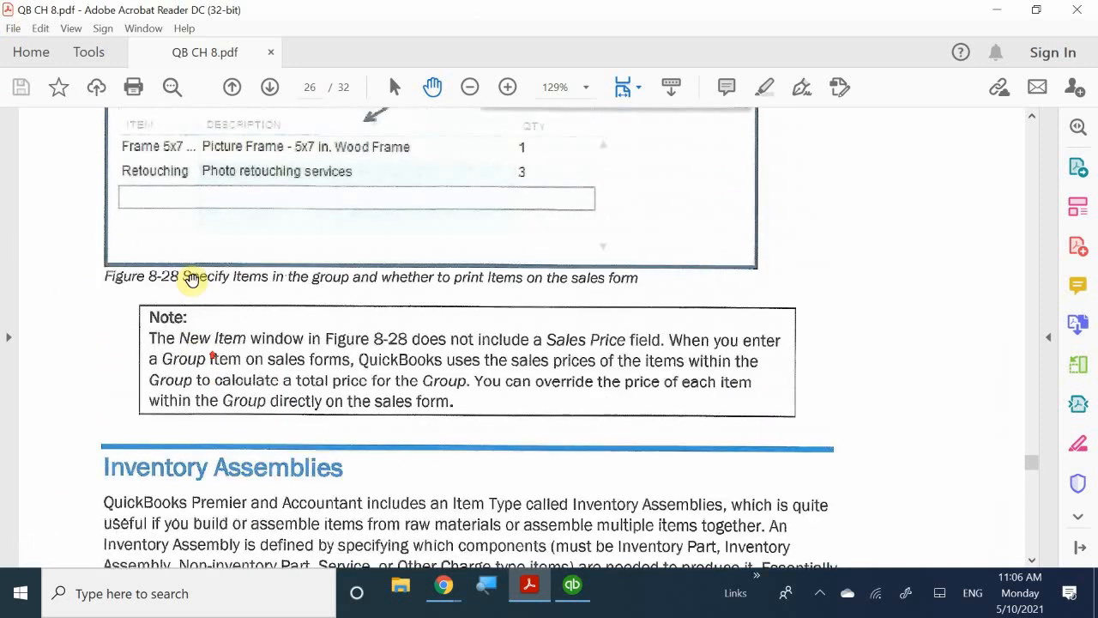
{"action": "scroll", "coordinate": [222, 279], "scroll_direction": "down", "scroll_amount": 5}
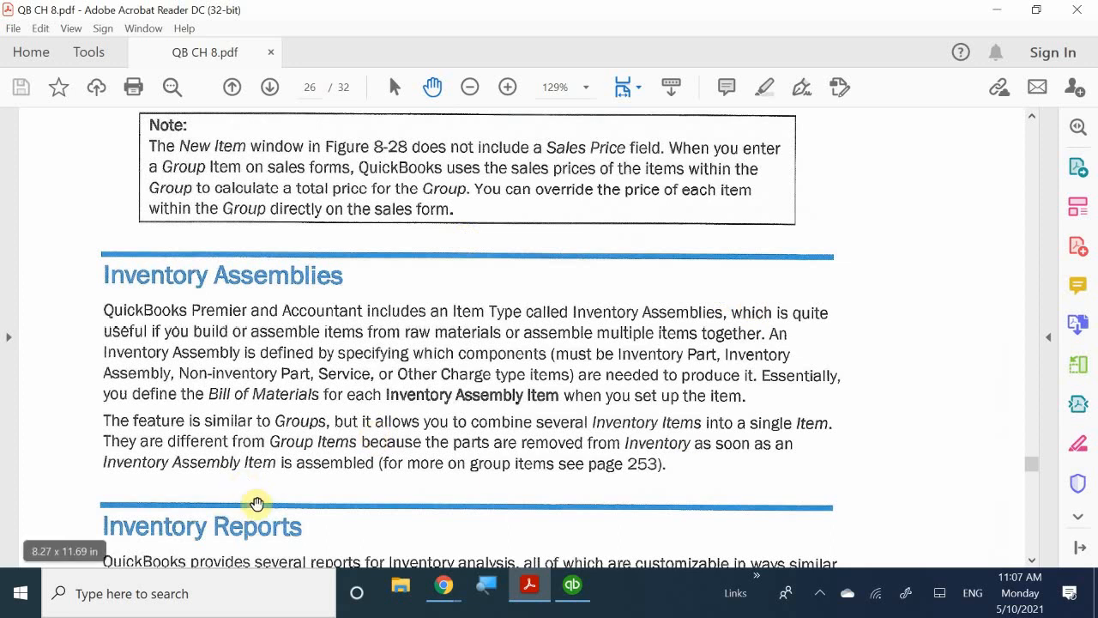
{"action": "scroll", "coordinate": [144, 351], "scroll_direction": "down", "scroll_amount": 1}
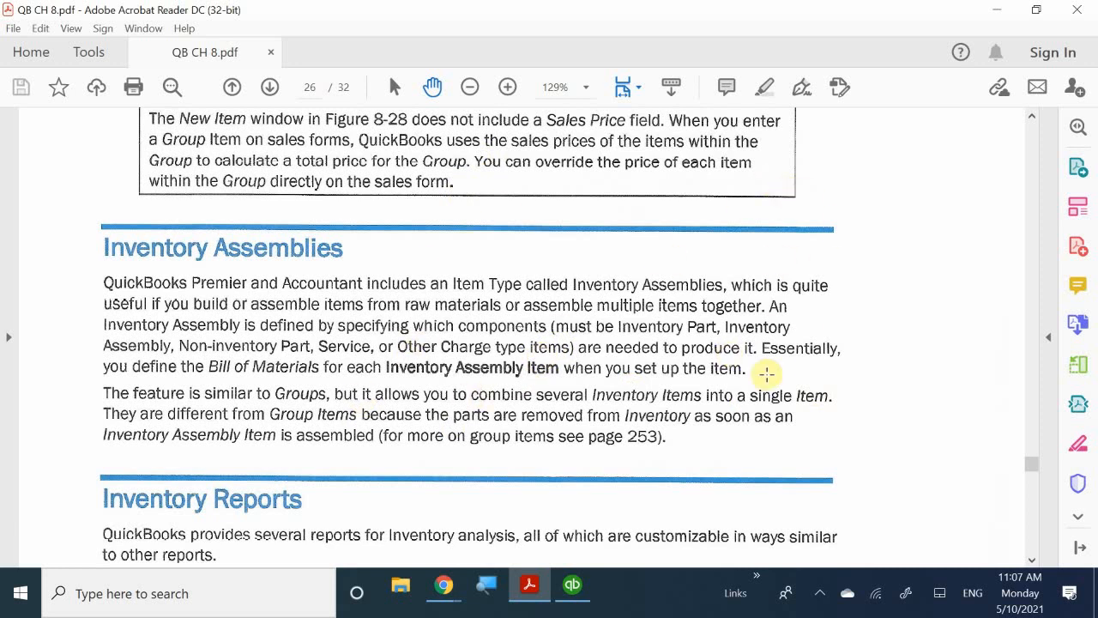
{"action": "scroll", "coordinate": [596, 356], "scroll_direction": "down", "scroll_amount": 3}
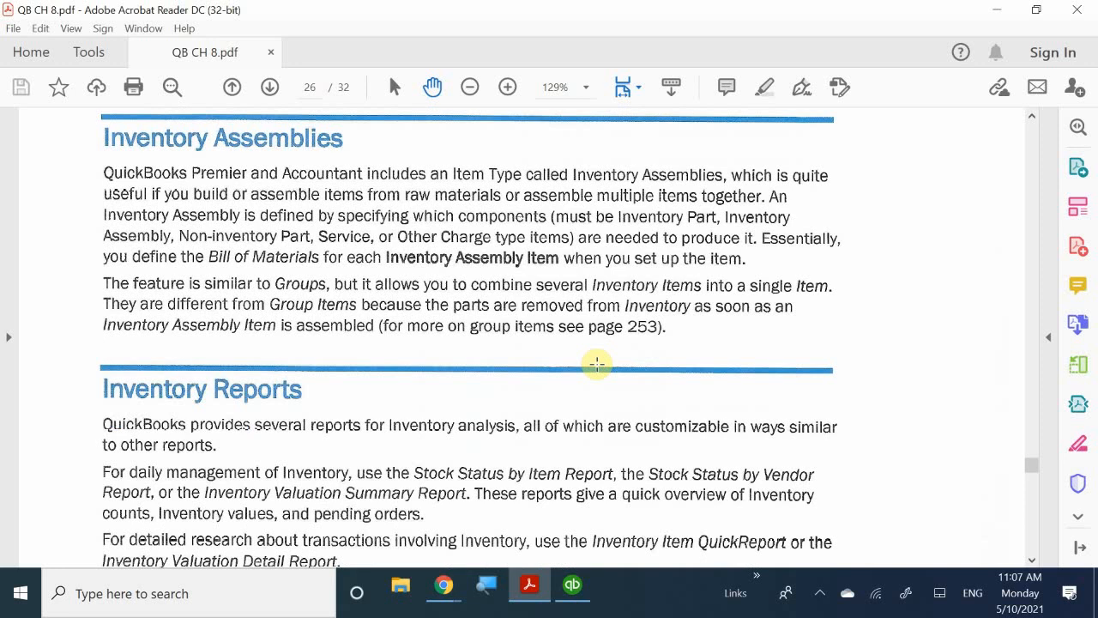
{"action": "scroll", "coordinate": [597, 364], "scroll_direction": "down", "scroll_amount": 3}
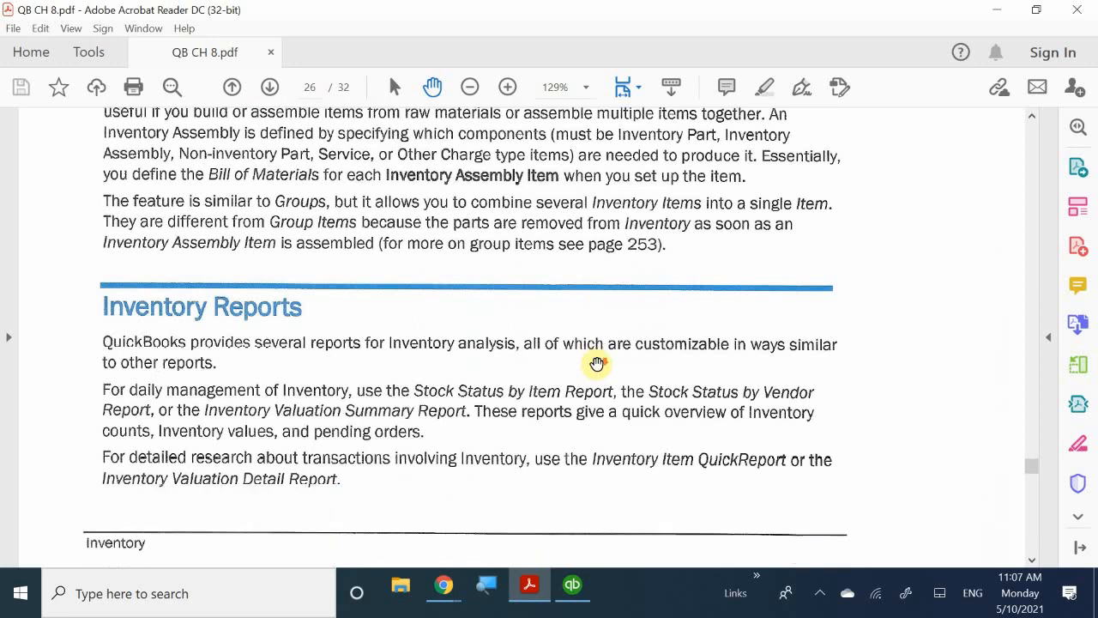
Look through the chapter's Inventory Reports pages, from the QuickReport and stock status reports to Inventory Valuation Summary and the Review Questions
{"action": "scroll", "coordinate": [597, 364], "scroll_direction": "down", "scroll_amount": 1}
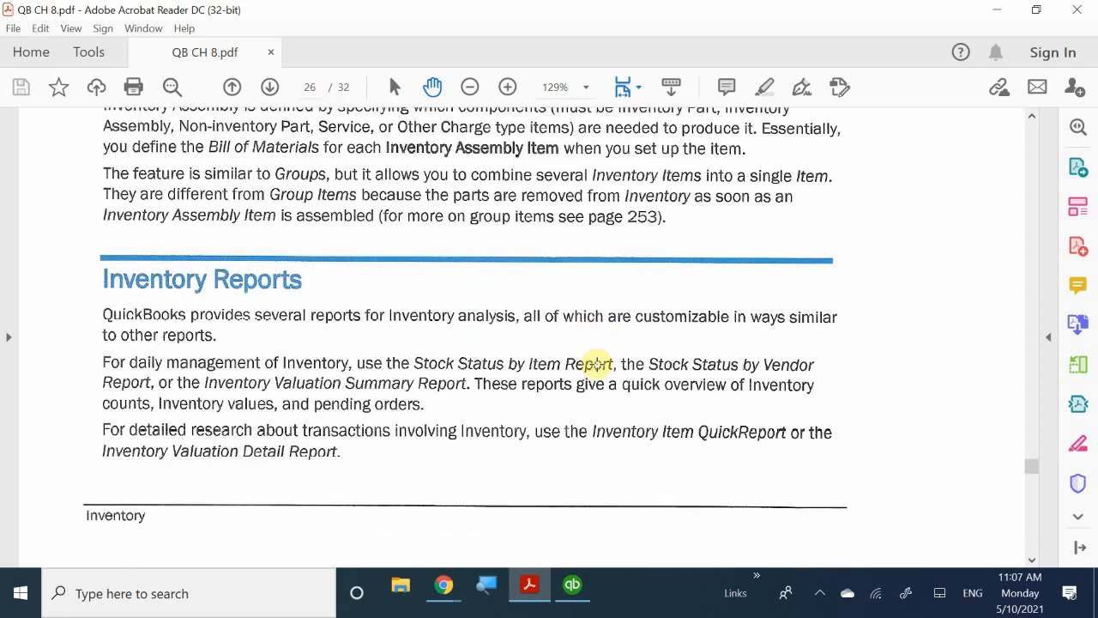
{"action": "scroll", "coordinate": [597, 364], "scroll_direction": "down", "scroll_amount": 3}
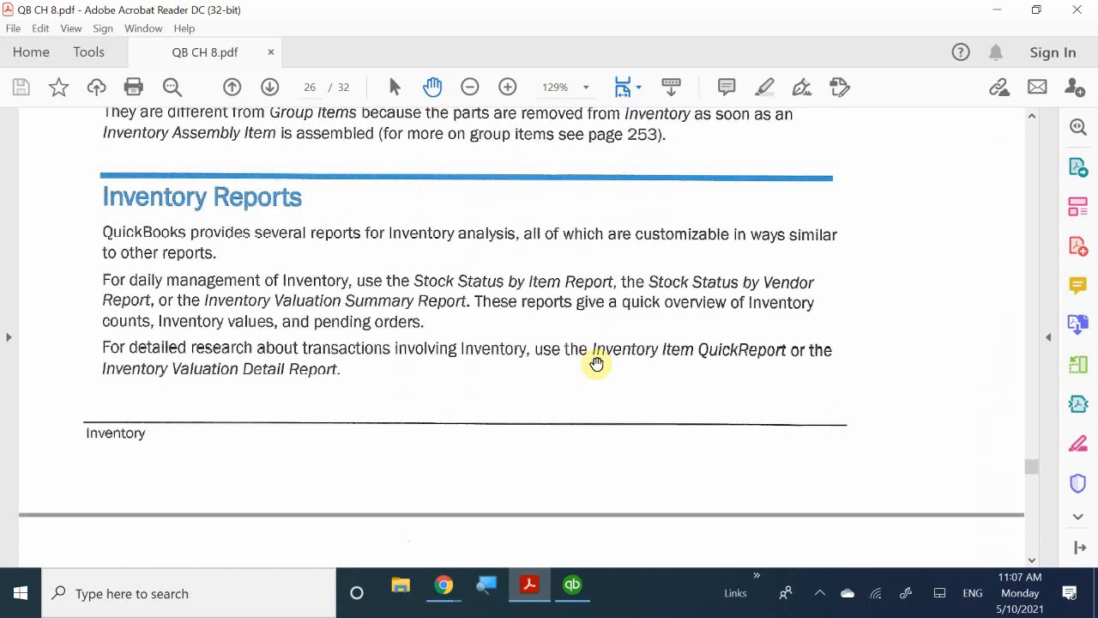
{"action": "scroll", "coordinate": [597, 364], "scroll_direction": "down", "scroll_amount": 2}
{"action": "scroll", "coordinate": [597, 364], "scroll_direction": "up", "scroll_amount": 3}
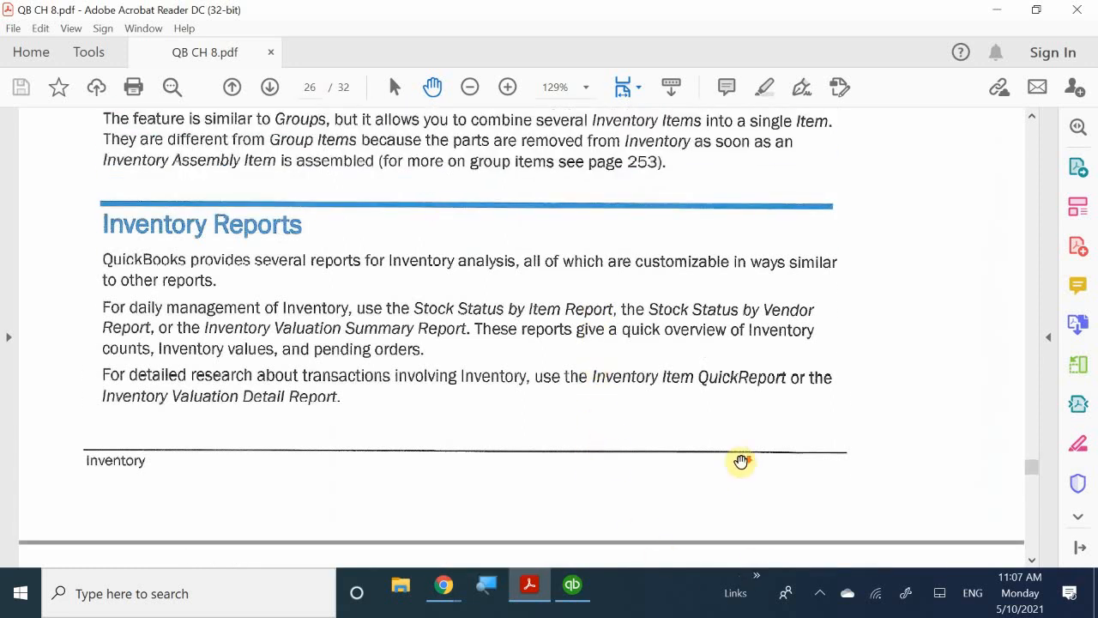
{"action": "scroll", "coordinate": [740, 460], "scroll_direction": "down", "scroll_amount": 12}
{"action": "scroll", "coordinate": [740, 461], "scroll_direction": "down", "scroll_amount": 20}
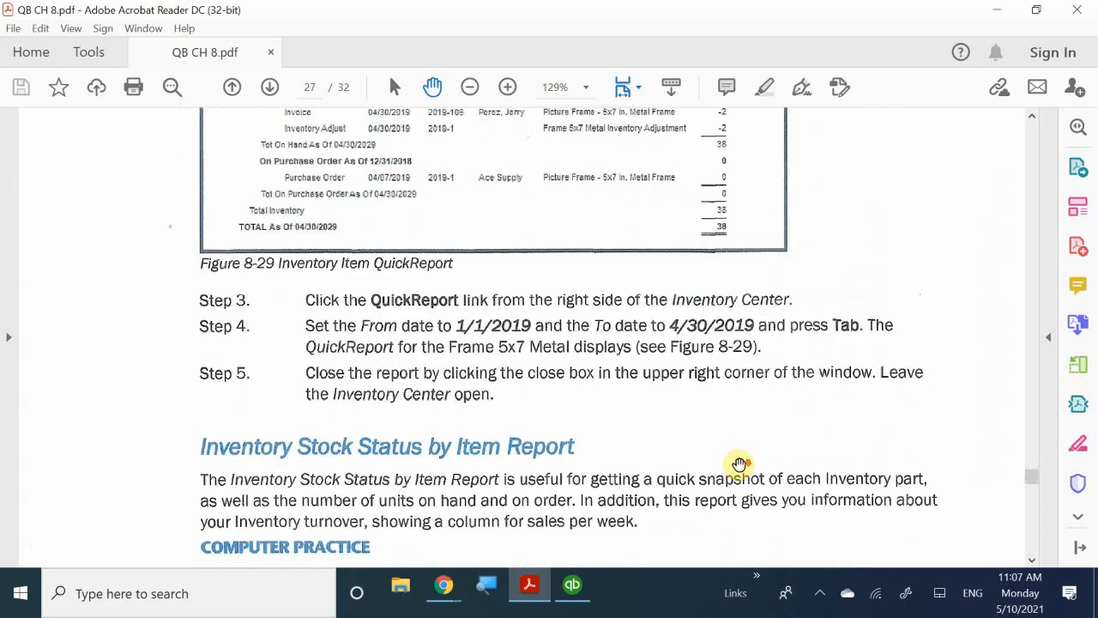
{"action": "scroll", "coordinate": [740, 464], "scroll_direction": "down", "scroll_amount": 20}
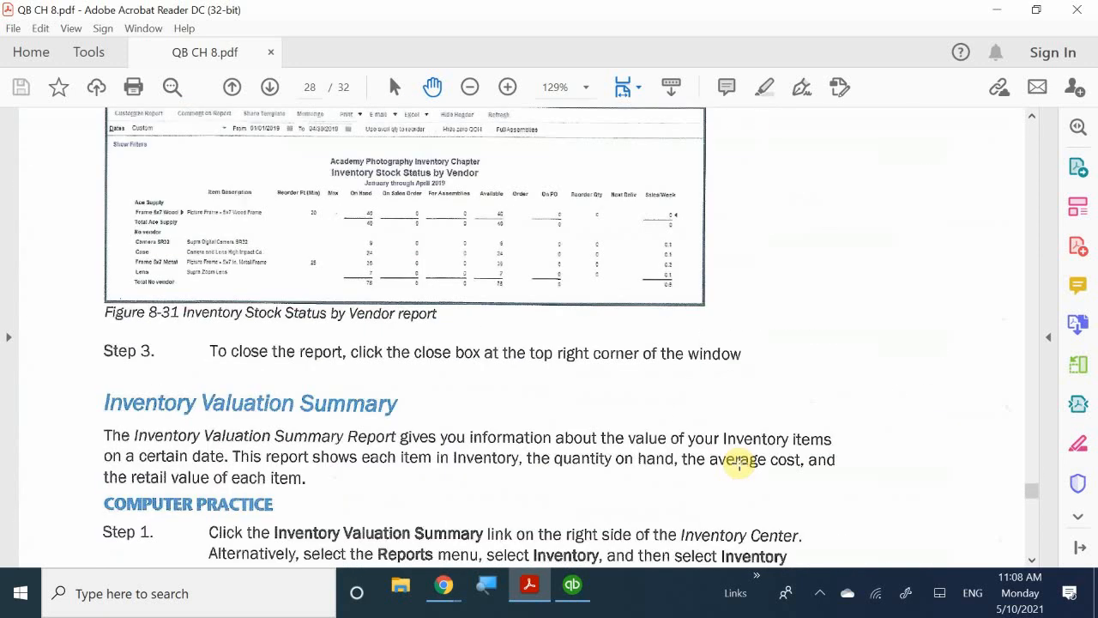
{"action": "scroll", "coordinate": [740, 463], "scroll_direction": "down", "scroll_amount": 20}
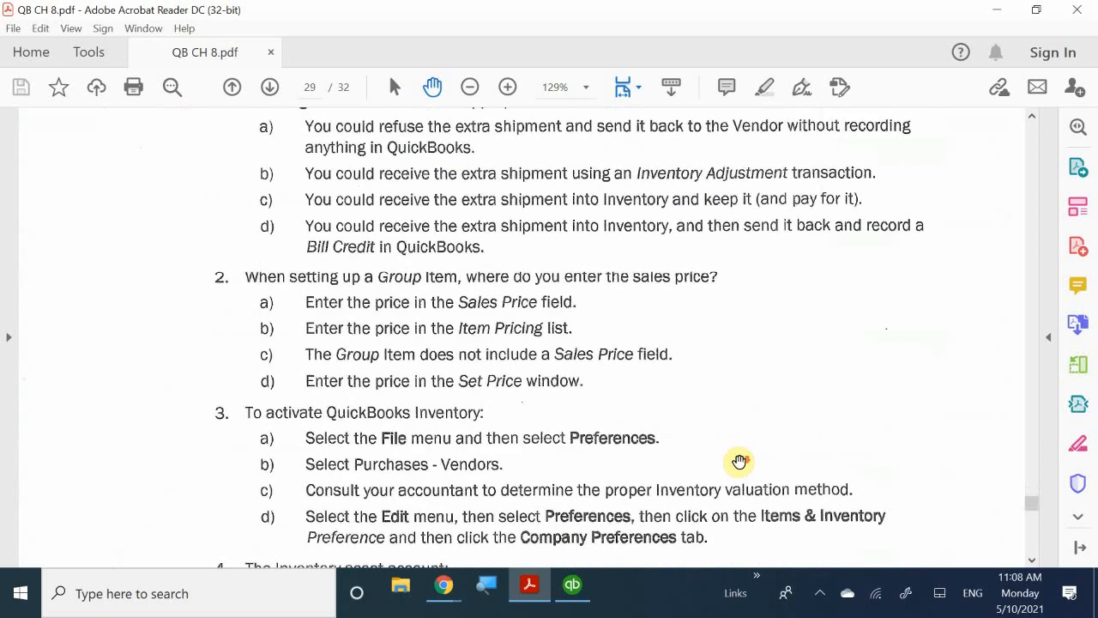
{"action": "scroll", "coordinate": [739, 462], "scroll_direction": "up", "scroll_amount": 8}
{"action": "scroll", "coordinate": [739, 462], "scroll_direction": "up", "scroll_amount": 5}
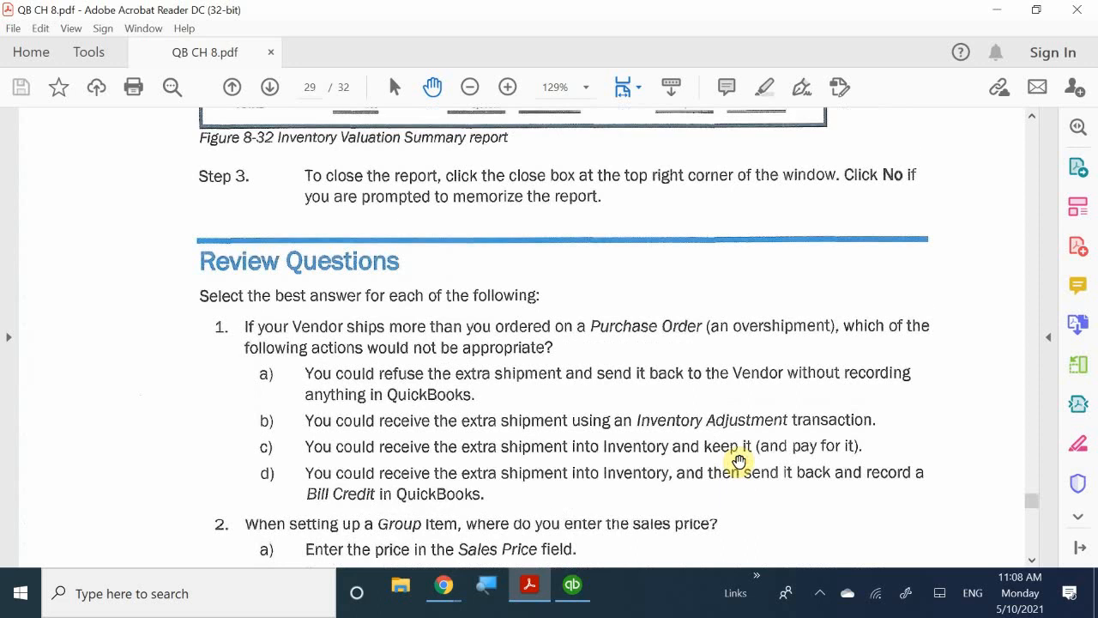
Switch to QuickBooks and run the Purchases by Vendor Summary report with the date range set to All
{"action": "left_click", "coordinate": [570, 588]}
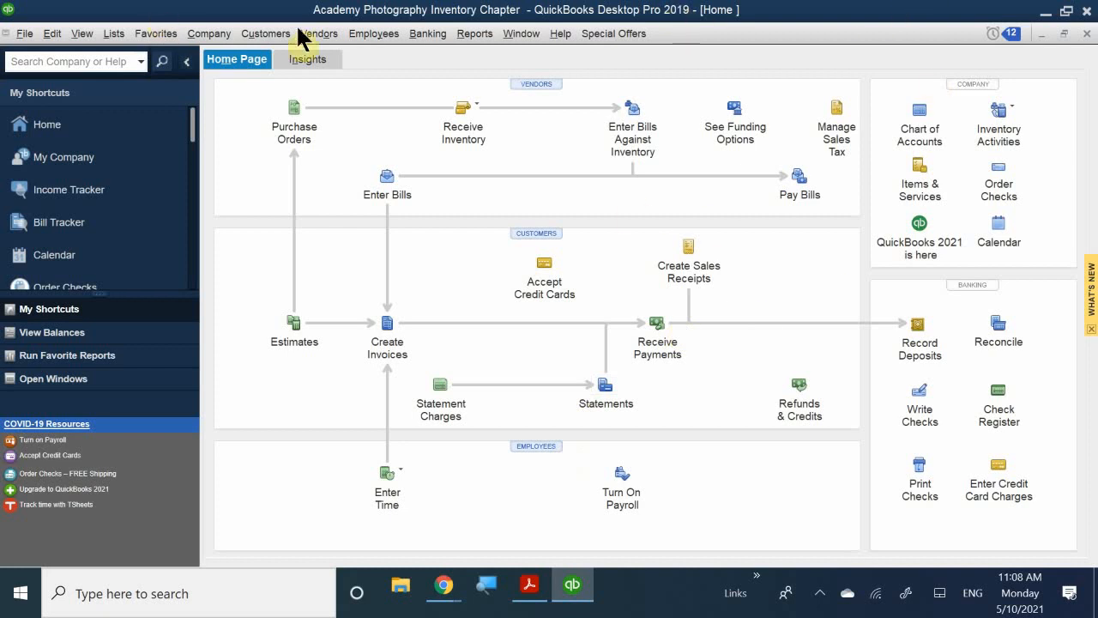
{"action": "left_click", "coordinate": [466, 38]}
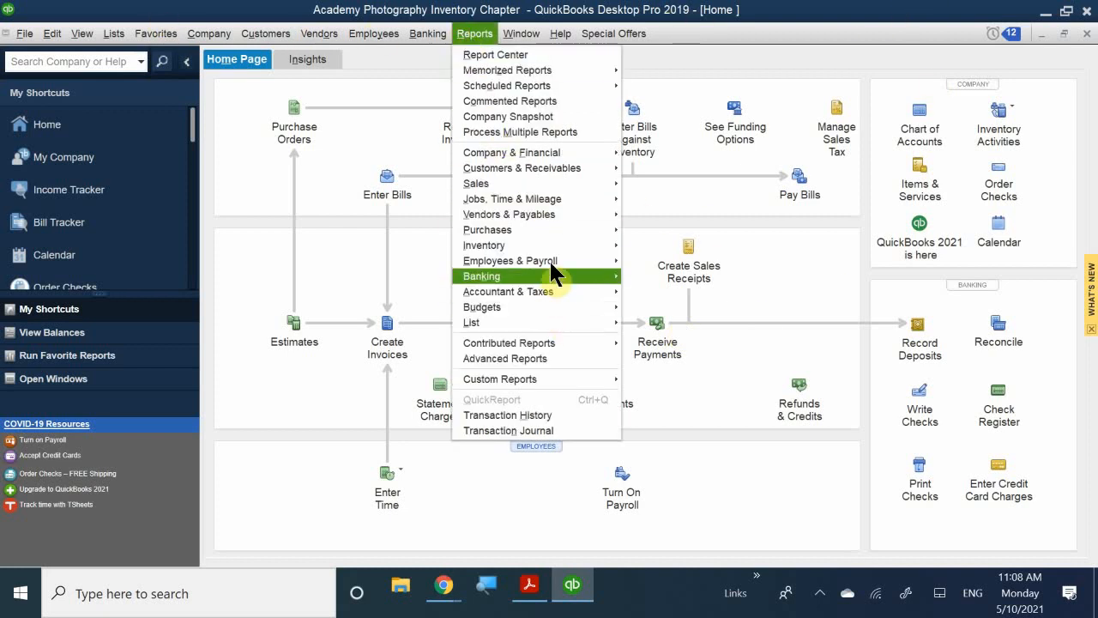
{"action": "mouse_move", "coordinate": [525, 230]}
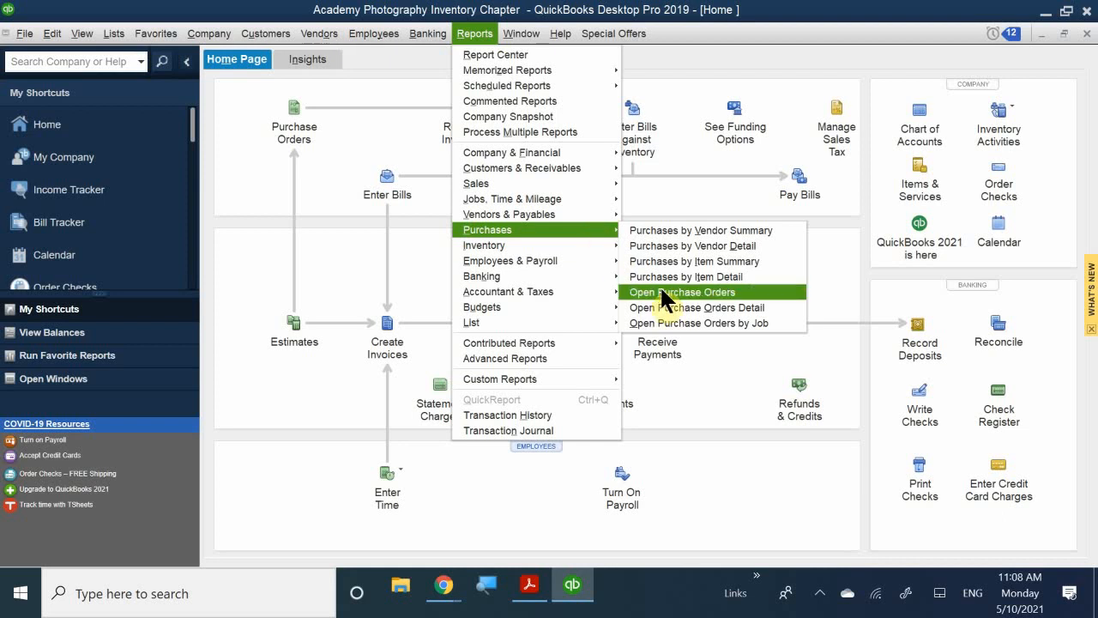
{"action": "left_click", "coordinate": [691, 233]}
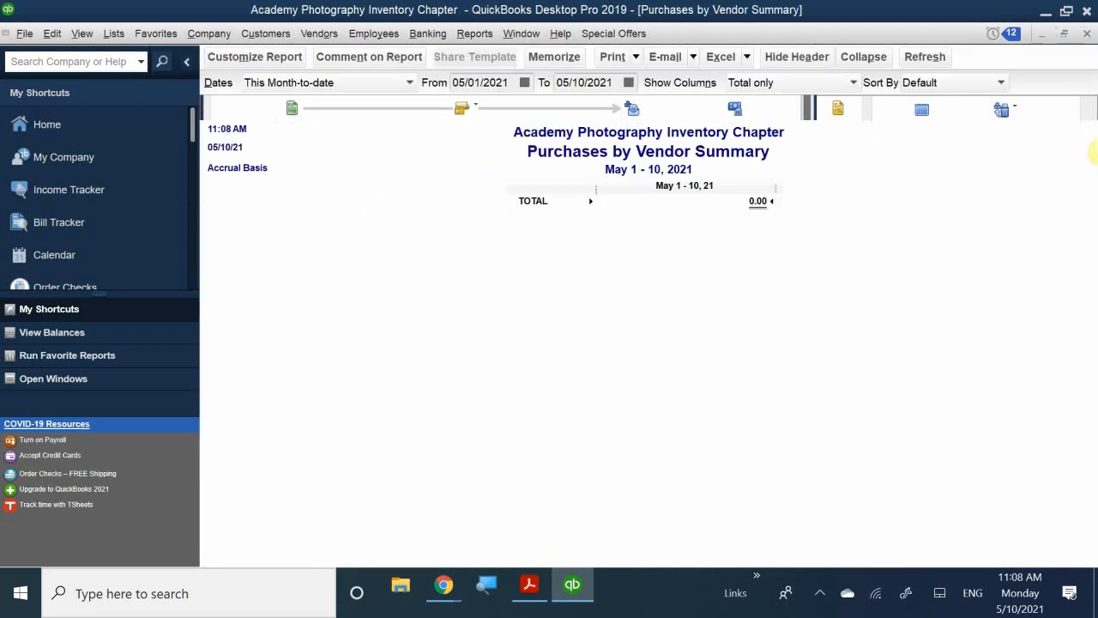
{"action": "left_click", "coordinate": [268, 83]}
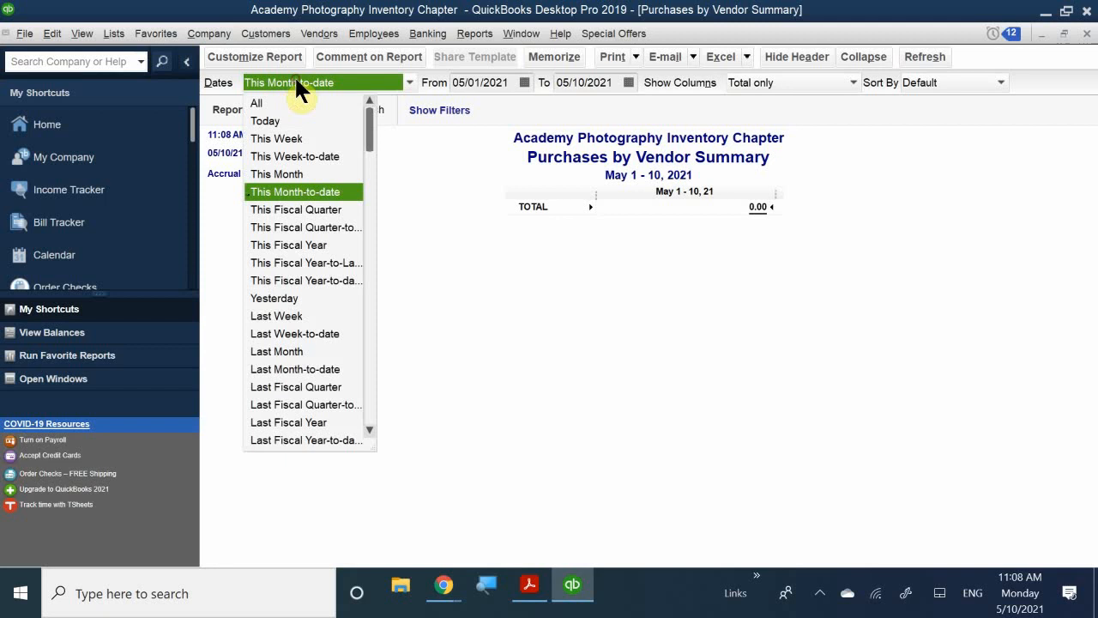
{"action": "left_click", "coordinate": [283, 93]}
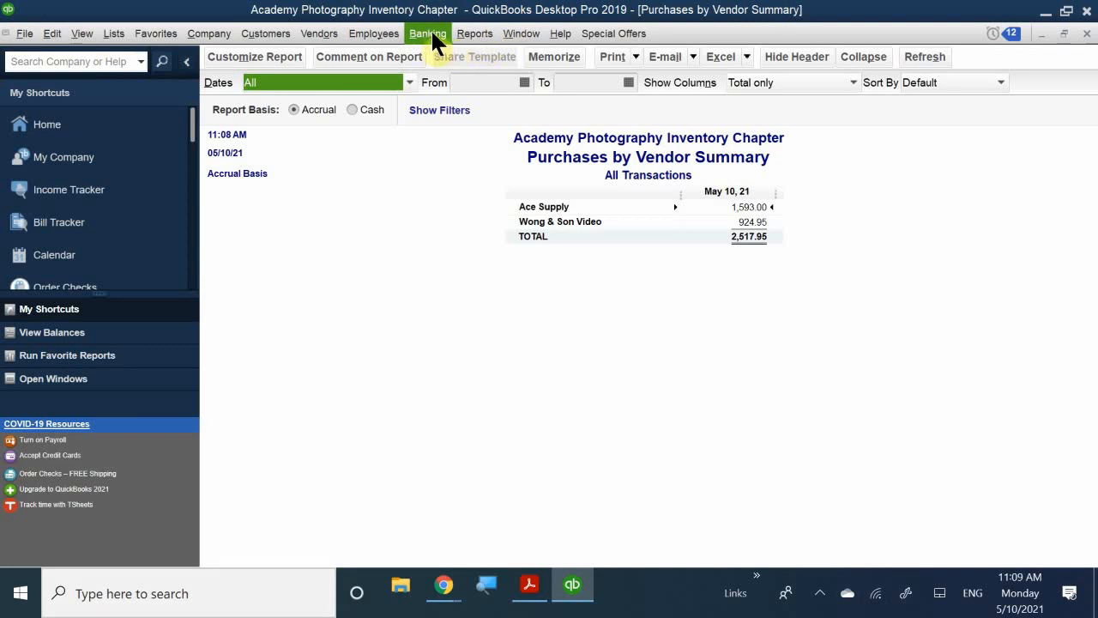
Run the Inventory Valuation Summary report, examine the items' quantities, costs and retail values, and close the report
{"action": "left_click", "coordinate": [472, 34]}
{"action": "mouse_move", "coordinate": [539, 261]}
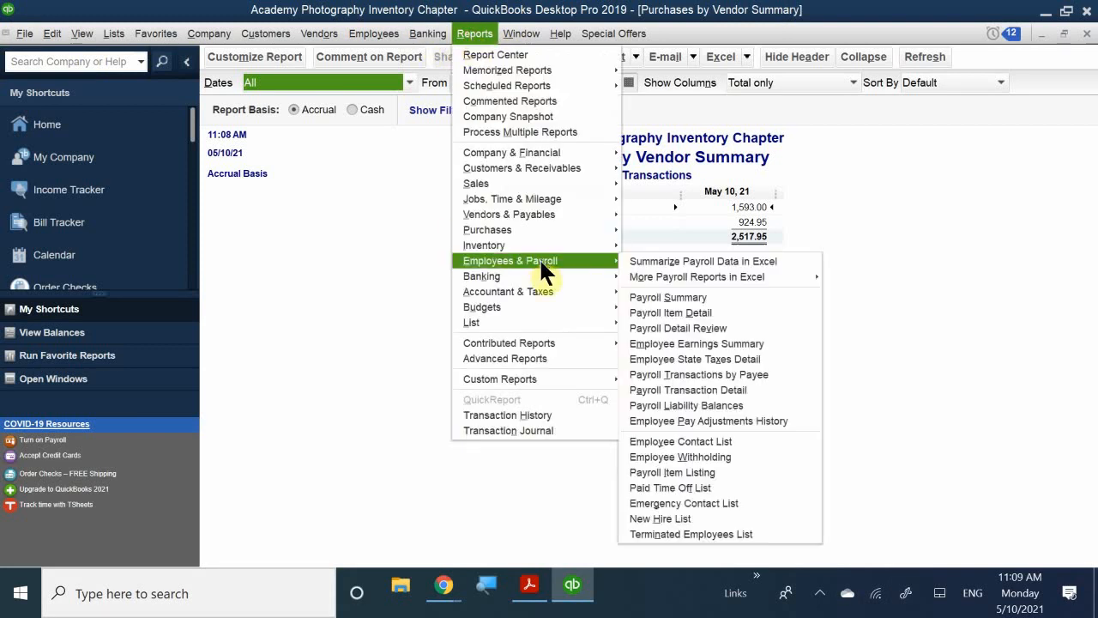
{"action": "mouse_move", "coordinate": [586, 244]}
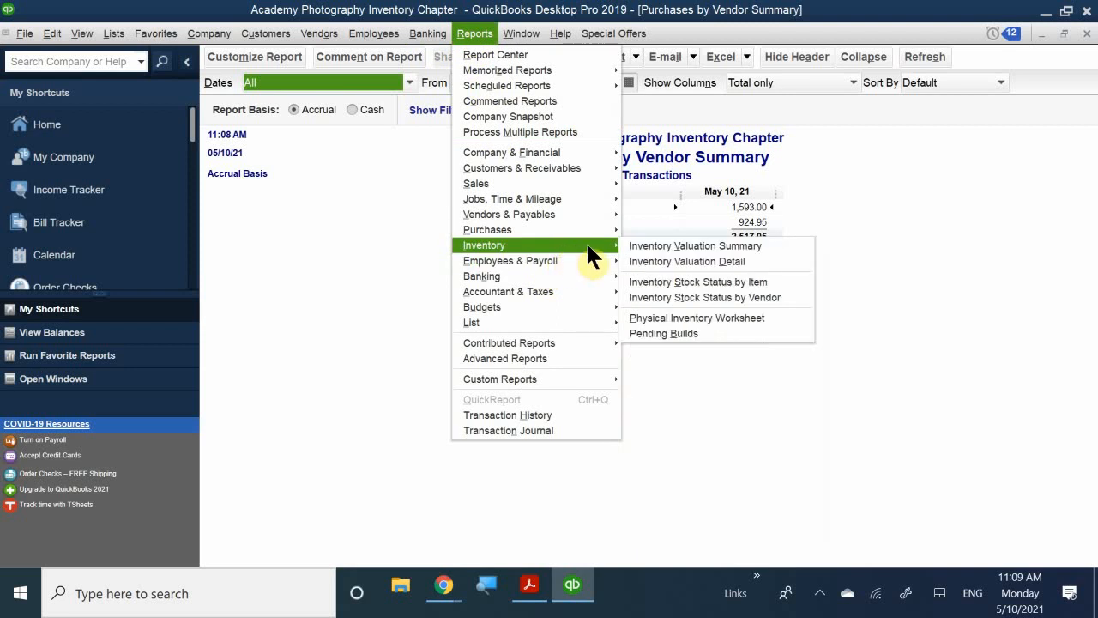
{"action": "left_click", "coordinate": [758, 246]}
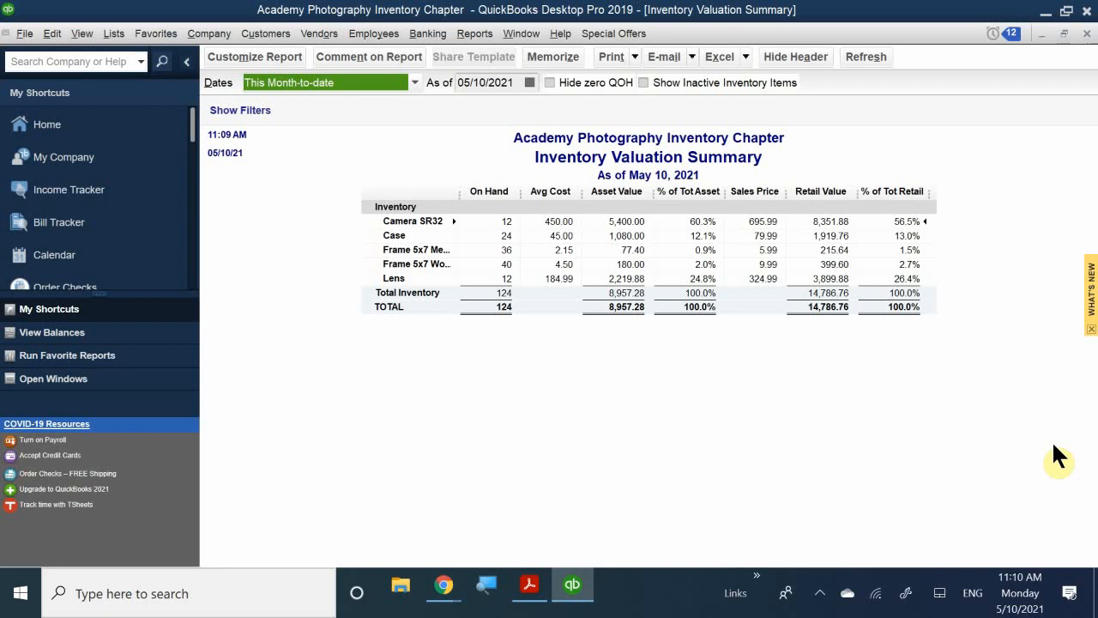
{"action": "left_click", "coordinate": [1087, 34]}
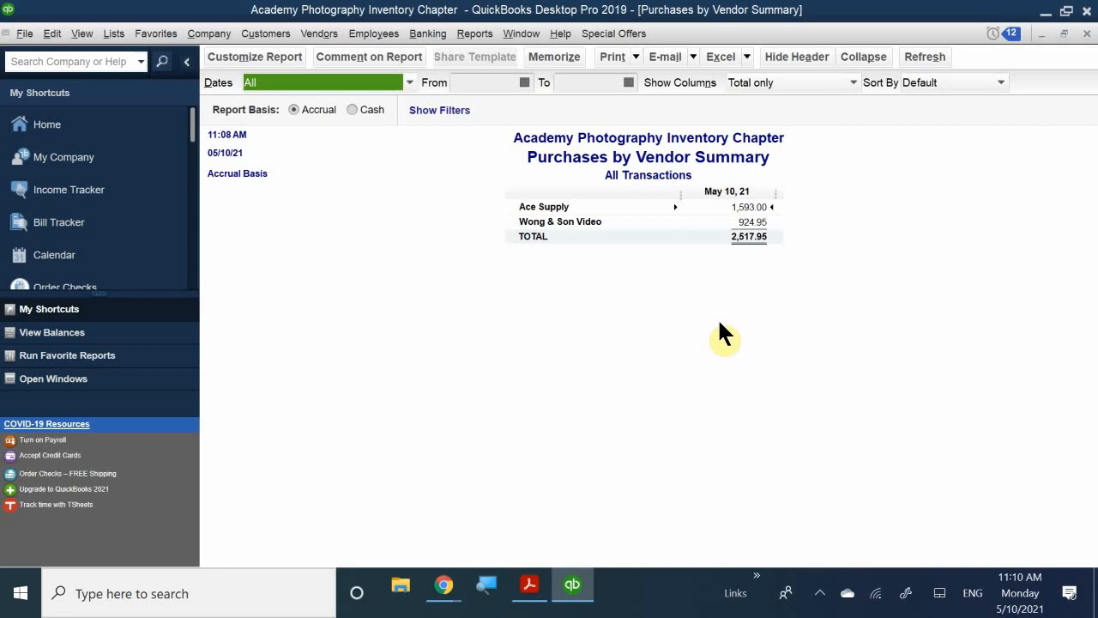
Switch to QB CH 8.pdf in Acrobat Reader and read Review Questions 1 to 5 with their answer choices
{"action": "left_click", "coordinate": [528, 585]}
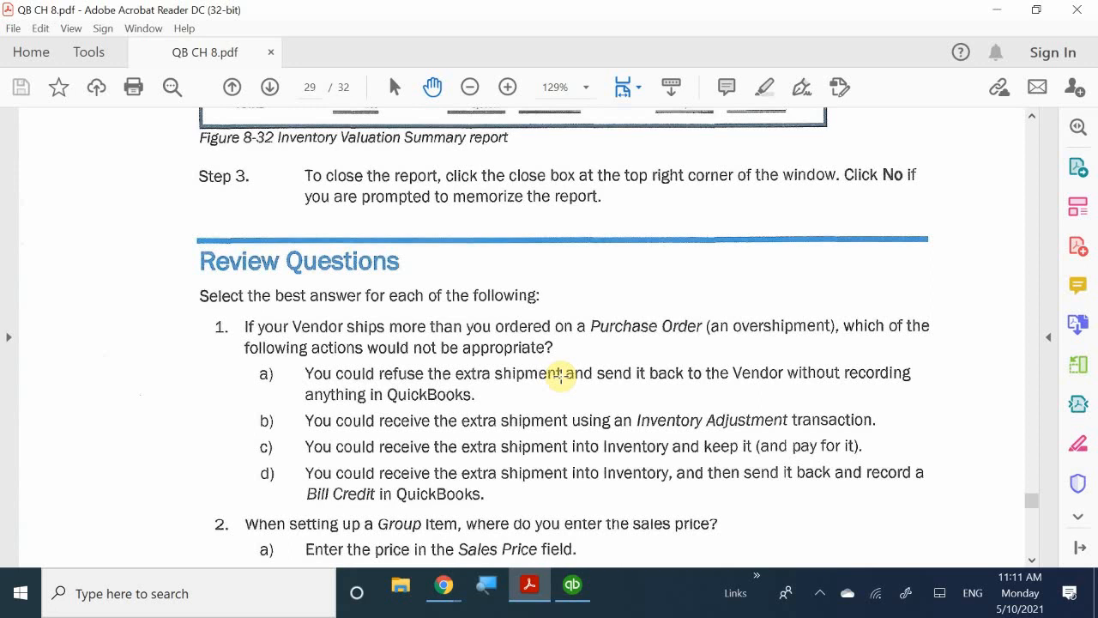
{"action": "scroll", "coordinate": [559, 375], "scroll_direction": "down", "scroll_amount": 3}
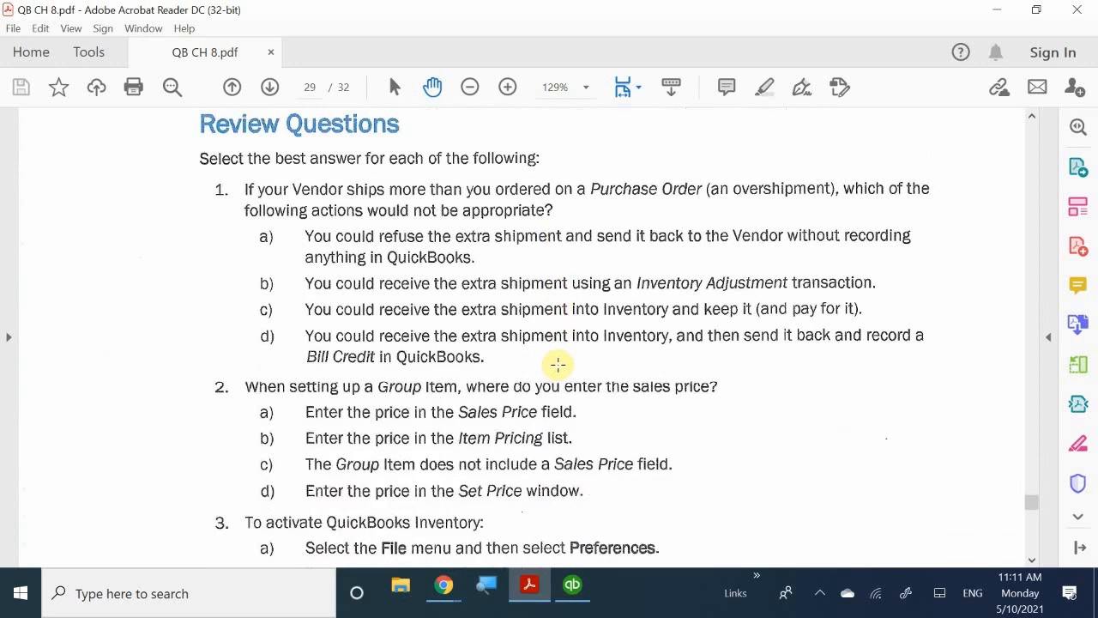
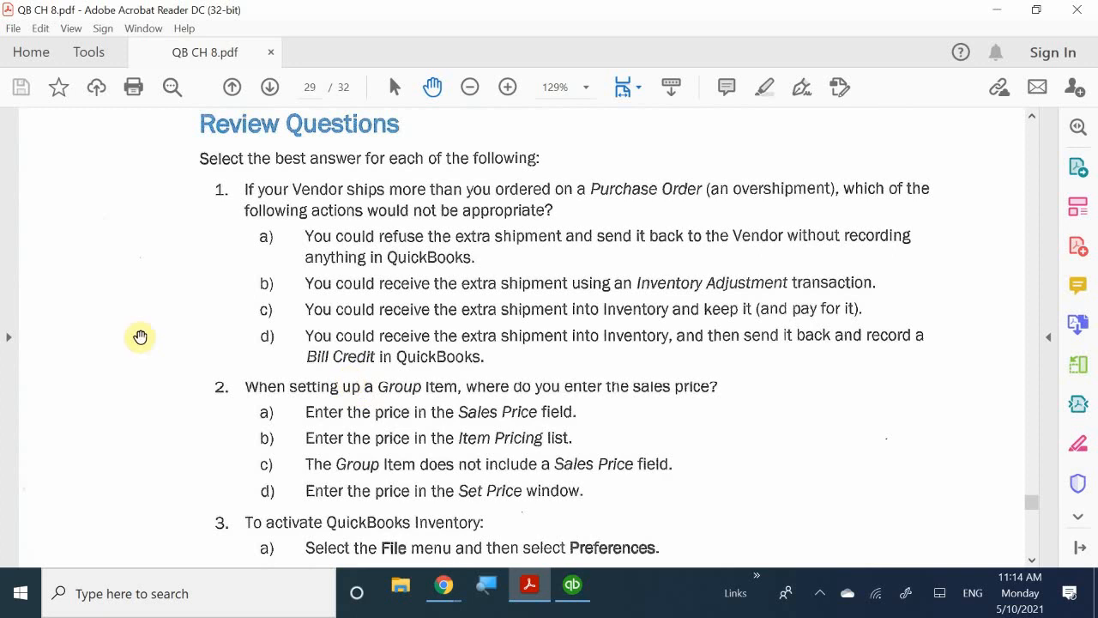
{"action": "scroll", "coordinate": [246, 399], "scroll_direction": "down", "scroll_amount": 1}
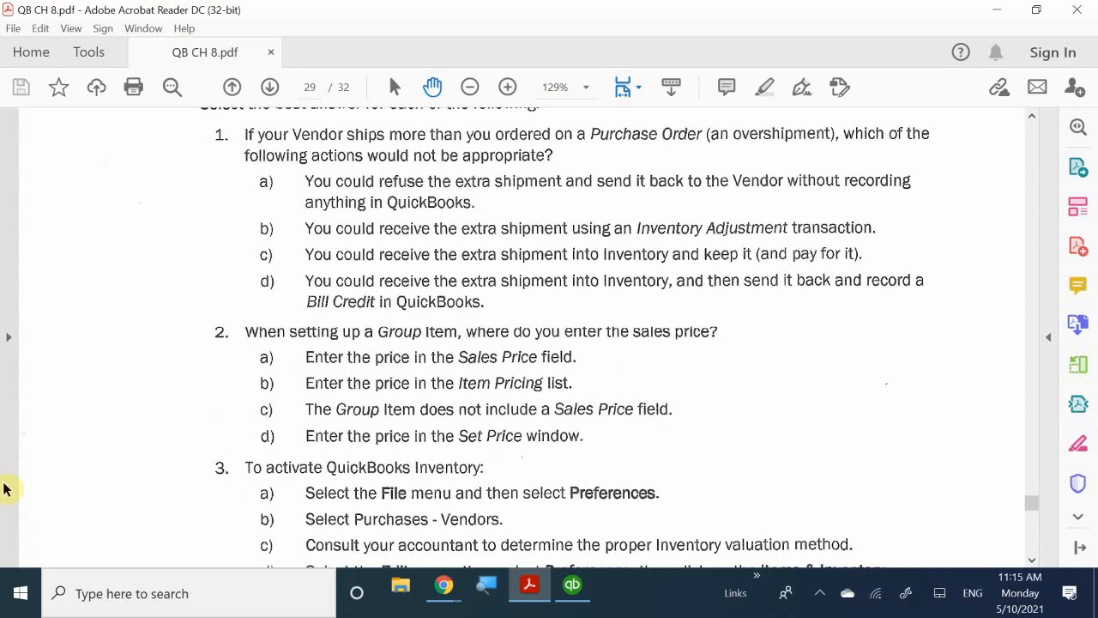
{"action": "scroll", "coordinate": [235, 459], "scroll_direction": "down", "scroll_amount": 2}
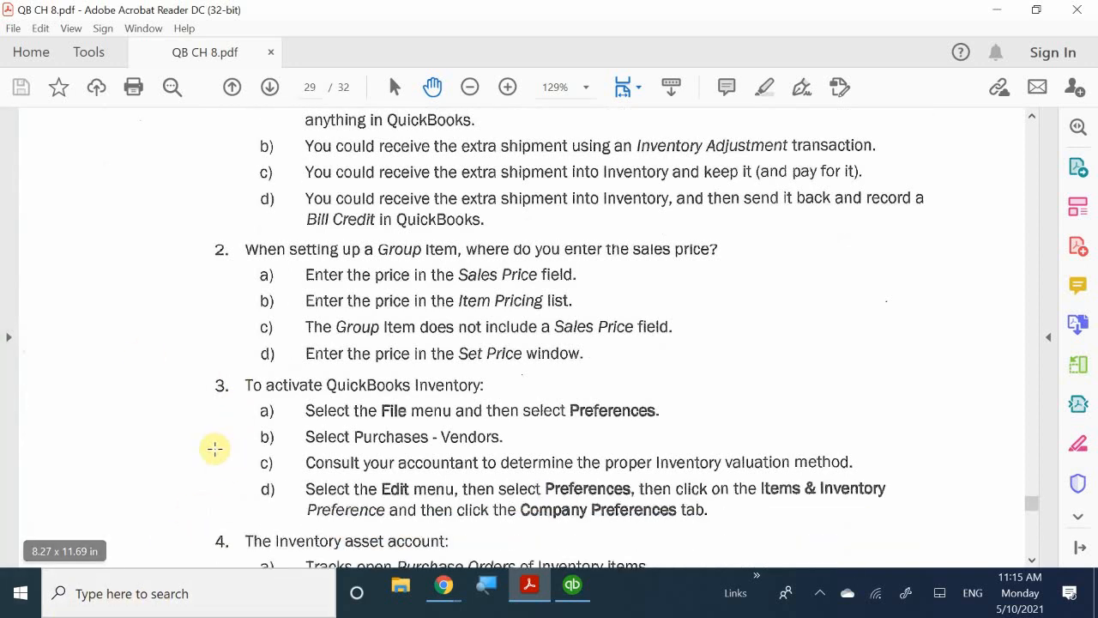
{"action": "scroll", "coordinate": [214, 447], "scroll_direction": "down", "scroll_amount": 1}
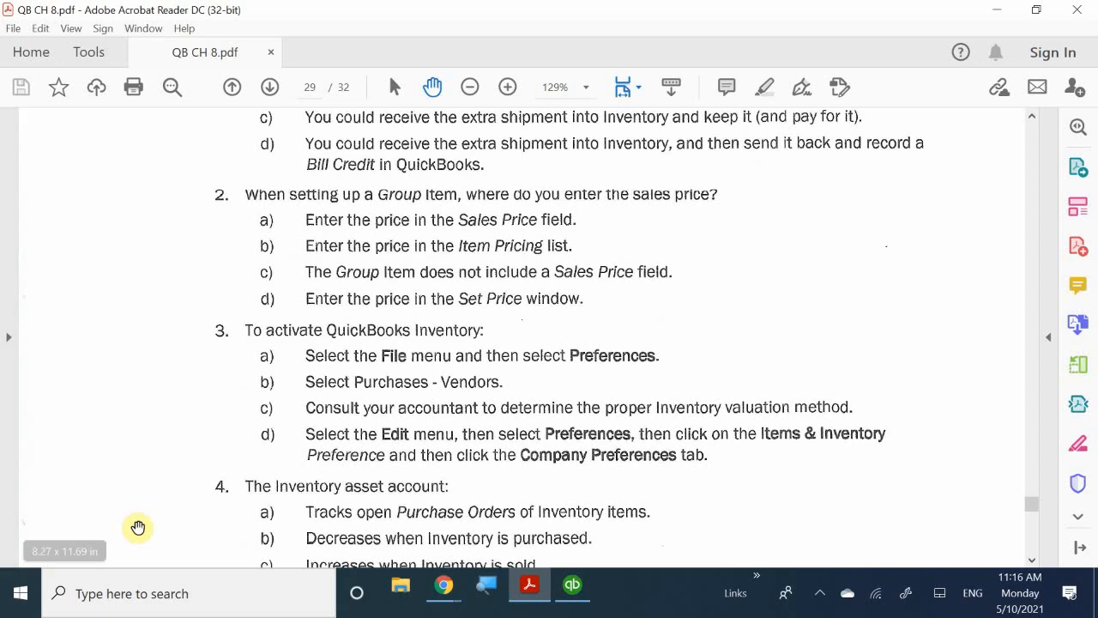
{"action": "scroll", "coordinate": [267, 456], "scroll_direction": "down", "scroll_amount": 4}
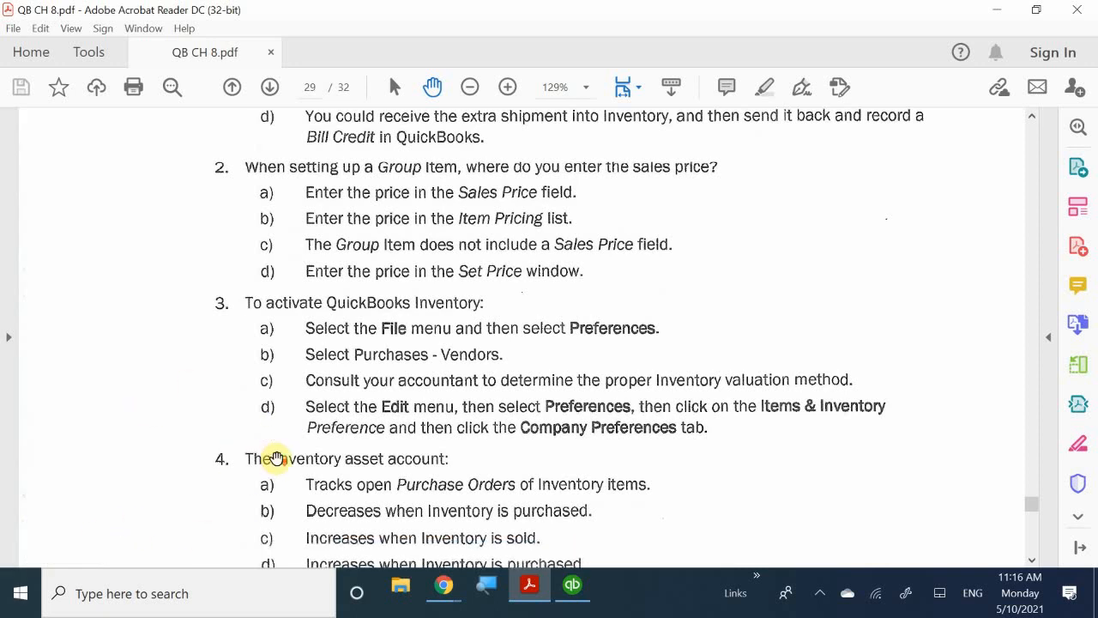
{"action": "scroll", "coordinate": [275, 456], "scroll_direction": "down", "scroll_amount": 1}
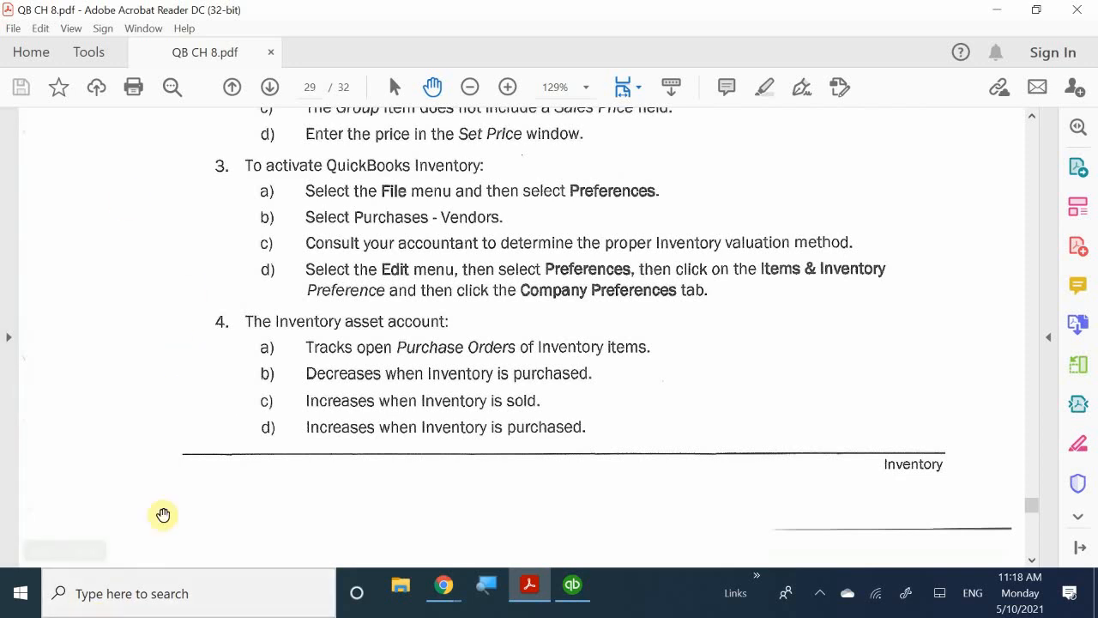
{"action": "scroll", "coordinate": [457, 431], "scroll_direction": "down", "scroll_amount": 10}
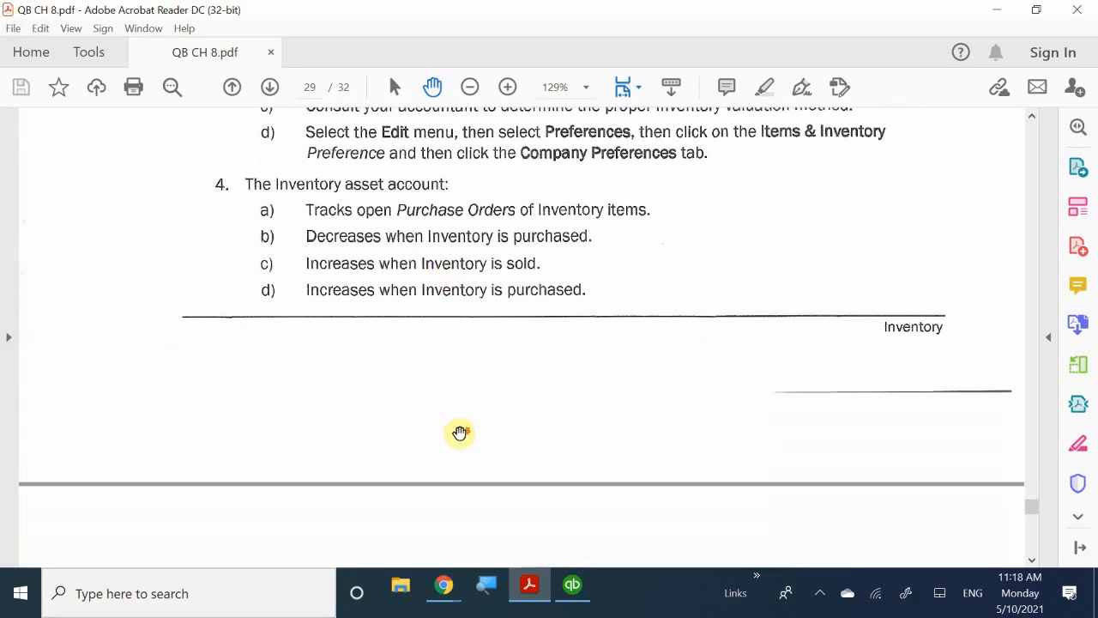
{"action": "scroll", "coordinate": [458, 431], "scroll_direction": "down", "scroll_amount": 3}
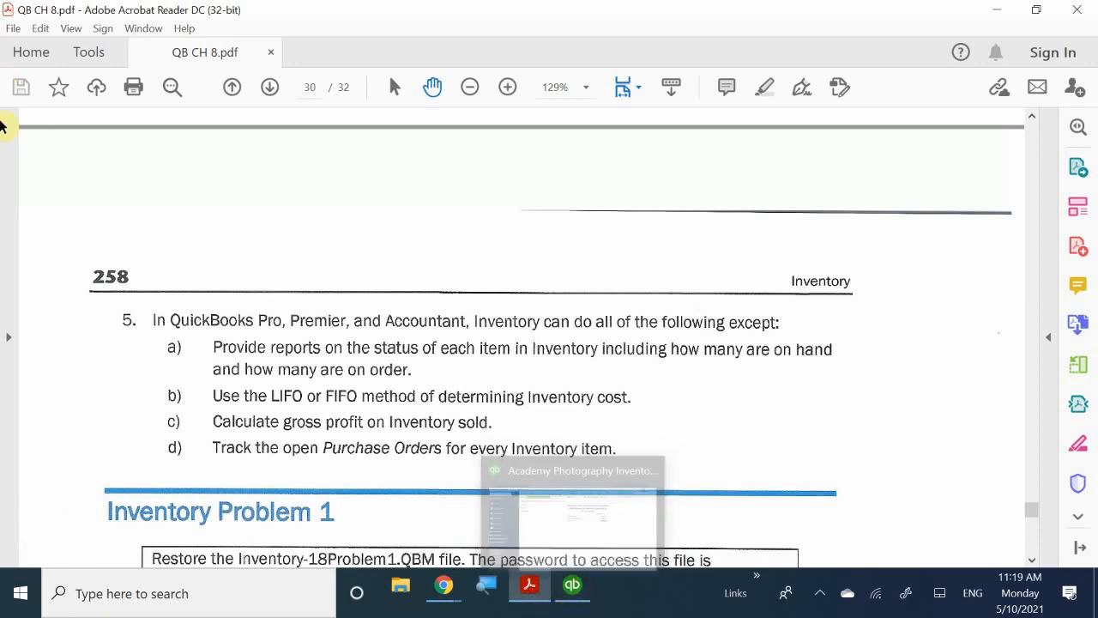
{"action": "scroll", "coordinate": [181, 377], "scroll_direction": "up", "scroll_amount": 10}
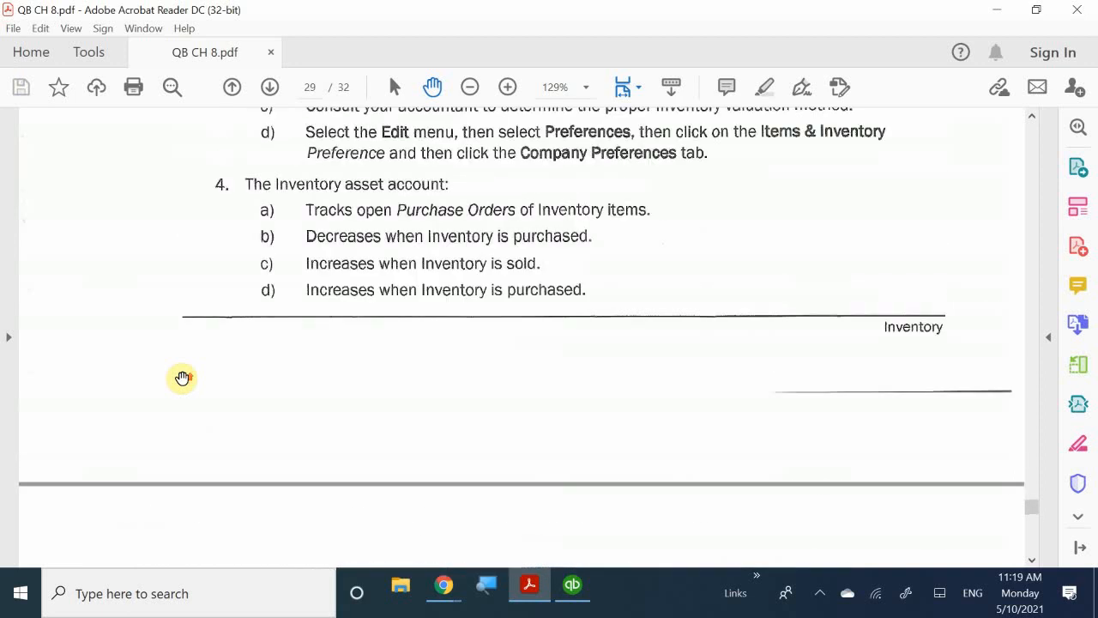
{"action": "scroll", "coordinate": [185, 378], "scroll_direction": "down", "scroll_amount": 4}
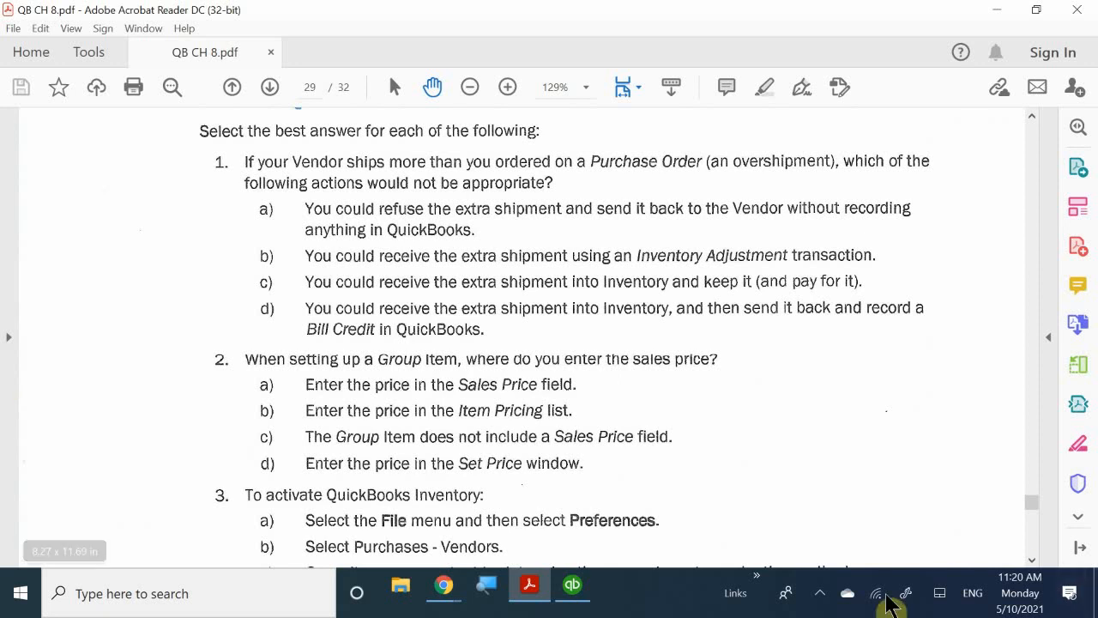
{"action": "left_click", "coordinate": [818, 592]}
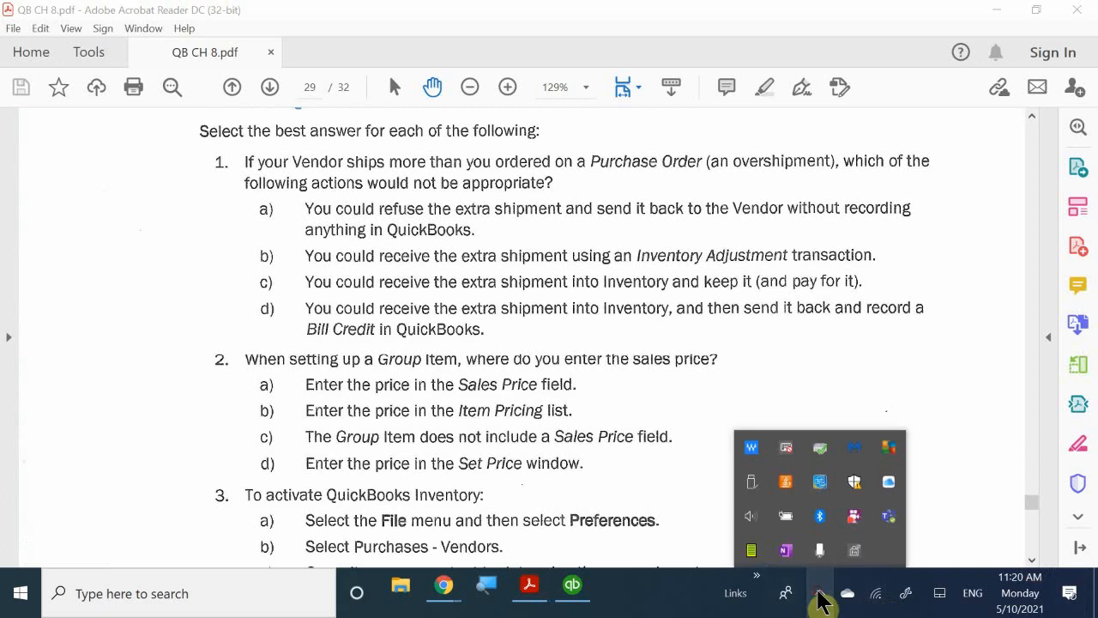
{"action": "right_click", "coordinate": [856, 520]}
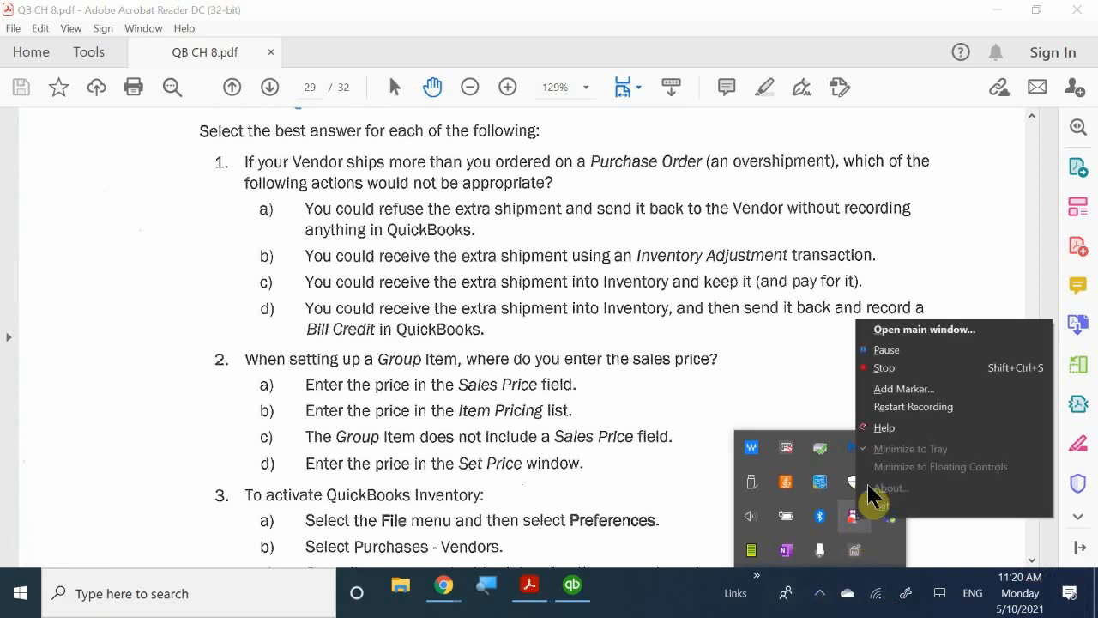